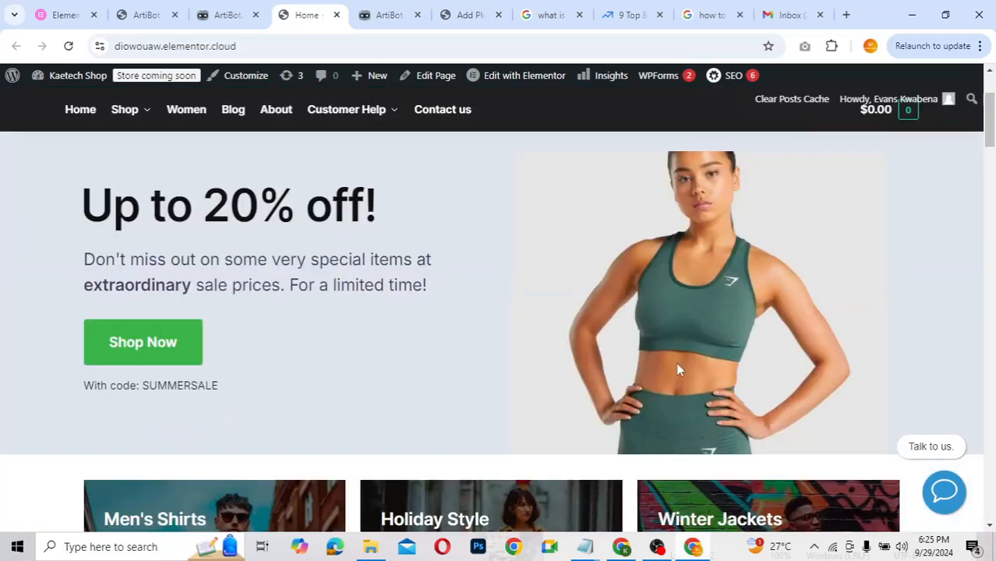
{"action": "scroll", "coordinate": [678, 370], "scroll_direction": "down", "scroll_amount": 3}
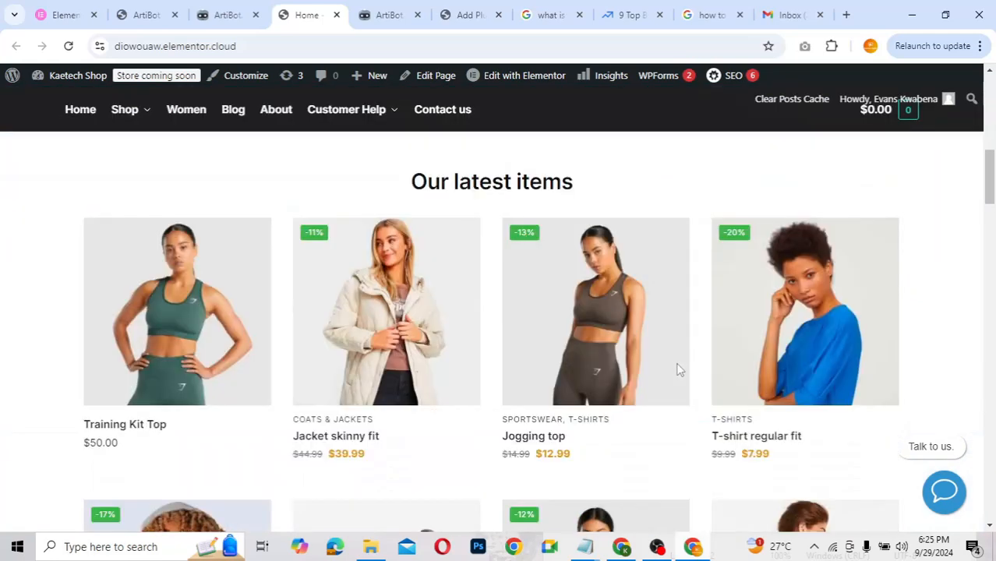
Step: Browse the Kaetech Shop homepage and bring up, then dismiss, the hero image's context menu
{"action": "scroll", "coordinate": [678, 369], "scroll_direction": "up", "scroll_amount": 2}
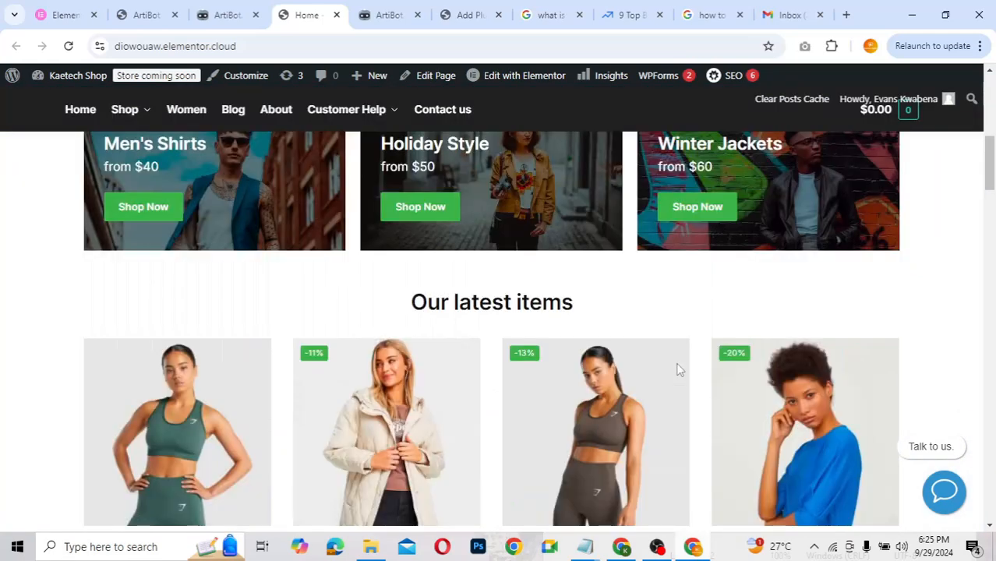
{"action": "scroll", "coordinate": [677, 370], "scroll_direction": "up", "scroll_amount": 10}
{"action": "right_click", "coordinate": [677, 369]}
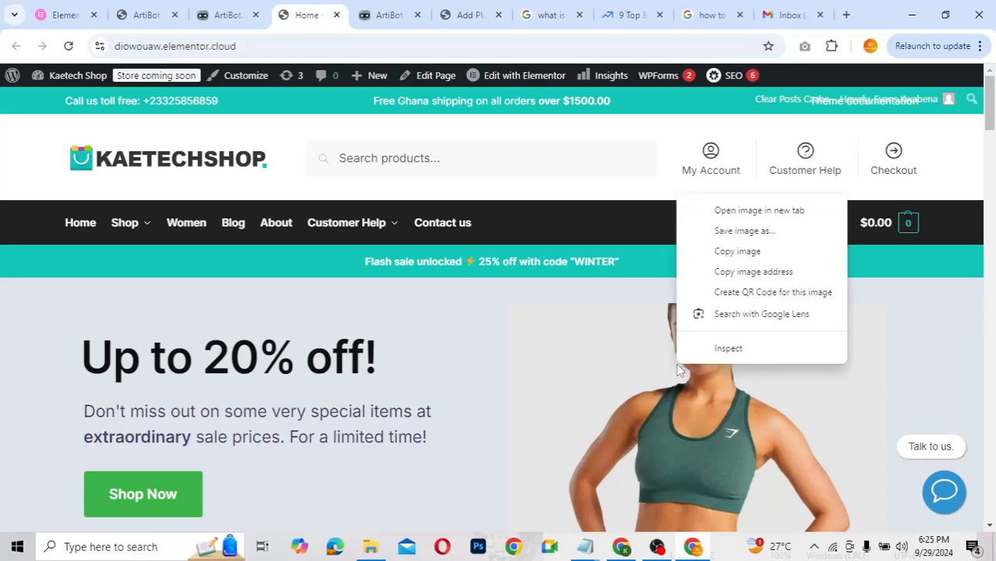
{"action": "left_click", "coordinate": [542, 350]}
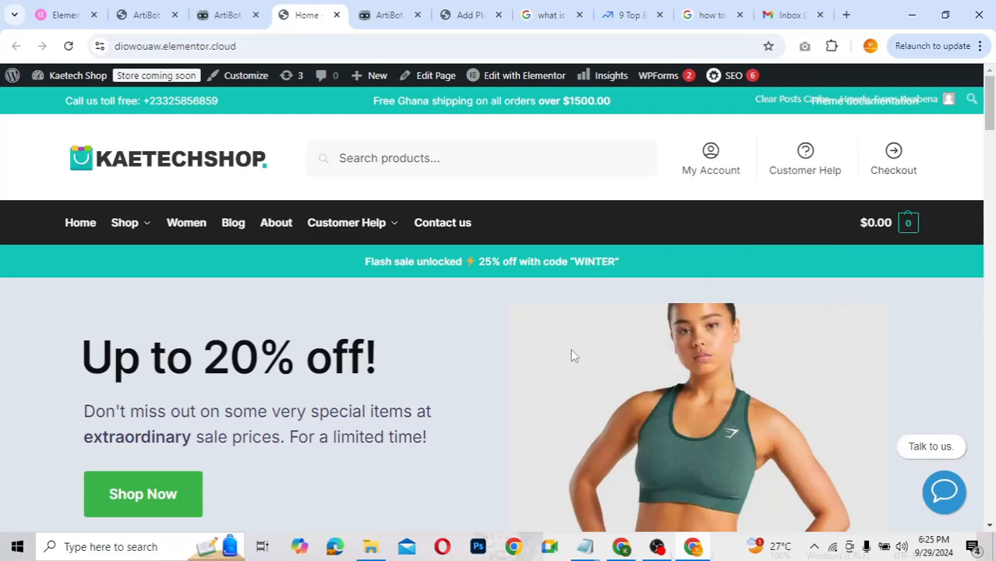
{"action": "scroll", "coordinate": [571, 356], "scroll_direction": "down", "scroll_amount": 4}
{"action": "scroll", "coordinate": [571, 356], "scroll_direction": "up", "scroll_amount": 4}
Step: Open the Kobi chat, choose Support then Payment, and reply 'Yes, you can.'
{"action": "left_click", "coordinate": [941, 499]}
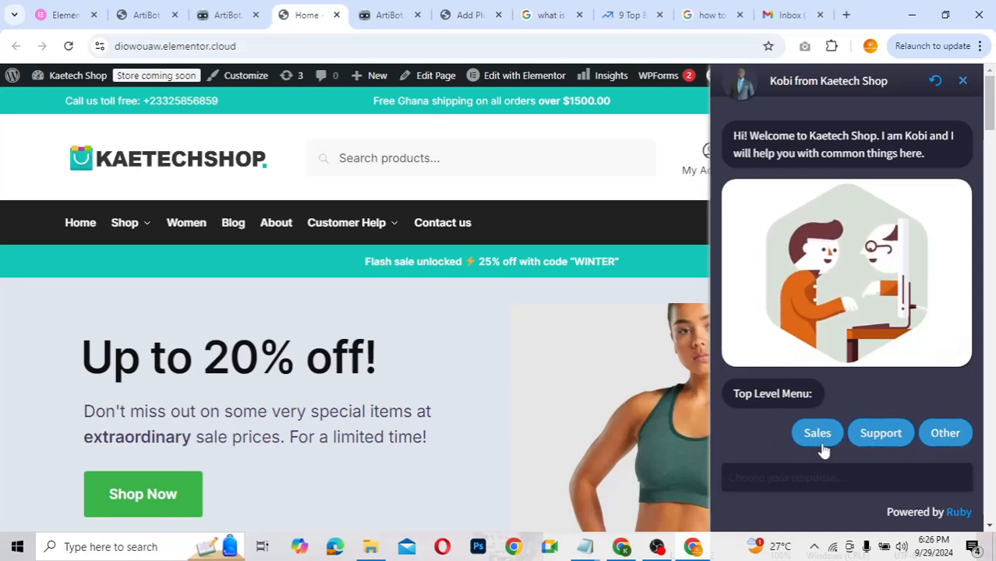
{"action": "left_click", "coordinate": [895, 435]}
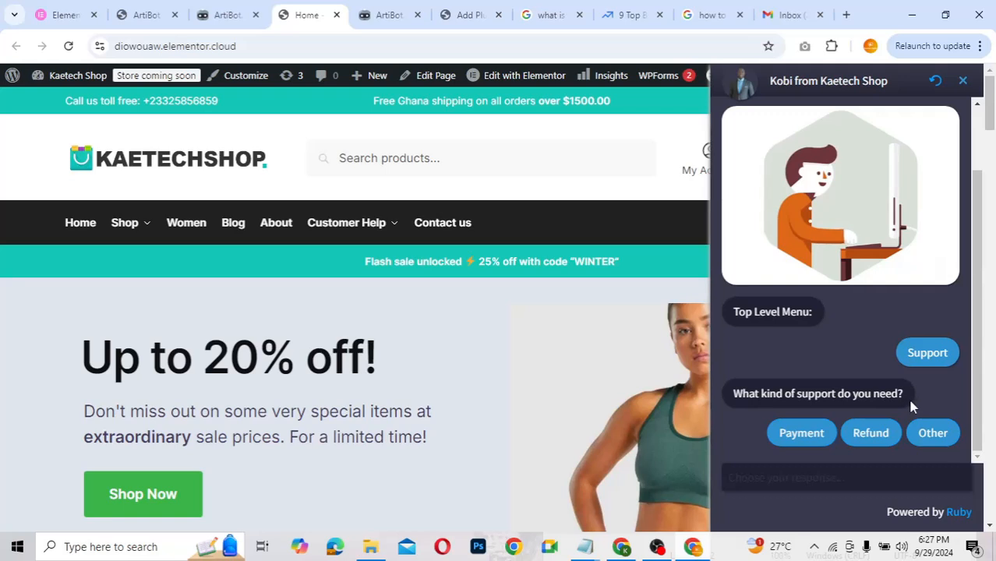
{"action": "left_click", "coordinate": [805, 434]}
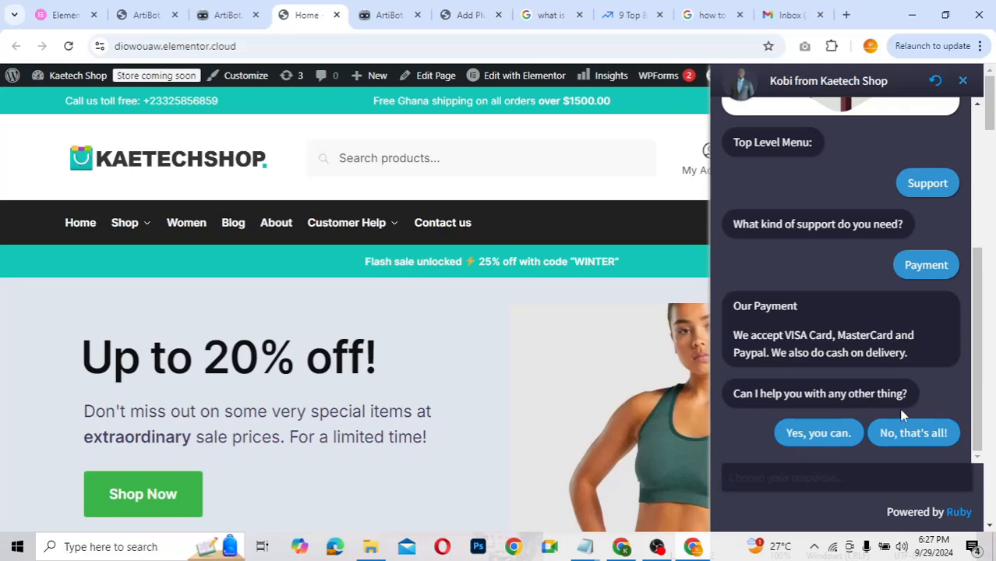
{"action": "left_click", "coordinate": [811, 439]}
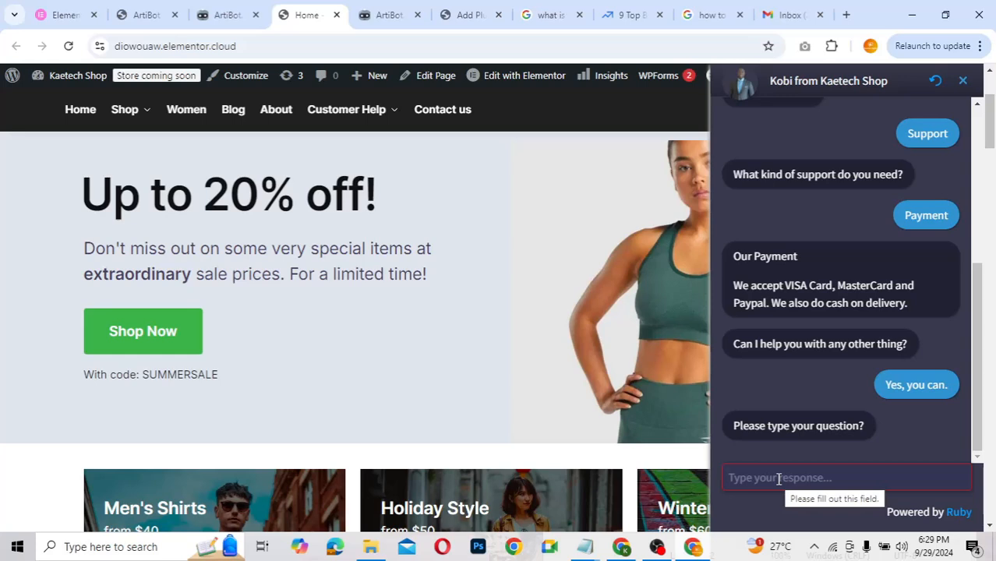
Step: Ask the chatbot 'how can i buy a product?' and give it a name and e-mail address
{"action": "type", "text": "how ca"}
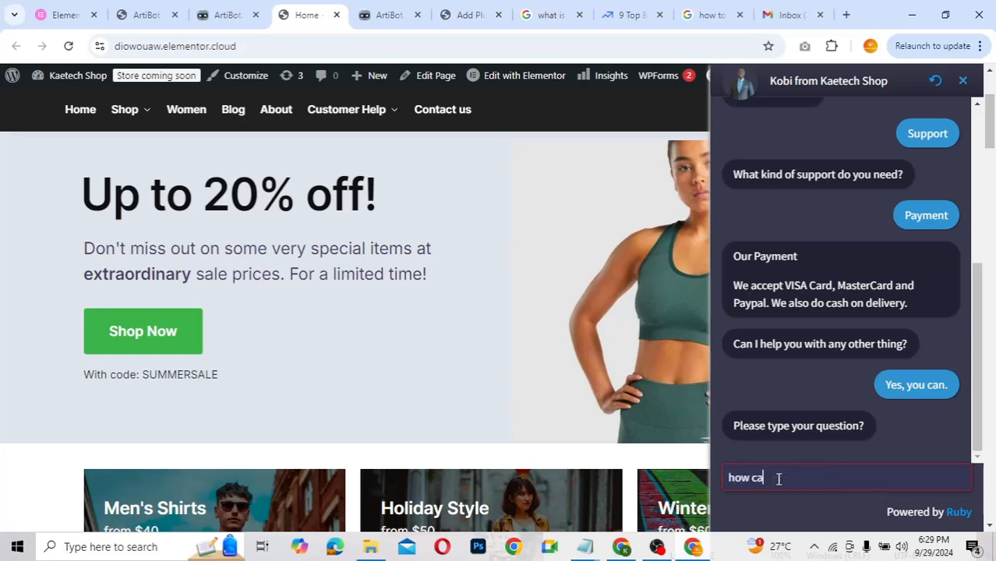
{"action": "type", "text": "n i buy a product?"}
{"action": "key", "text": "Return"}
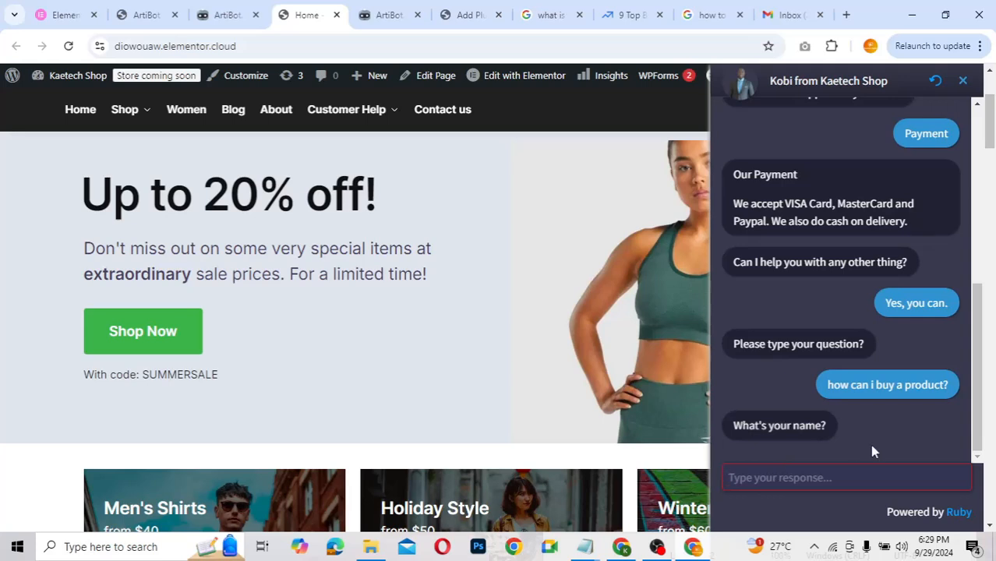
{"action": "type", "text": "Kobi"}
{"action": "key", "text": "Return"}
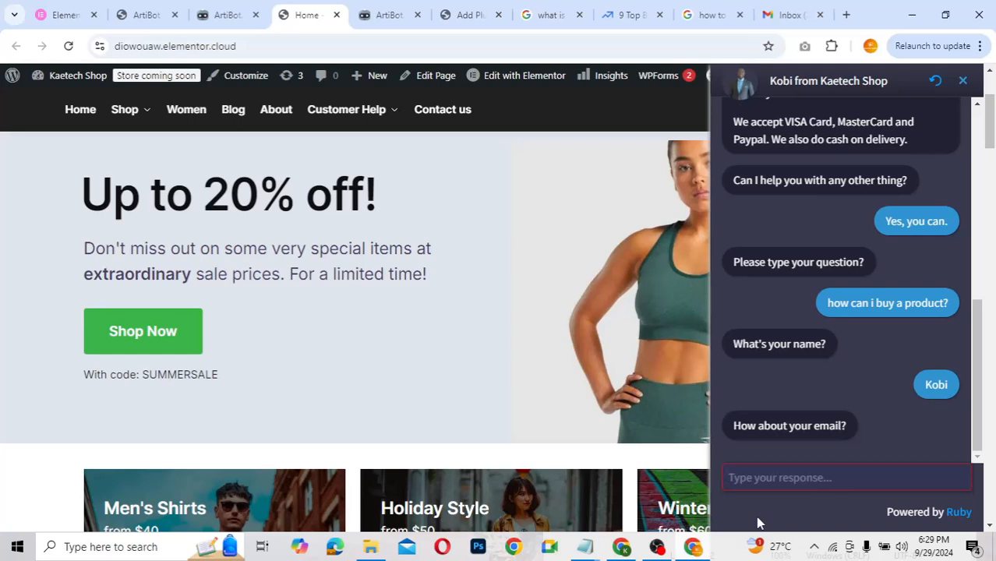
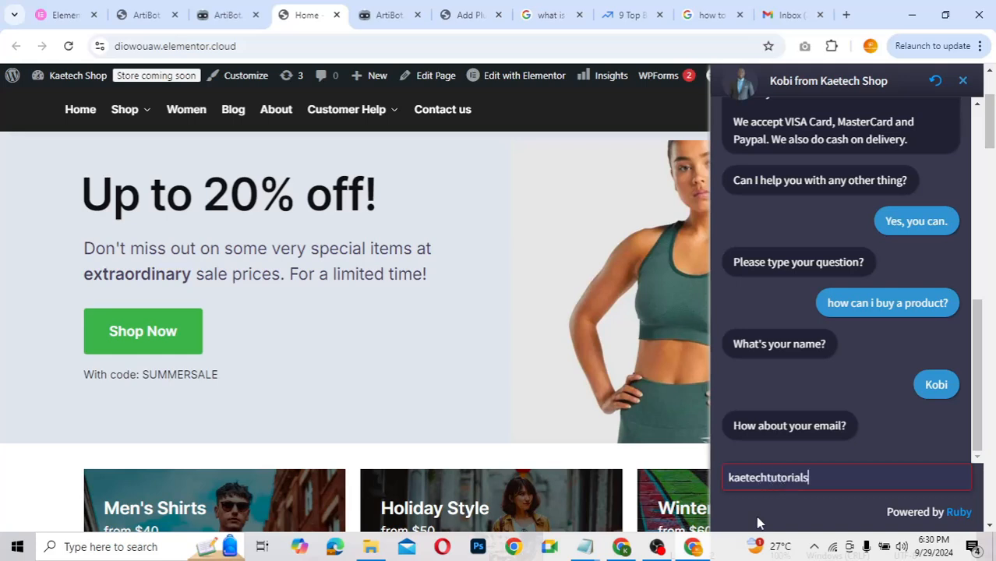
{"action": "key", "text": "Return"}
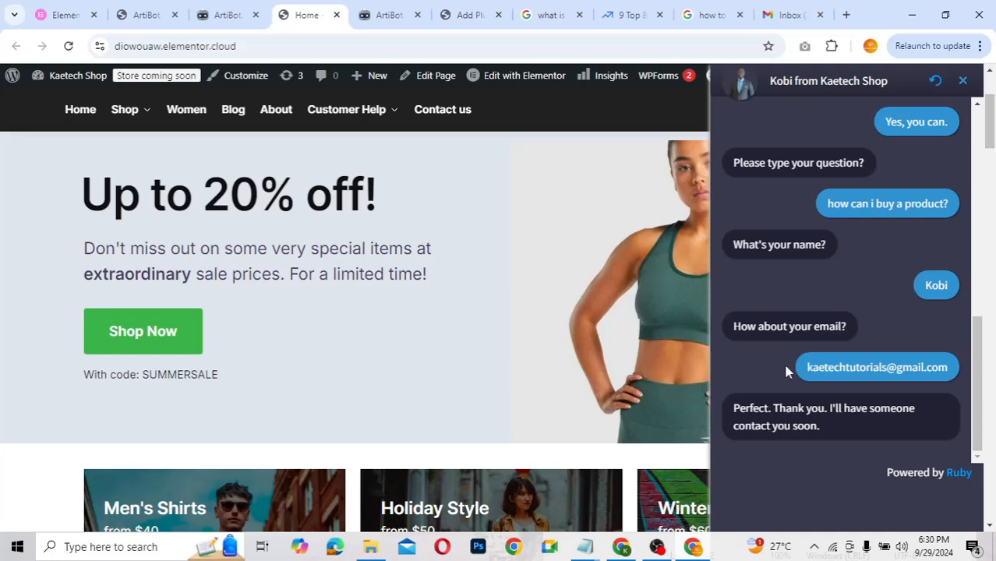
{"action": "scroll", "coordinate": [783, 361], "scroll_direction": "up", "scroll_amount": 3}
{"action": "scroll", "coordinate": [783, 361], "scroll_direction": "down", "scroll_amount": 3}
{"action": "scroll", "coordinate": [786, 372], "scroll_direction": "up", "scroll_amount": 8}
{"action": "scroll", "coordinate": [785, 372], "scroll_direction": "down", "scroll_amount": 8}
{"action": "scroll", "coordinate": [786, 372], "scroll_direction": "up", "scroll_amount": 8}
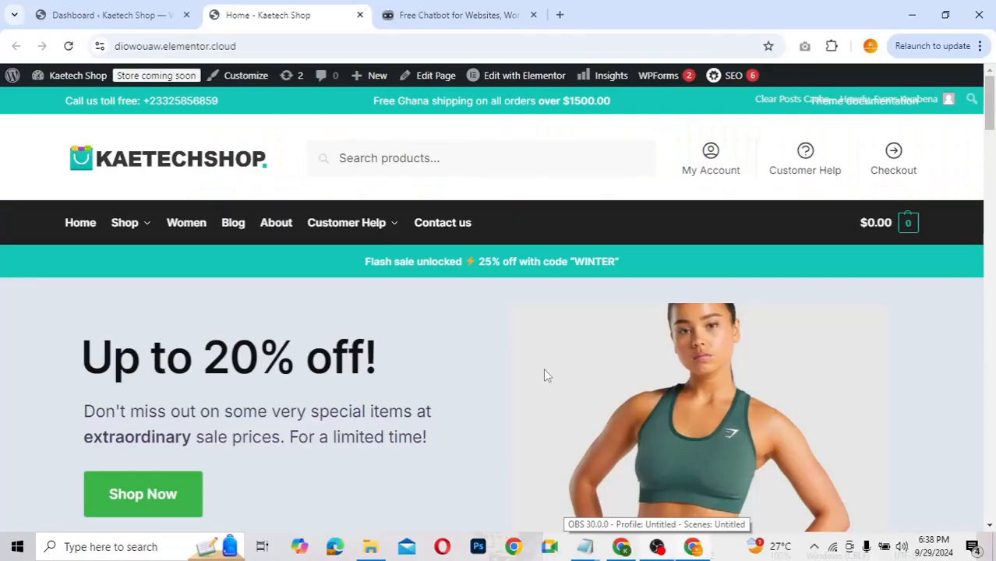
Step: Scroll through the Kaetech Shop homepage, then switch to the 'Free Chatbot for Websites' tab
{"action": "scroll", "coordinate": [543, 375], "scroll_direction": "down", "scroll_amount": 3}
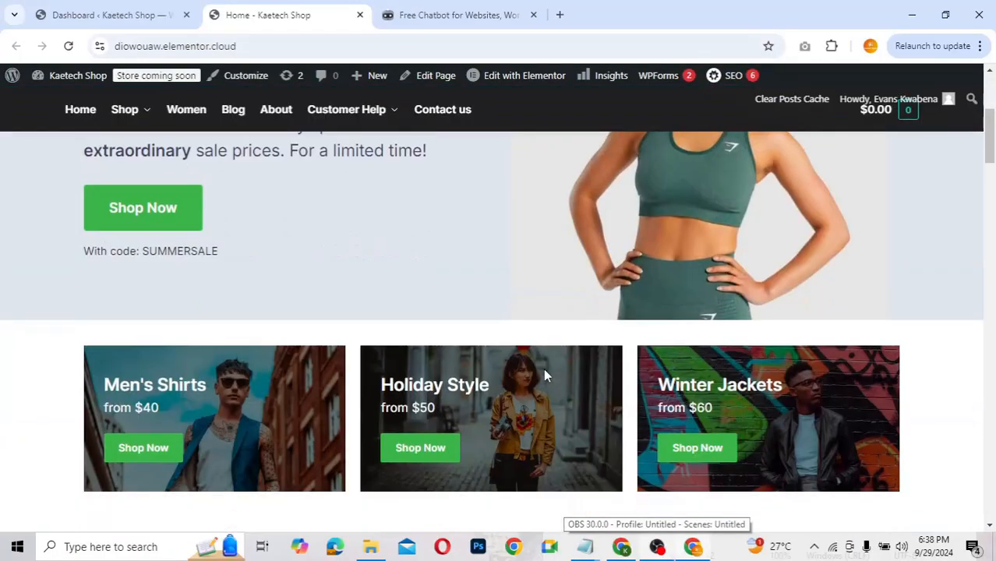
{"action": "scroll", "coordinate": [543, 375], "scroll_direction": "up", "scroll_amount": 1}
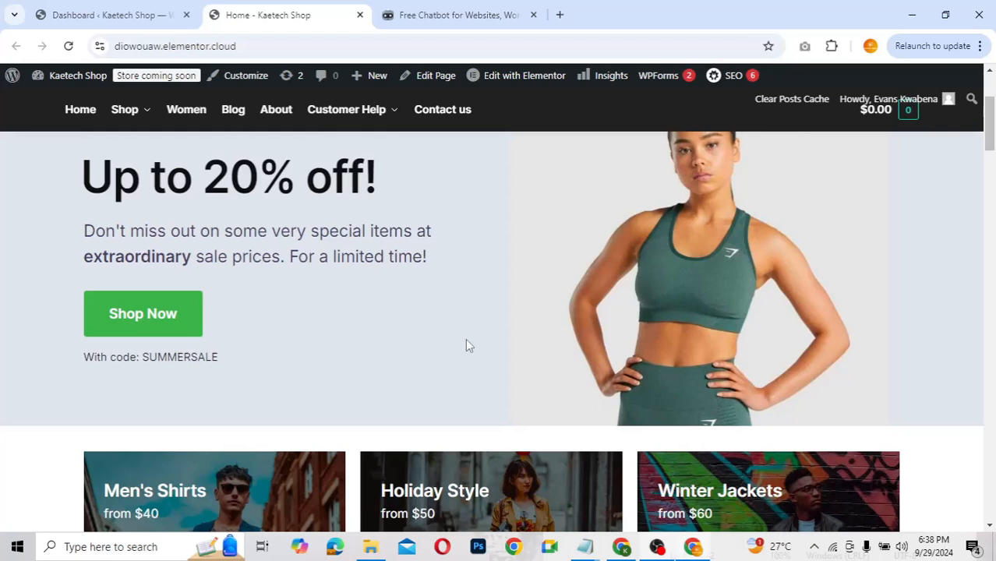
{"action": "scroll", "coordinate": [465, 339], "scroll_direction": "up", "scroll_amount": 2}
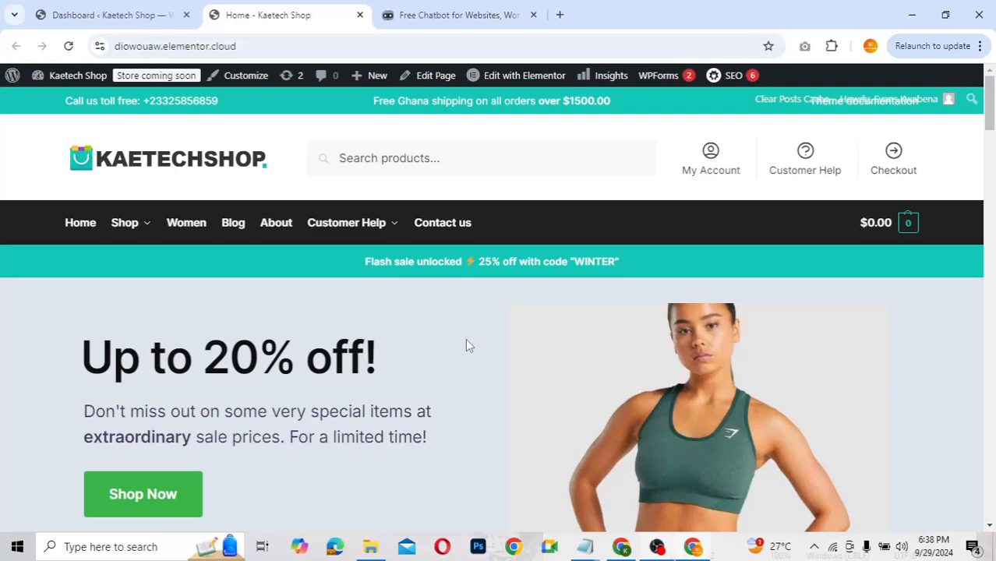
{"action": "scroll", "coordinate": [465, 339], "scroll_direction": "down", "scroll_amount": 10}
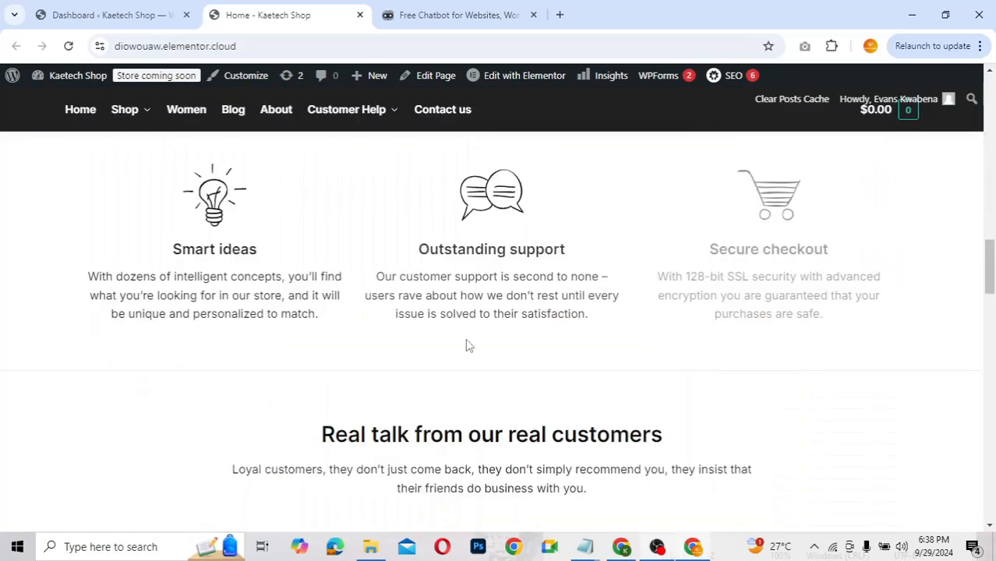
{"action": "scroll", "coordinate": [468, 345], "scroll_direction": "down", "scroll_amount": 8}
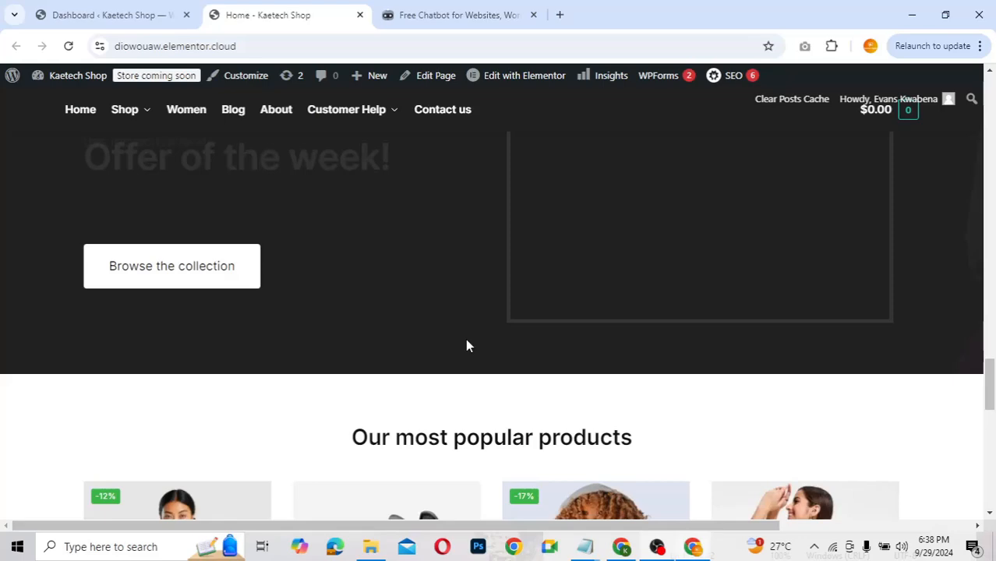
{"action": "scroll", "coordinate": [467, 345], "scroll_direction": "down", "scroll_amount": 5}
{"action": "scroll", "coordinate": [467, 346], "scroll_direction": "down", "scroll_amount": 5}
{"action": "scroll", "coordinate": [467, 345], "scroll_direction": "up", "scroll_amount": 10}
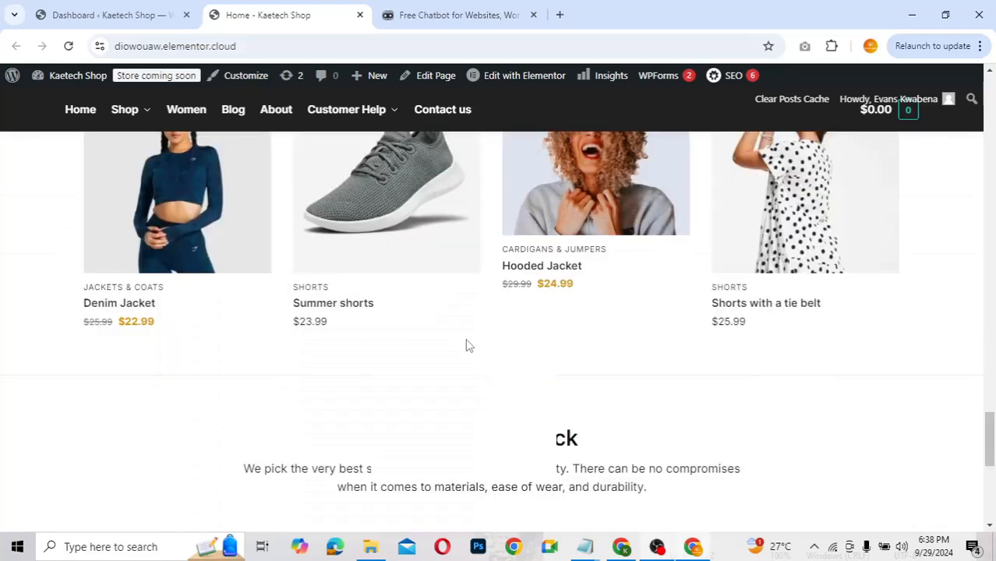
{"action": "scroll", "coordinate": [467, 345], "scroll_direction": "up", "scroll_amount": 15}
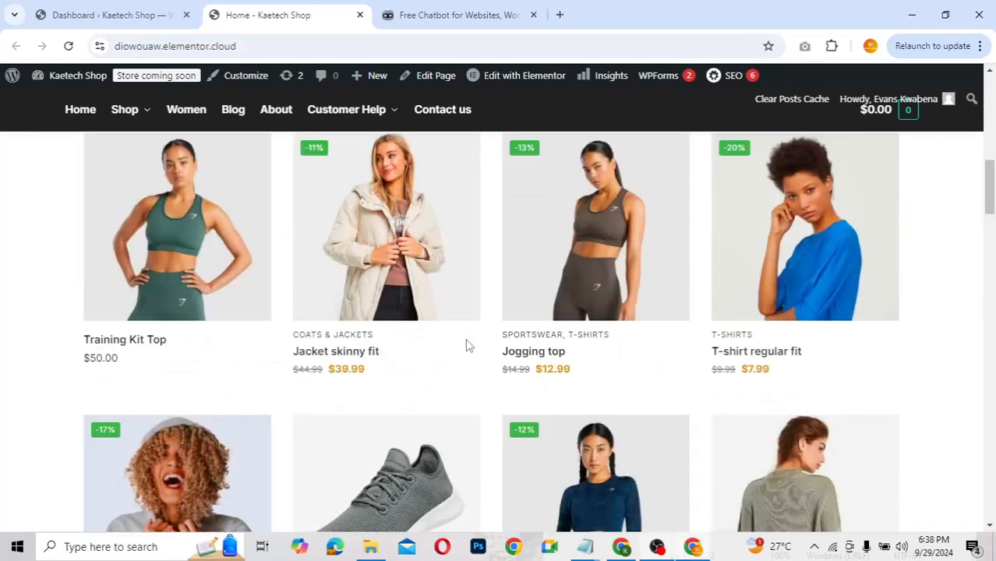
{"action": "scroll", "coordinate": [467, 345], "scroll_direction": "up", "scroll_amount": 5}
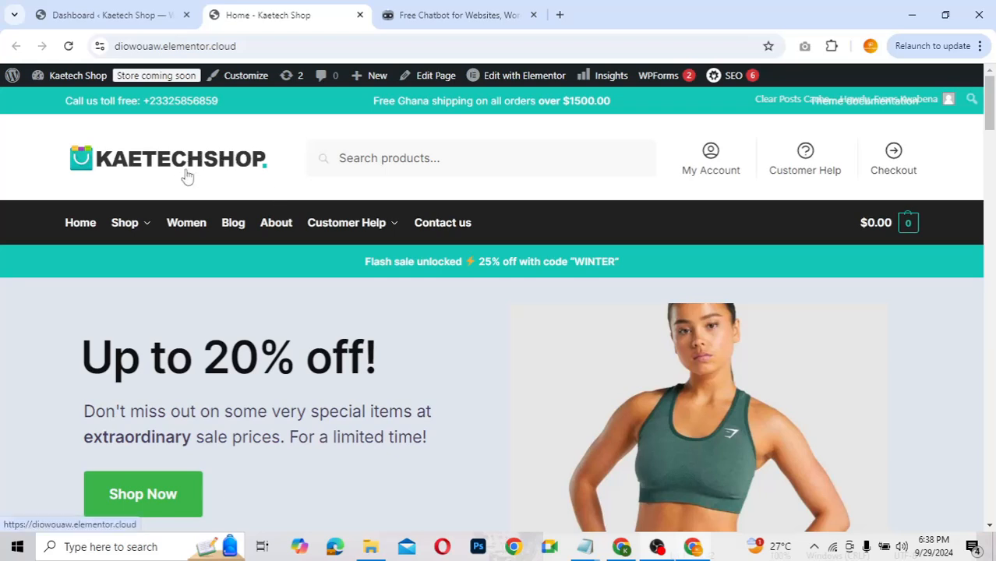
{"action": "left_click", "coordinate": [440, 18]}
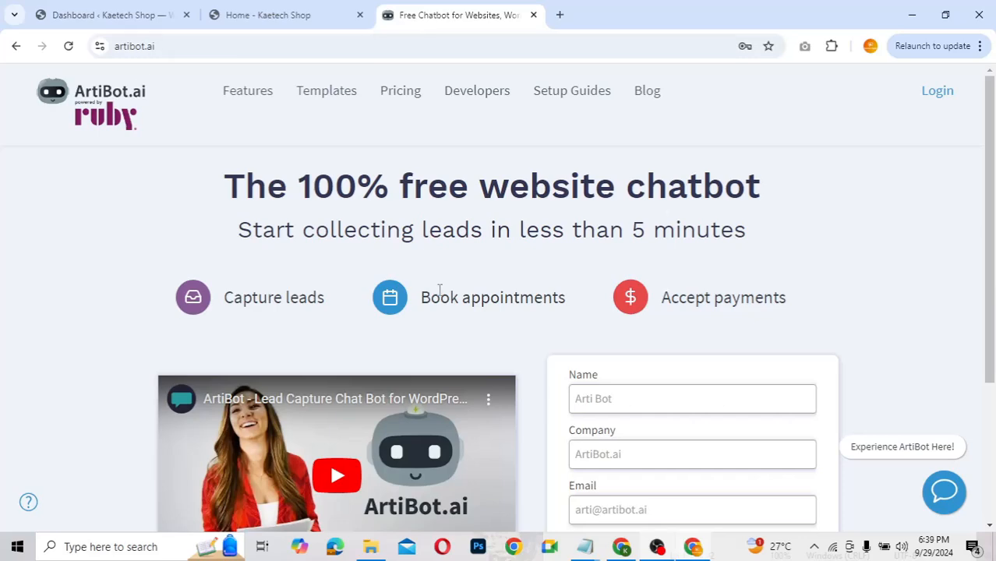
Step: Glance over the ArtiBot.ai homepage and switch back to the 'Dashboard ‹ Kaetech Shop' tab
{"action": "scroll", "coordinate": [440, 290], "scroll_direction": "down", "scroll_amount": 2}
{"action": "scroll", "coordinate": [440, 290], "scroll_direction": "up", "scroll_amount": 2}
{"action": "left_click", "coordinate": [117, 14]}
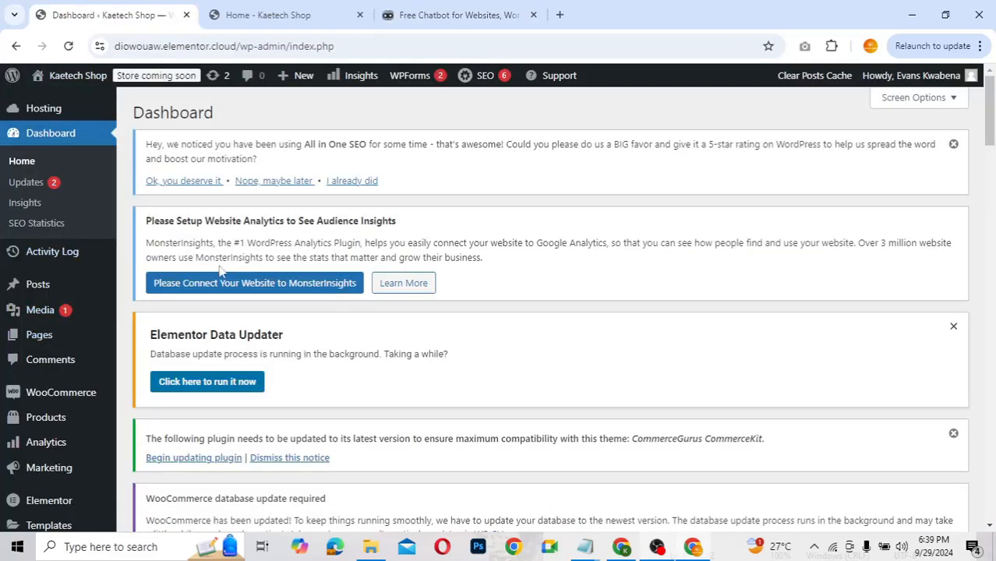
Step: Search Add New Plugin for 'articbot' and install ArtiBot Free Chat Bot for WebSites
{"action": "scroll", "coordinate": [295, 355], "scroll_direction": "down", "scroll_amount": 4}
{"action": "scroll", "coordinate": [296, 355], "scroll_direction": "down", "scroll_amount": 1}
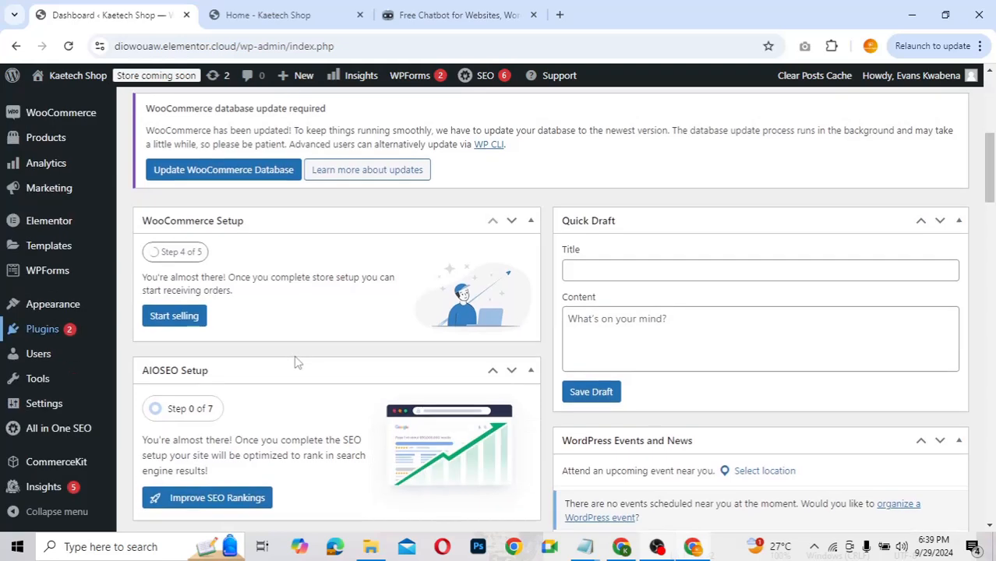
{"action": "mouse_move", "coordinate": [61, 336]}
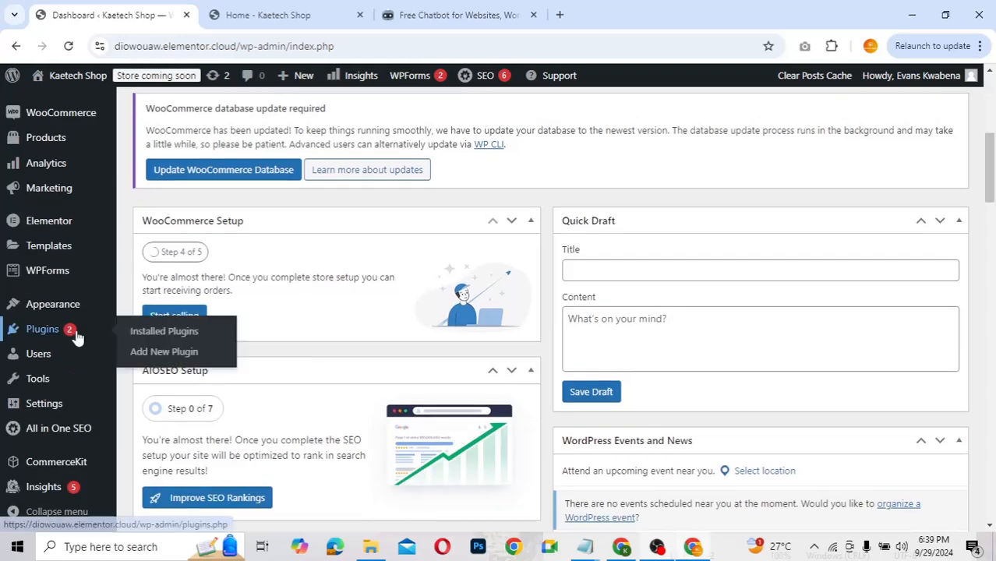
{"action": "left_click", "coordinate": [163, 354]}
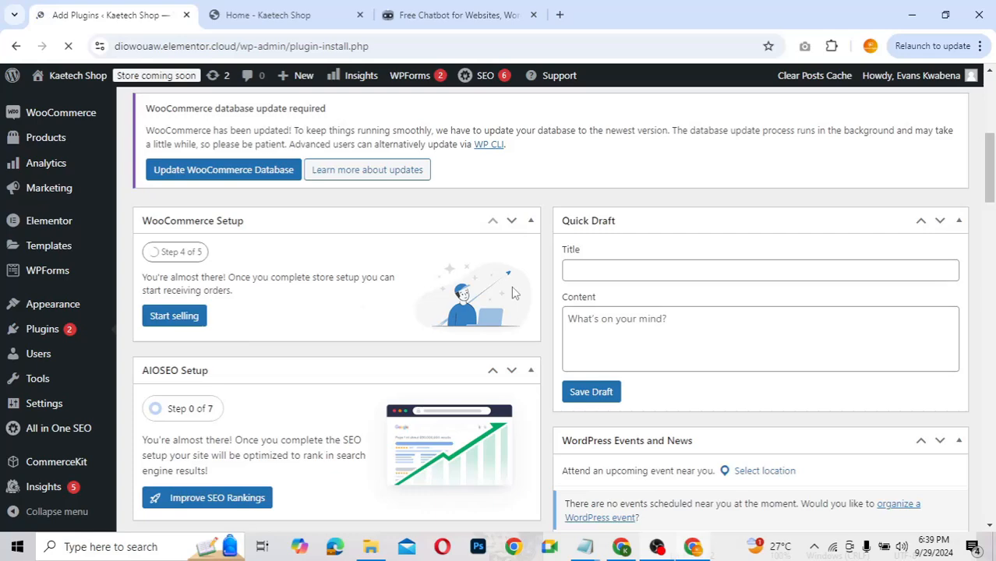
{"action": "scroll", "coordinate": [513, 293], "scroll_direction": "down", "scroll_amount": 2}
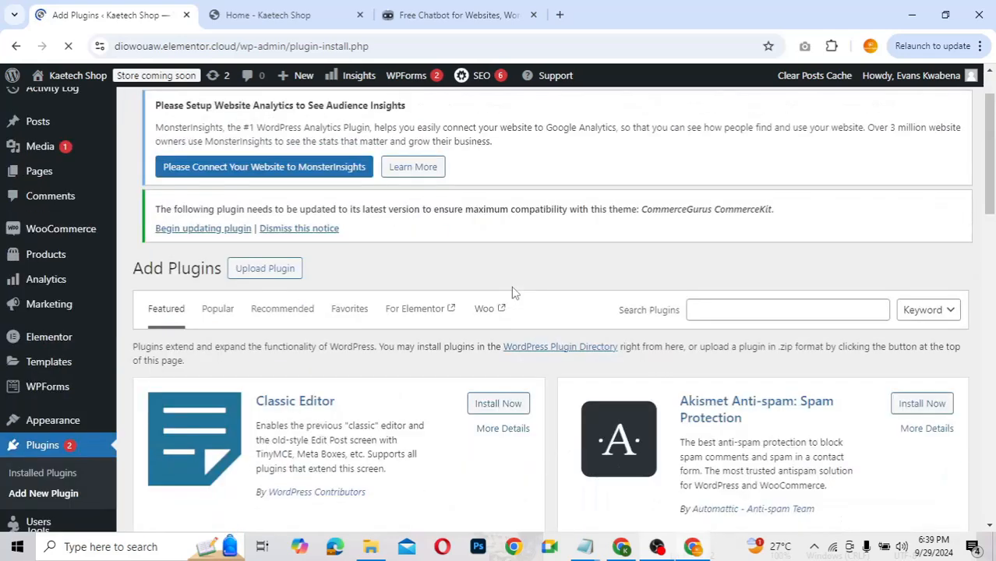
{"action": "left_click", "coordinate": [712, 280]}
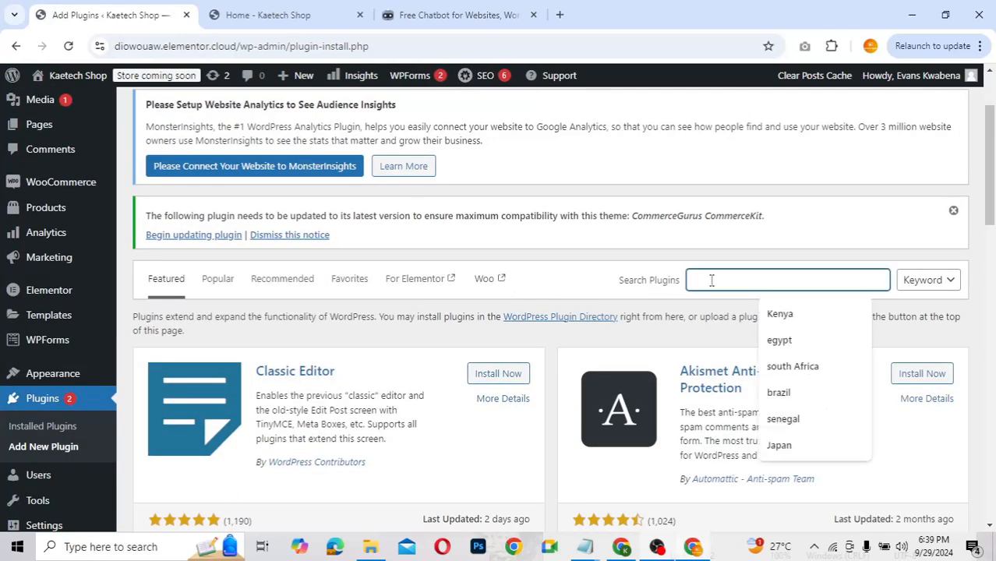
{"action": "type", "text": "art"}
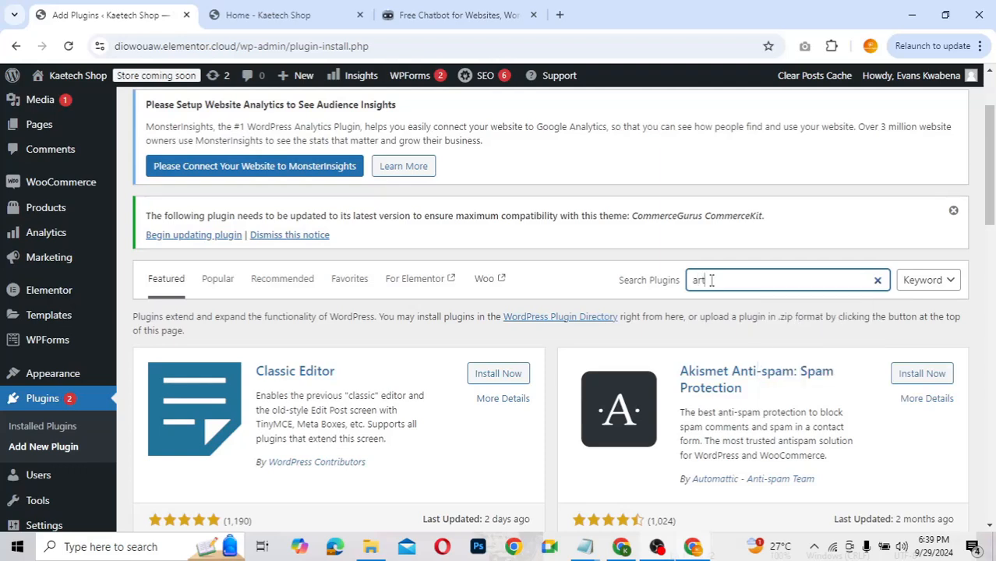
{"action": "type", "text": "ic"}
{"action": "type", "text": "bot"}
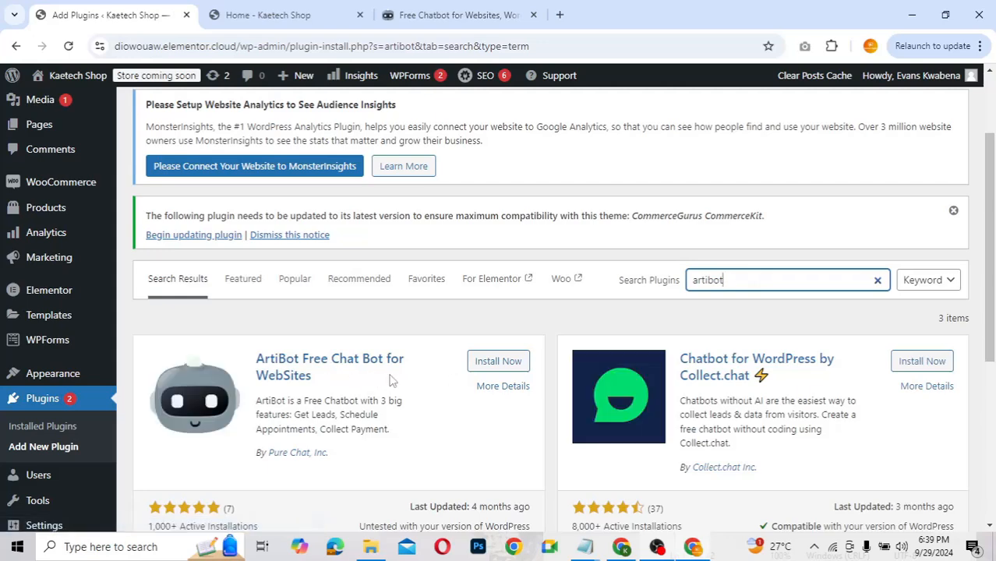
{"action": "scroll", "coordinate": [378, 399], "scroll_direction": "down", "scroll_amount": 2}
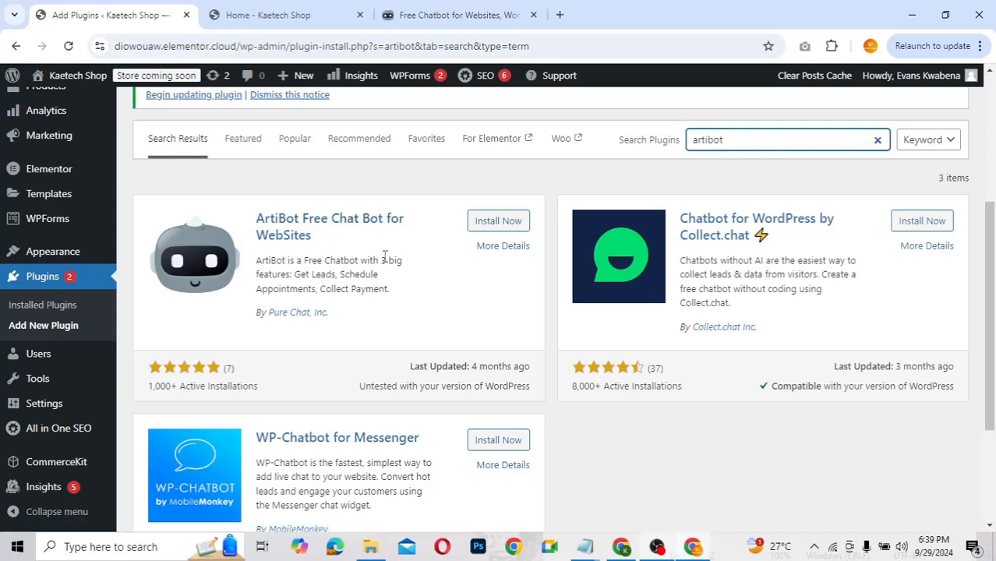
{"action": "left_click", "coordinate": [502, 225]}
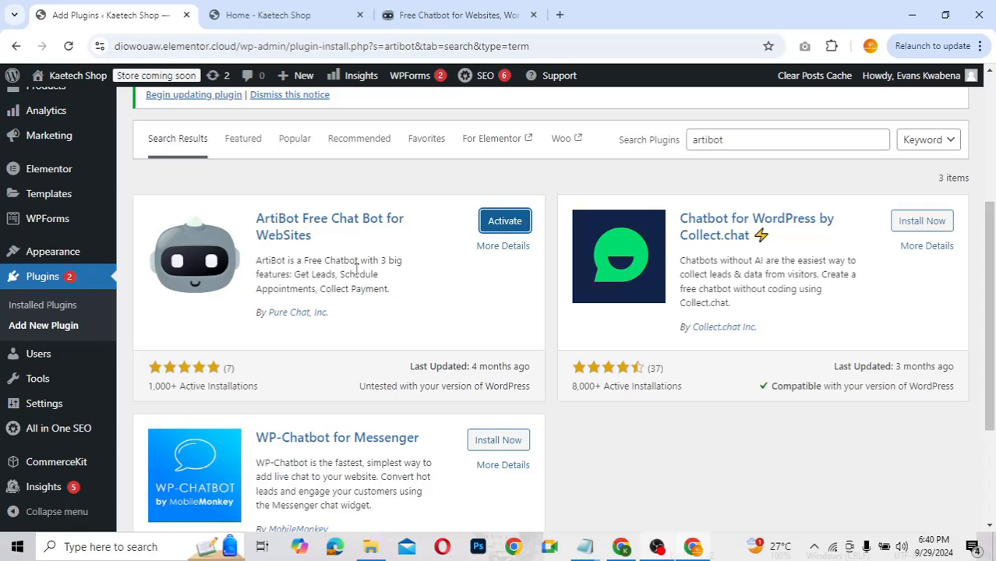
Step: Activate the ArtiBot plugin and look over the Installed Plugins list
{"action": "left_click", "coordinate": [505, 223]}
{"action": "scroll", "coordinate": [387, 277], "scroll_direction": "down", "scroll_amount": 5}
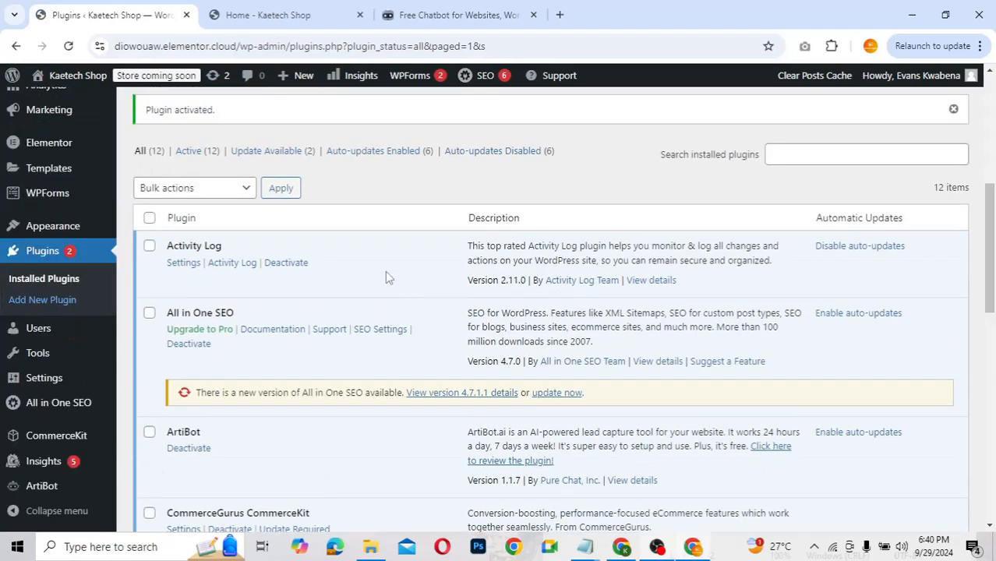
{"action": "scroll", "coordinate": [73, 438], "scroll_direction": "down", "scroll_amount": 3}
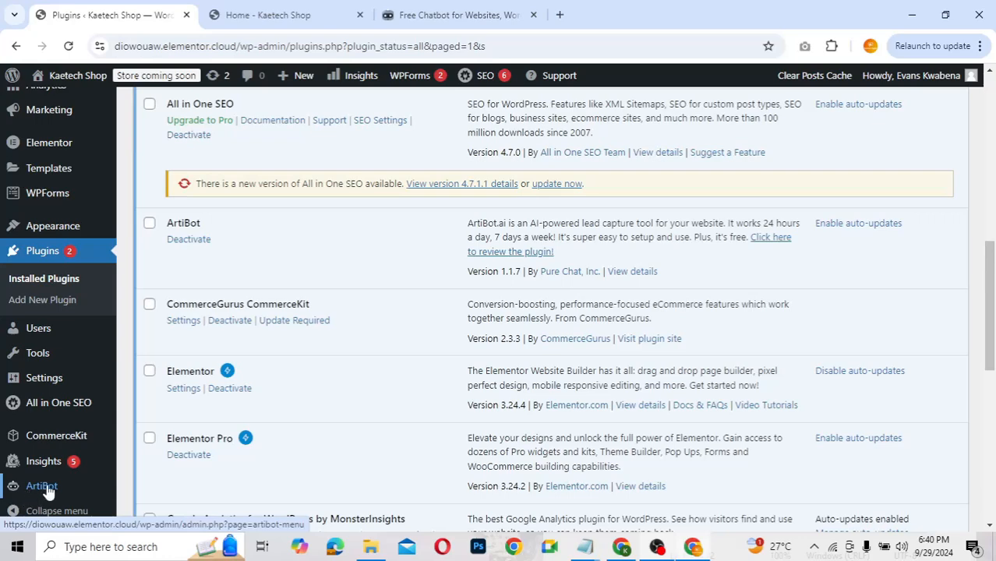
Step: Open ArtiBot from the admin sidebar and scroll down to its ArtiBot.ai panel
{"action": "left_click", "coordinate": [42, 486]}
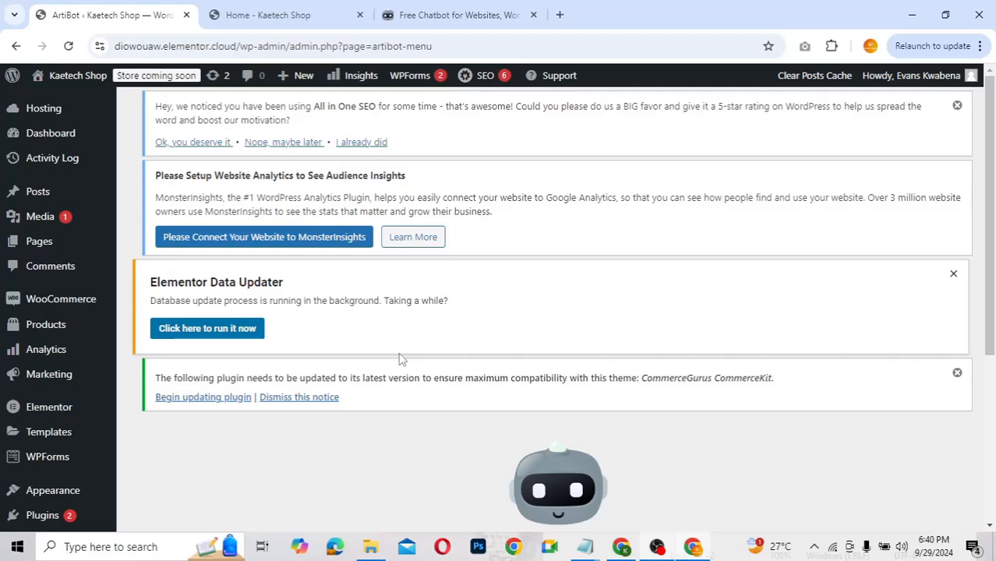
{"action": "scroll", "coordinate": [401, 359], "scroll_direction": "down", "scroll_amount": 4}
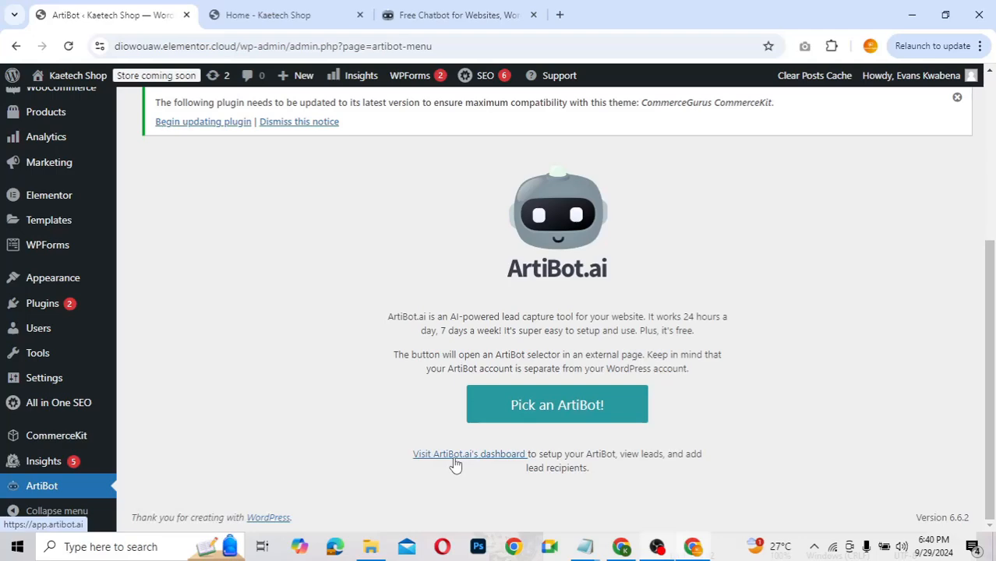
{"action": "left_click", "coordinate": [411, 24]}
{"action": "scroll", "coordinate": [521, 267], "scroll_direction": "down", "scroll_amount": 3}
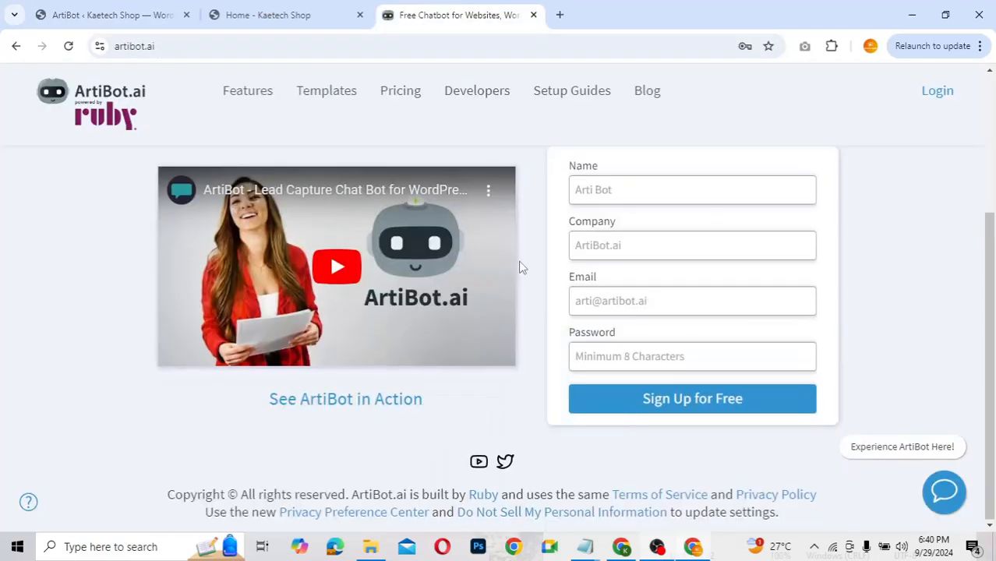
{"action": "scroll", "coordinate": [521, 268], "scroll_direction": "up", "scroll_amount": 1}
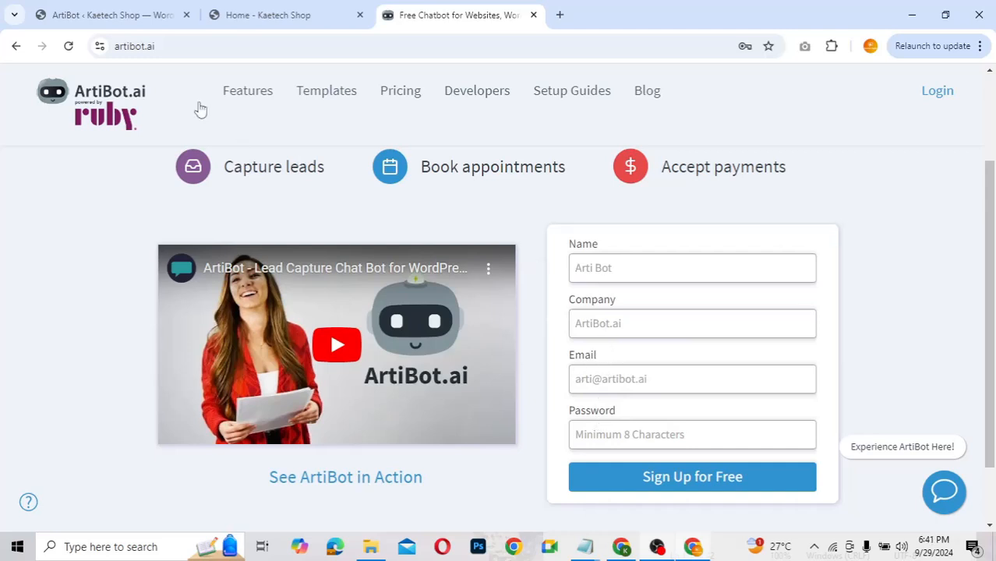
{"action": "left_click", "coordinate": [134, 15]}
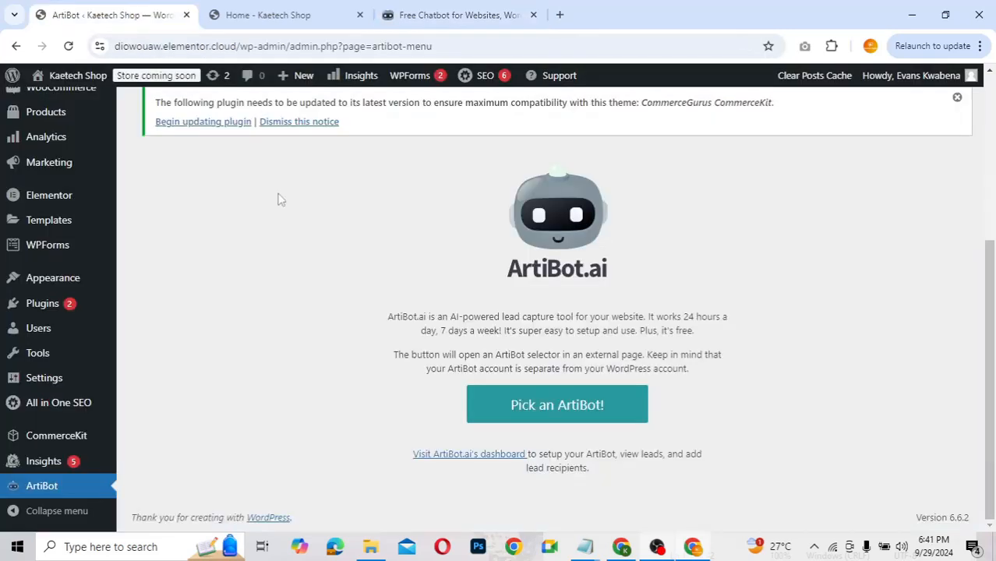
Step: Open the ArtiBot.ai sign-up form and enter the account holder's name and company 'Kaetech'
{"action": "left_click", "coordinate": [441, 457]}
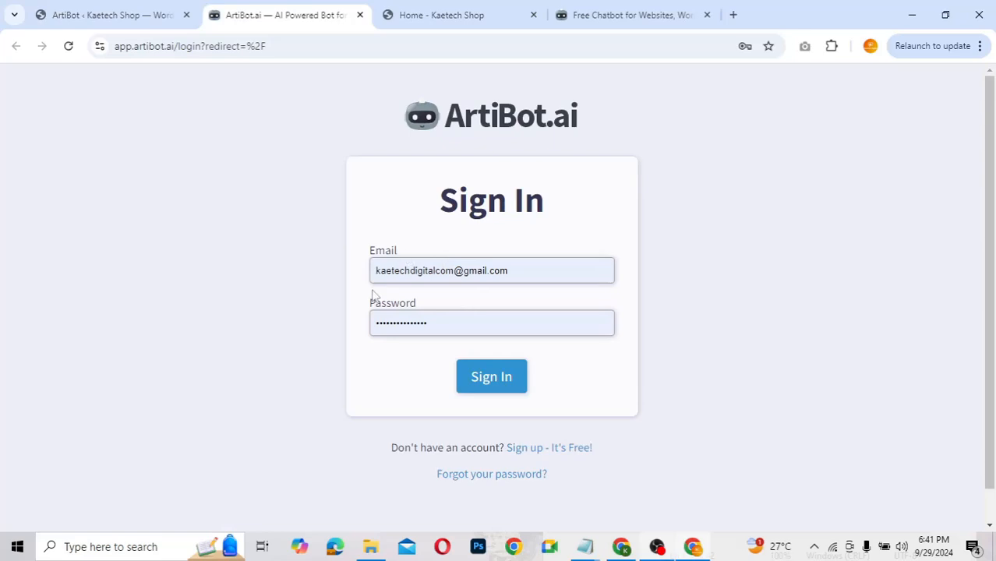
{"action": "left_click", "coordinate": [536, 455]}
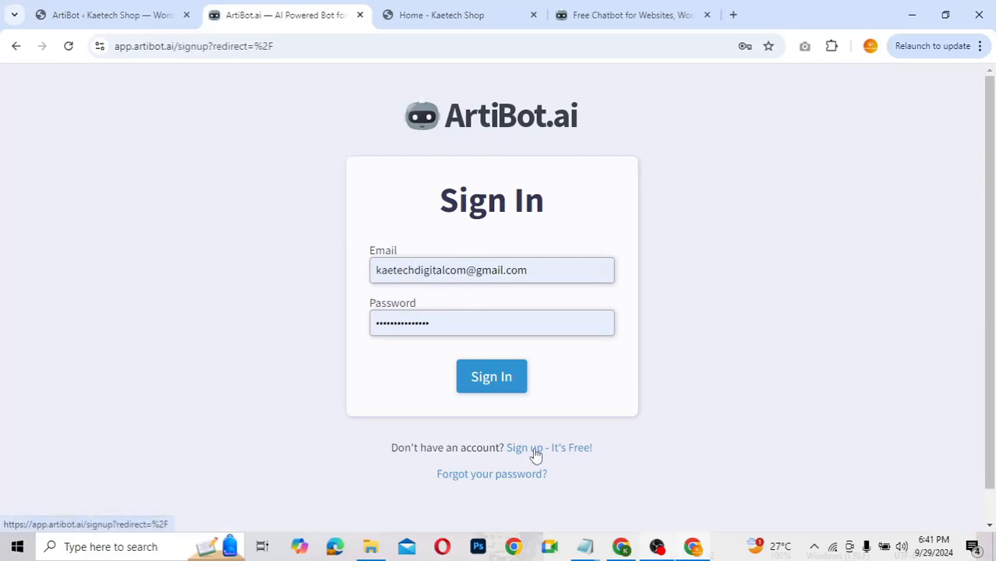
{"action": "scroll", "coordinate": [689, 384], "scroll_direction": "down", "scroll_amount": 1}
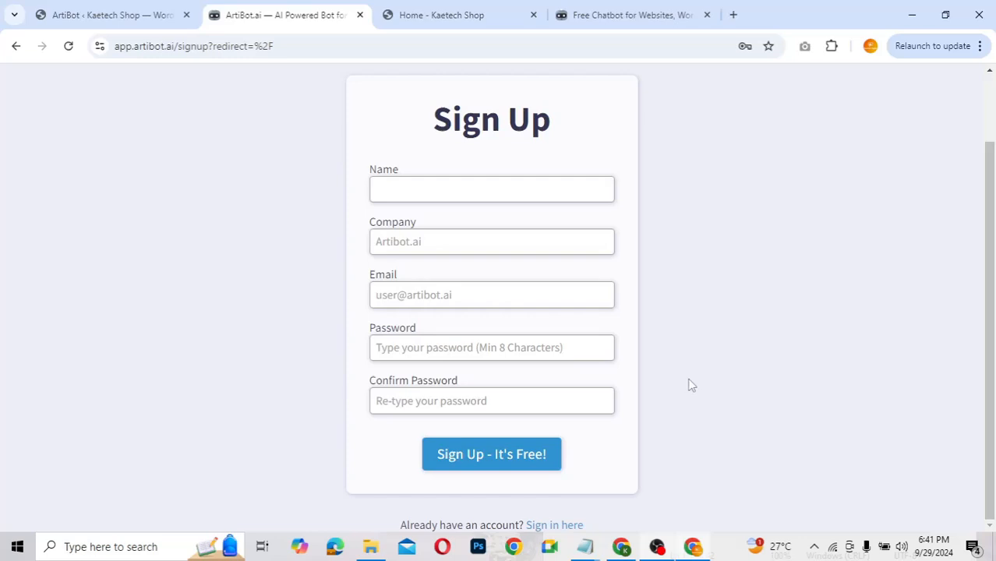
{"action": "left_click", "coordinate": [469, 189]}
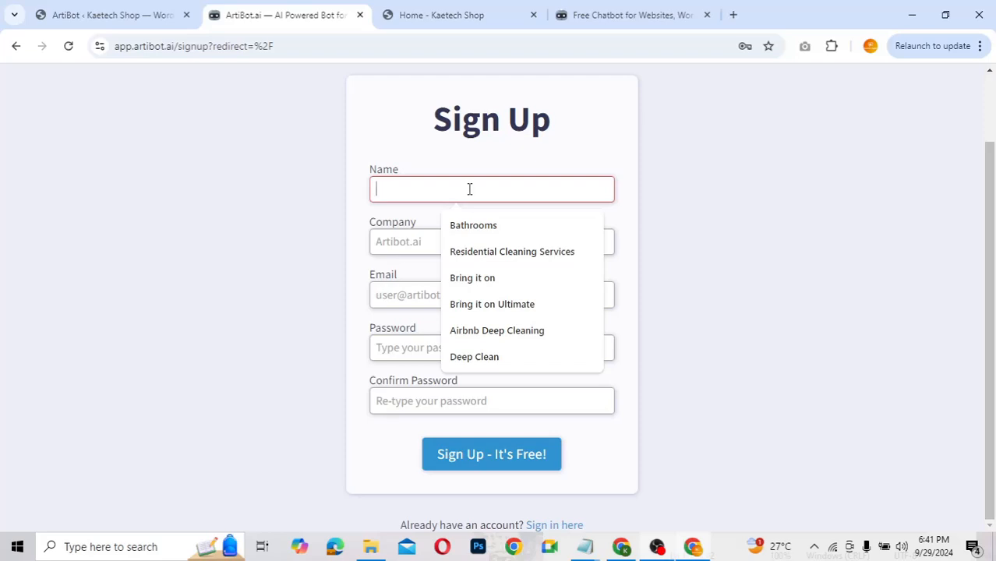
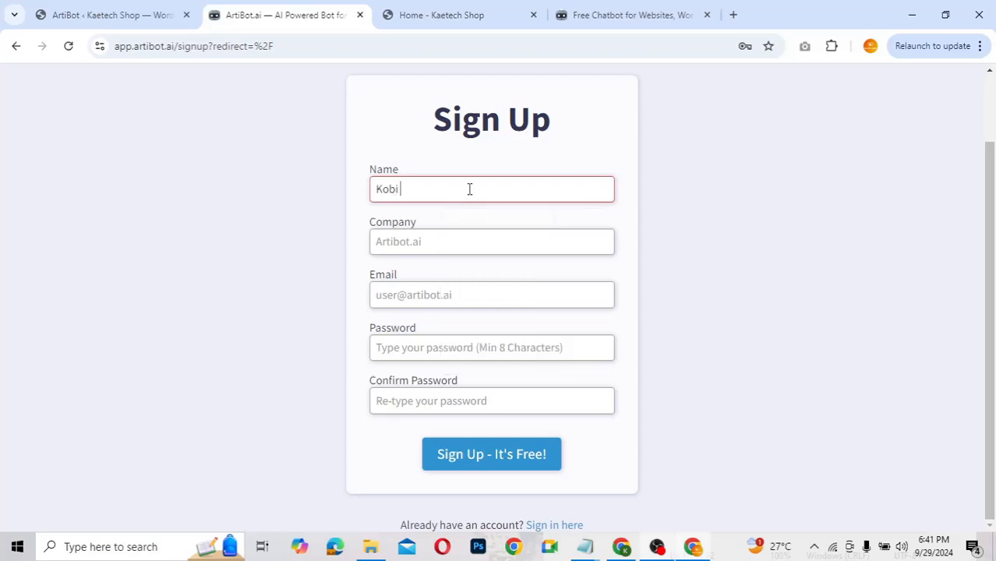
{"action": "left_click", "coordinate": [423, 241]}
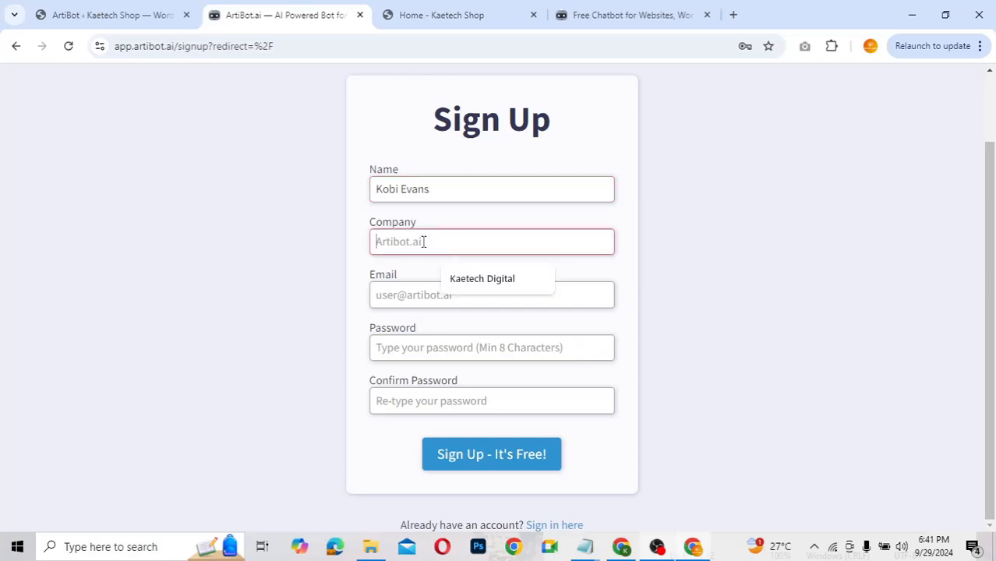
{"action": "type", "text": "Kaetech"}
Step: Fill in the e-mail from saved suggestions, use a browser-generated strong password, and sign up
{"action": "left_click", "coordinate": [329, 281]}
{"action": "left_click", "coordinate": [392, 300]}
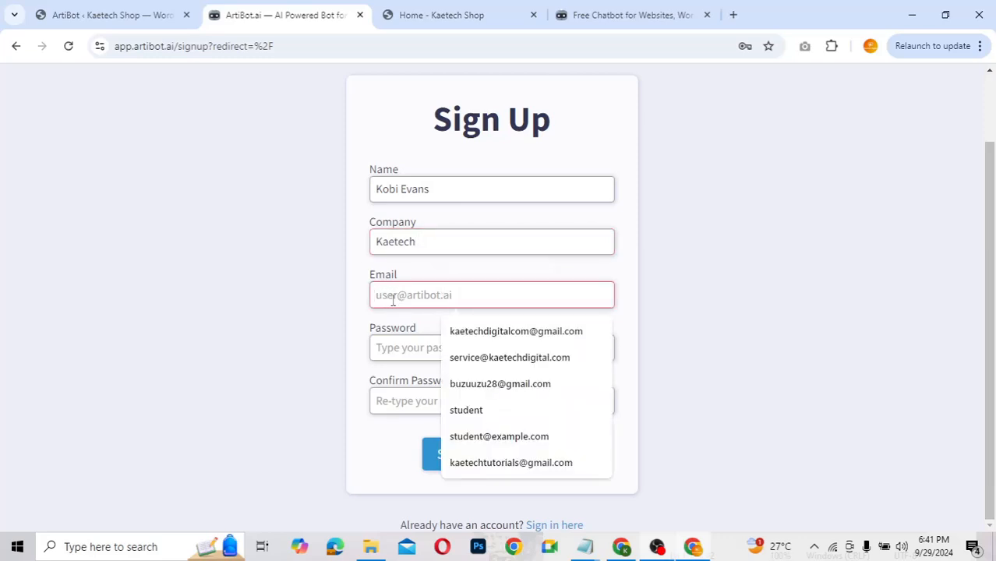
{"action": "left_click", "coordinate": [489, 463]}
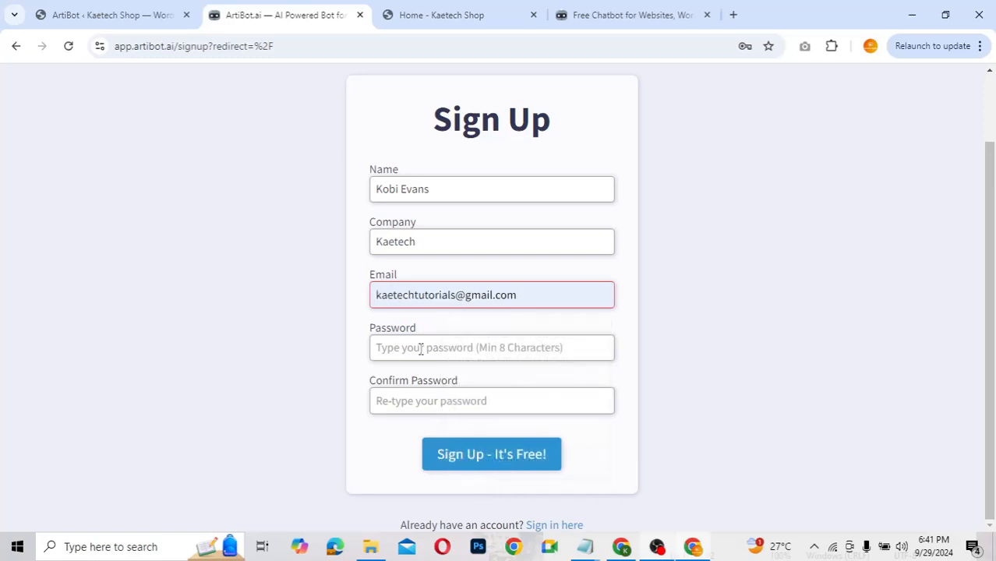
{"action": "left_click", "coordinate": [390, 348]}
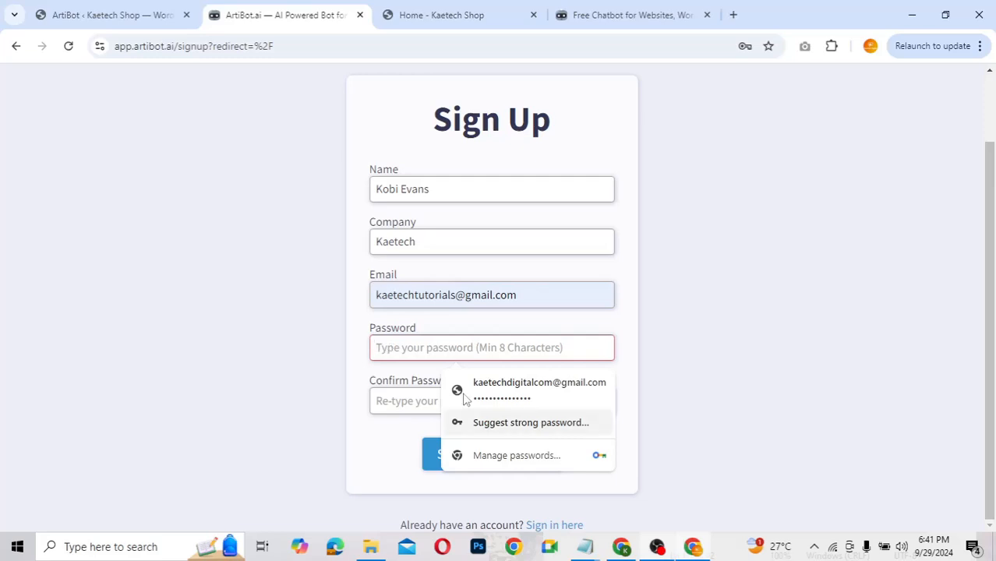
{"action": "left_click", "coordinate": [490, 425]}
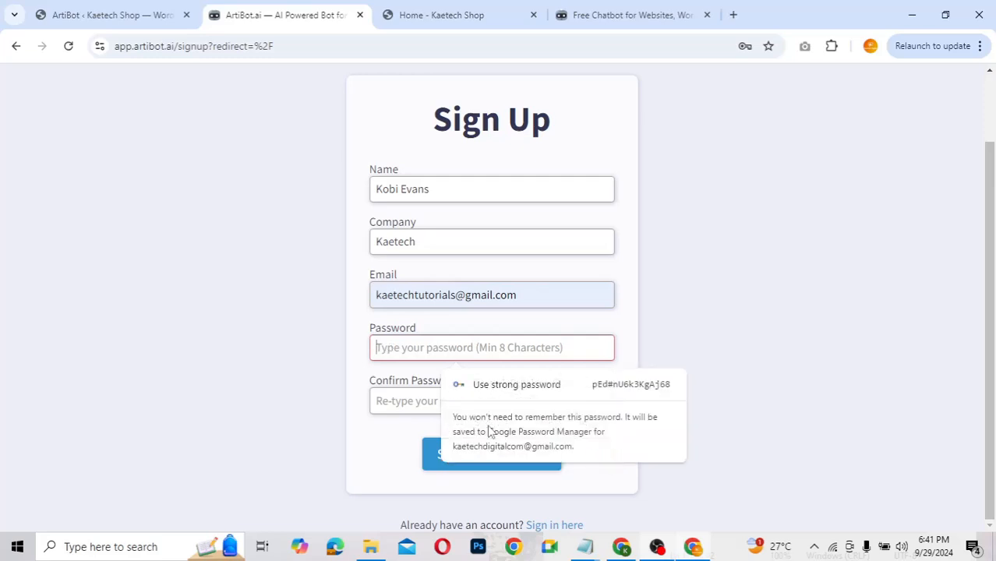
{"action": "left_click", "coordinate": [568, 396]}
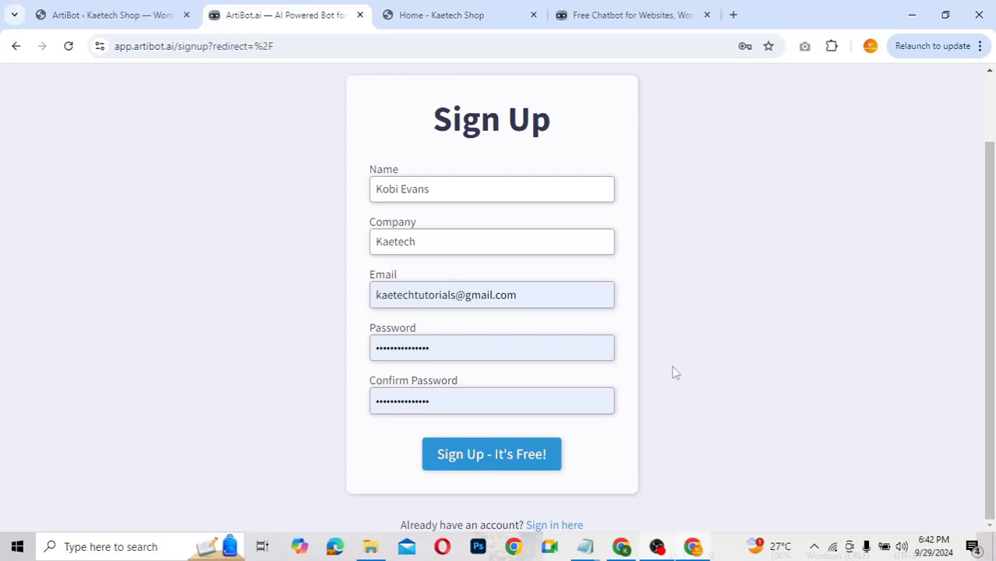
{"action": "left_click", "coordinate": [483, 458]}
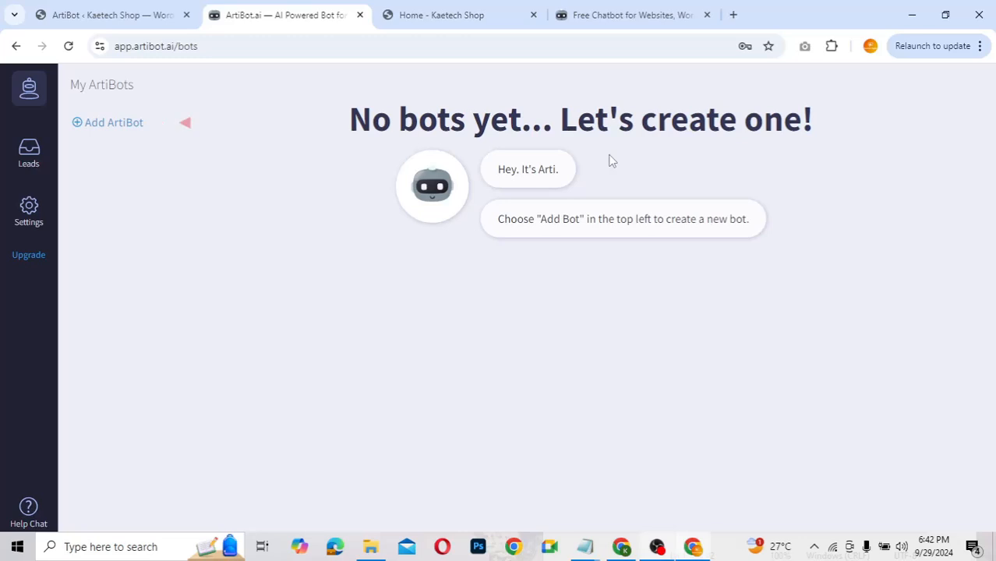
Step: Confirm the account via the ArtiBot Email Verification message in Gmail, then close the extra ArtiBot tab
{"action": "left_click", "coordinate": [621, 547]}
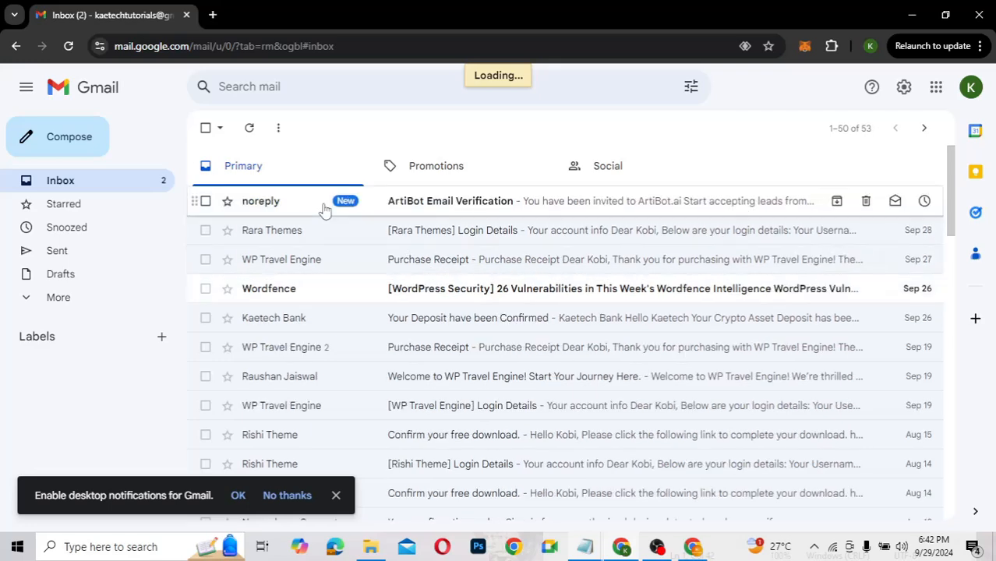
{"action": "left_click", "coordinate": [491, 205]}
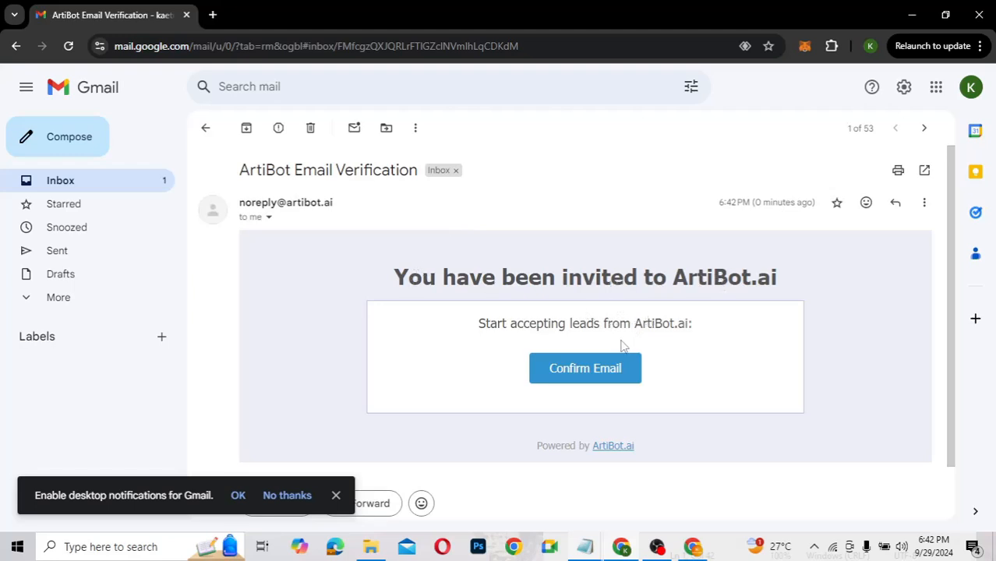
{"action": "left_click", "coordinate": [581, 372]}
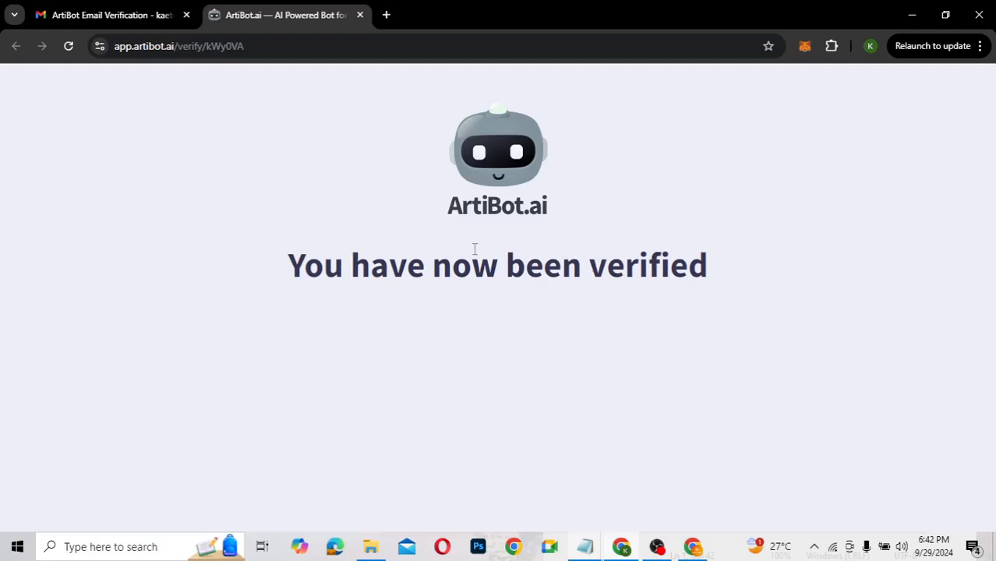
{"action": "left_click", "coordinate": [361, 15]}
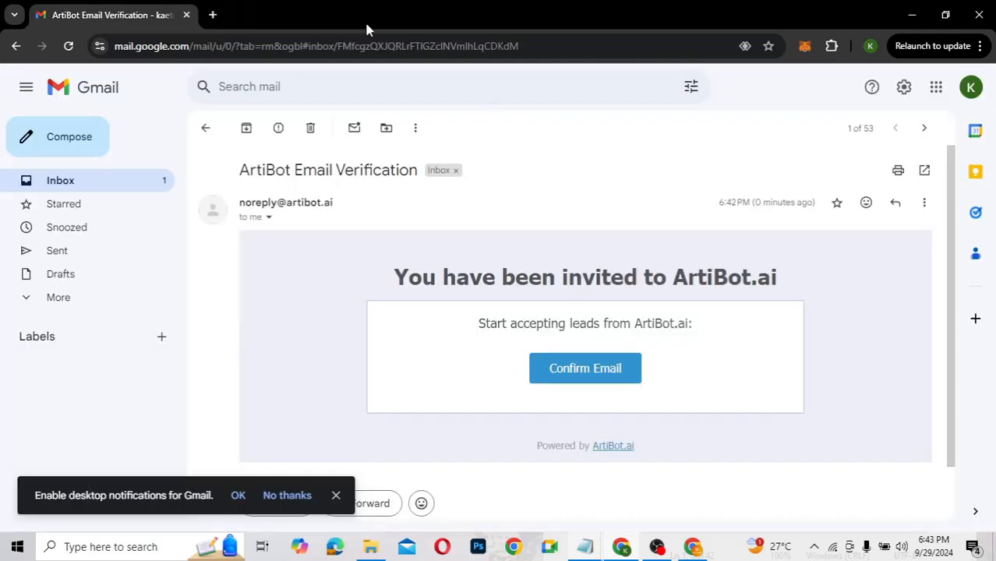
Step: Switch to the ArtiBot bots dashboard and start adding a new ArtiBot
{"action": "left_click", "coordinate": [705, 543]}
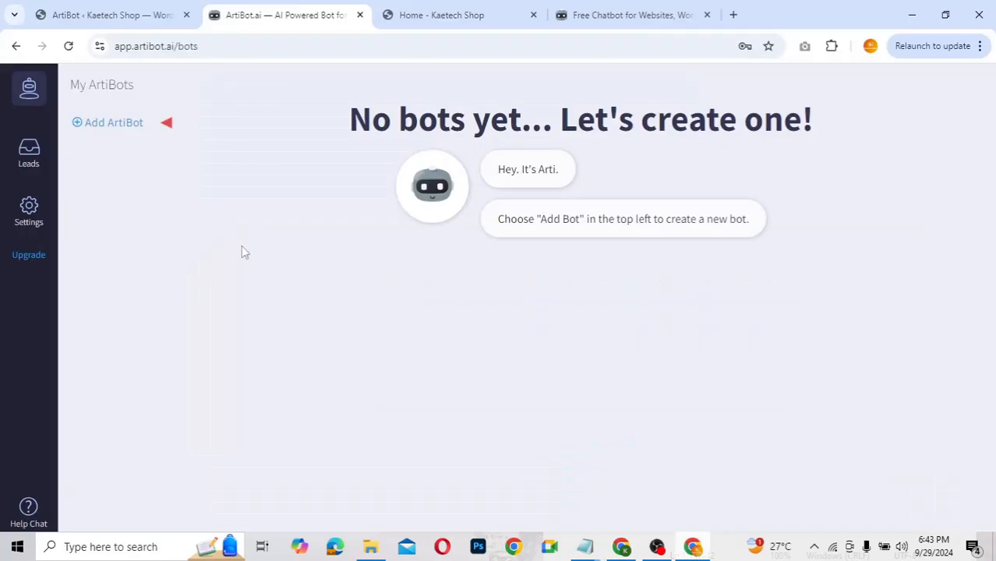
{"action": "left_click", "coordinate": [117, 127]}
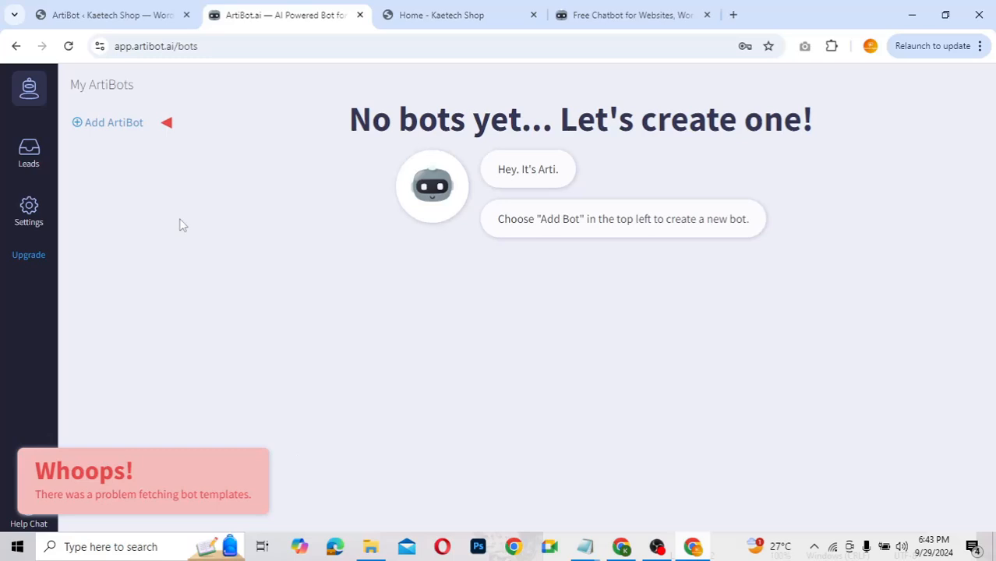
{"action": "left_click", "coordinate": [105, 129]}
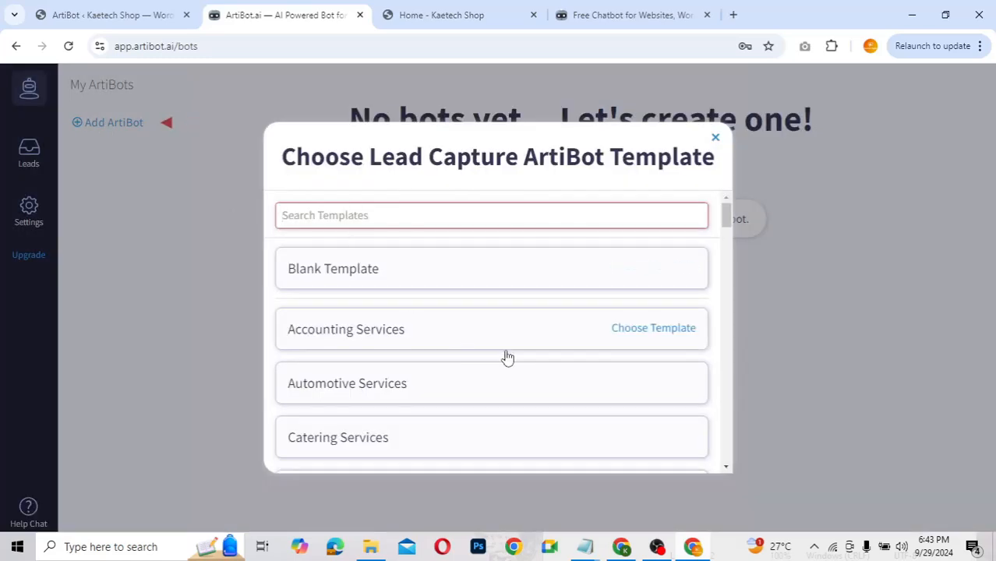
Step: Scroll through the lead capture templates, including Real Estate and Sales or Support
{"action": "scroll", "coordinate": [537, 372], "scroll_direction": "down", "scroll_amount": 3}
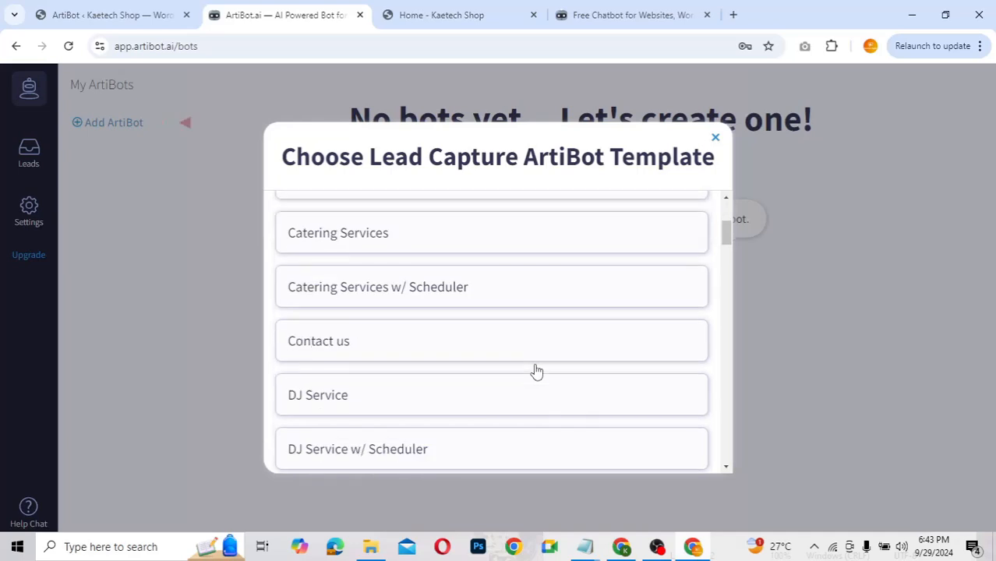
{"action": "scroll", "coordinate": [537, 372], "scroll_direction": "up", "scroll_amount": 3}
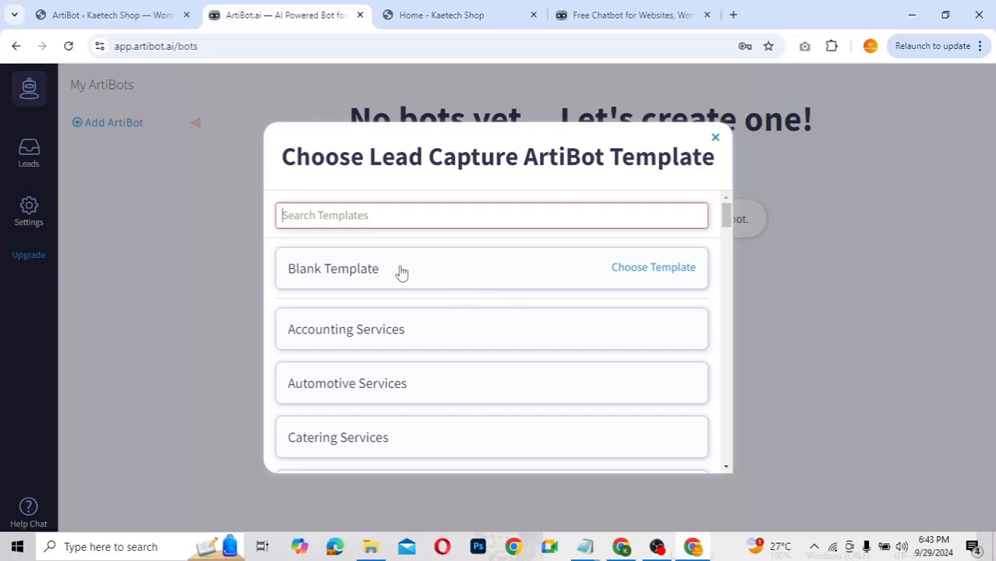
{"action": "scroll", "coordinate": [474, 275], "scroll_direction": "down", "scroll_amount": 6}
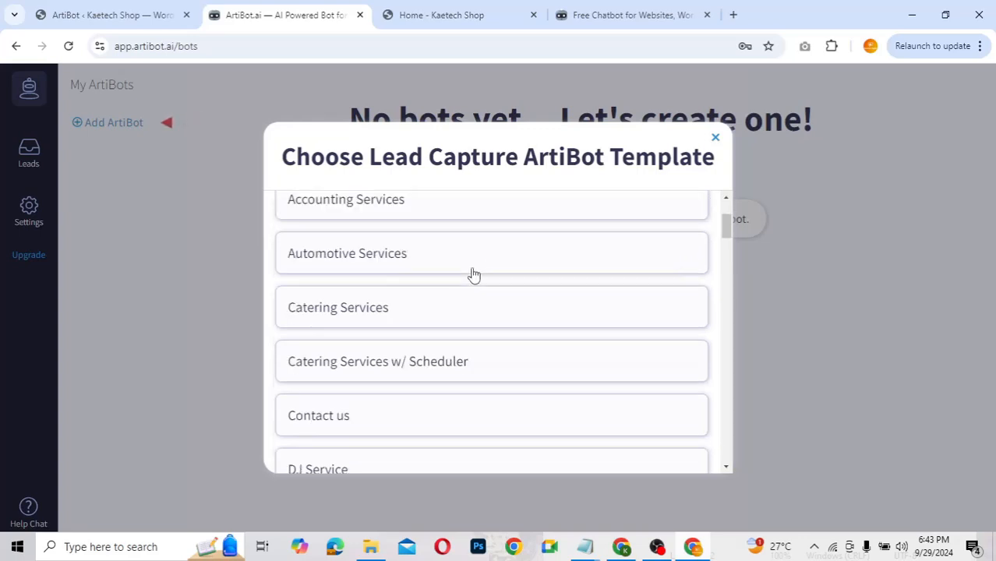
{"action": "scroll", "coordinate": [474, 274], "scroll_direction": "down", "scroll_amount": 3}
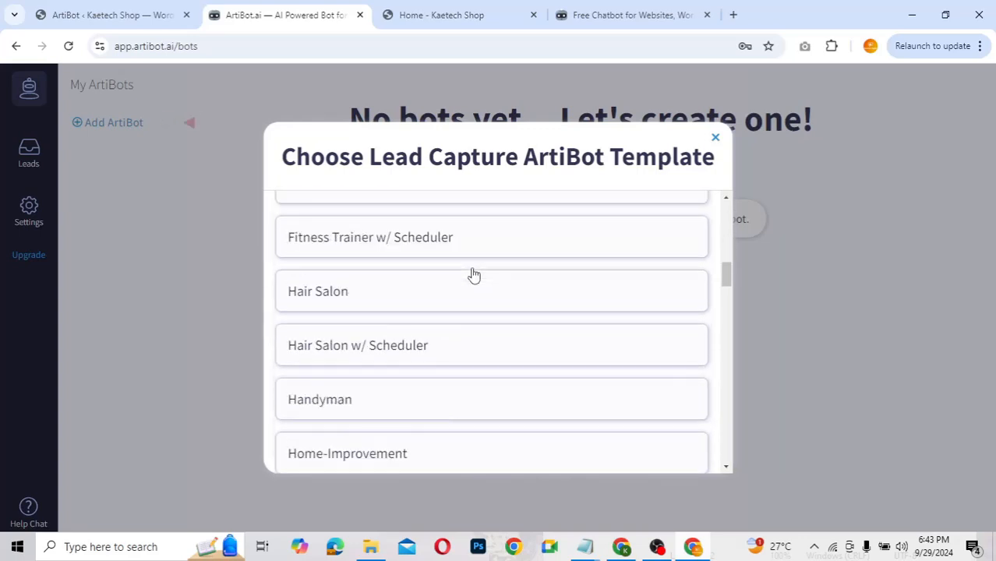
{"action": "scroll", "coordinate": [474, 275], "scroll_direction": "down", "scroll_amount": 3}
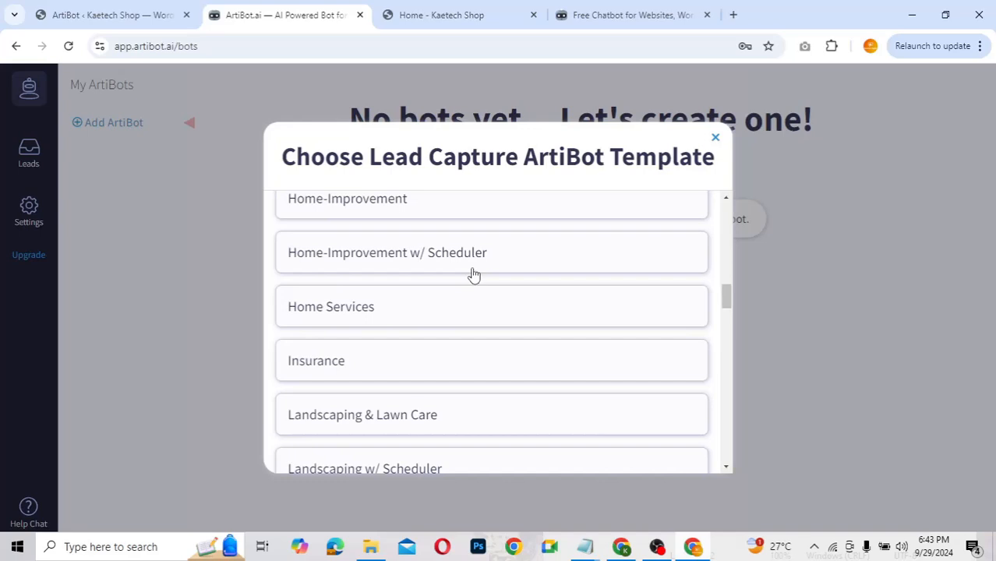
{"action": "mouse_move", "coordinate": [474, 274]}
{"action": "scroll", "coordinate": [474, 274], "scroll_direction": "down", "scroll_amount": 2}
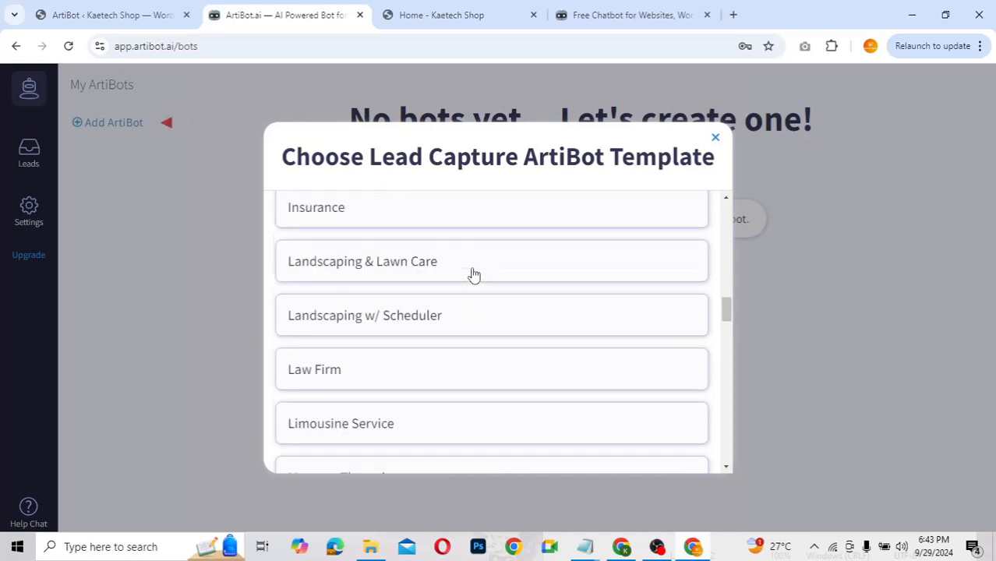
{"action": "scroll", "coordinate": [471, 369], "scroll_direction": "down", "scroll_amount": 3}
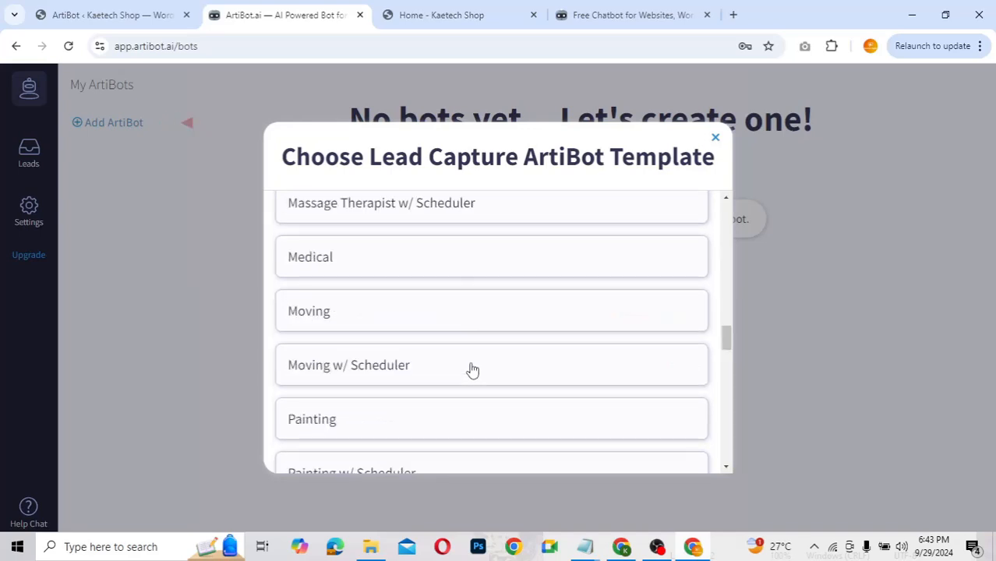
{"action": "scroll", "coordinate": [472, 370], "scroll_direction": "down", "scroll_amount": 3}
{"action": "scroll", "coordinate": [473, 370], "scroll_direction": "down", "scroll_amount": 5}
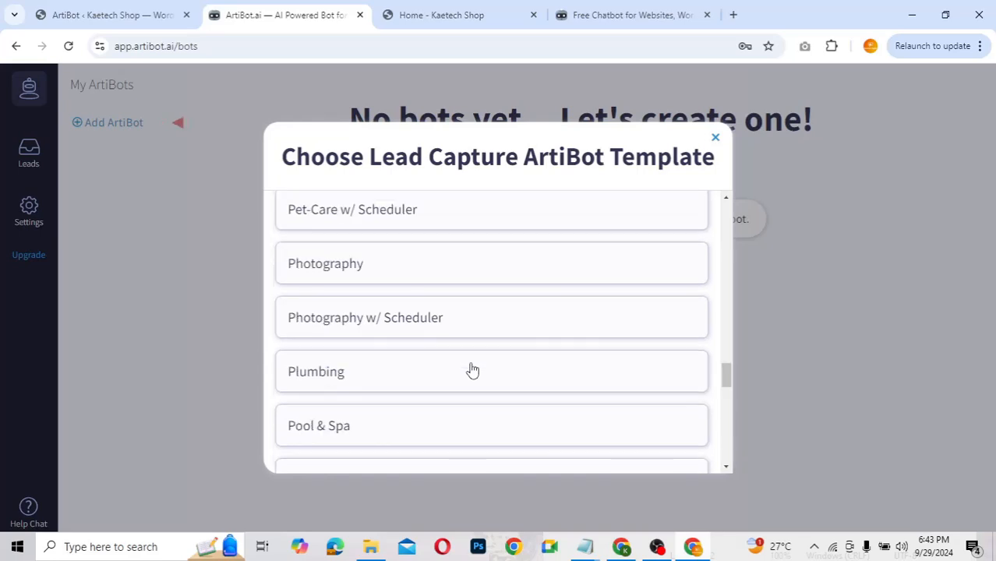
{"action": "scroll", "coordinate": [473, 369], "scroll_direction": "down", "scroll_amount": 1}
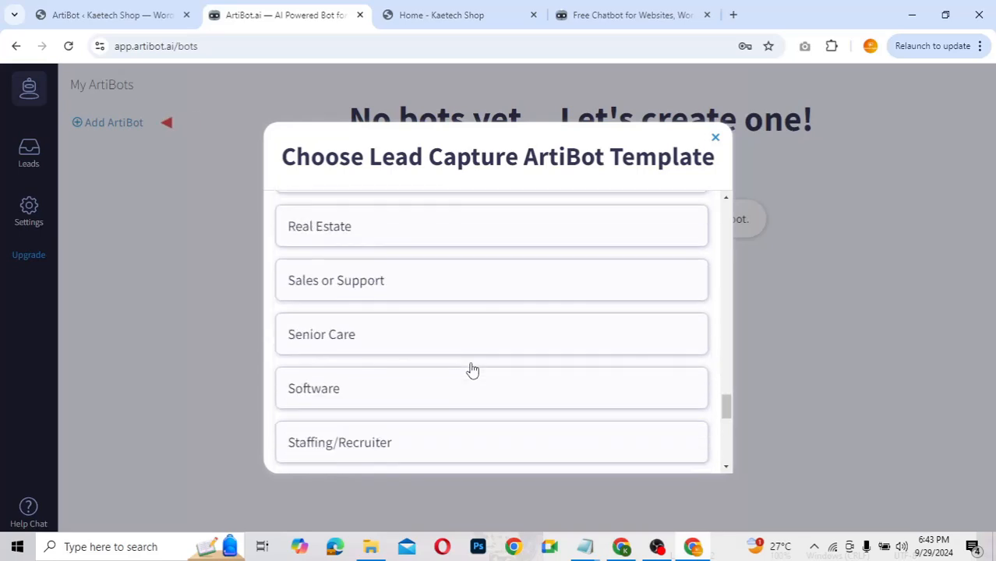
{"action": "scroll", "coordinate": [472, 370], "scroll_direction": "down", "scroll_amount": 1}
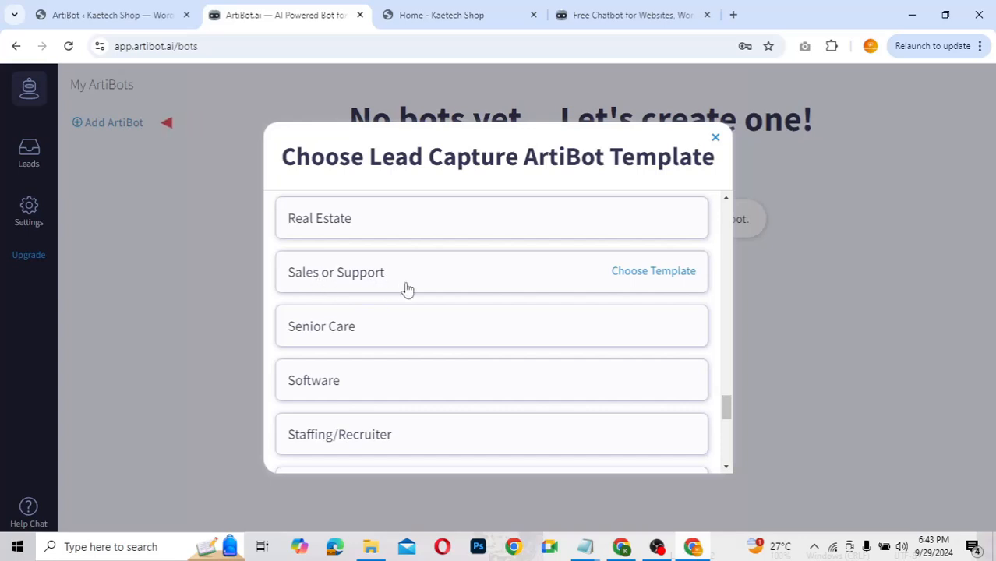
{"action": "scroll", "coordinate": [407, 290], "scroll_direction": "down", "scroll_amount": 5}
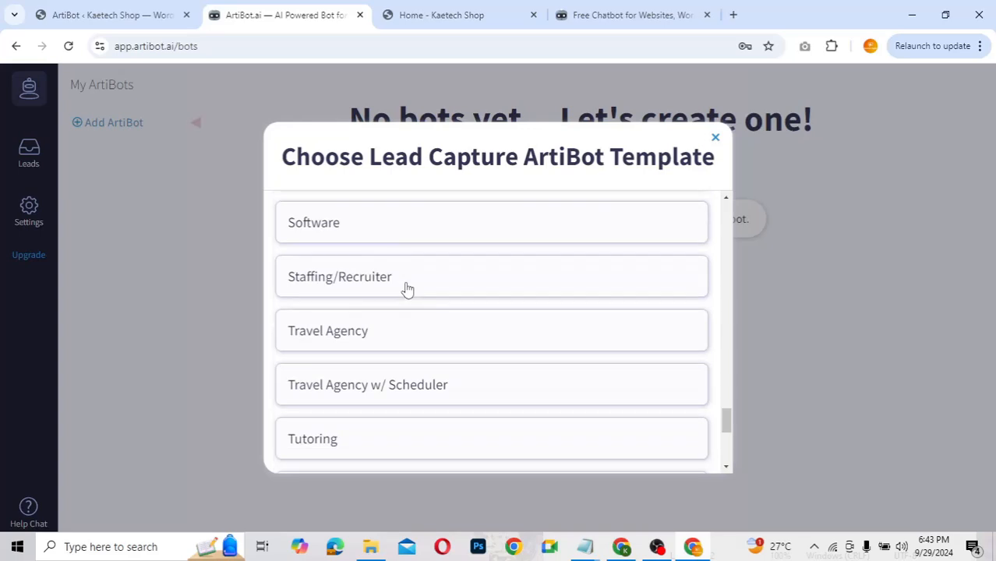
{"action": "scroll", "coordinate": [406, 290], "scroll_direction": "down", "scroll_amount": 1}
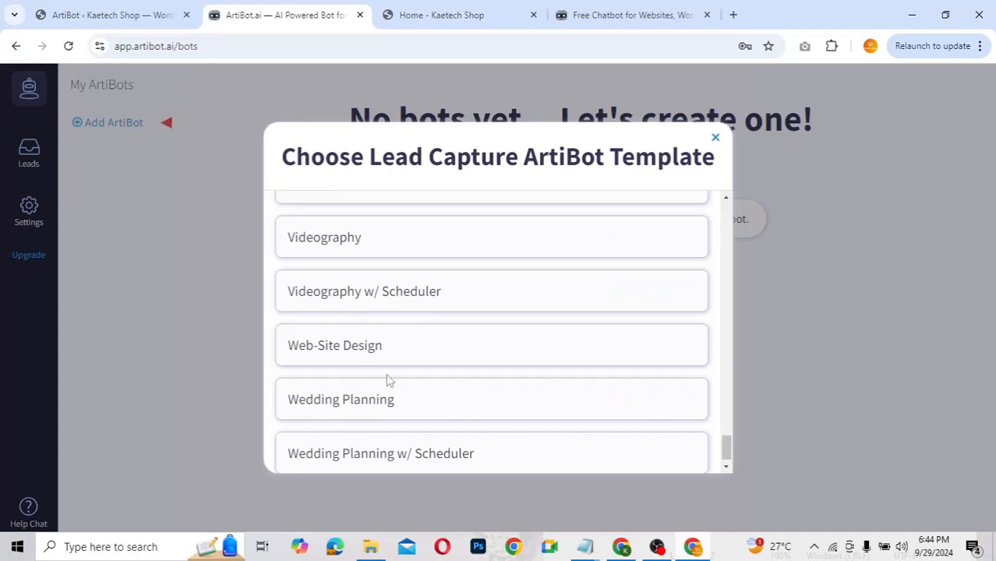
{"action": "scroll", "coordinate": [389, 380], "scroll_direction": "up", "scroll_amount": 2}
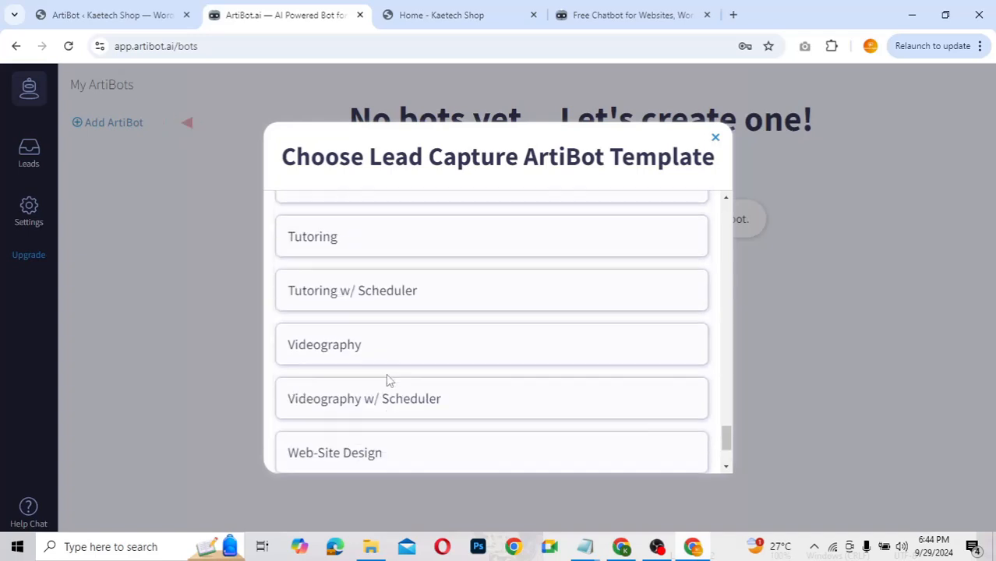
{"action": "scroll", "coordinate": [389, 381], "scroll_direction": "up", "scroll_amount": 3}
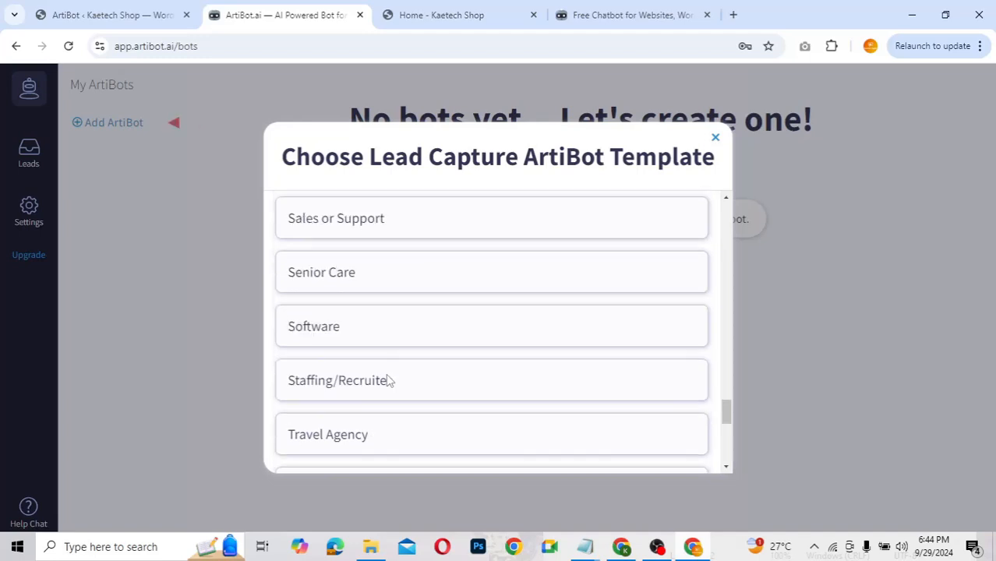
{"action": "scroll", "coordinate": [388, 379], "scroll_direction": "up", "scroll_amount": 1}
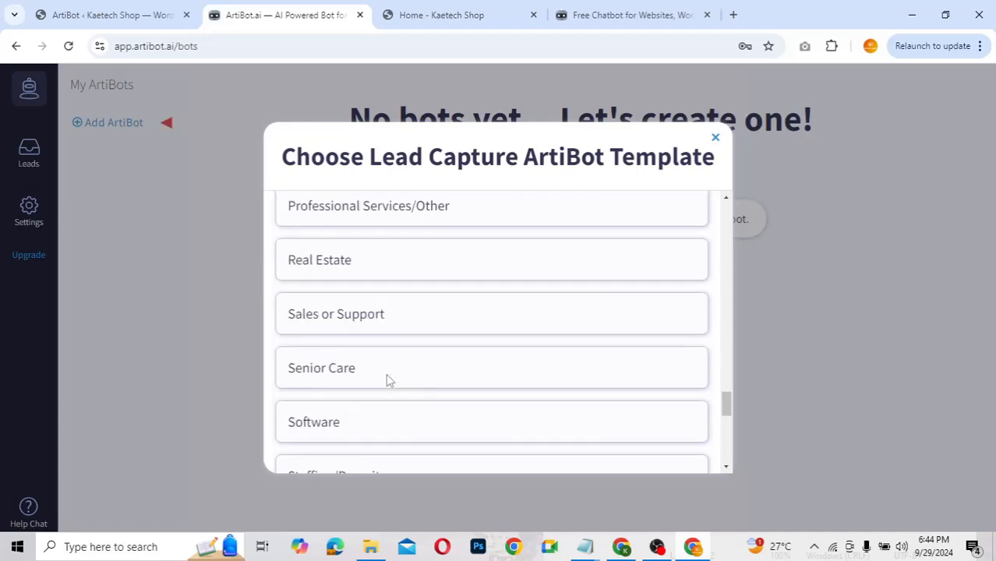
Step: Create a new bot from the Sales or Support template, publish it, and skip the install snippet
{"action": "left_click", "coordinate": [382, 317]}
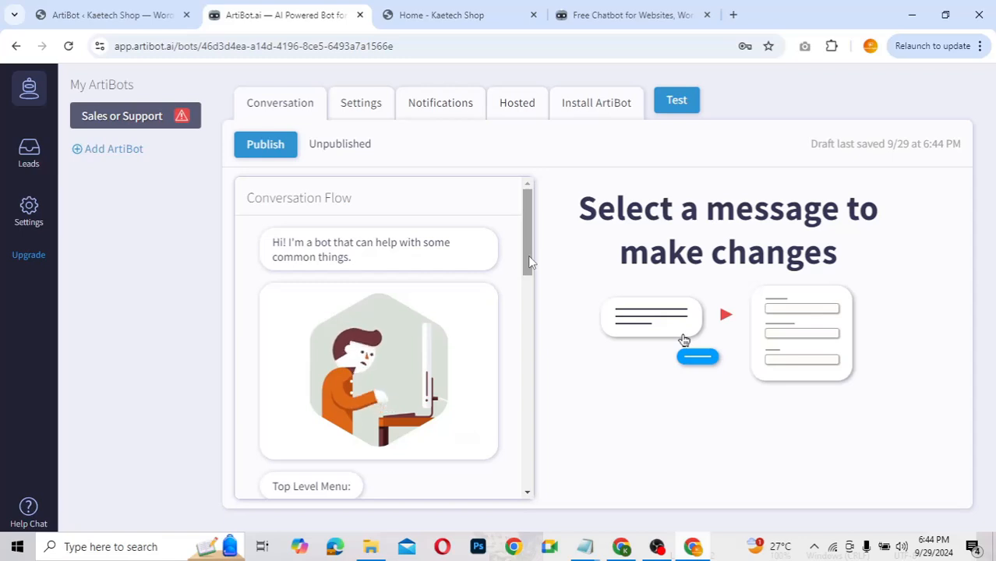
{"action": "mouse_move", "coordinate": [528, 263]}
{"action": "left_mouse_down"}
{"action": "mouse_move", "coordinate": [521, 352]}
{"action": "mouse_move", "coordinate": [520, 276]}
{"action": "left_mouse_up"}
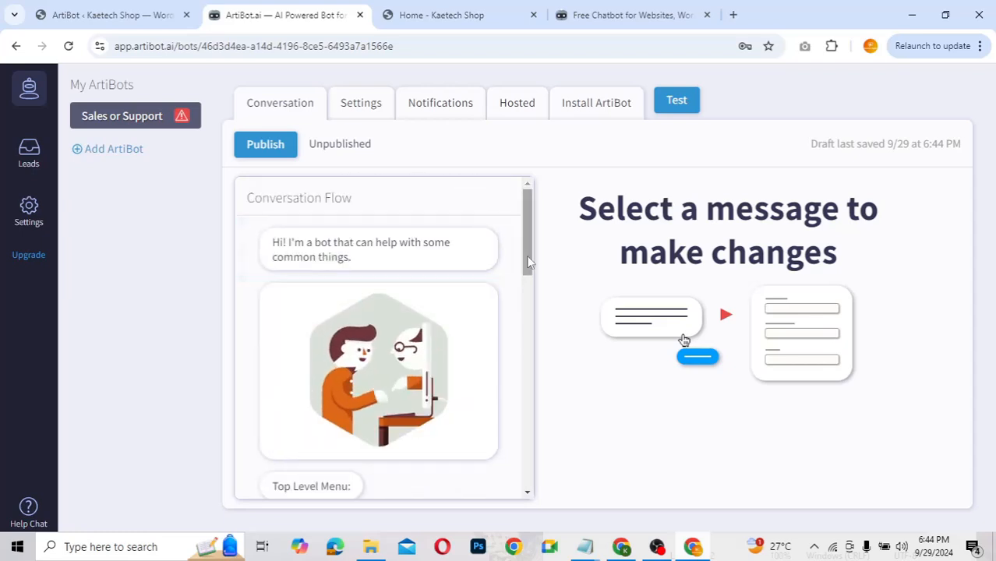
{"action": "mouse_move", "coordinate": [531, 268]}
{"action": "left_mouse_down"}
{"action": "mouse_move", "coordinate": [525, 450]}
{"action": "mouse_move", "coordinate": [527, 276]}
{"action": "left_mouse_up"}
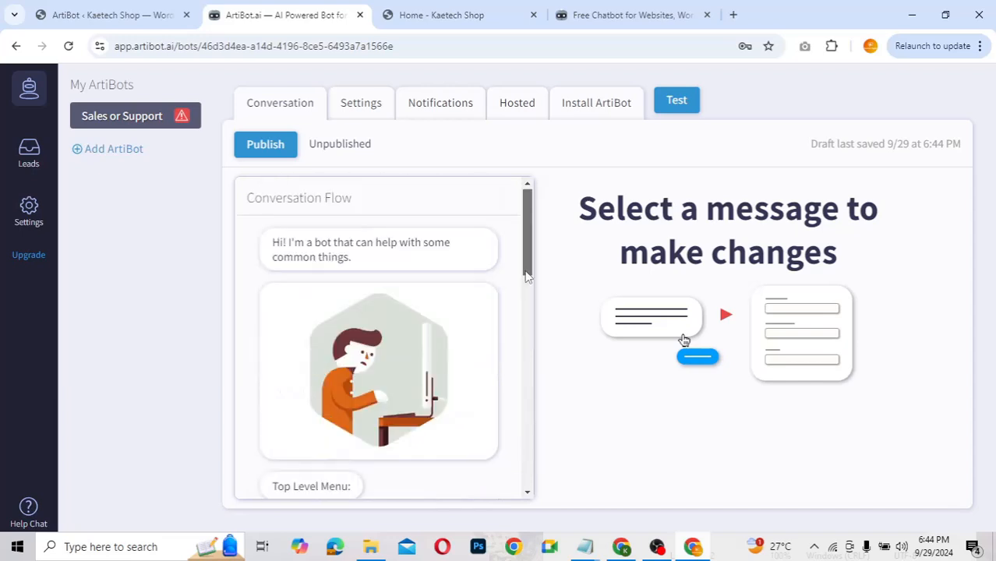
{"action": "left_click", "coordinate": [273, 150]}
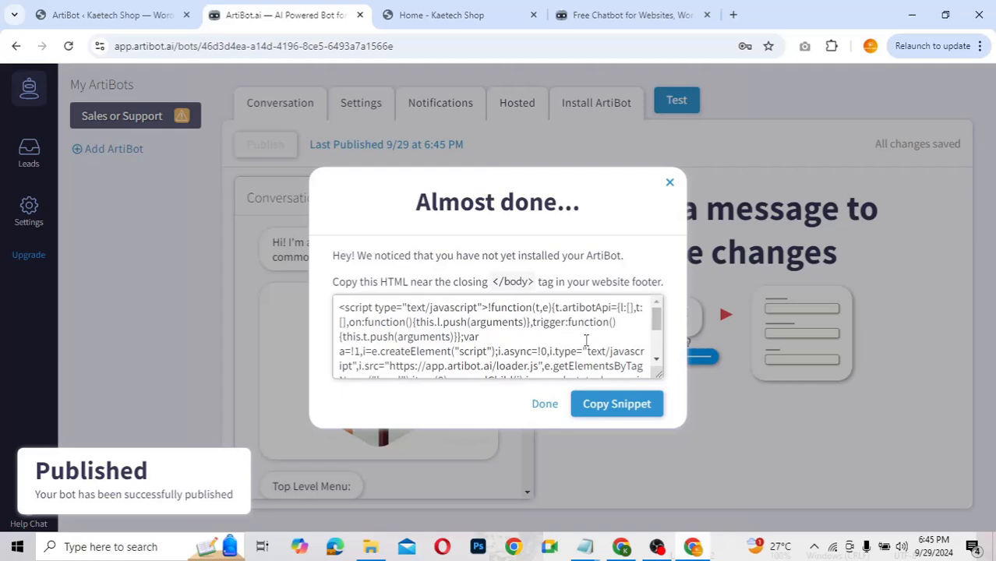
{"action": "scroll", "coordinate": [547, 358], "scroll_direction": "down", "scroll_amount": 3}
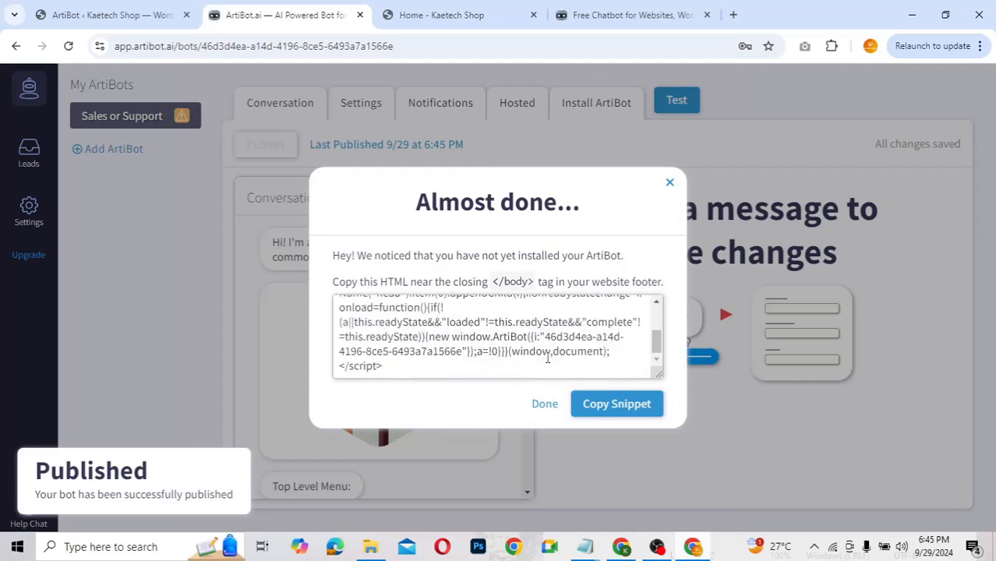
{"action": "scroll", "coordinate": [547, 358], "scroll_direction": "up", "scroll_amount": 3}
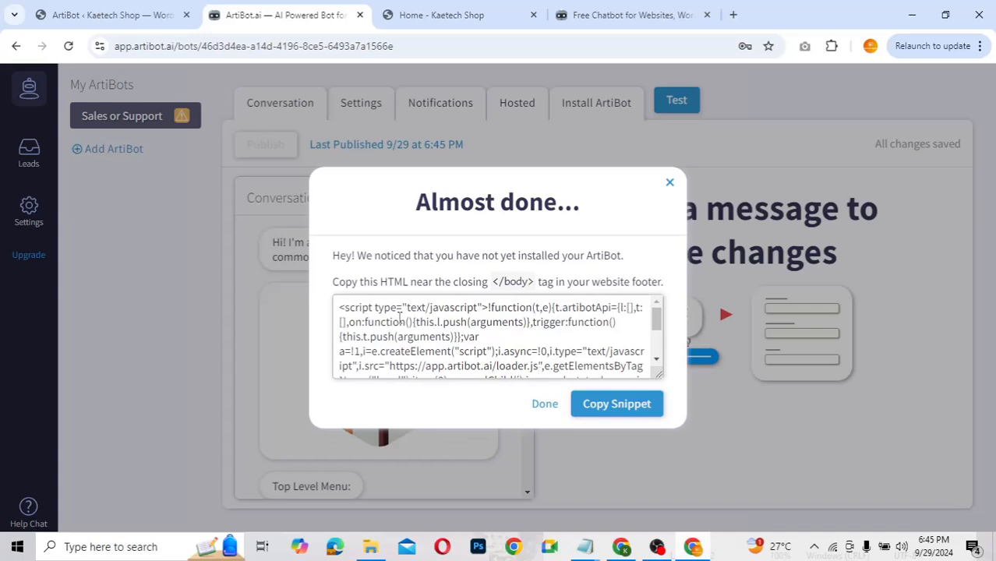
{"action": "left_click", "coordinate": [545, 404]}
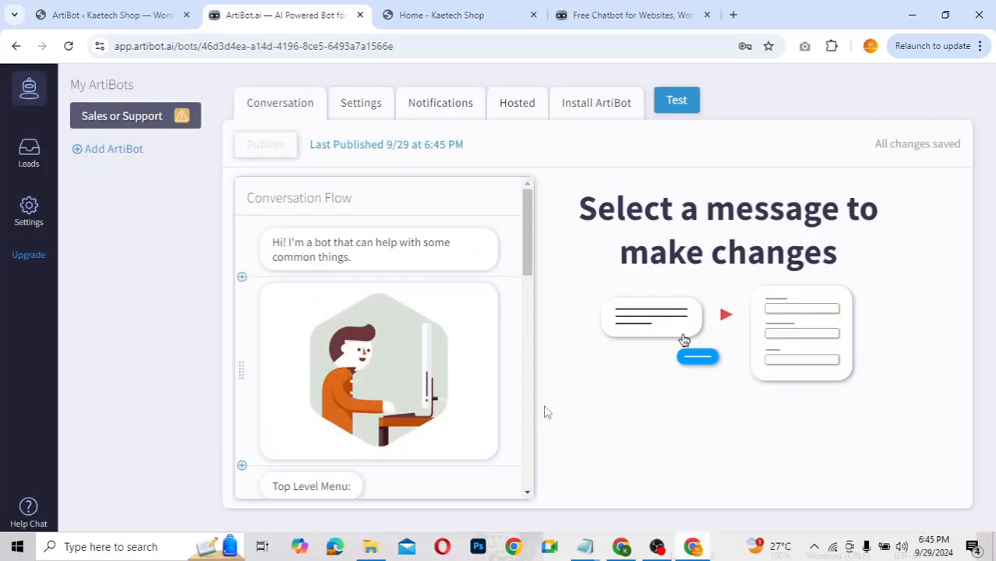
Step: Pick Sales or Support in the WordPress ArtiBot plugin and add it to the Kaetech Shop site
{"action": "left_click", "coordinate": [140, 14]}
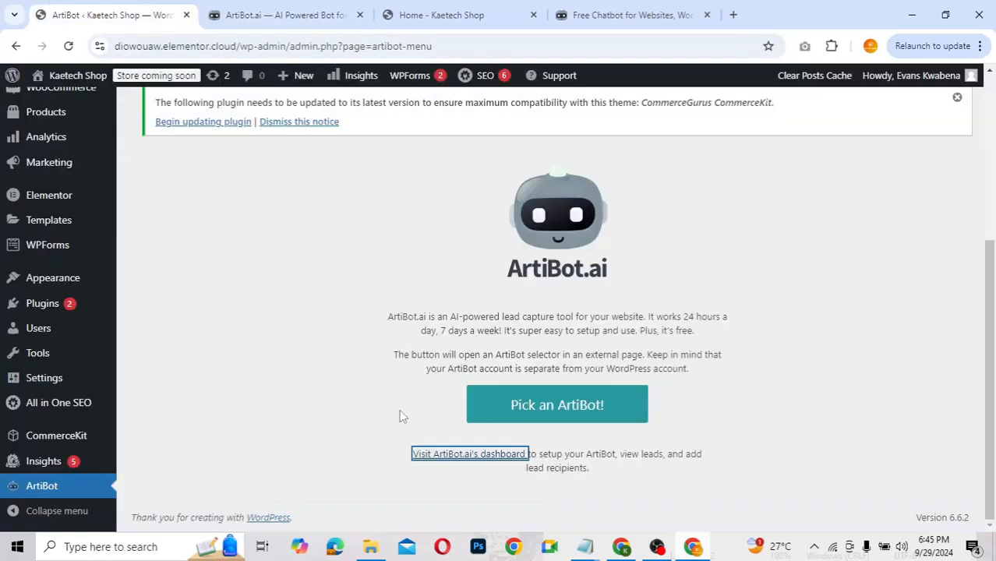
{"action": "left_click", "coordinate": [573, 407]}
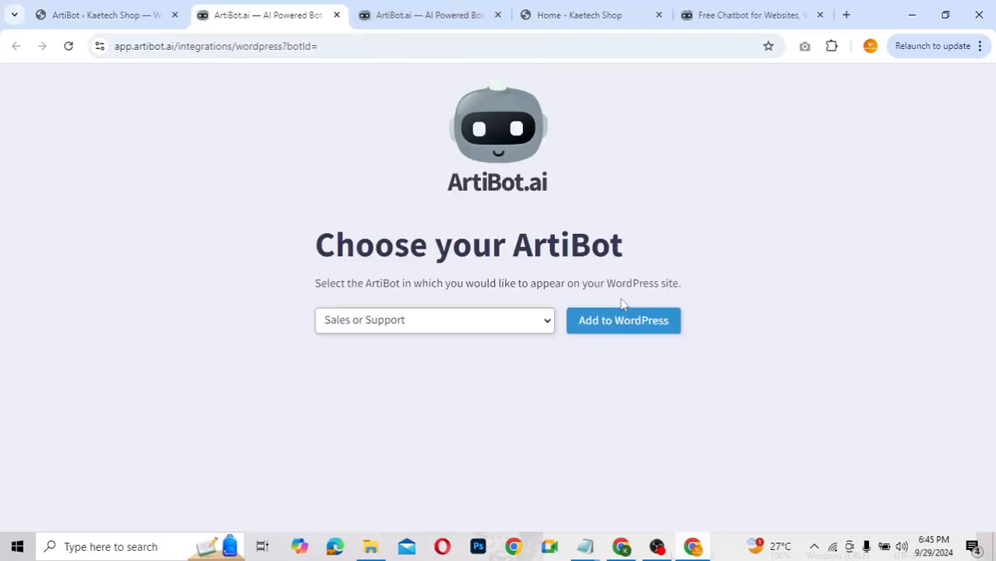
{"action": "left_click", "coordinate": [422, 320]}
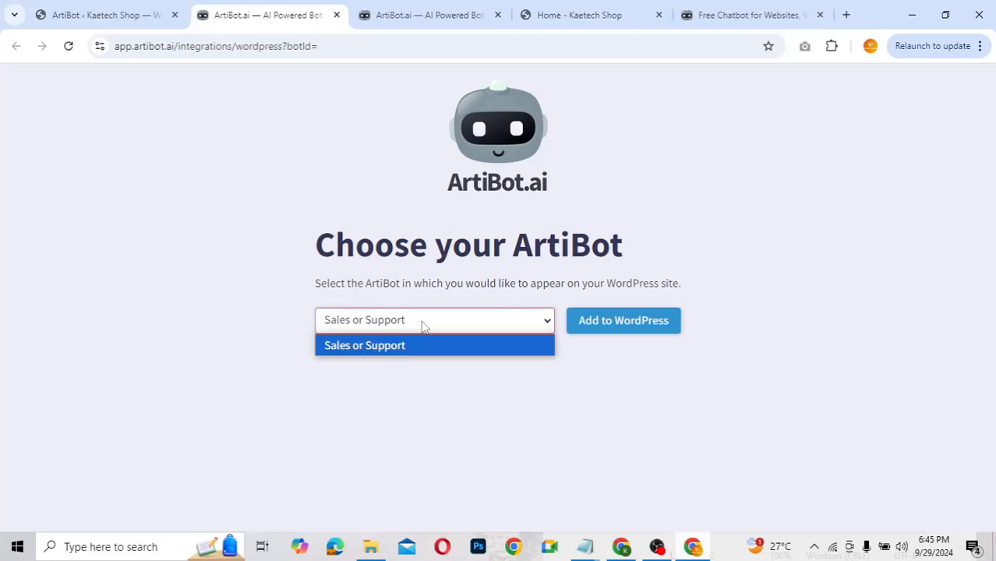
{"action": "left_click", "coordinate": [383, 329]}
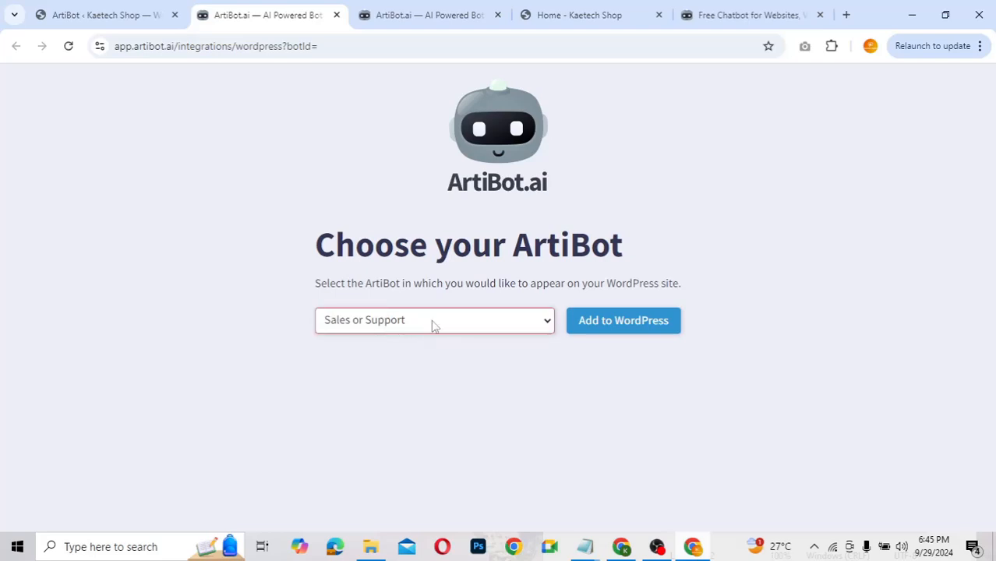
{"action": "left_click", "coordinate": [587, 366]}
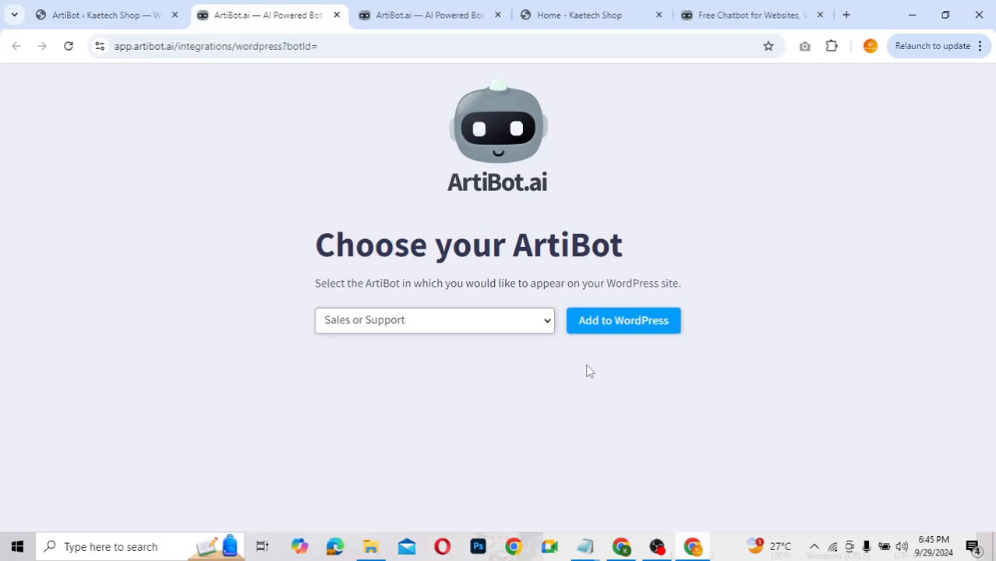
{"action": "left_click", "coordinate": [630, 322]}
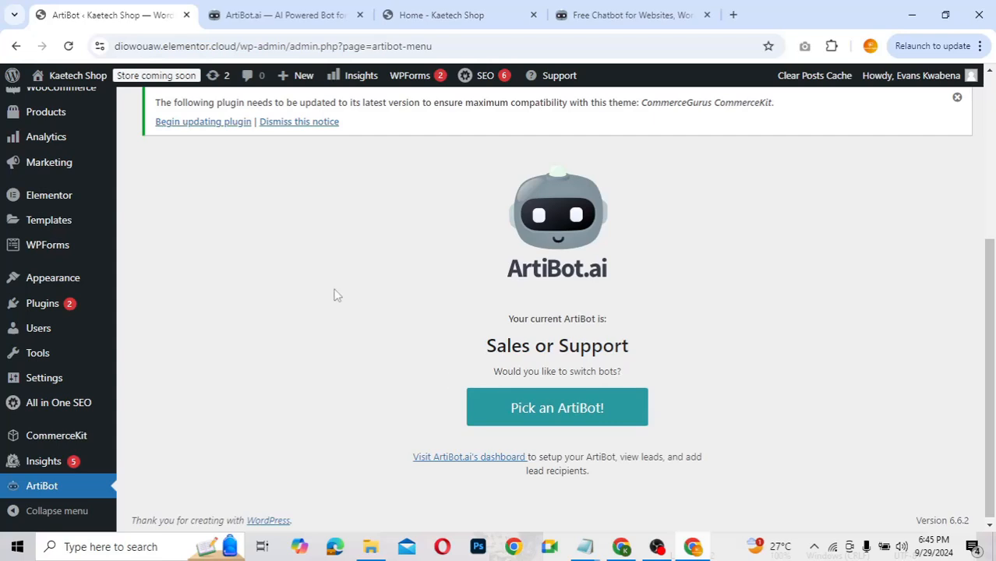
{"action": "left_click", "coordinate": [421, 20]}
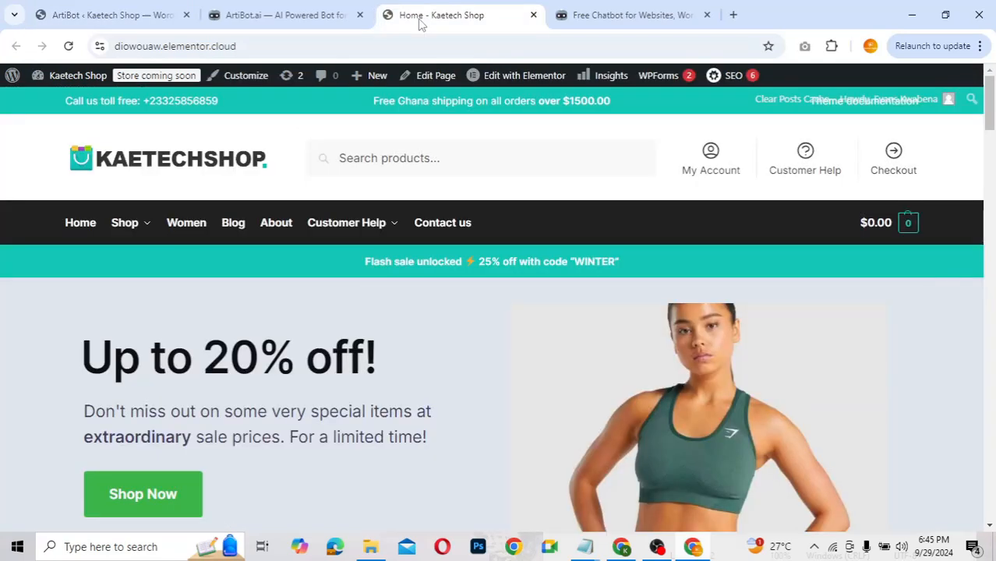
Step: Reload the Kaetech Shop homepage, then go back to the Sales or Support bot editor
{"action": "left_click", "coordinate": [69, 48]}
{"action": "scroll", "coordinate": [725, 411], "scroll_direction": "down", "scroll_amount": 3}
{"action": "scroll", "coordinate": [725, 411], "scroll_direction": "up", "scroll_amount": 3}
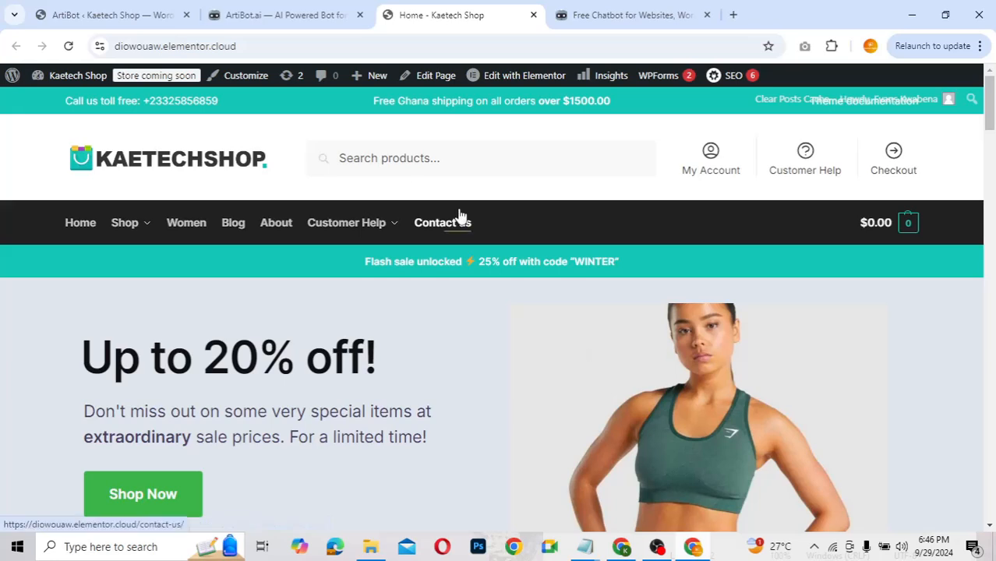
{"action": "left_click", "coordinate": [273, 14]}
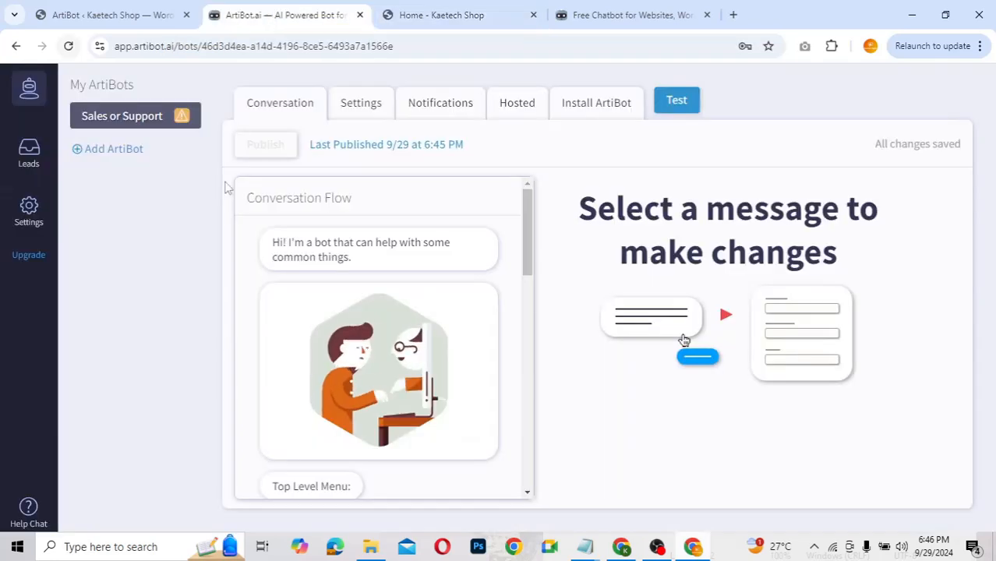
Step: Reload the ArtiBot dashboard and the WordPress ArtiBot settings page, then return to the Kaetech Shop homepage
{"action": "left_click", "coordinate": [69, 46]}
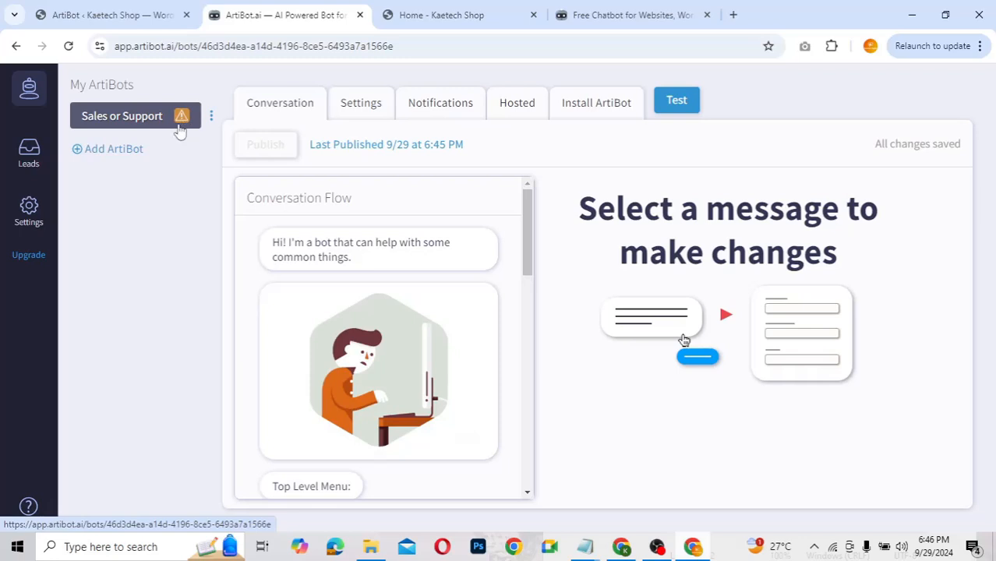
{"action": "mouse_move", "coordinate": [181, 123]}
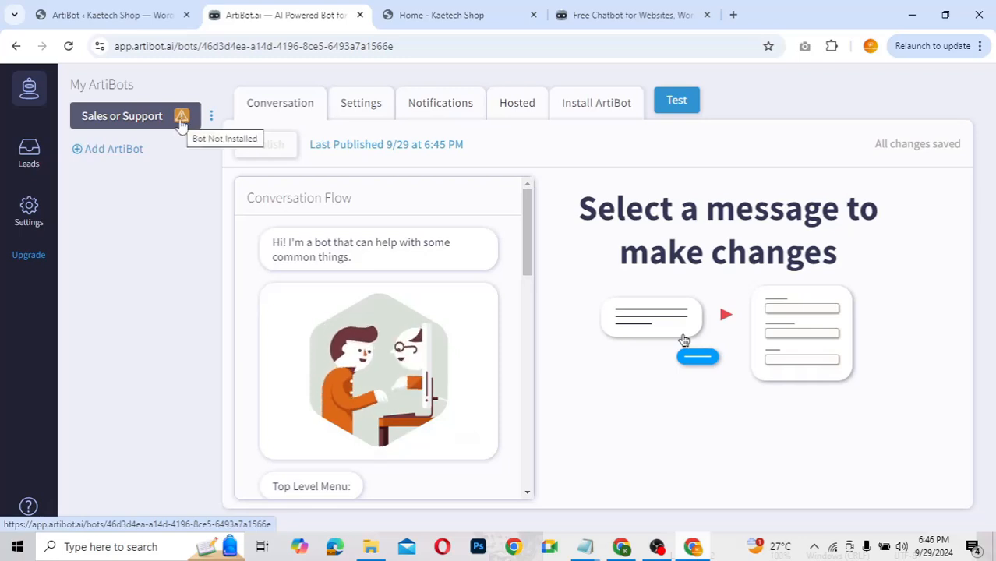
{"action": "left_click", "coordinate": [109, 15]}
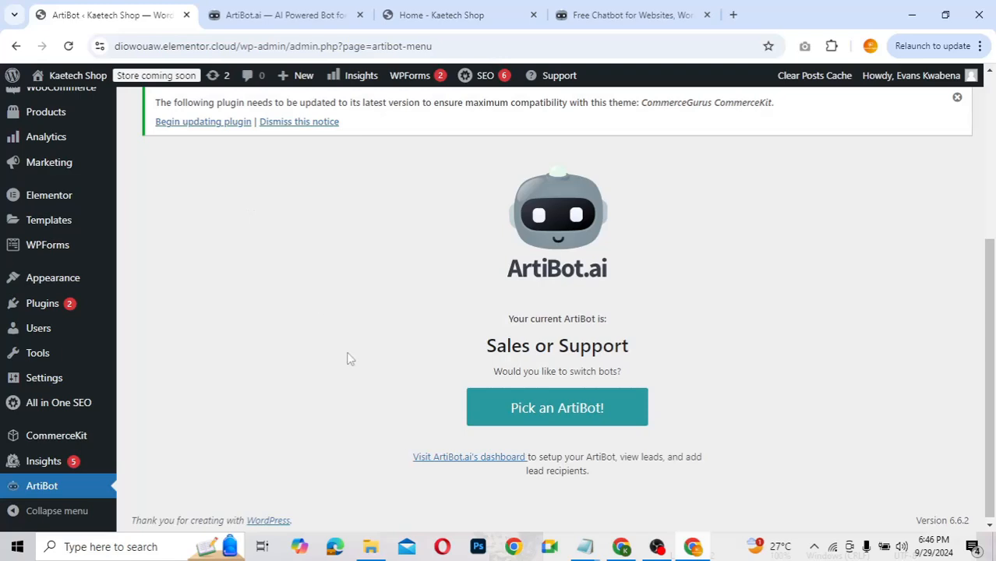
{"action": "left_click", "coordinate": [68, 46]}
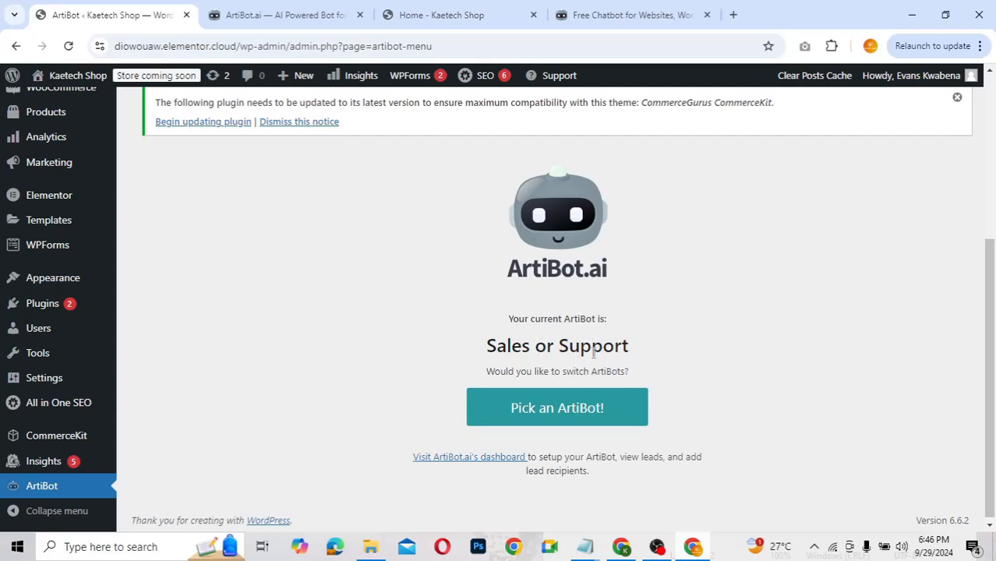
{"action": "left_click", "coordinate": [419, 10]}
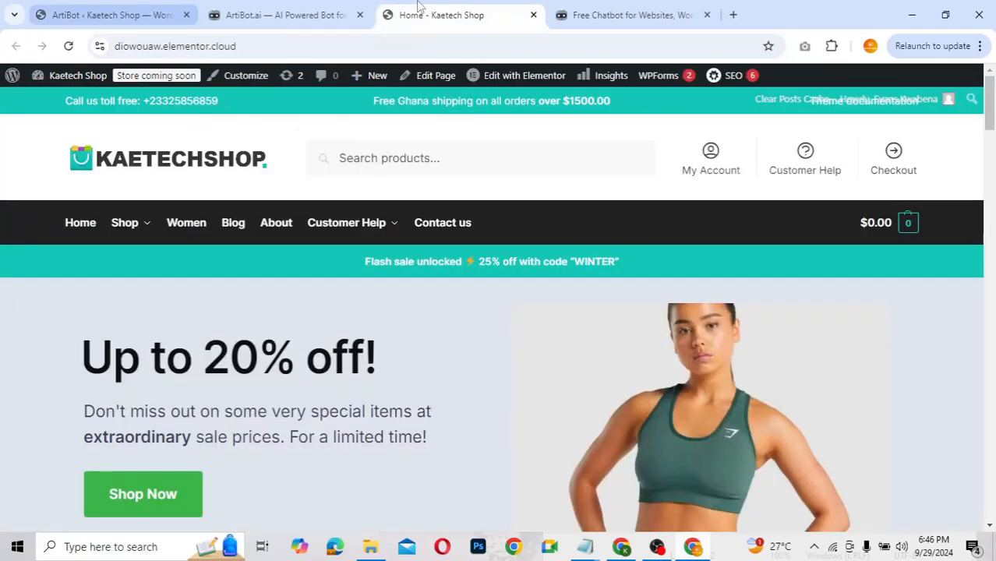
Step: Reload the Kaetech Shop homepage and open the chat bubble to see Sales, Support and Other
{"action": "left_click", "coordinate": [69, 48]}
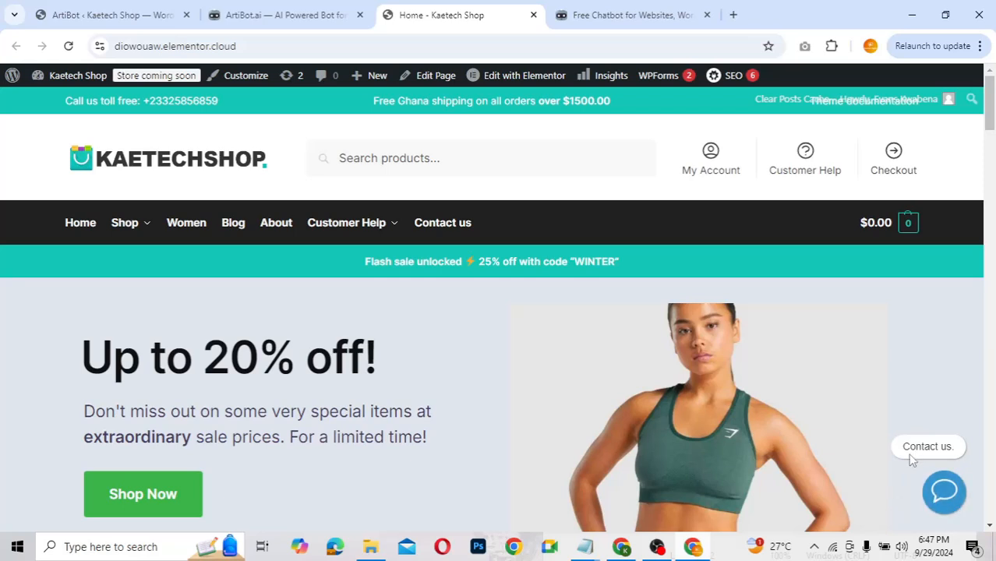
{"action": "left_click", "coordinate": [942, 496]}
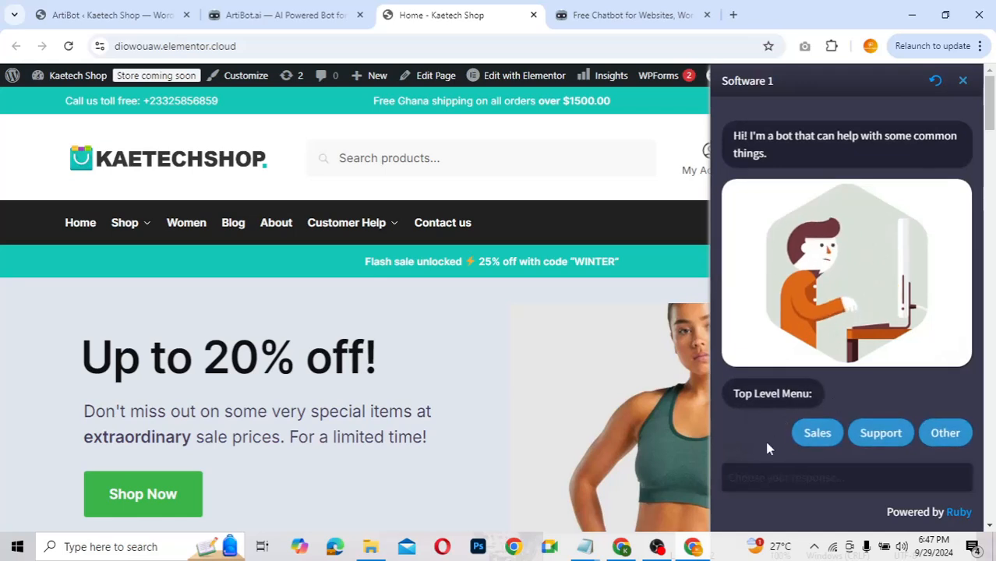
Step: In the test chat, choose Sales, then Pricing, then Other
{"action": "left_click", "coordinate": [831, 439]}
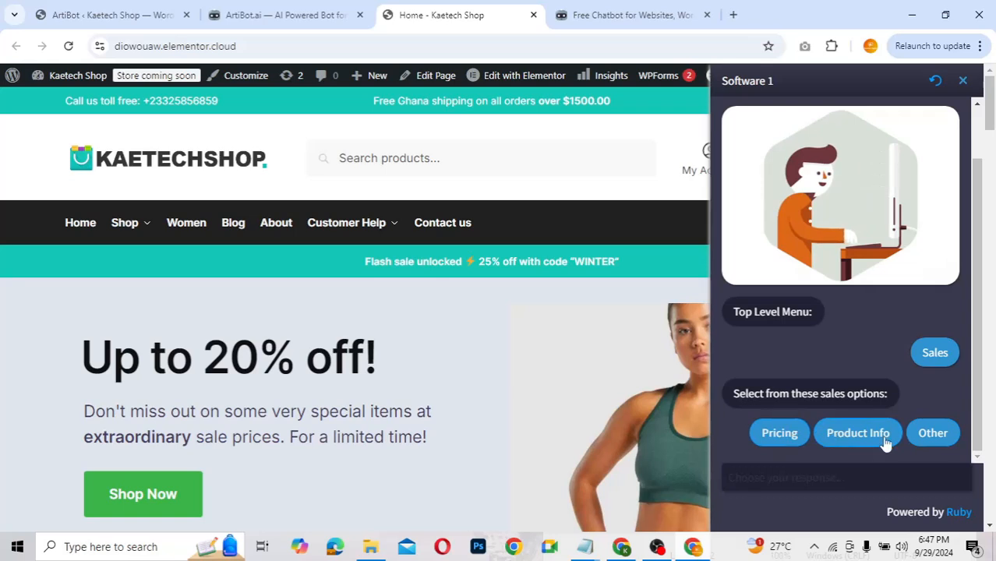
{"action": "left_click", "coordinate": [792, 436]}
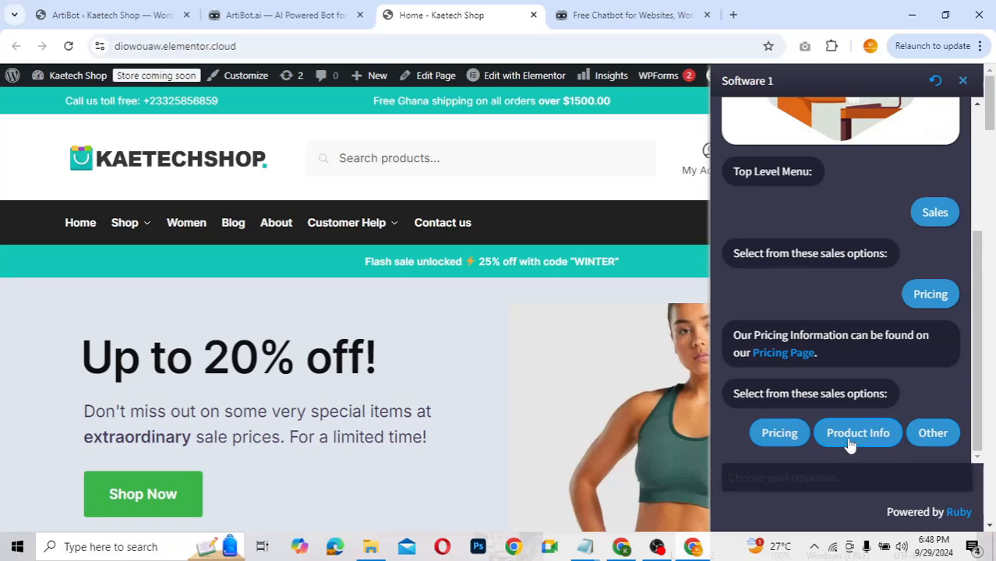
{"action": "left_click", "coordinate": [933, 435]}
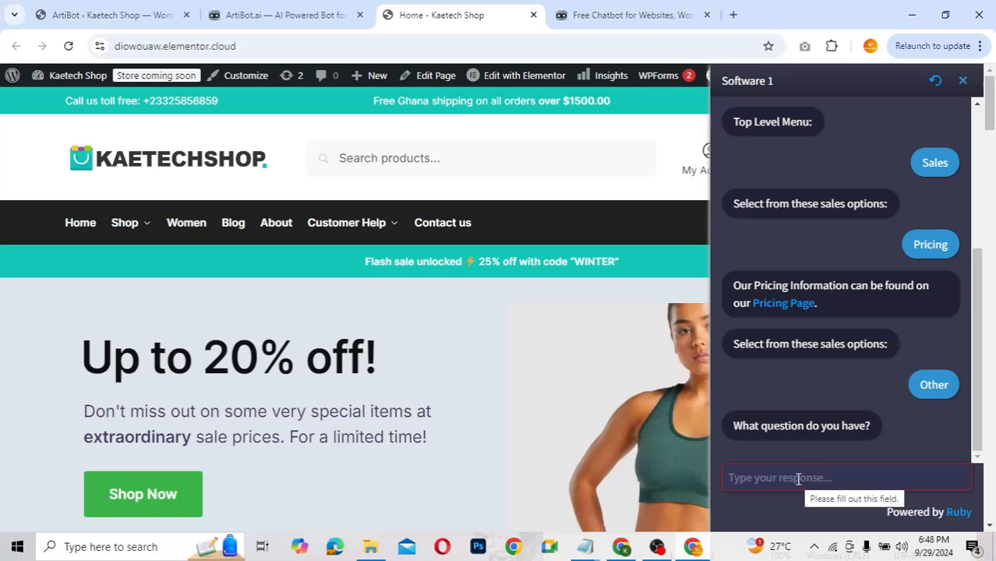
Step: Send the question 'hjghg', then a name and an e-mail address to the chatbot
{"action": "type", "text": "hjghg"}
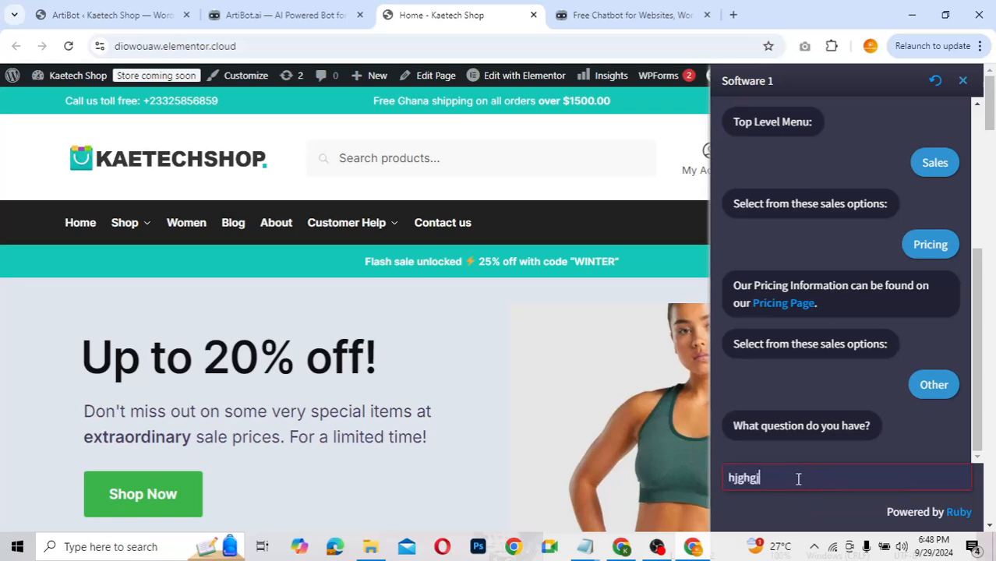
{"action": "key", "text": "Return"}
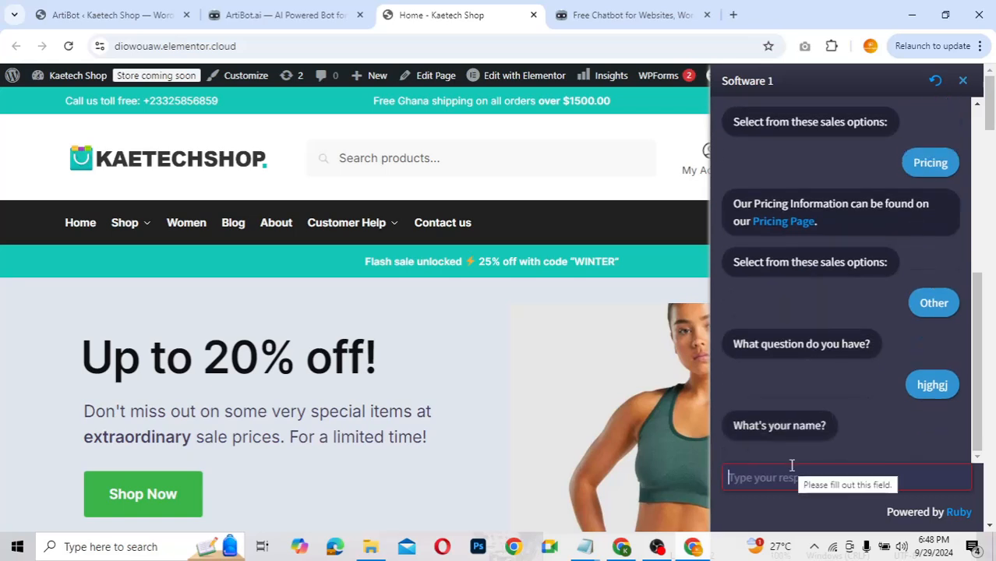
{"action": "type", "text": "you"}
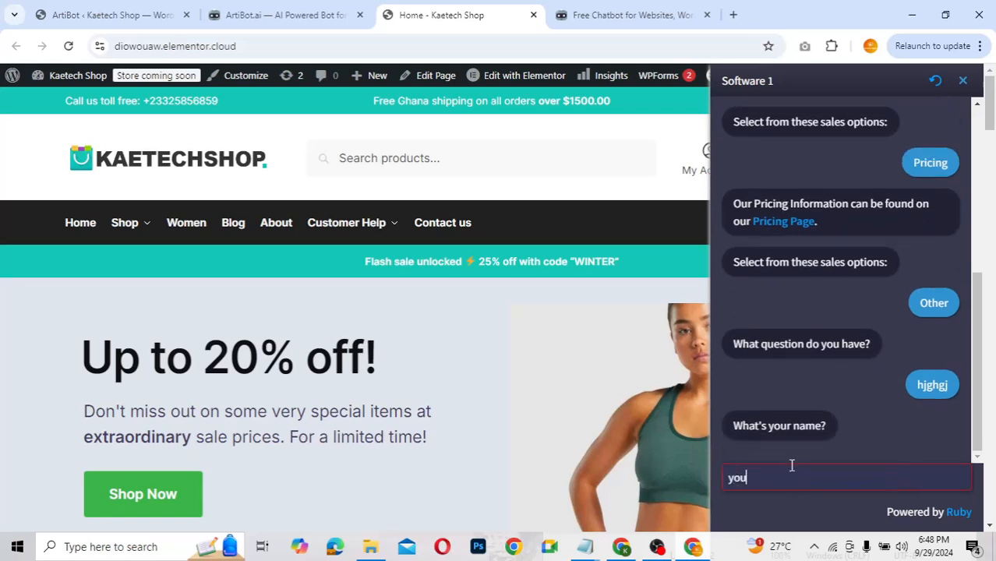
{"action": "key", "text": "Return"}
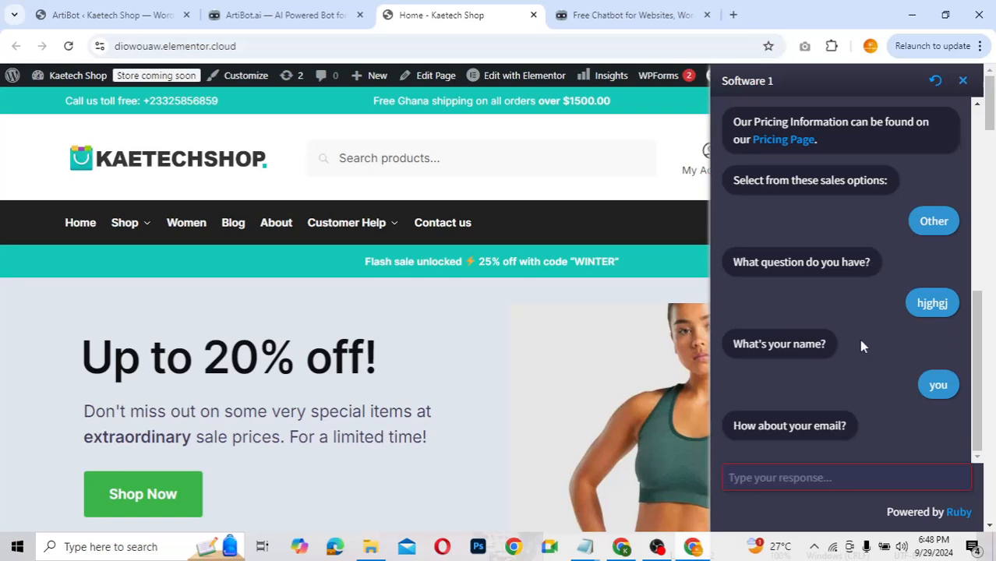
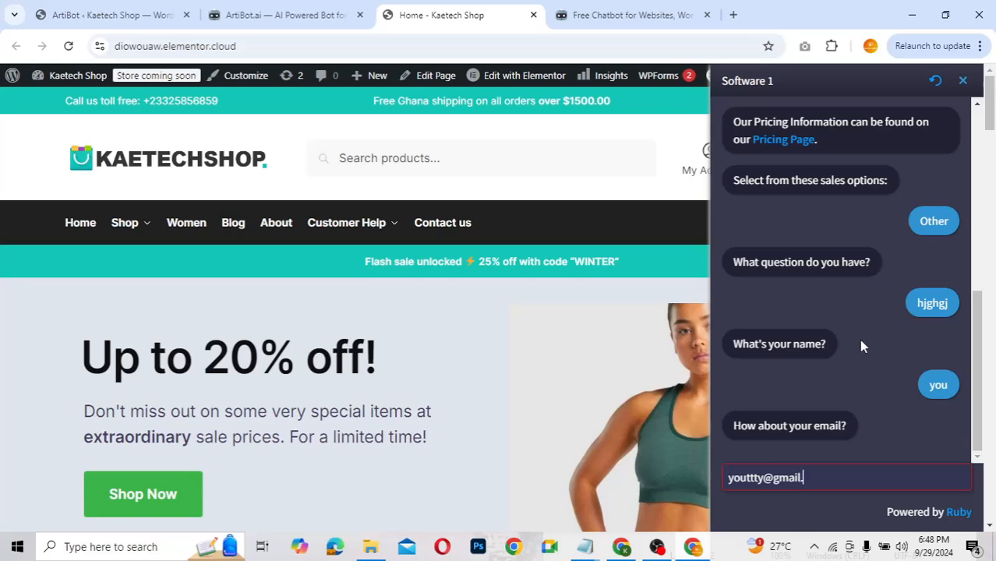
{"action": "key", "text": "Return"}
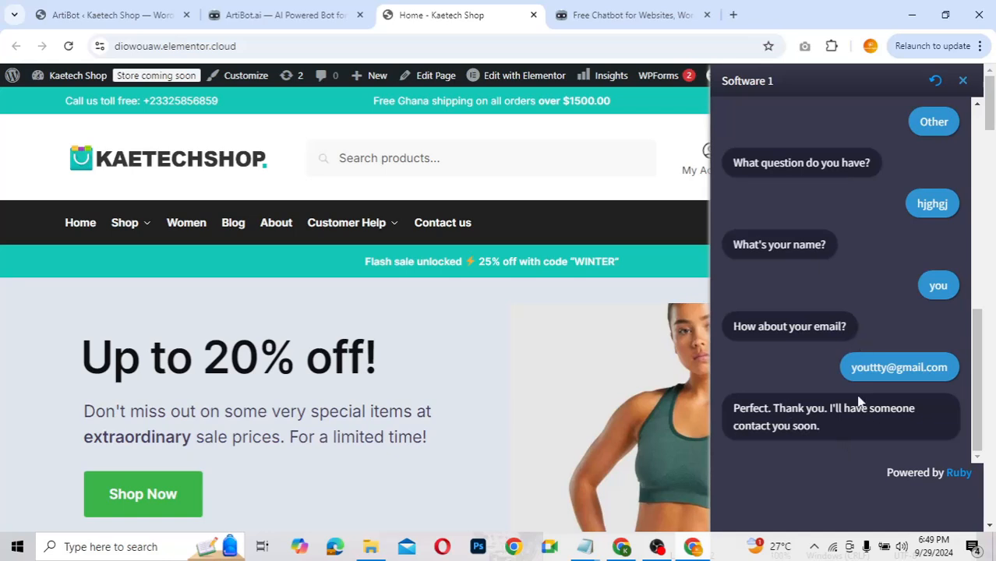
Step: Open the ArtiBot.ai Leads page and view the new Sales lead's transcript details
{"action": "left_click", "coordinate": [590, 17]}
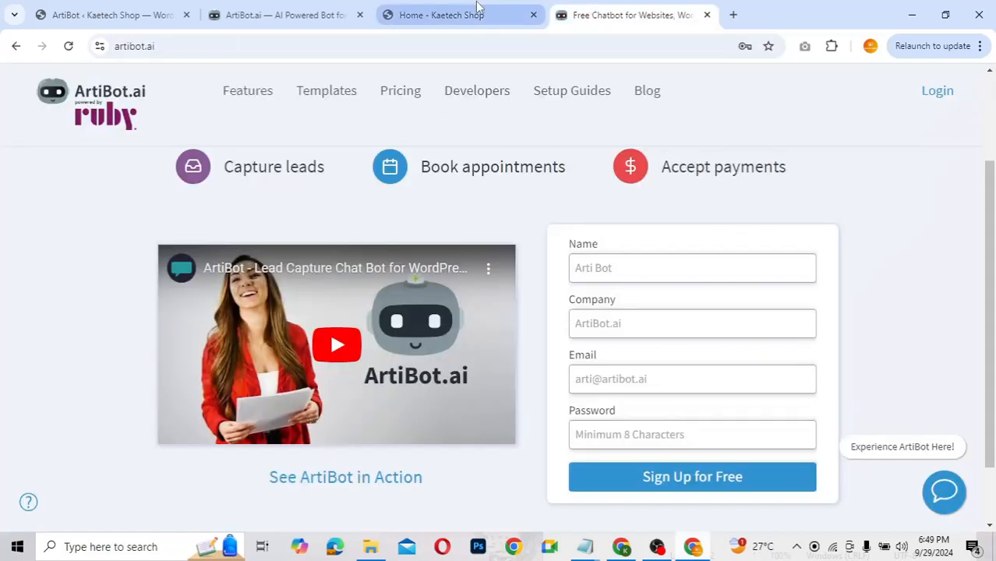
{"action": "left_click", "coordinate": [285, 14]}
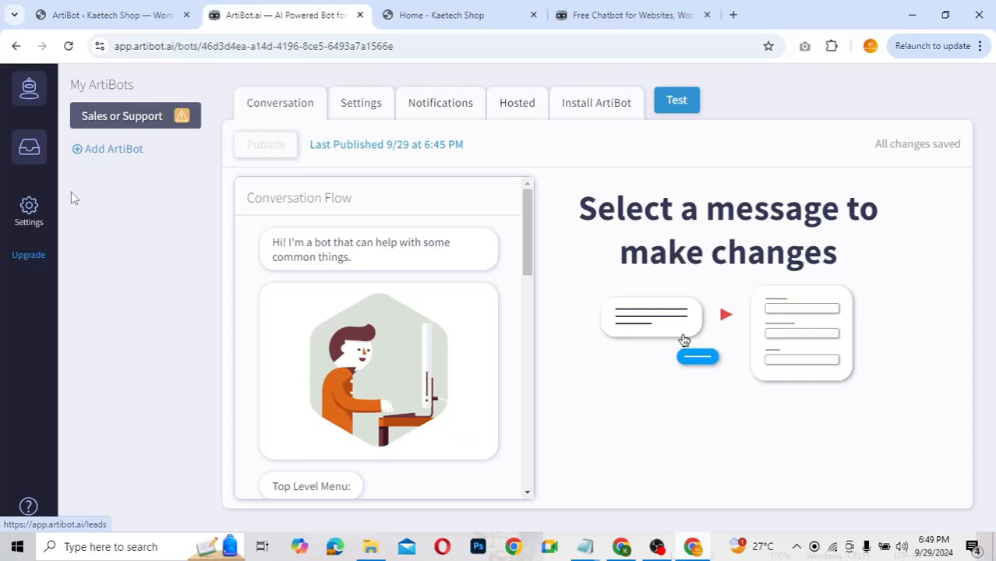
{"action": "left_click", "coordinate": [28, 155]}
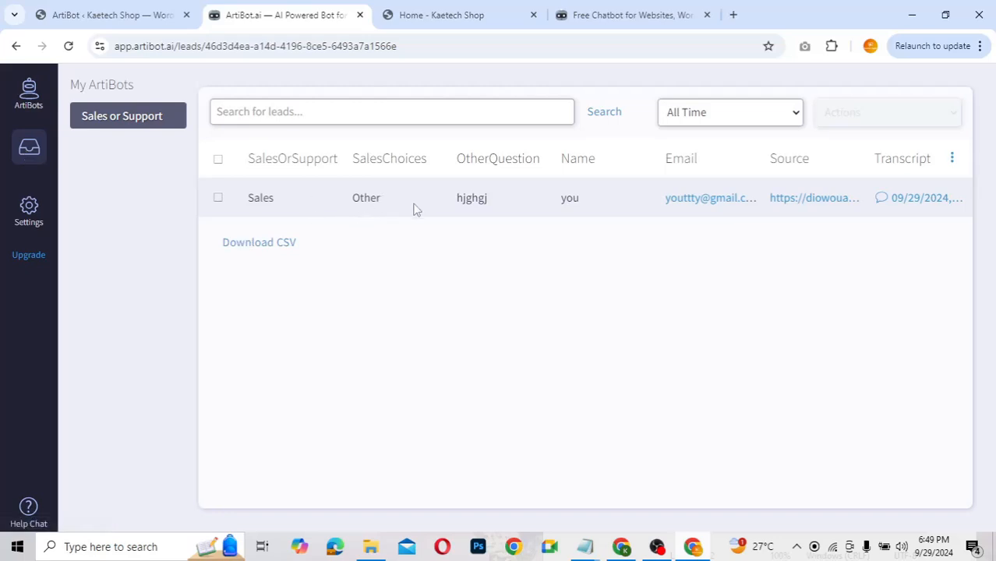
{"action": "left_click", "coordinate": [917, 199]}
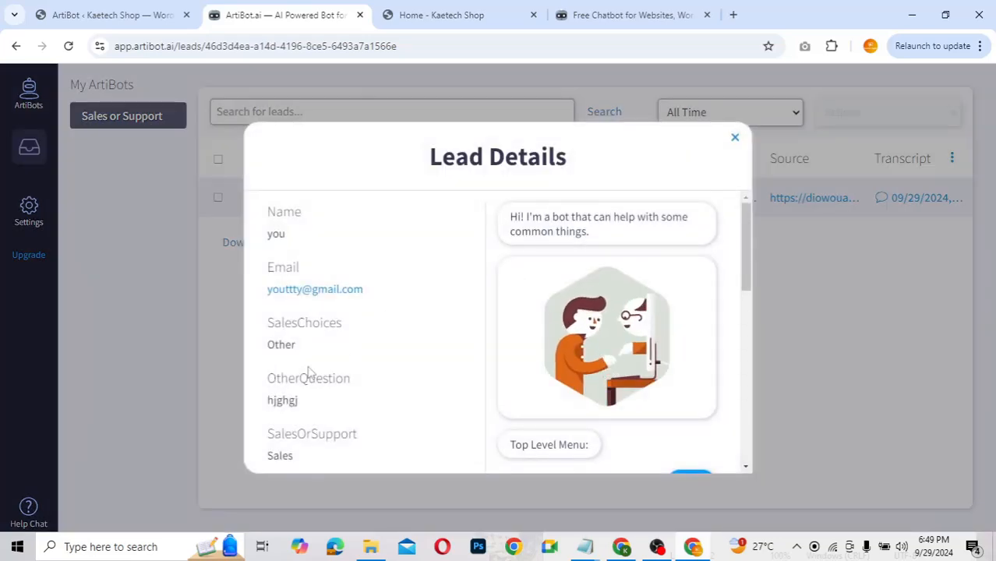
Step: Highlight the lead's Location (Ghana), Browser and IP address fields
{"action": "scroll", "coordinate": [332, 379], "scroll_direction": "down", "scroll_amount": 3}
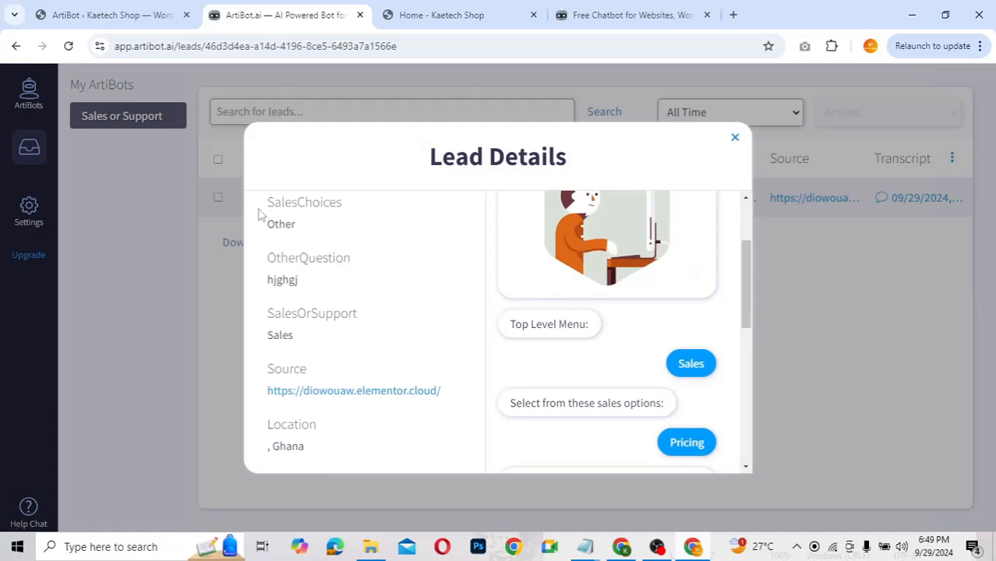
{"action": "scroll", "coordinate": [331, 382], "scroll_direction": "down", "scroll_amount": 2}
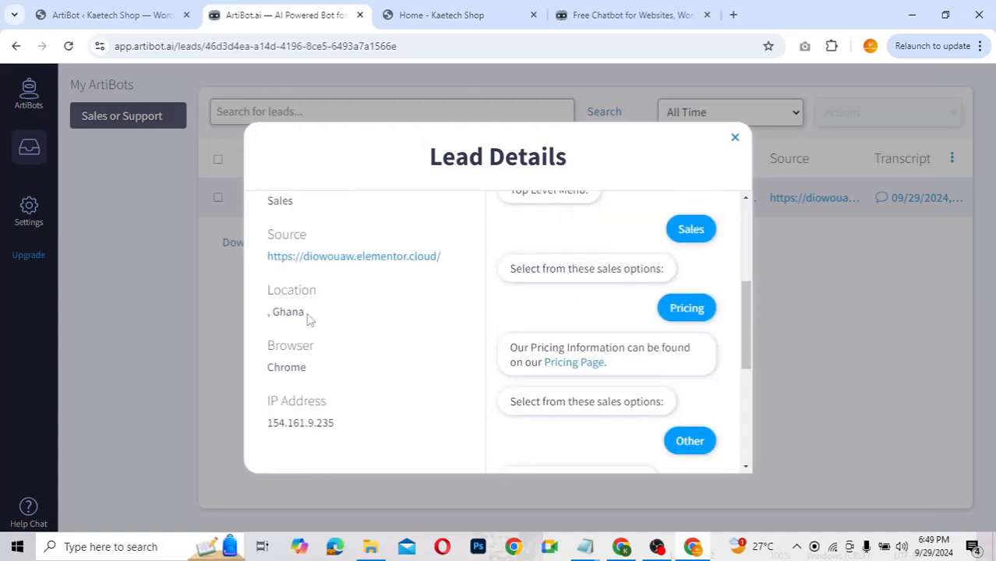
{"action": "left_click_drag", "start_coordinate": [310, 319], "coordinate": [273, 307]}
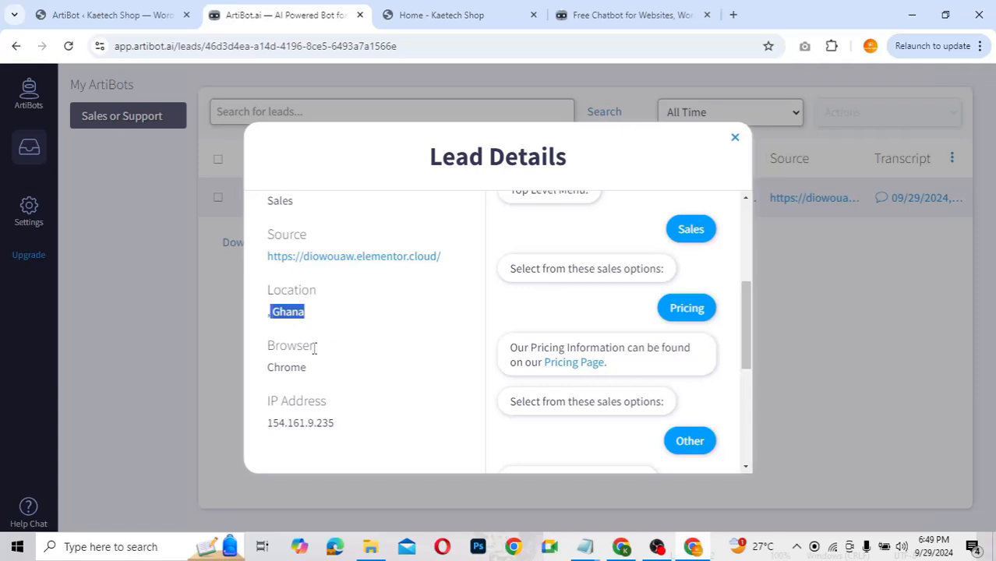
{"action": "left_click_drag", "start_coordinate": [314, 371], "coordinate": [270, 358]}
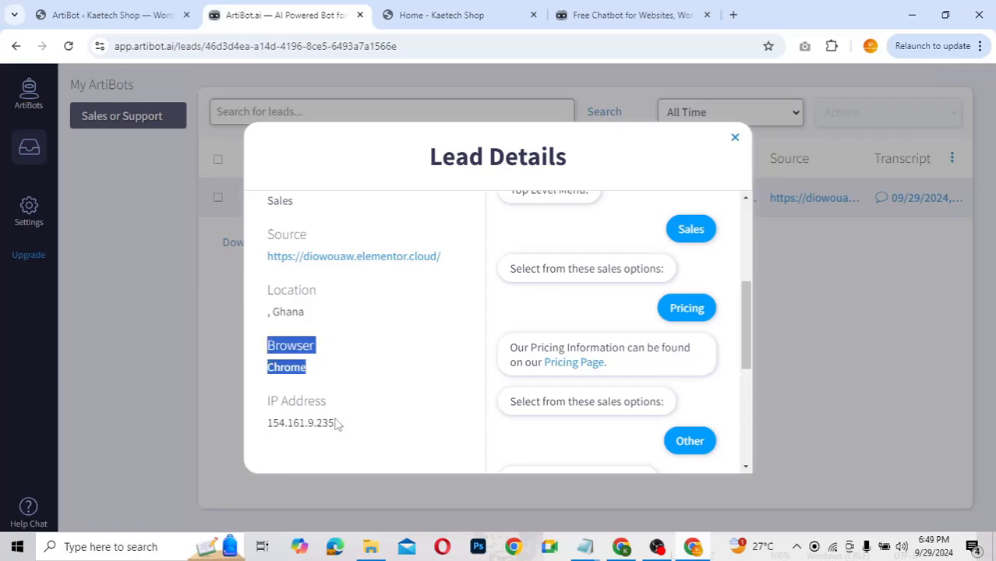
{"action": "left_click_drag", "start_coordinate": [338, 422], "coordinate": [267, 425]}
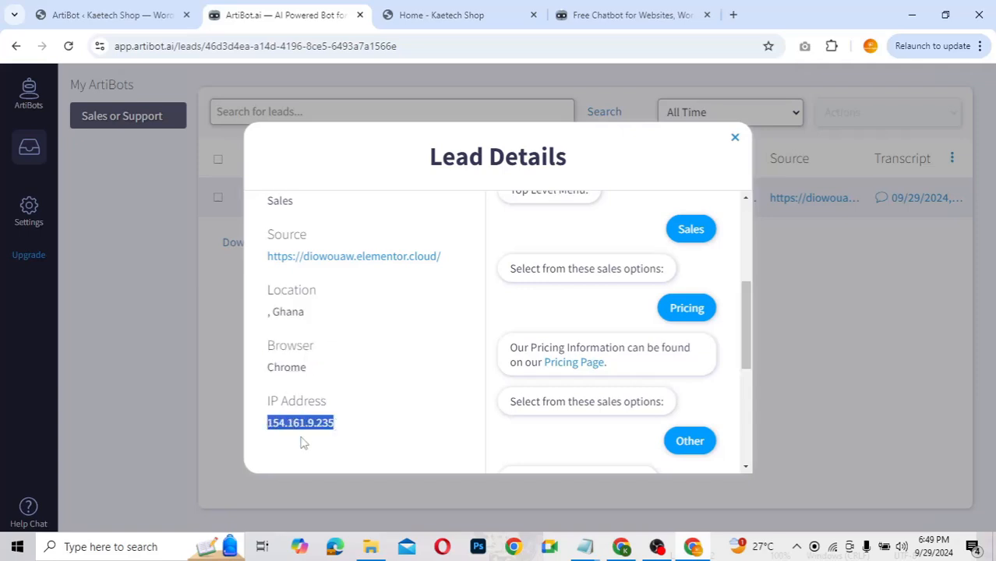
Step: Scroll through the lead's transcript and close the Lead Details dialog
{"action": "scroll", "coordinate": [587, 343], "scroll_direction": "down", "scroll_amount": 5}
{"action": "scroll", "coordinate": [586, 339], "scroll_direction": "up", "scroll_amount": 3}
{"action": "right_click", "coordinate": [586, 337]}
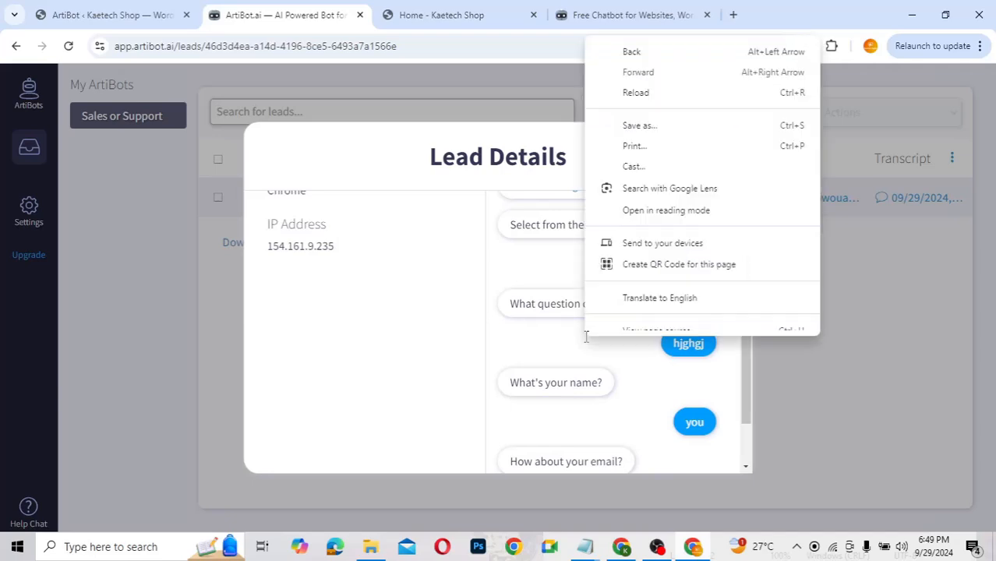
{"action": "left_click", "coordinate": [465, 343]}
{"action": "scroll", "coordinate": [573, 357], "scroll_direction": "down", "scroll_amount": 2}
{"action": "scroll", "coordinate": [573, 357], "scroll_direction": "up", "scroll_amount": 6}
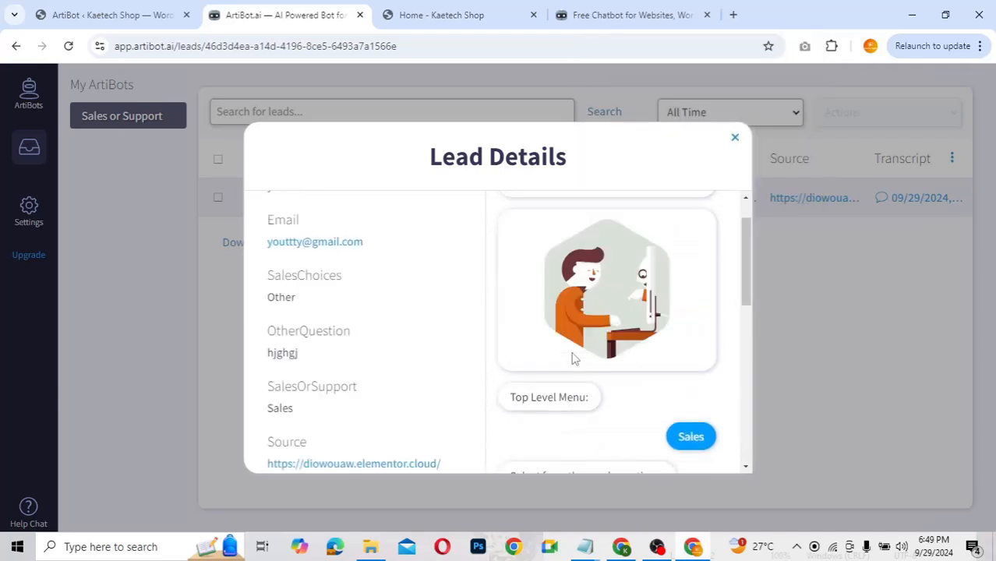
{"action": "scroll", "coordinate": [573, 357], "scroll_direction": "up", "scroll_amount": 1}
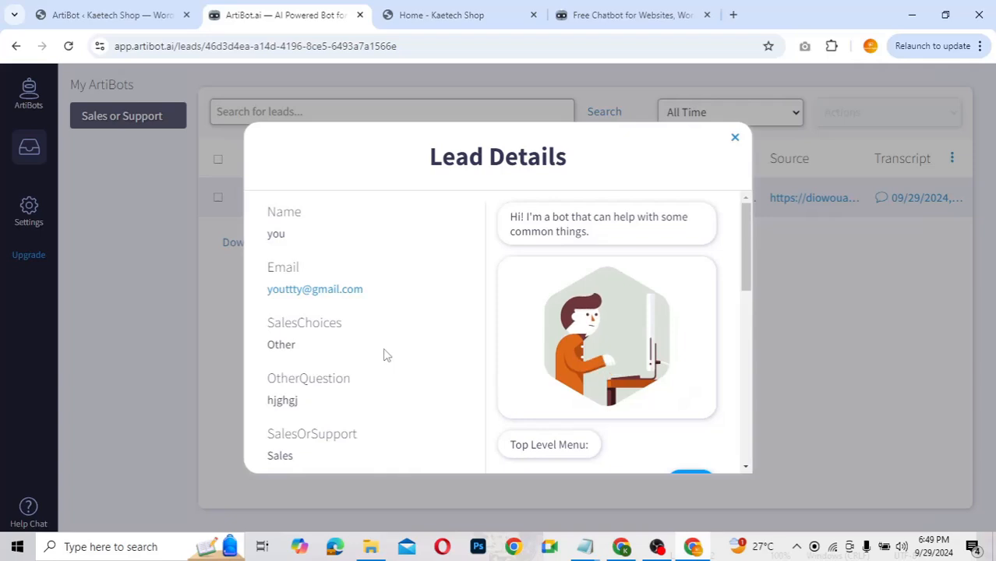
{"action": "left_click", "coordinate": [734, 140]}
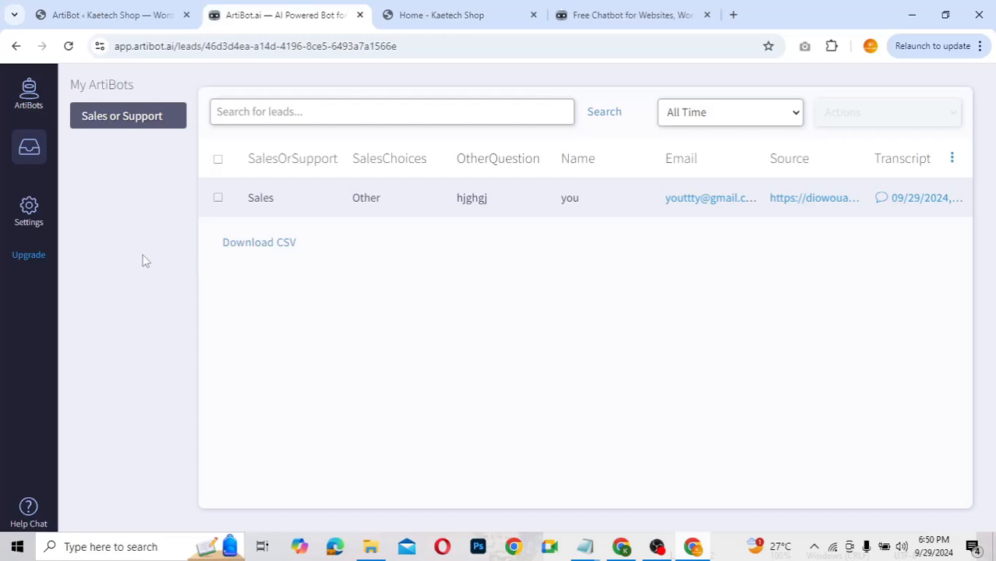
Step: Check the bots list, WordPress plugin page and live shop chatbot, then reopen the conversation editor
{"action": "left_click", "coordinate": [30, 90]}
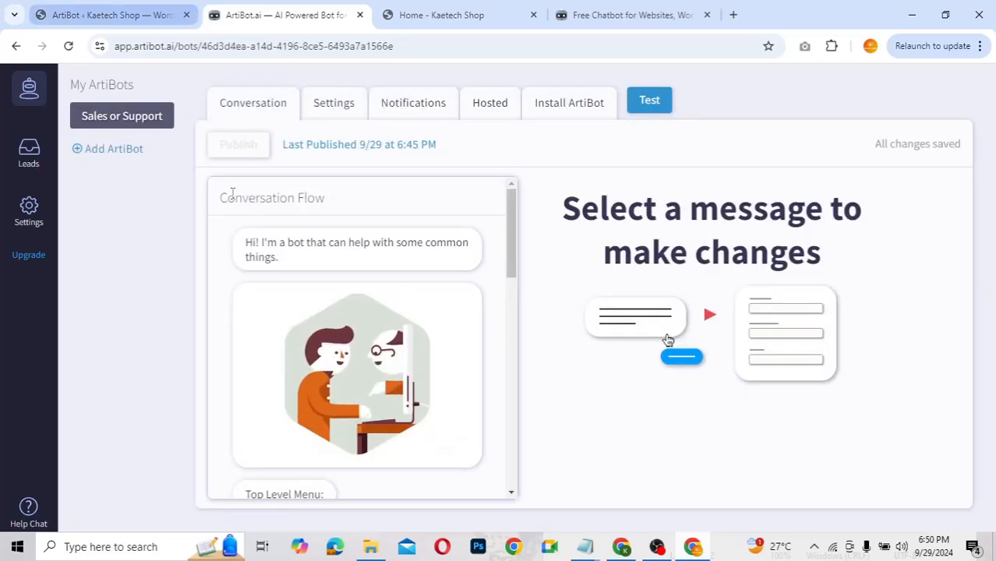
{"action": "left_click", "coordinate": [69, 14]}
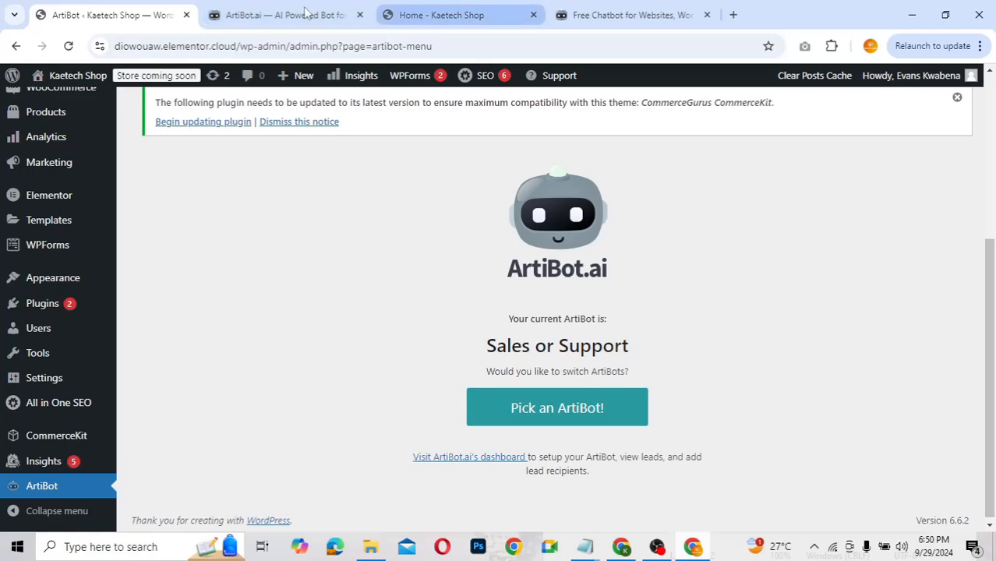
{"action": "left_click", "coordinate": [420, 13]}
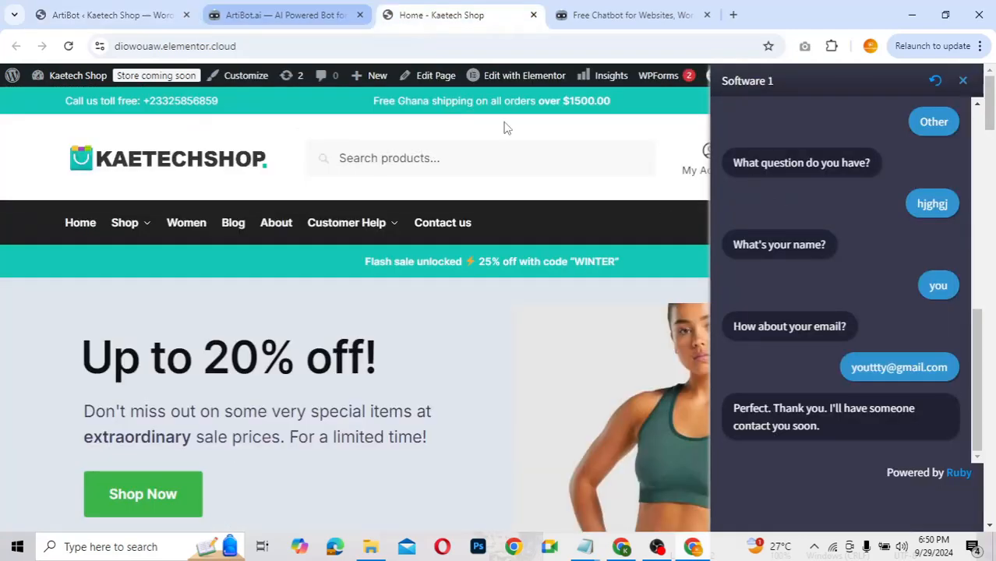
{"action": "left_click", "coordinate": [269, 15]}
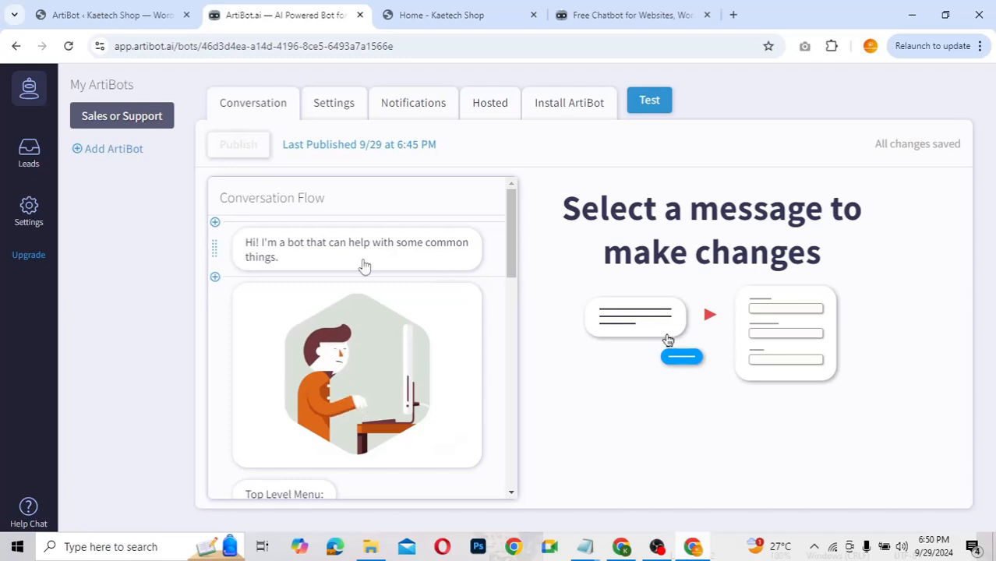
Step: Change the welcome message to 'Hi! I'm a Kobi from Kaetech Shop and I can help with some common things.'
{"action": "left_click", "coordinate": [307, 258]}
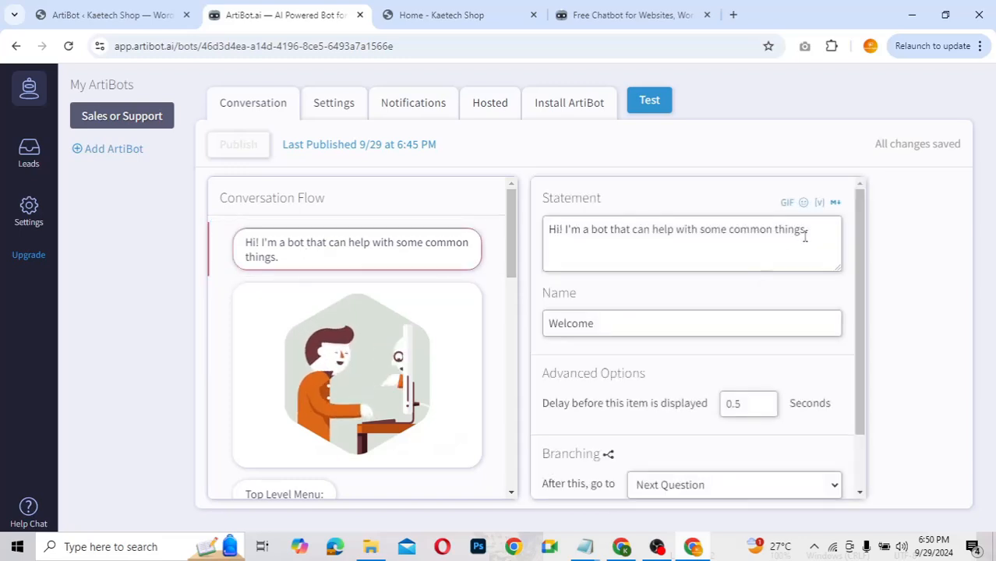
{"action": "left_click", "coordinate": [608, 229]}
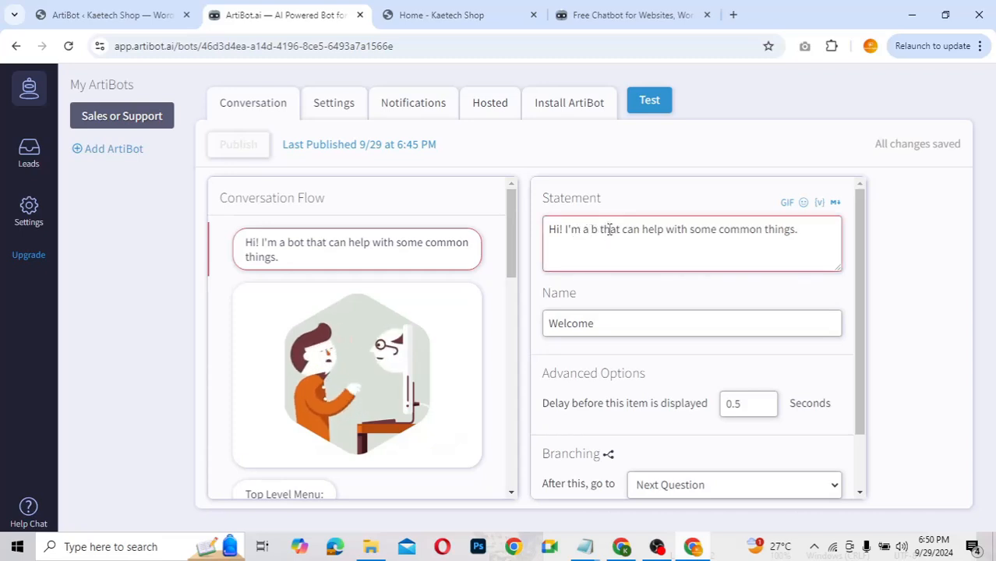
{"action": "key", "text": "BackSpace"}
{"action": "key", "text": "BackSpace"}
{"action": "key", "text": "BackSpace"}
{"action": "type", "text": "Kob"}
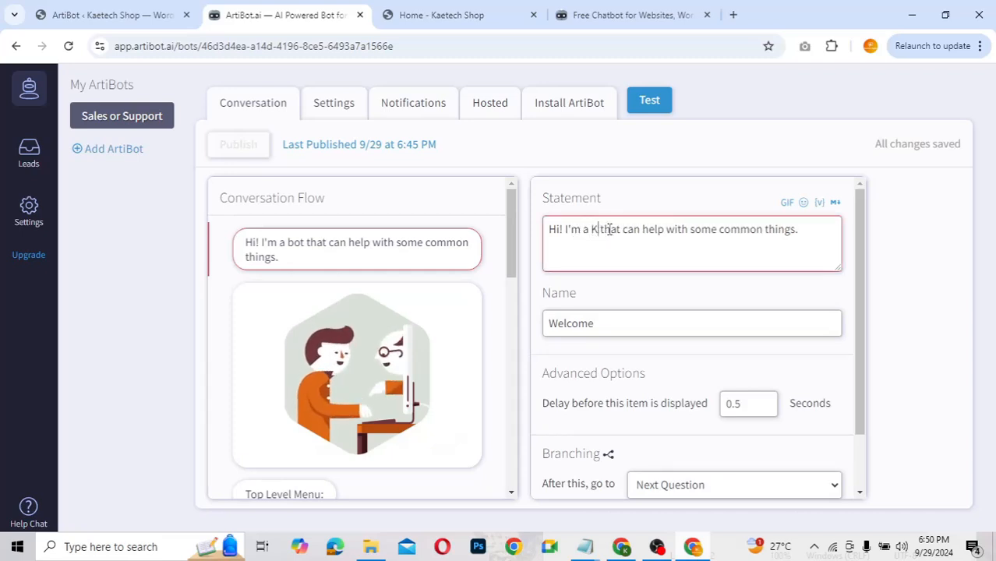
{"action": "type", "text": "i"}
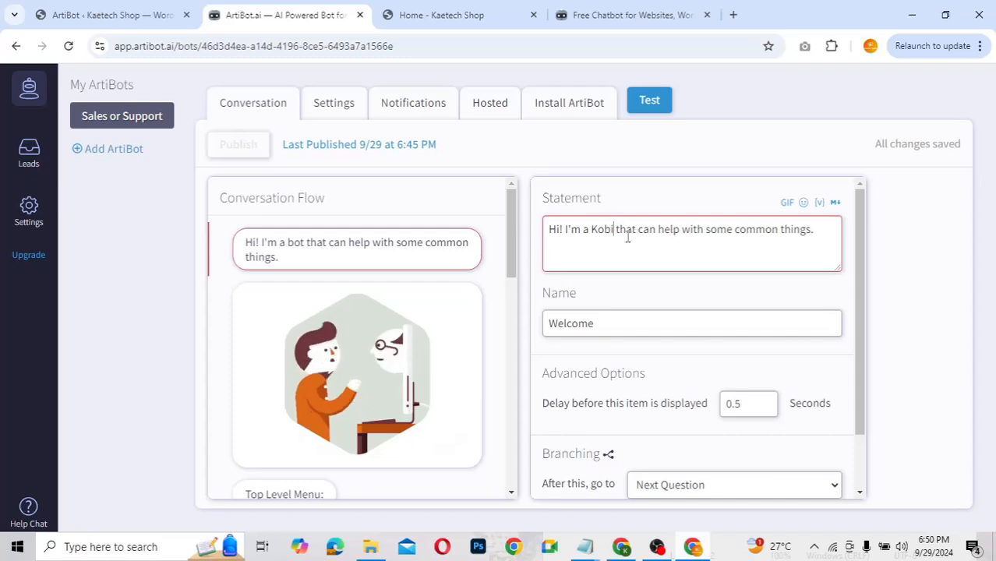
{"action": "type", "text": " from "}
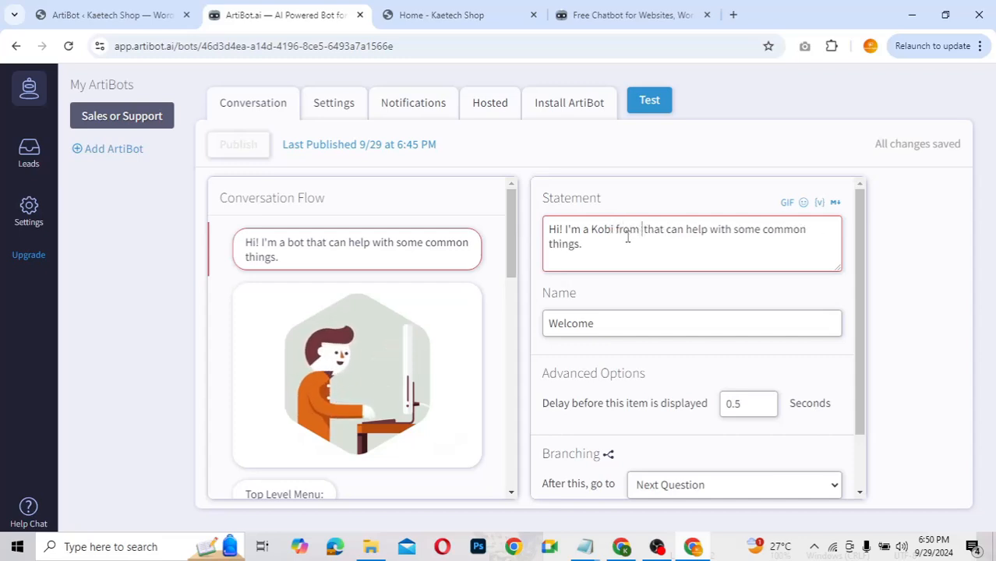
{"action": "type", "text": "Kaetech "}
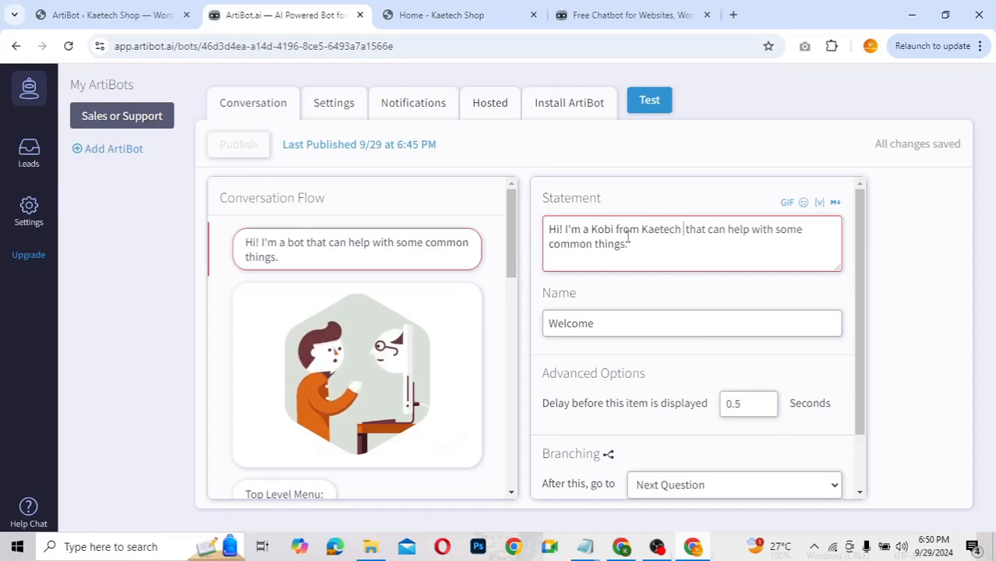
{"action": "type", "text": "Shop"}
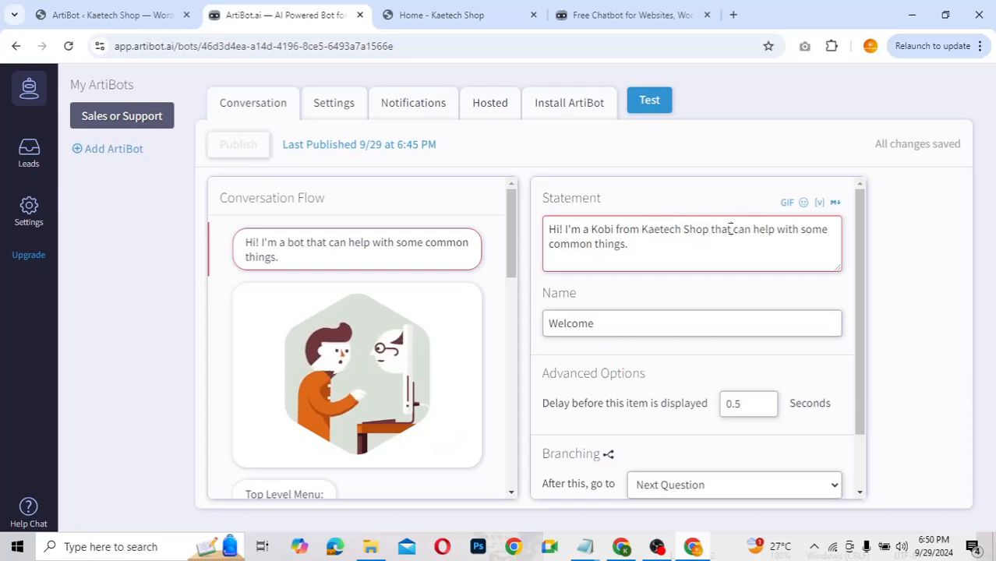
{"action": "key", "text": "Delete"}
{"action": "key", "text": "Delete"}
{"action": "key", "text": "Delete"}
{"action": "key", "text": "Delete"}
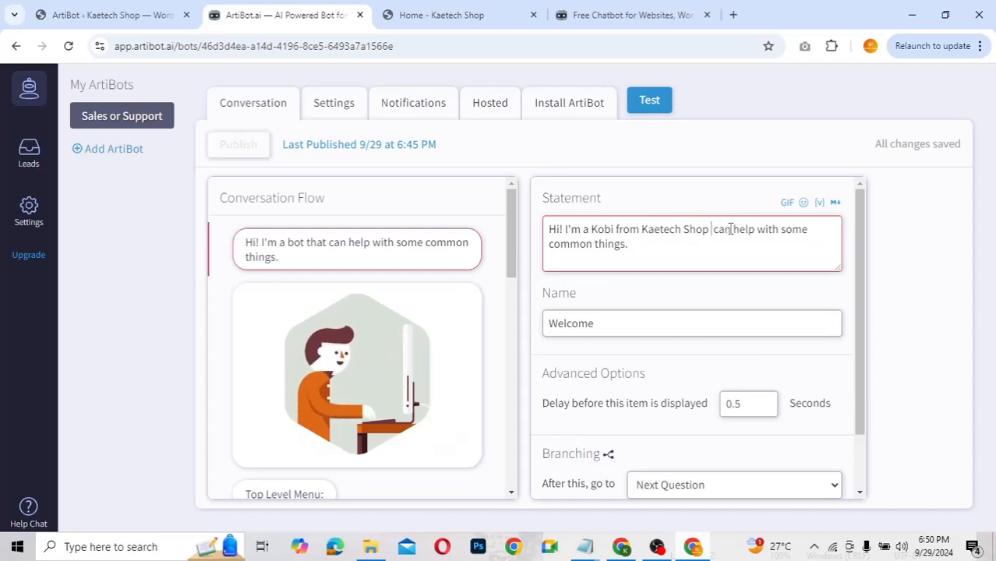
{"action": "type", "text": "an"}
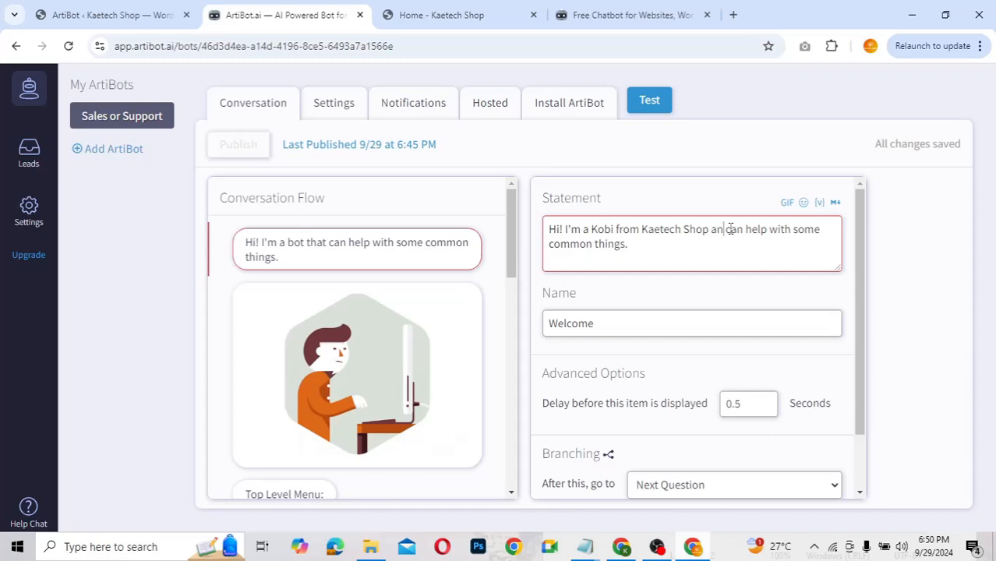
{"action": "type", "text": "d"}
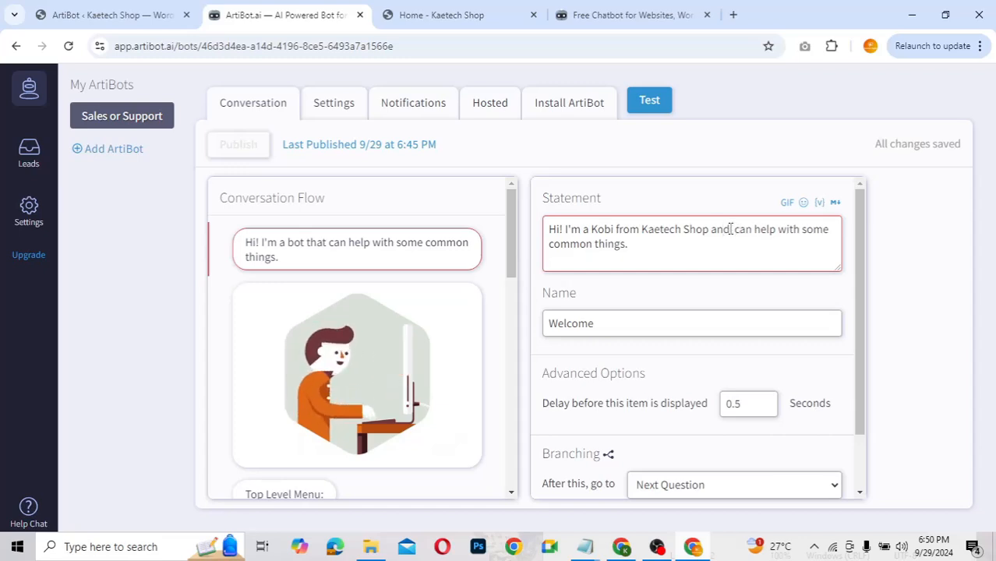
{"action": "type", "text": " I"}
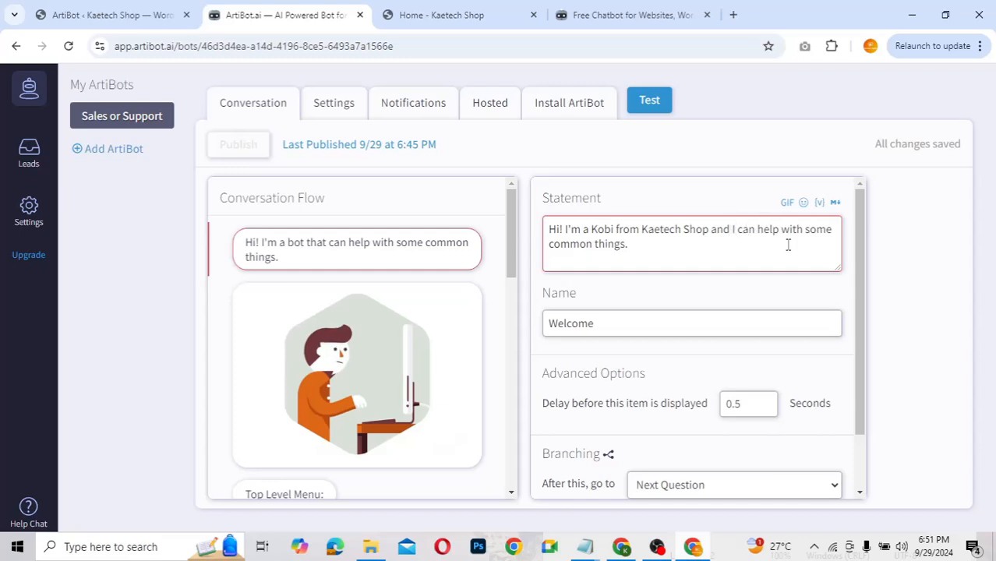
Step: Open Statement 1, the animated GIF statement after the greeting, and look over its settings
{"action": "scroll", "coordinate": [615, 300], "scroll_direction": "down", "scroll_amount": 1}
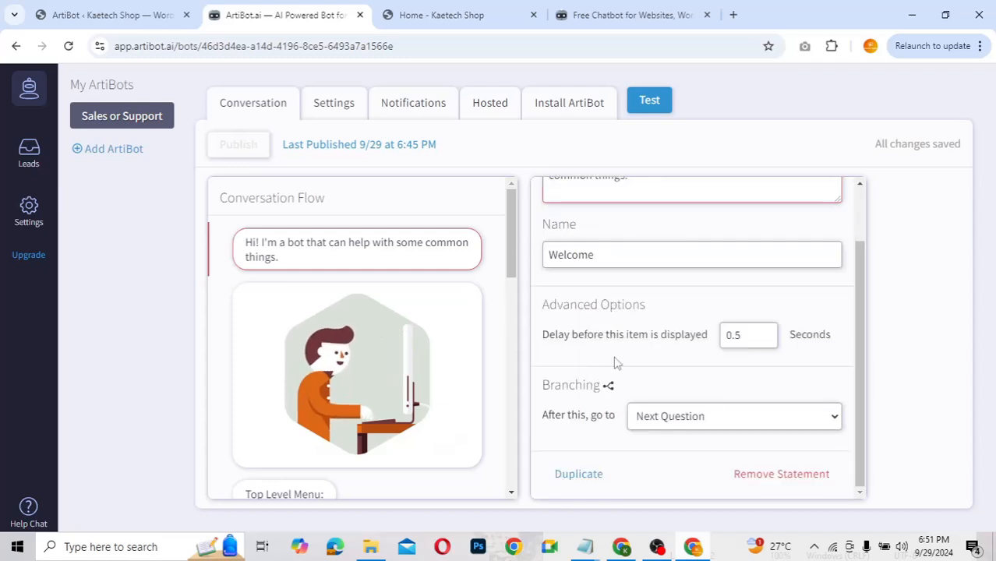
{"action": "left_click", "coordinate": [411, 378]}
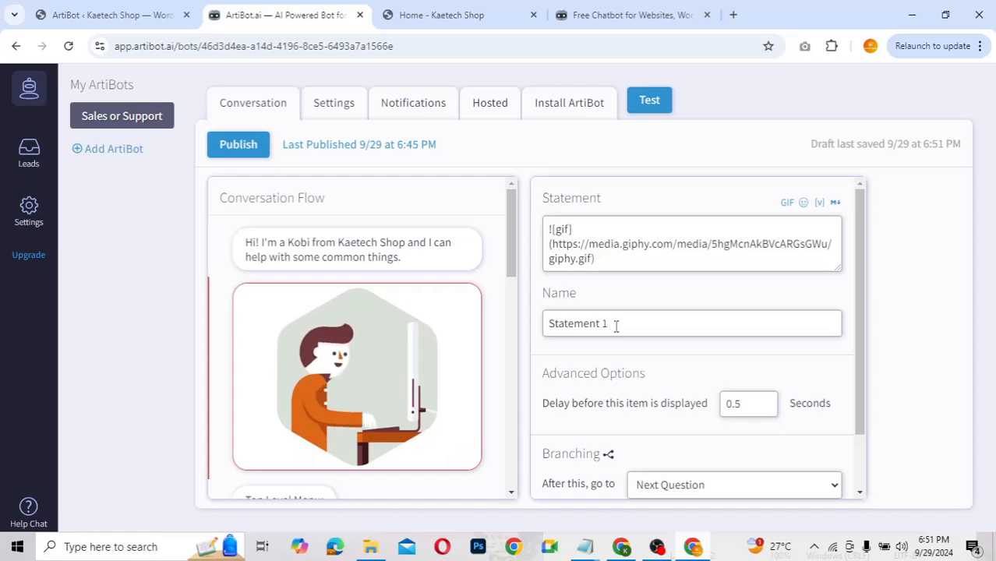
{"action": "scroll", "coordinate": [604, 370], "scroll_direction": "down", "scroll_amount": 1}
{"action": "scroll", "coordinate": [601, 370], "scroll_direction": "up", "scroll_amount": 1}
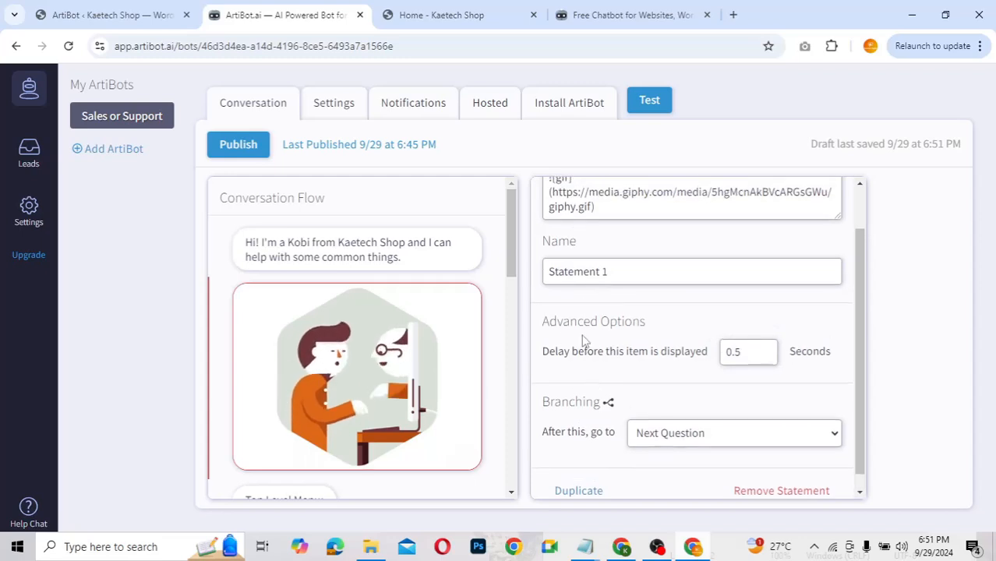
{"action": "scroll", "coordinate": [584, 345], "scroll_direction": "down", "scroll_amount": 1}
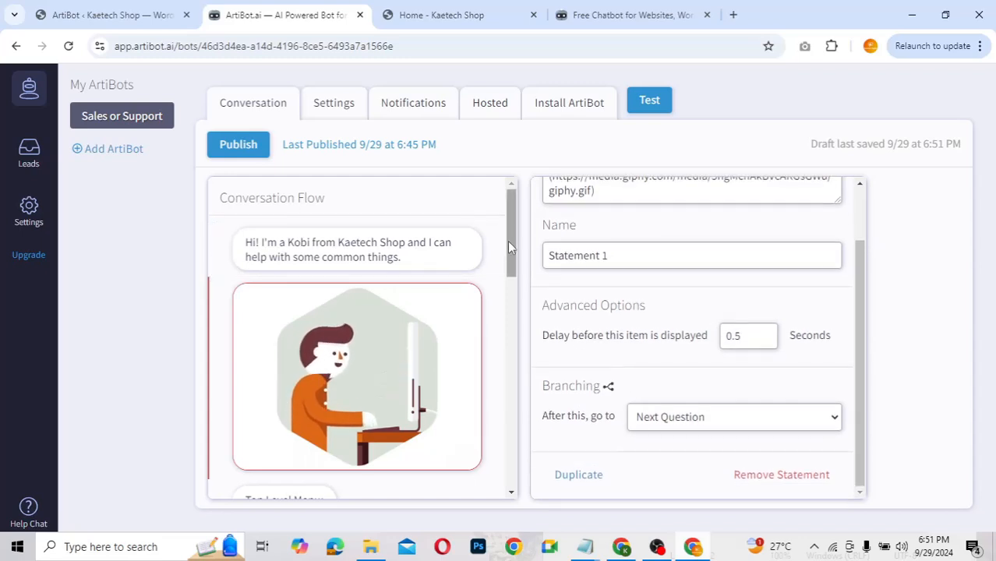
{"action": "left_click_drag", "start_coordinate": [508, 242], "coordinate": [508, 257]}
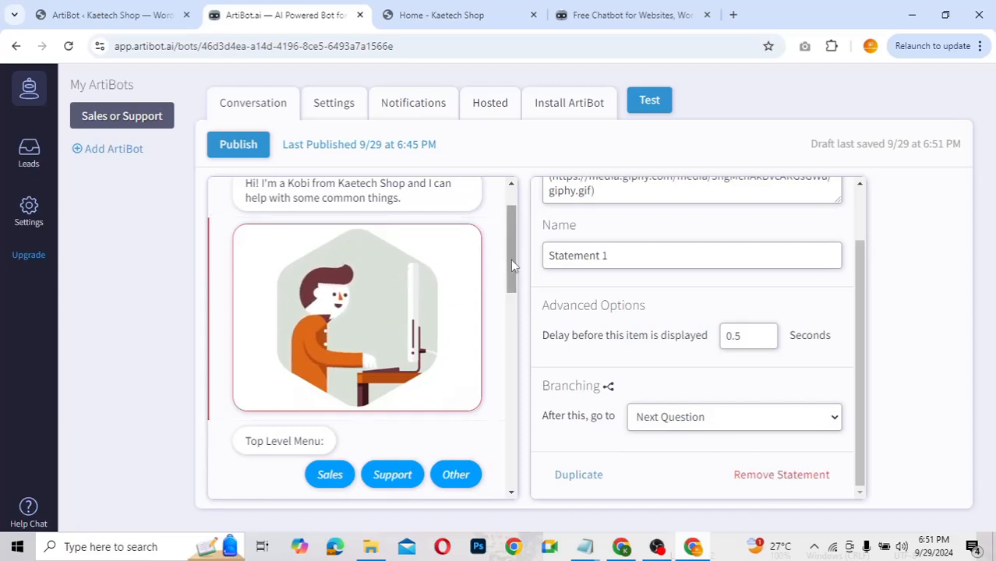
{"action": "scroll", "coordinate": [511, 261], "scroll_direction": "down", "scroll_amount": 3}
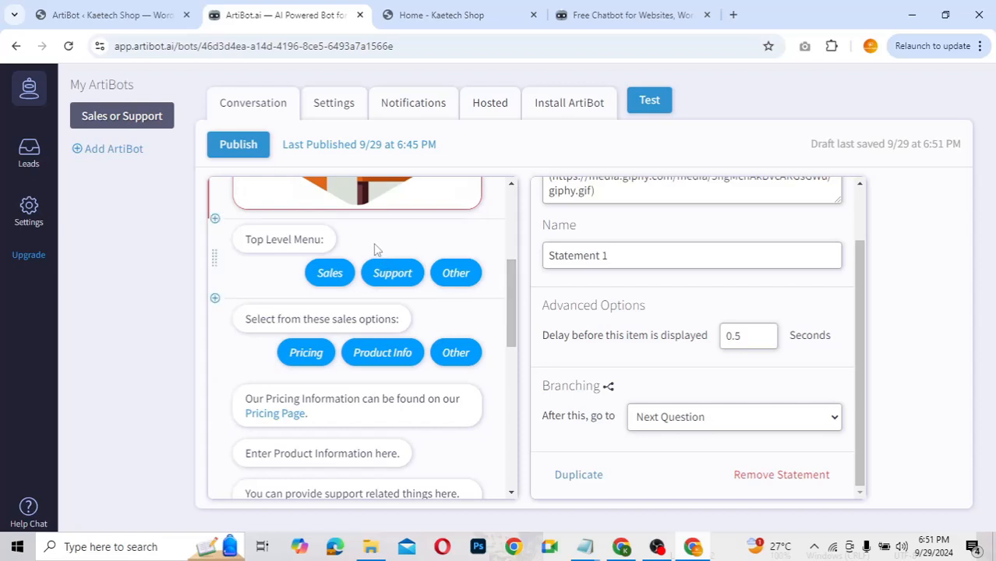
{"action": "left_click", "coordinate": [317, 241]}
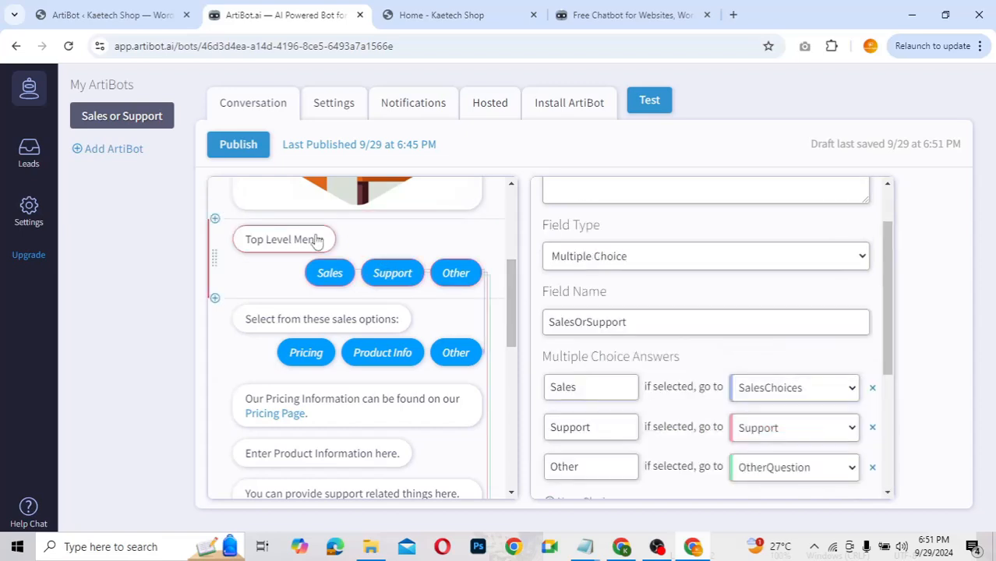
{"action": "scroll", "coordinate": [590, 273], "scroll_direction": "up", "scroll_amount": 1}
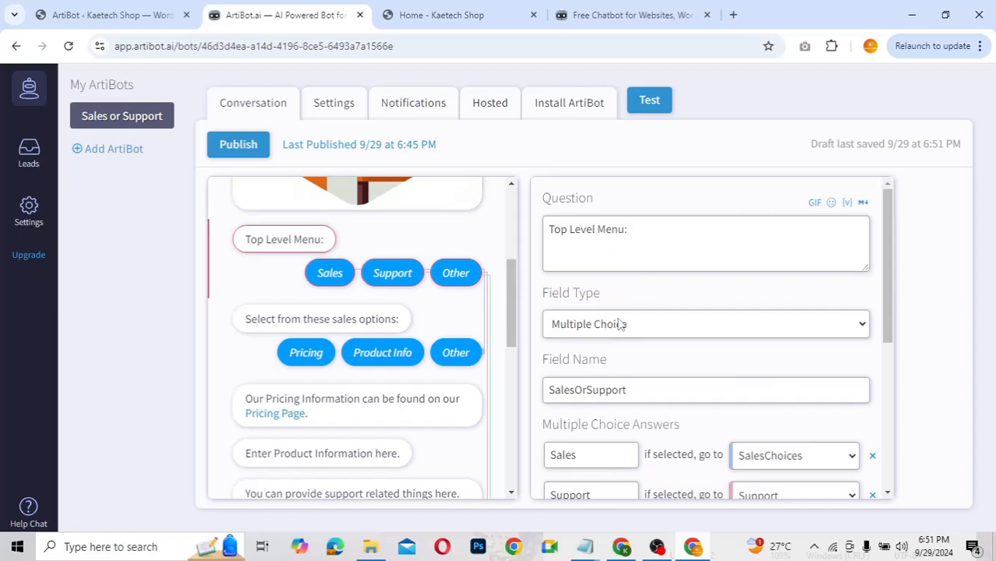
{"action": "left_click", "coordinate": [630, 231]}
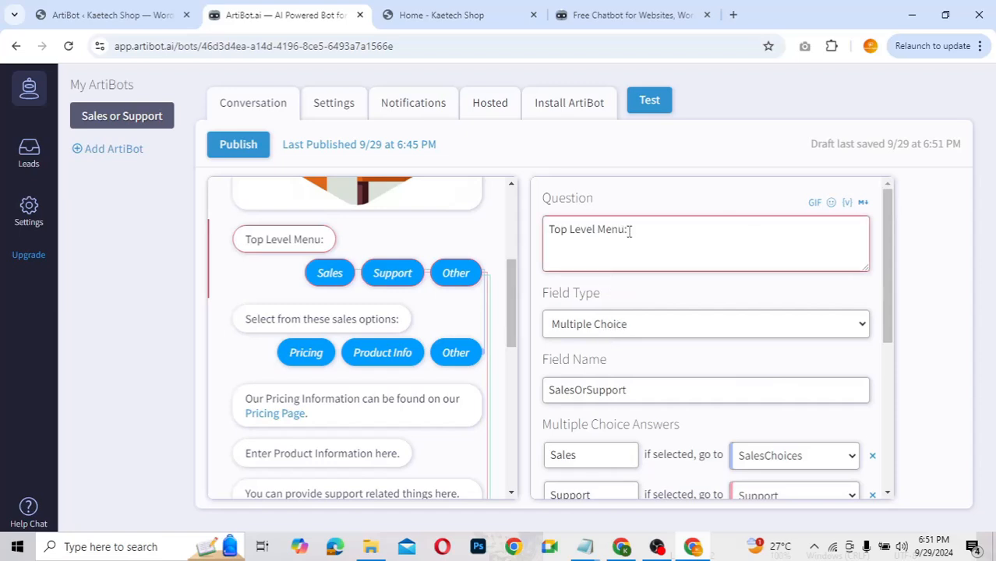
{"action": "key", "text": "BackSpace"}
{"action": "type", "text": ":"}
{"action": "scroll", "coordinate": [641, 340], "scroll_direction": "down", "scroll_amount": 2}
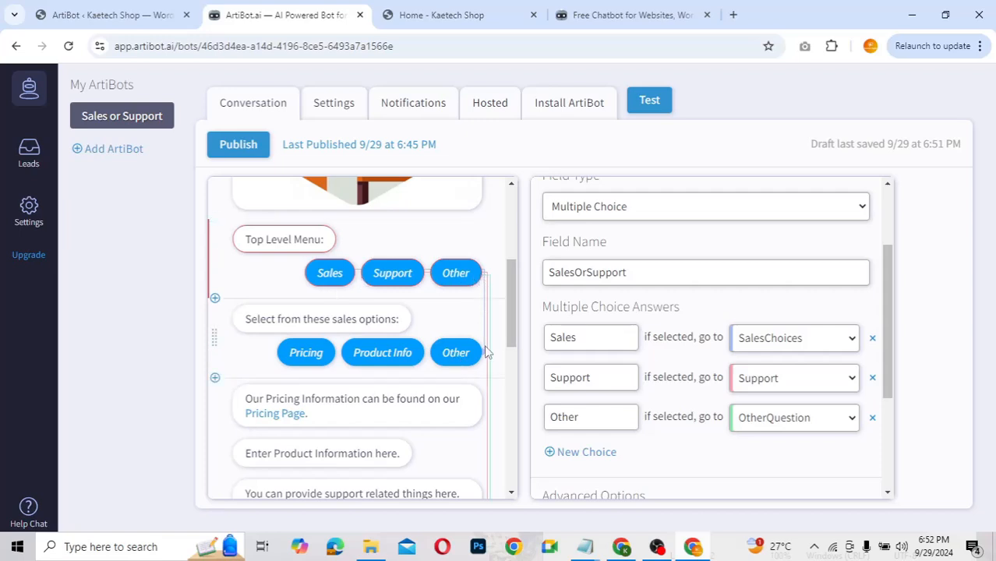
{"action": "left_click", "coordinate": [348, 318]}
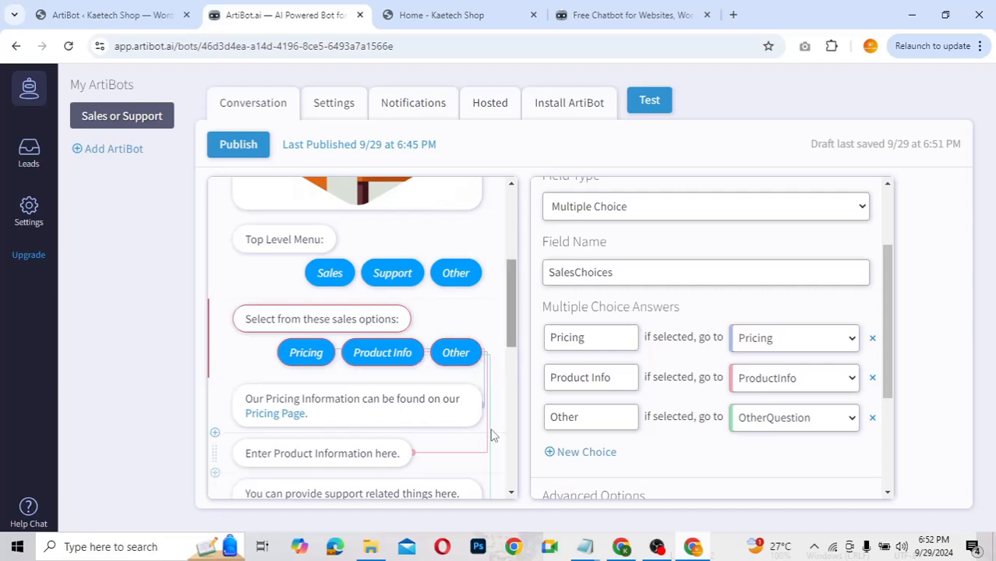
{"action": "mouse_move", "coordinate": [512, 323]}
{"action": "left_mouse_down"}
{"action": "mouse_move", "coordinate": [509, 357]}
{"action": "mouse_move", "coordinate": [508, 336]}
{"action": "left_mouse_up"}
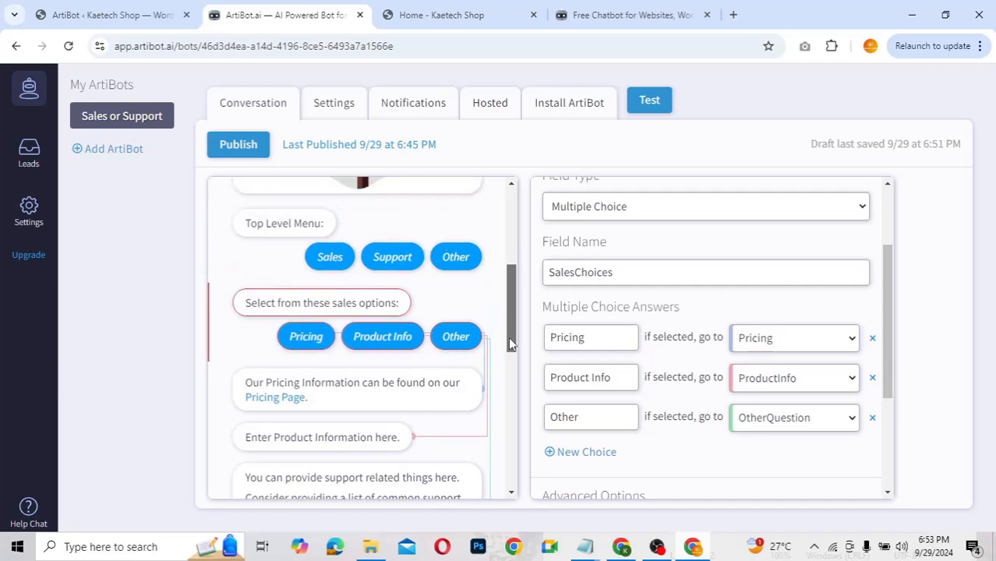
{"action": "left_click", "coordinate": [401, 259]}
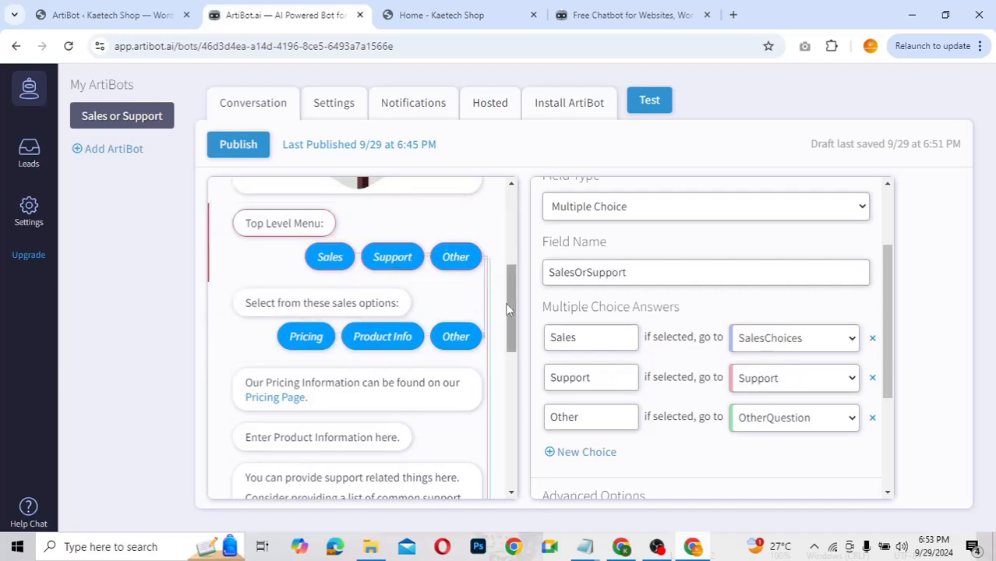
{"action": "left_click_drag", "start_coordinate": [512, 307], "coordinate": [512, 316]}
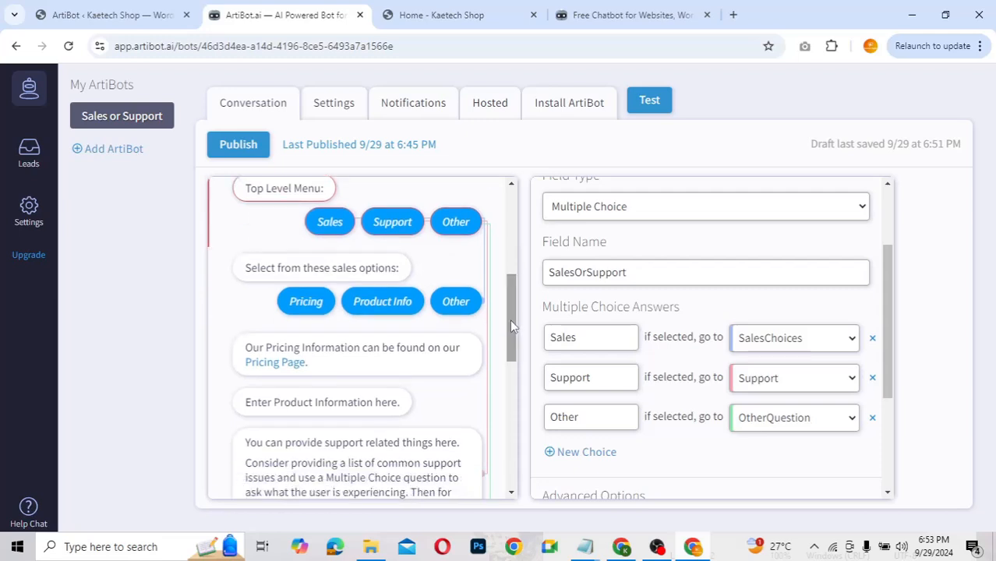
{"action": "scroll", "coordinate": [511, 326], "scroll_direction": "down", "scroll_amount": 3}
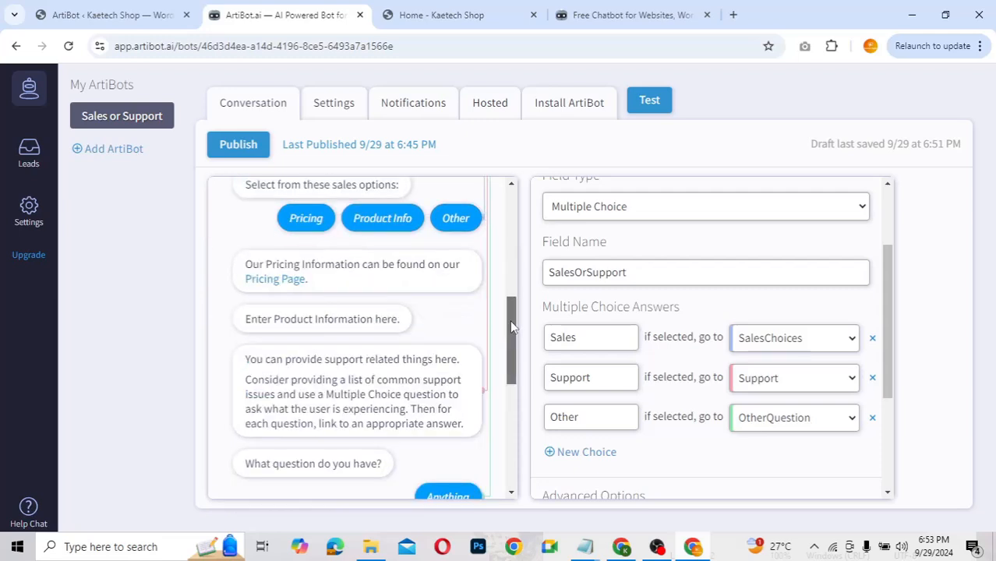
Step: Remove the placeholder Support statement from the flow and confirm the deletion
{"action": "left_click", "coordinate": [414, 374]}
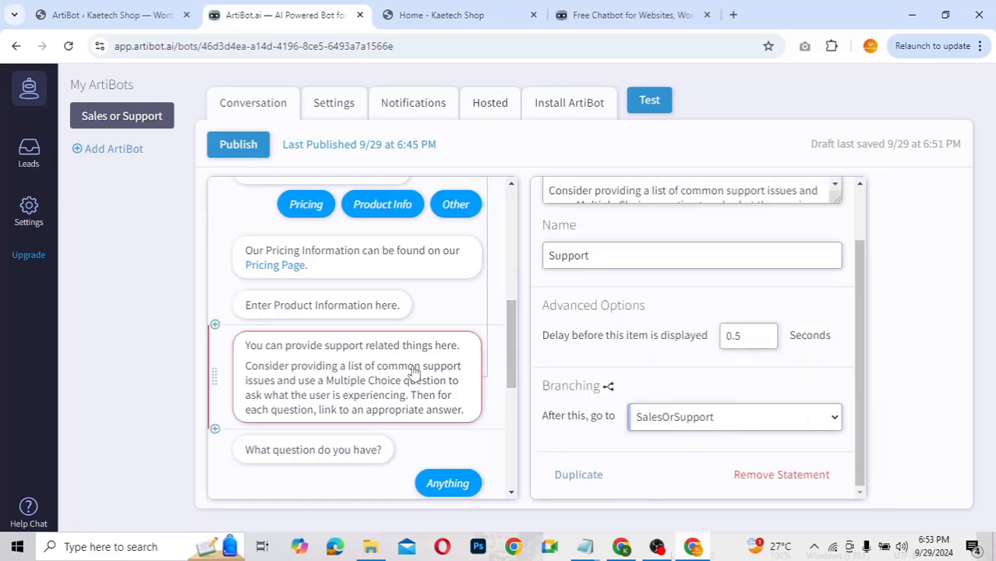
{"action": "scroll", "coordinate": [563, 327], "scroll_direction": "up", "scroll_amount": 1}
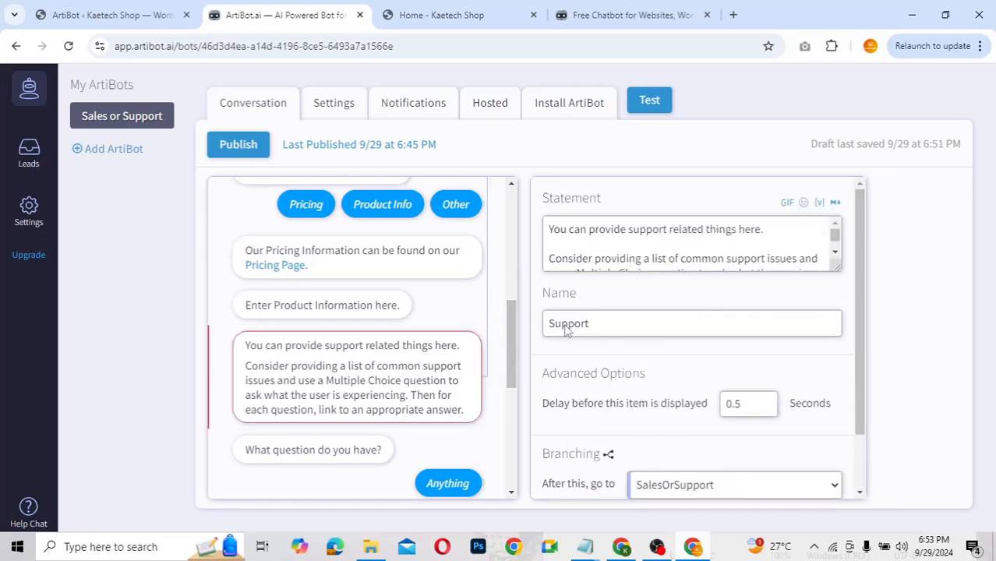
{"action": "scroll", "coordinate": [575, 244], "scroll_direction": "down", "scroll_amount": 1}
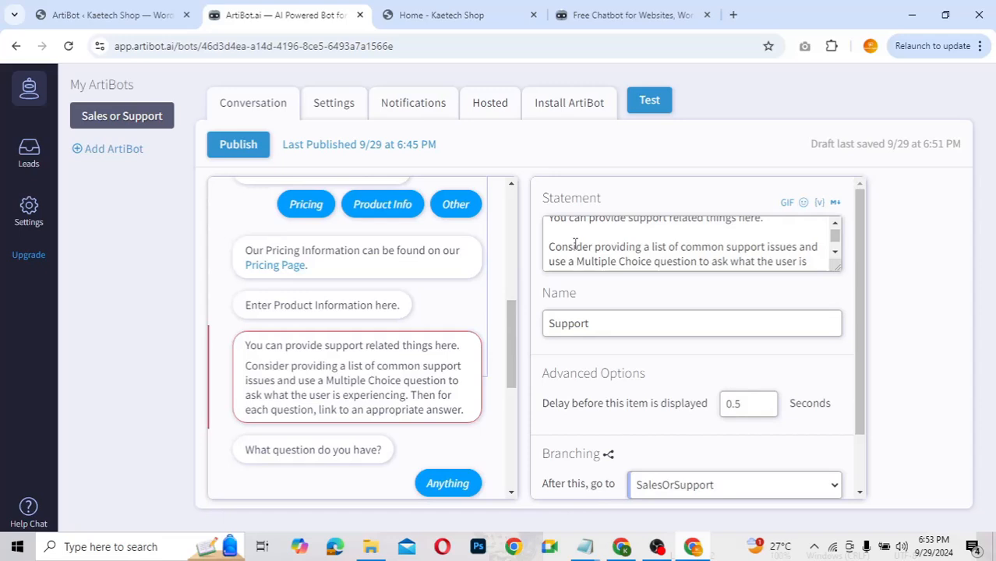
{"action": "scroll", "coordinate": [575, 244], "scroll_direction": "down", "scroll_amount": 1}
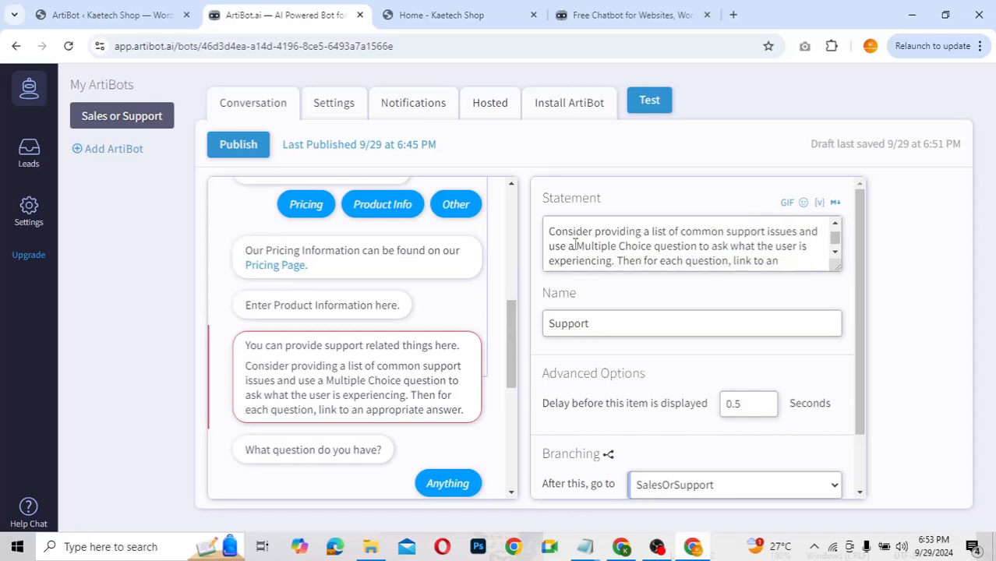
{"action": "scroll", "coordinate": [592, 248], "scroll_direction": "down", "scroll_amount": 1}
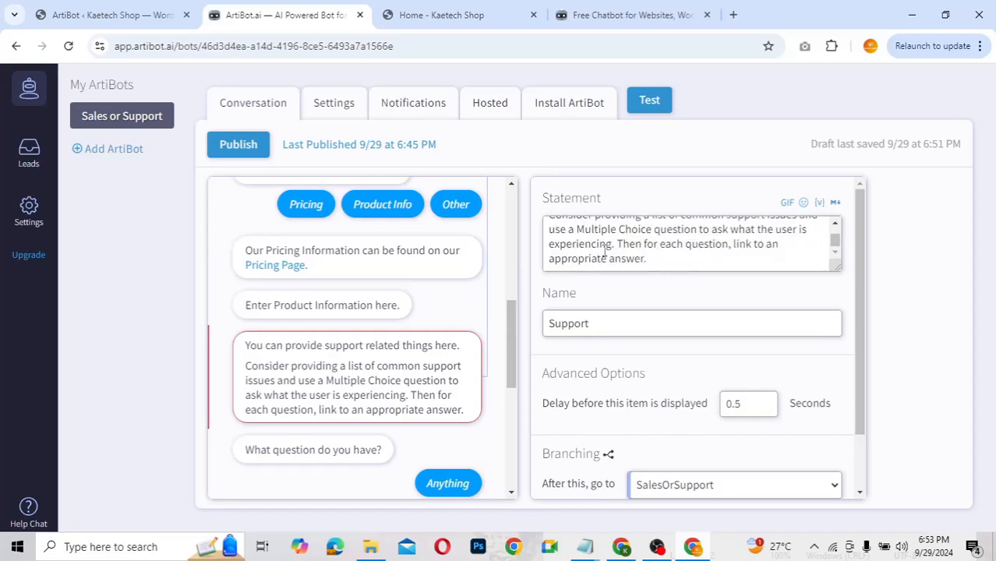
{"action": "left_click", "coordinate": [652, 258]}
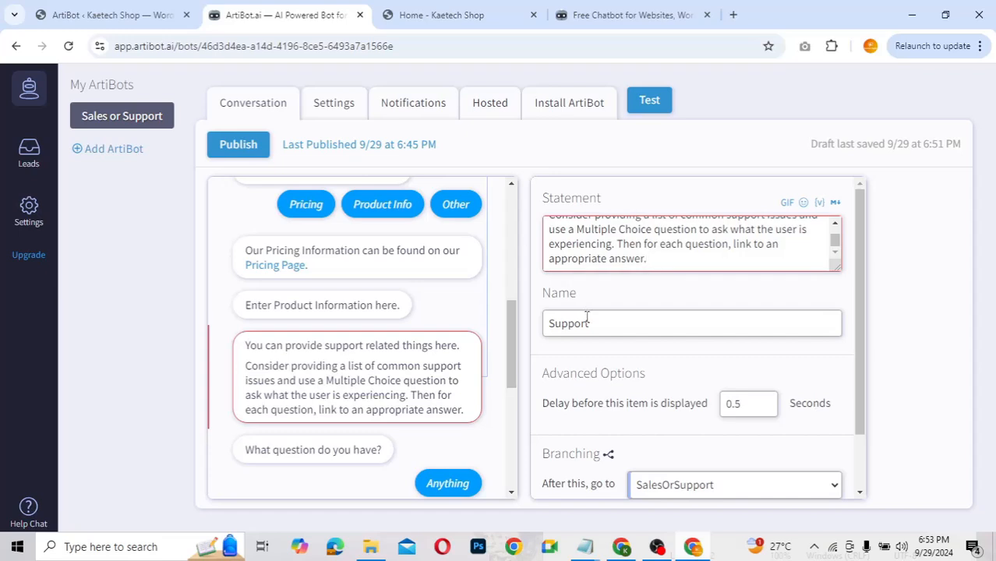
{"action": "scroll", "coordinate": [589, 311], "scroll_direction": "down", "scroll_amount": 1}
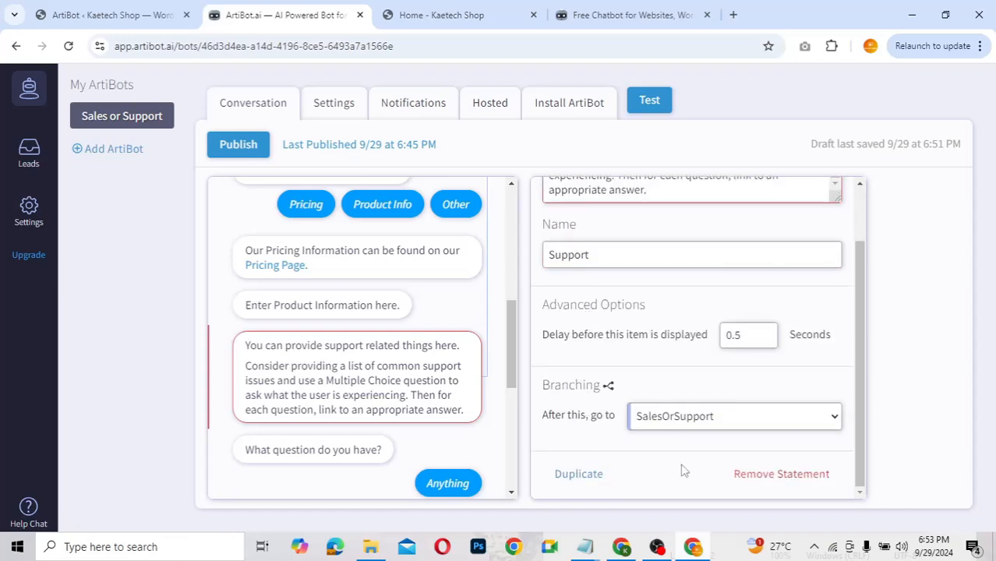
{"action": "left_click", "coordinate": [786, 475]}
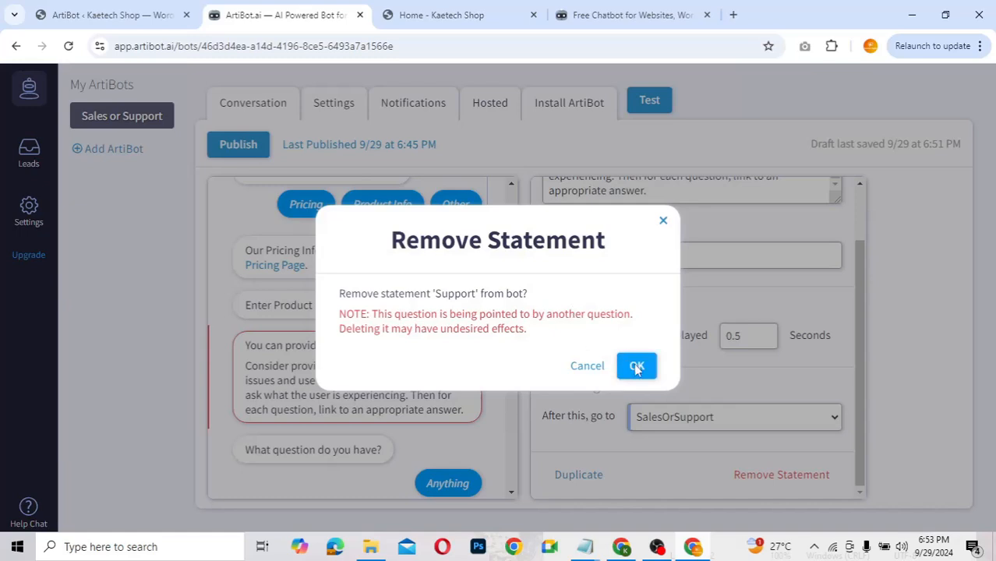
{"action": "left_click", "coordinate": [637, 365]}
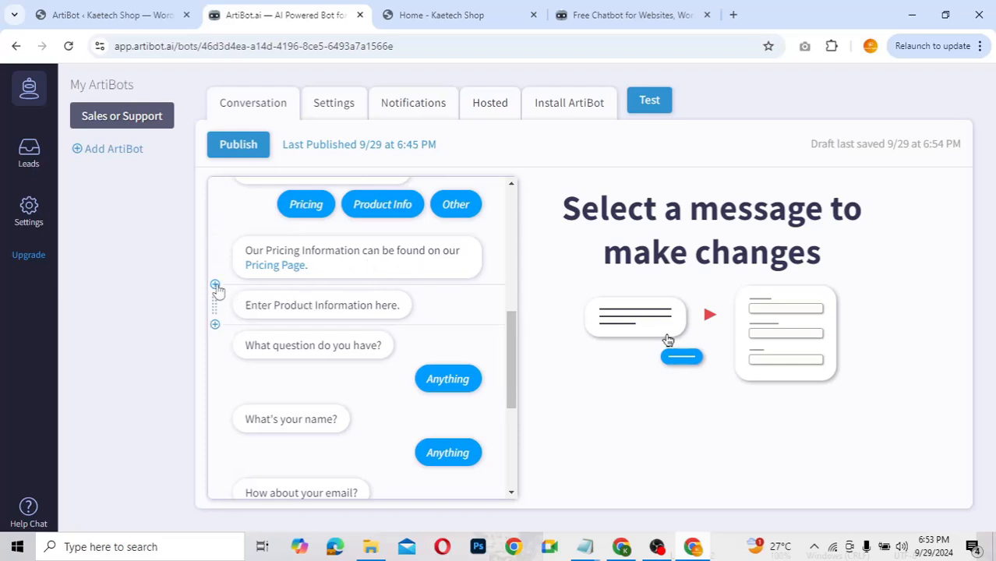
Step: Insert a multiple-choice question after product information with answers Payment and Refund
{"action": "left_click", "coordinate": [215, 326]}
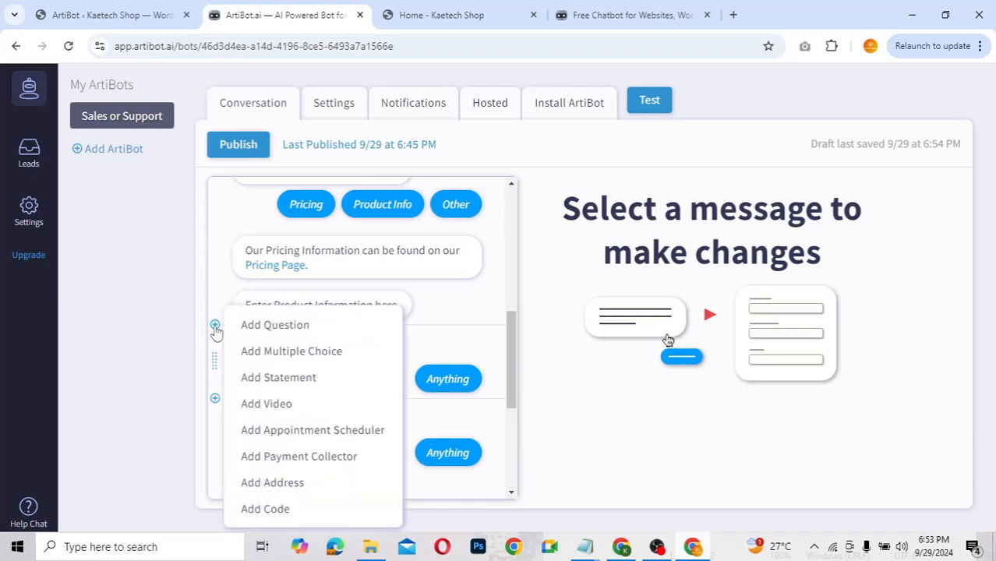
{"action": "left_click", "coordinate": [284, 357]}
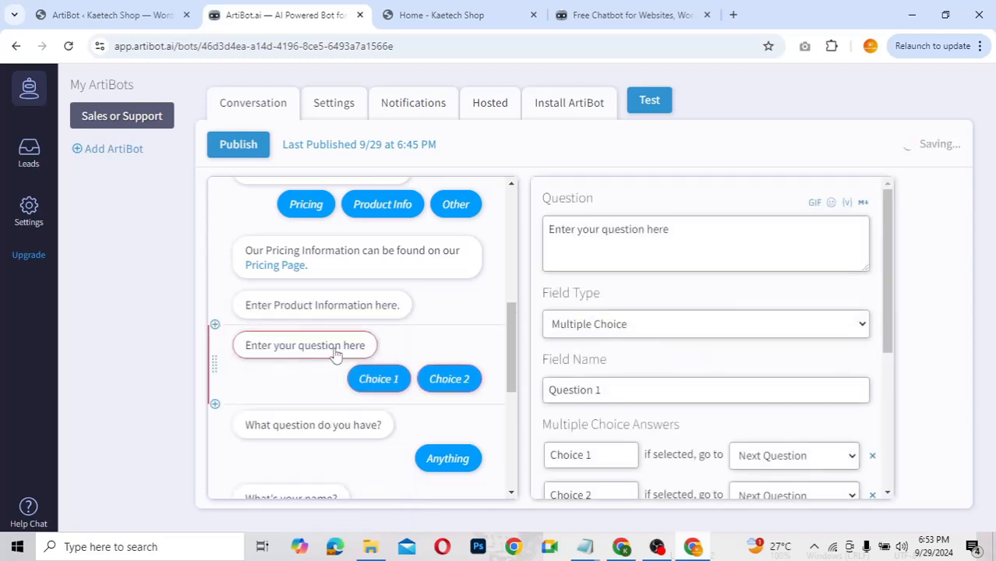
{"action": "scroll", "coordinate": [666, 365], "scroll_direction": "down", "scroll_amount": 1}
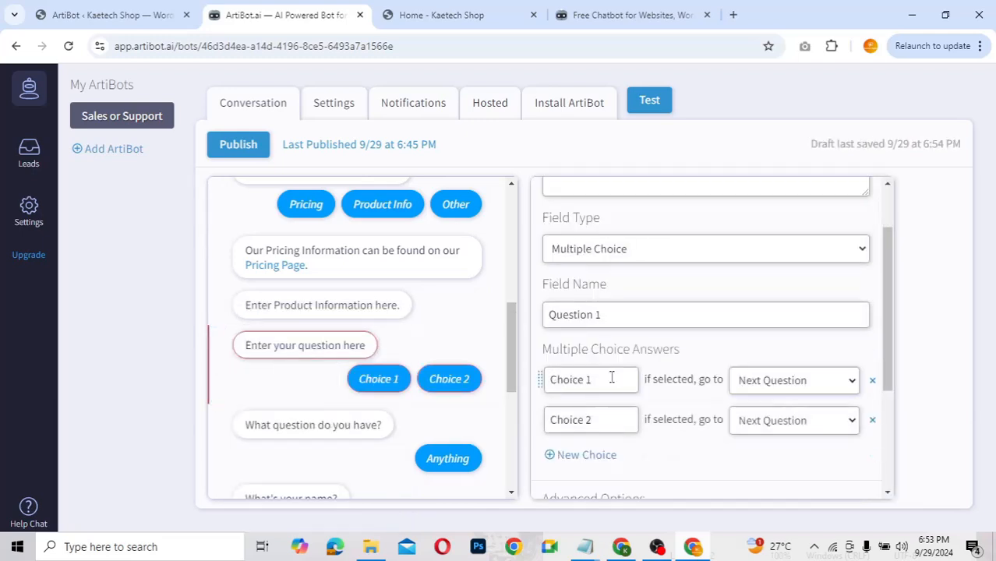
{"action": "left_click", "coordinate": [602, 380]}
{"action": "key", "text": "ctrl+a"}
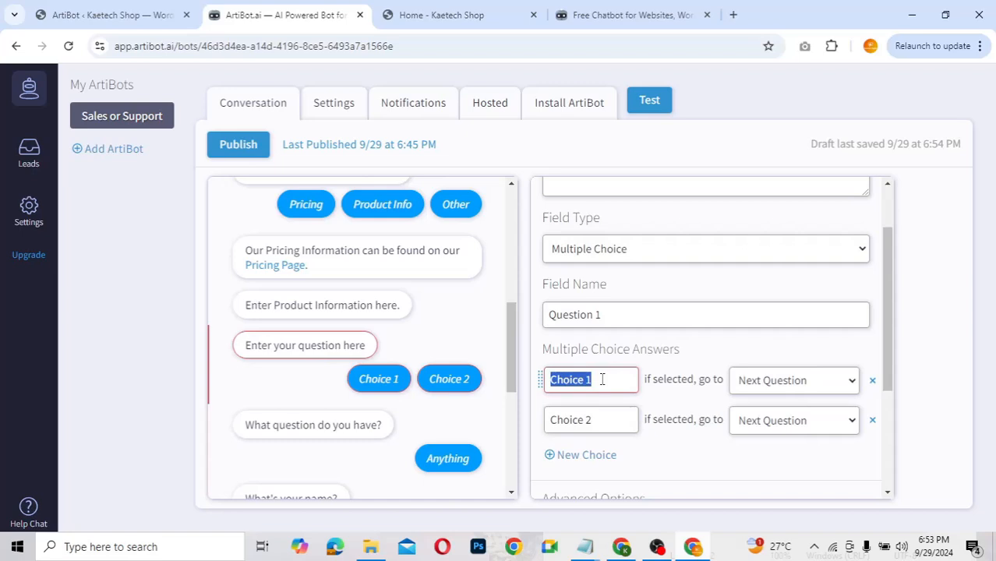
{"action": "type", "text": "Payment"}
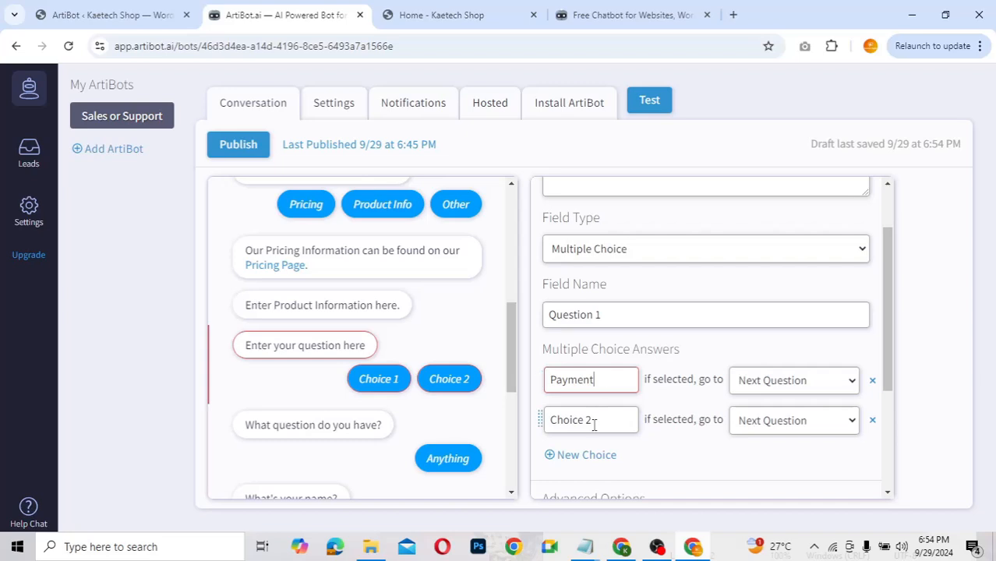
{"action": "left_click", "coordinate": [594, 425]}
{"action": "key", "text": "ctrl+a"}
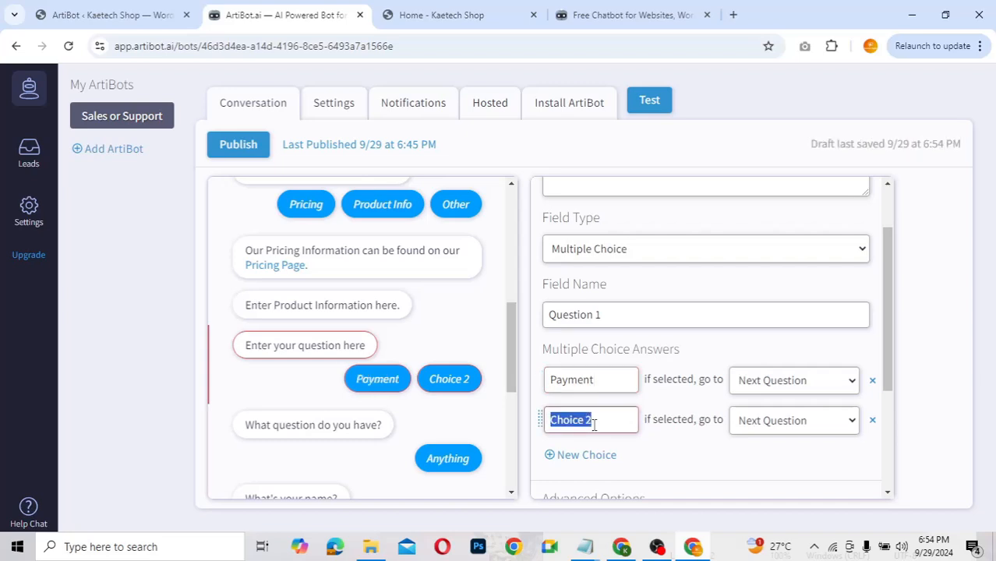
{"action": "type", "text": "Refund"}
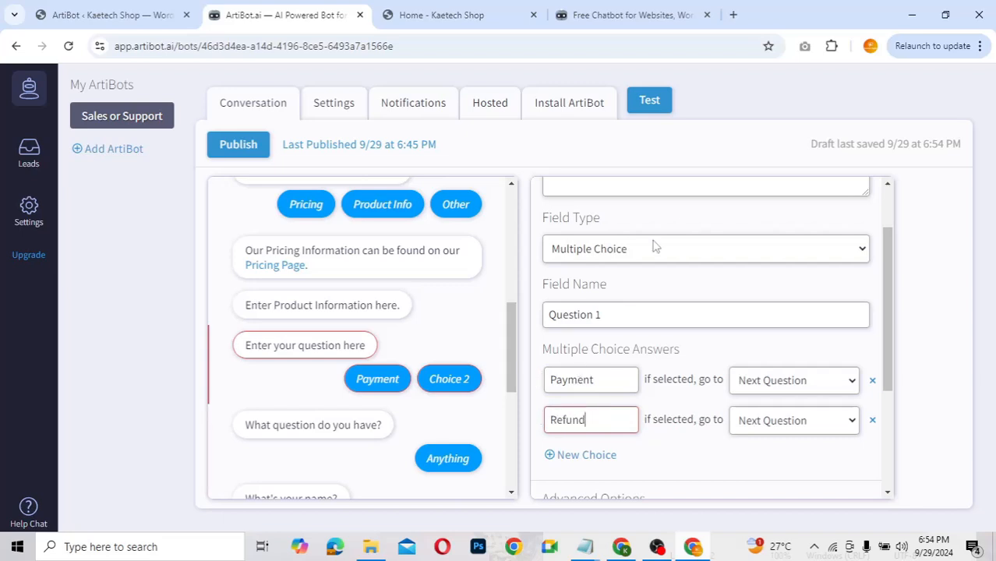
Step: Word the new question 'What kind of support do you need?'
{"action": "scroll", "coordinate": [656, 248], "scroll_direction": "up", "scroll_amount": 1}
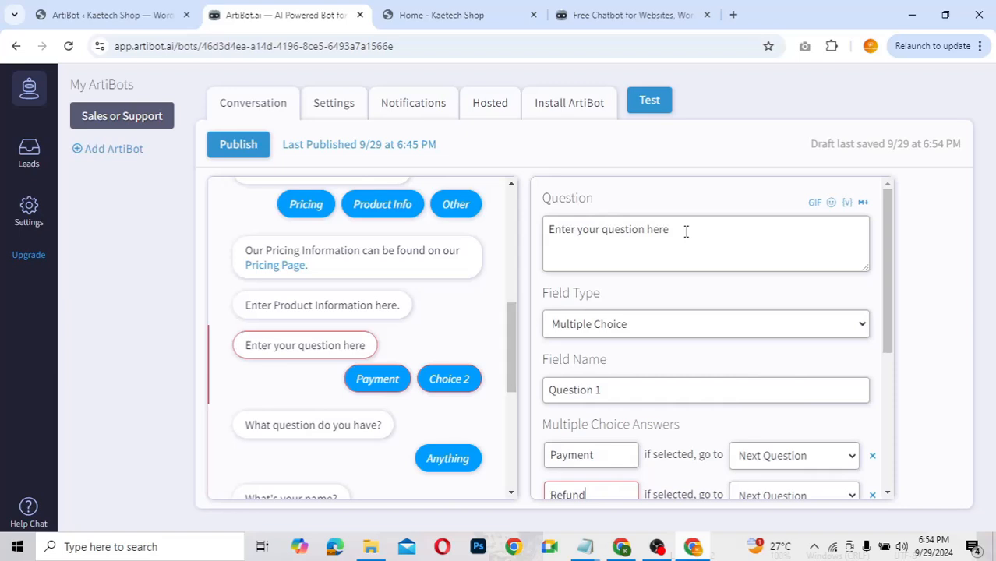
{"action": "left_click", "coordinate": [686, 232]}
{"action": "key", "text": "ctrl+a"}
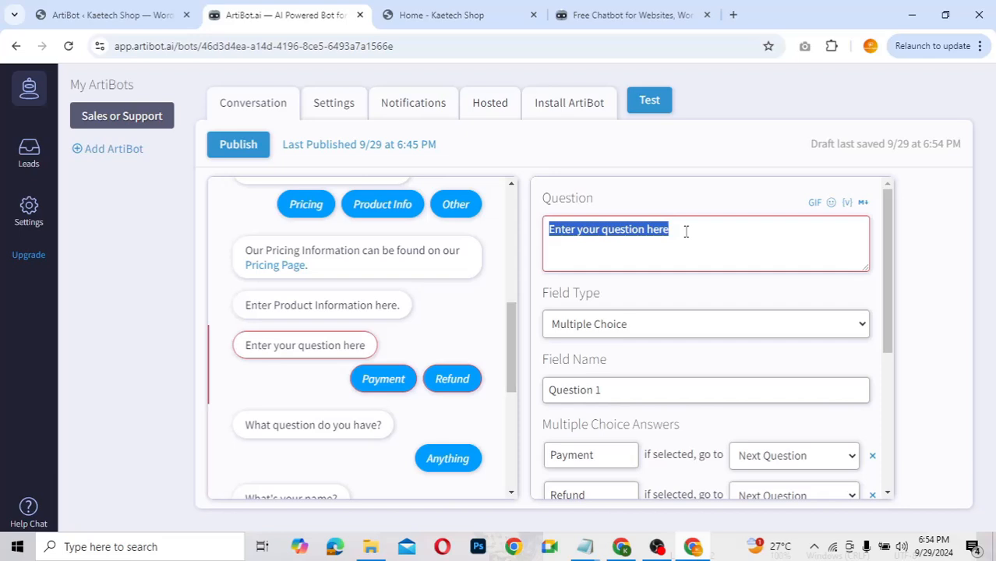
{"action": "type", "text": "What kin"}
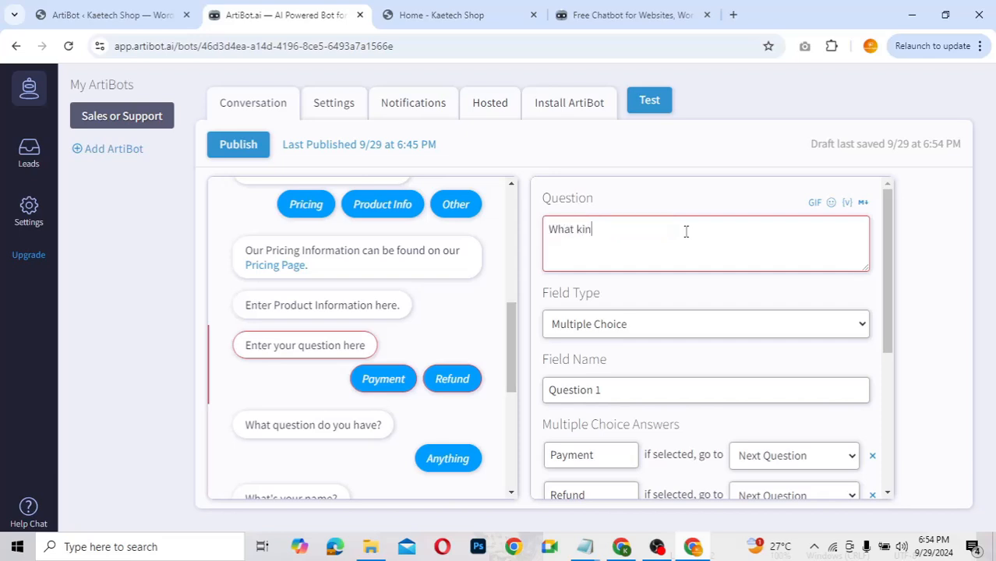
{"action": "type", "text": "d of support do"}
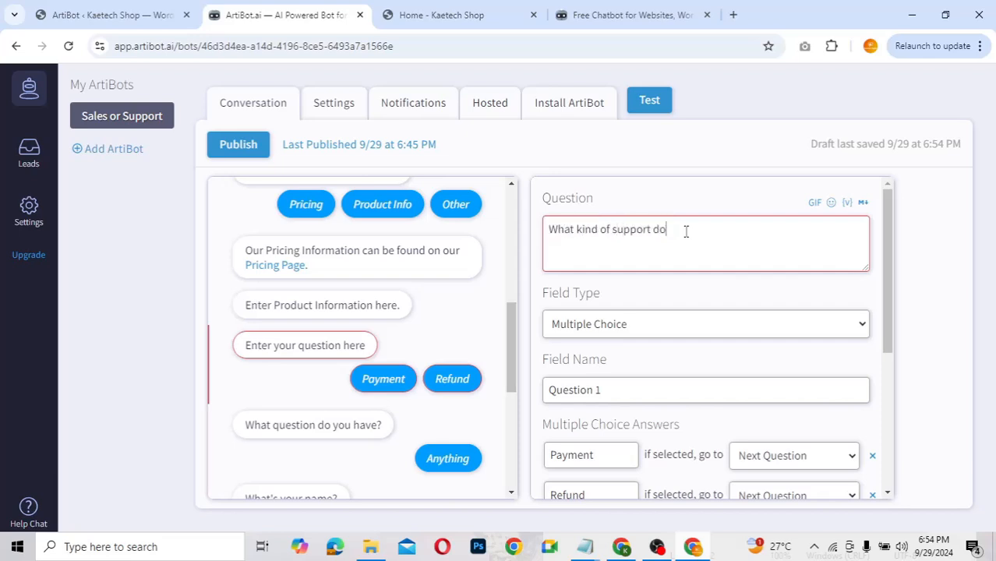
{"action": "type", "text": " you need?"}
Step: Add a third answer choice reading Other
{"action": "scroll", "coordinate": [644, 383], "scroll_direction": "down", "scroll_amount": 2}
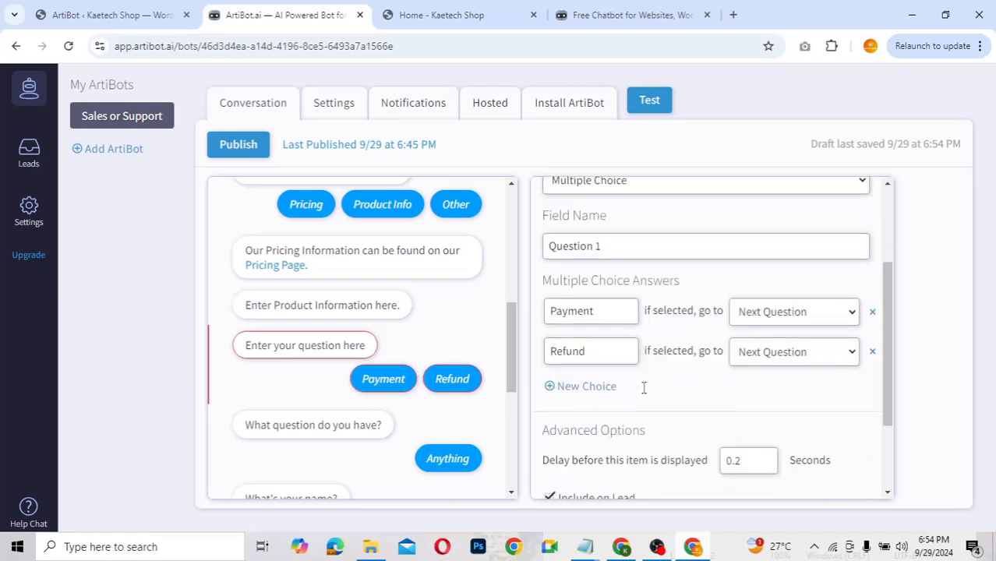
{"action": "left_click", "coordinate": [599, 387]}
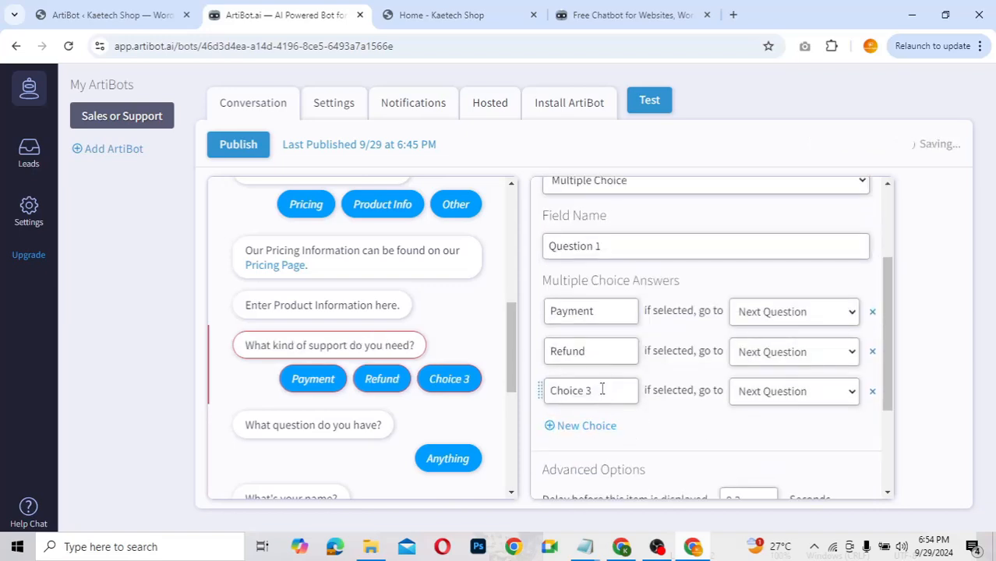
{"action": "left_click", "coordinate": [601, 389]}
{"action": "triple_click", "coordinate": [602, 393]}
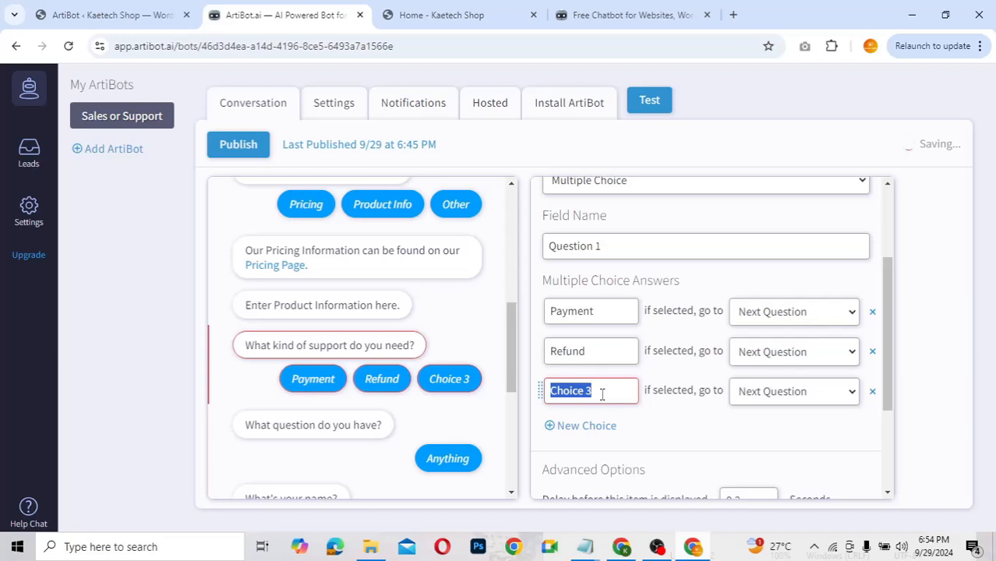
{"action": "type", "text": "O"}
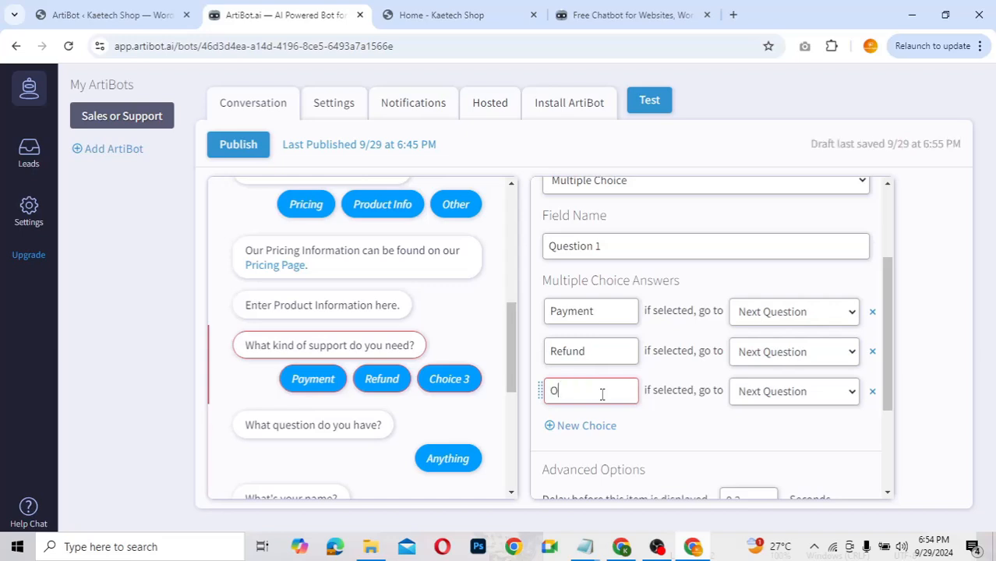
{"action": "type", "text": "ther"}
{"action": "left_click_drag", "start_coordinate": [513, 340], "coordinate": [511, 352]}
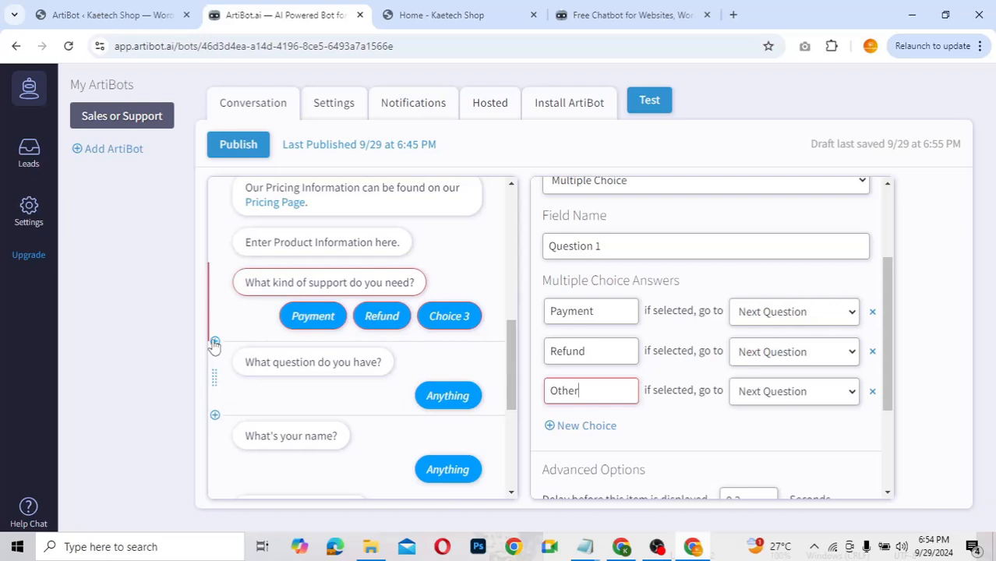
Step: Insert a statement after the support question reading 'Payment Info' and 'We accept VISA Card and MasterCard'
{"action": "left_click", "coordinate": [214, 343]}
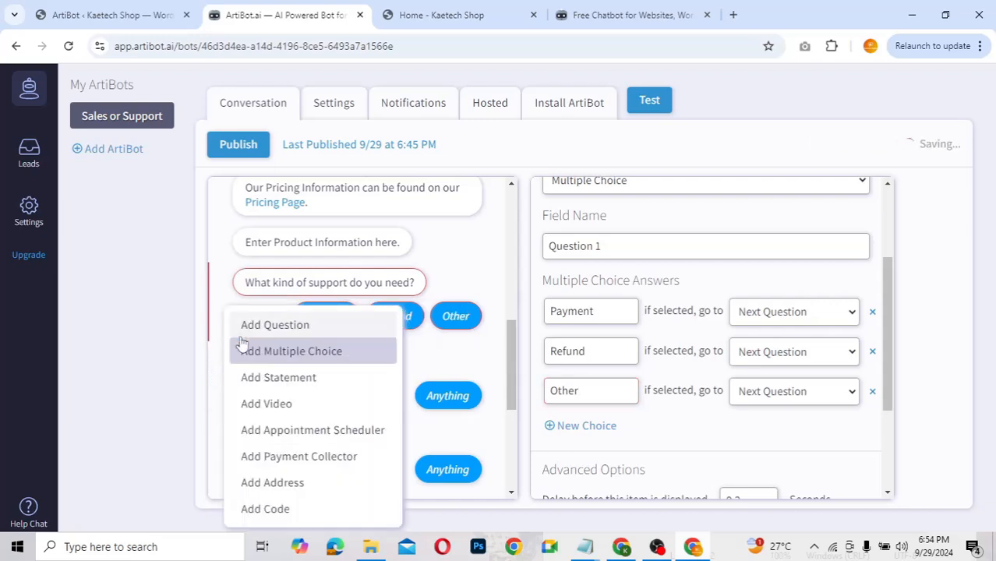
{"action": "left_click", "coordinate": [263, 379]}
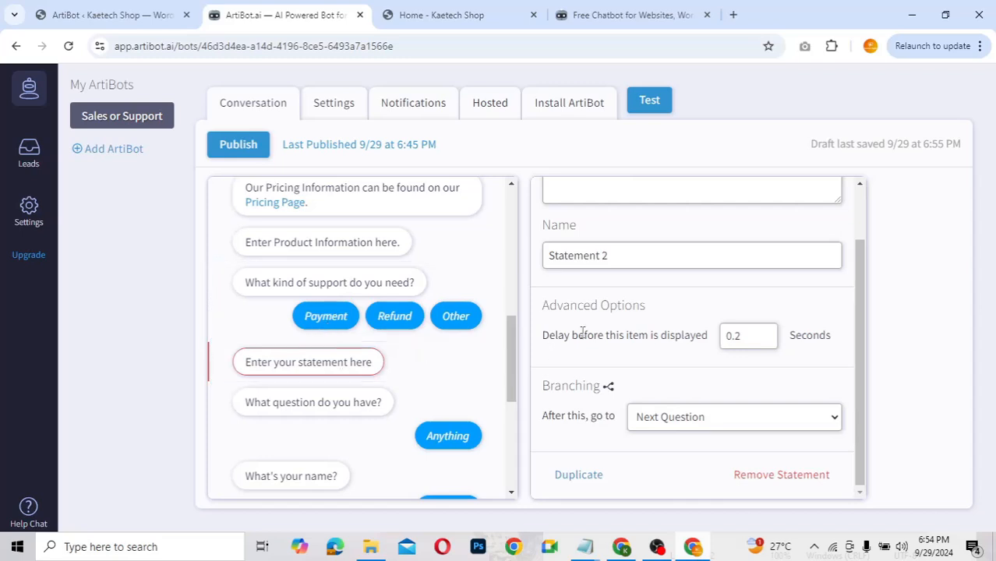
{"action": "scroll", "coordinate": [582, 330], "scroll_direction": "up", "scroll_amount": 1}
{"action": "left_click", "coordinate": [688, 231]}
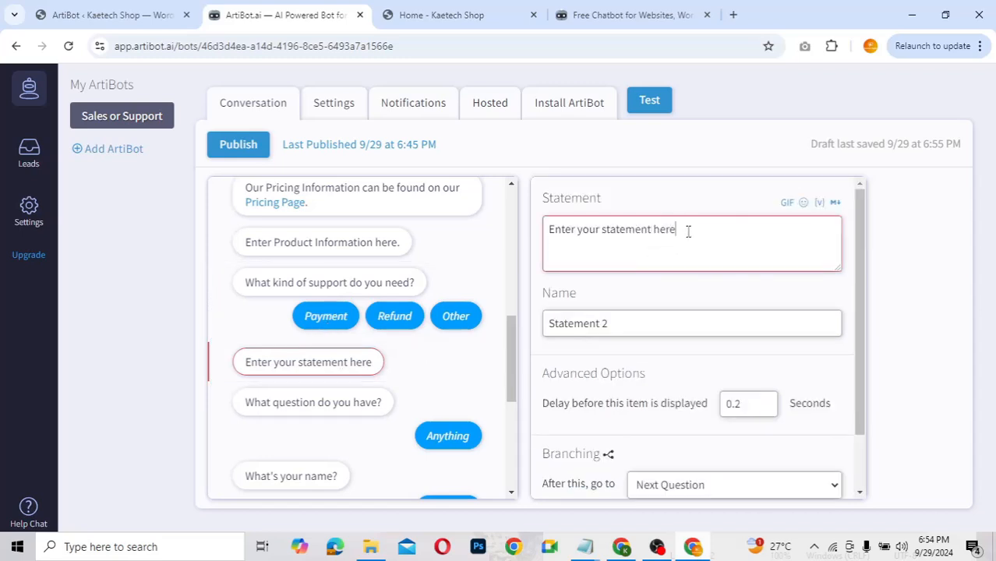
{"action": "key", "text": "ctrl+a"}
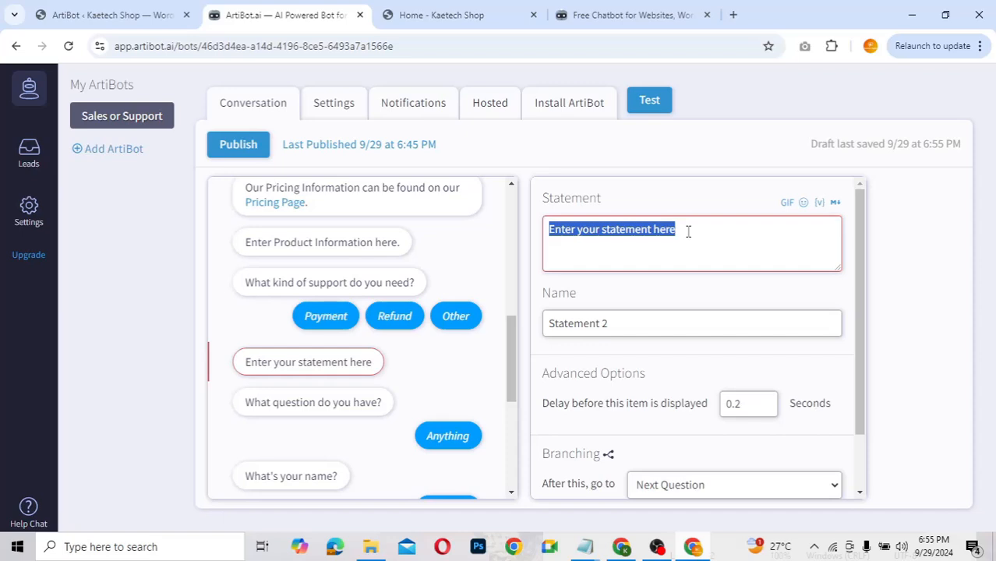
{"action": "type", "text": "P"}
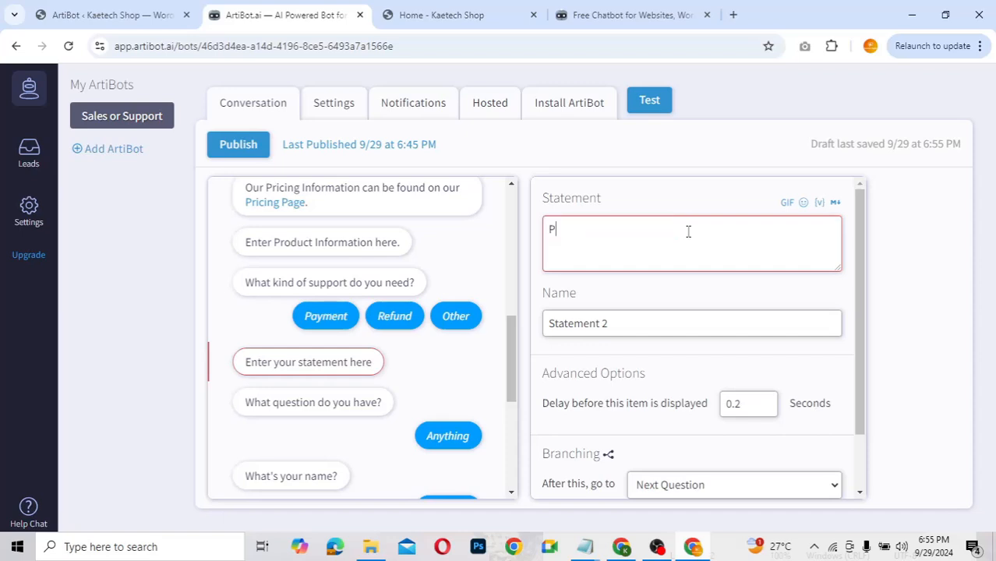
{"action": "type", "text": "ayment Info"}
{"action": "key", "text": "Return"}
{"action": "type", "text": "We "}
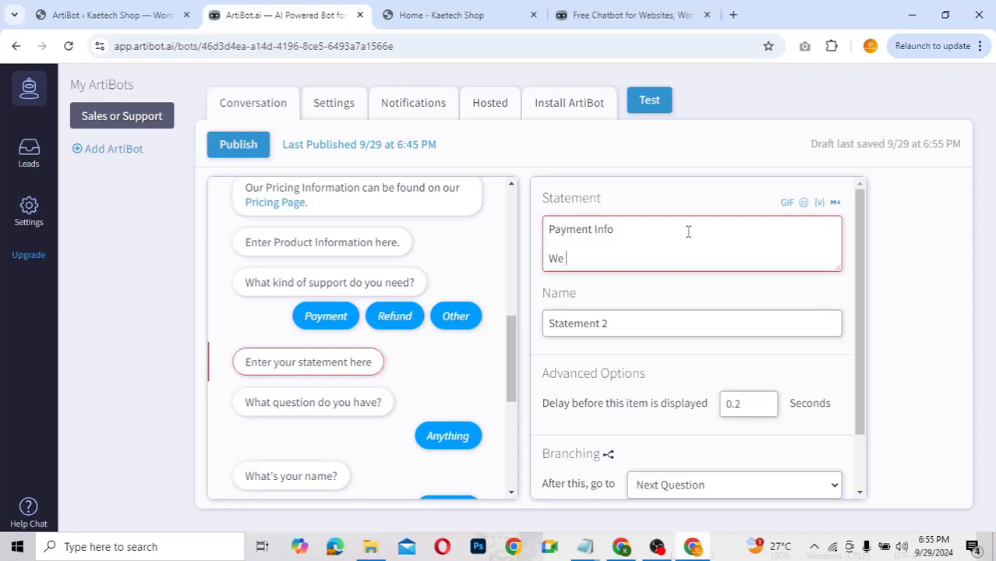
{"action": "type", "text": "accept V"}
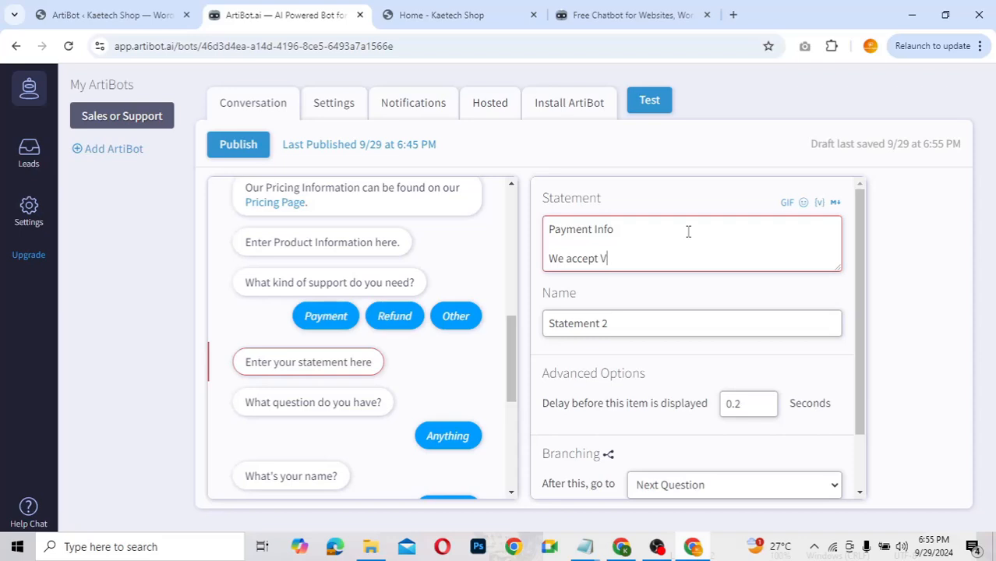
{"action": "type", "text": "ISA Card and MasterCard"}
Step: Leave the new statement's branching destination as Next Question
{"action": "scroll", "coordinate": [615, 292], "scroll_direction": "down", "scroll_amount": 1}
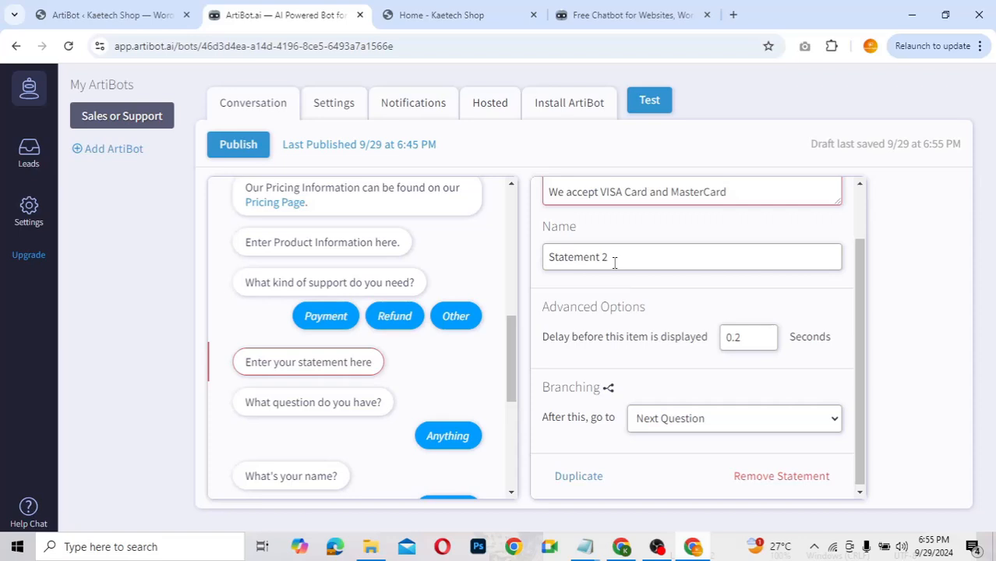
{"action": "left_click", "coordinate": [615, 263]}
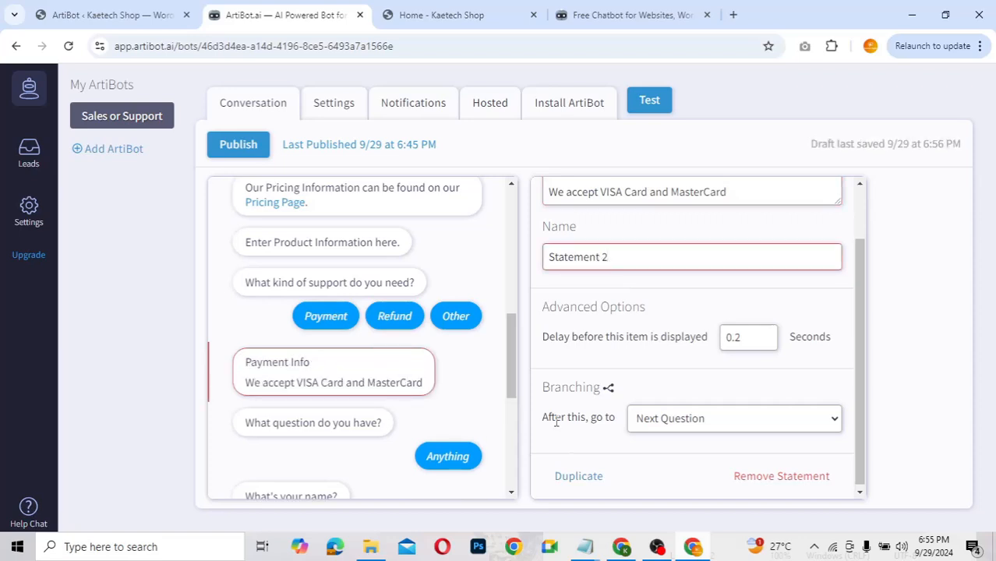
{"action": "left_click", "coordinate": [691, 424]}
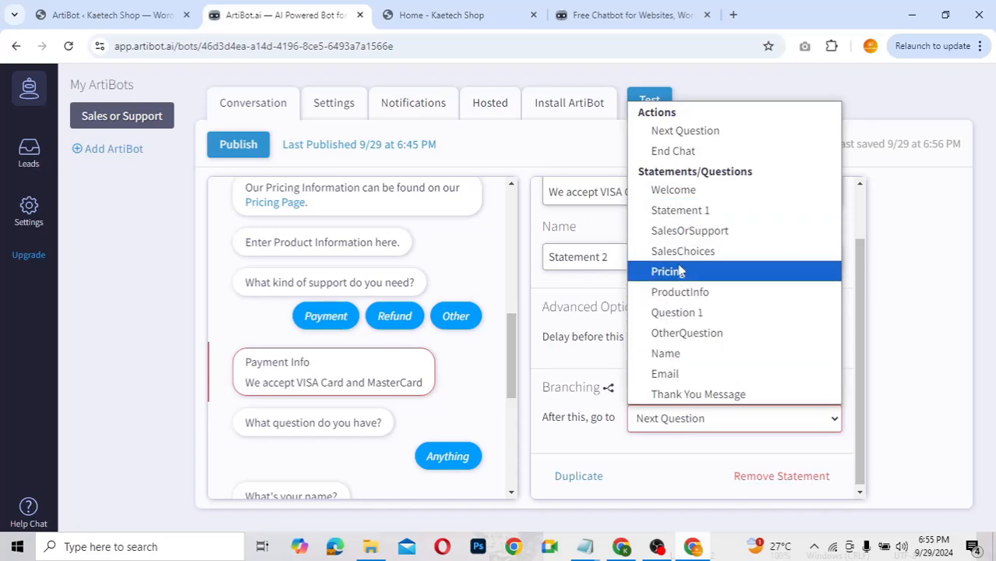
{"action": "left_click", "coordinate": [577, 355]}
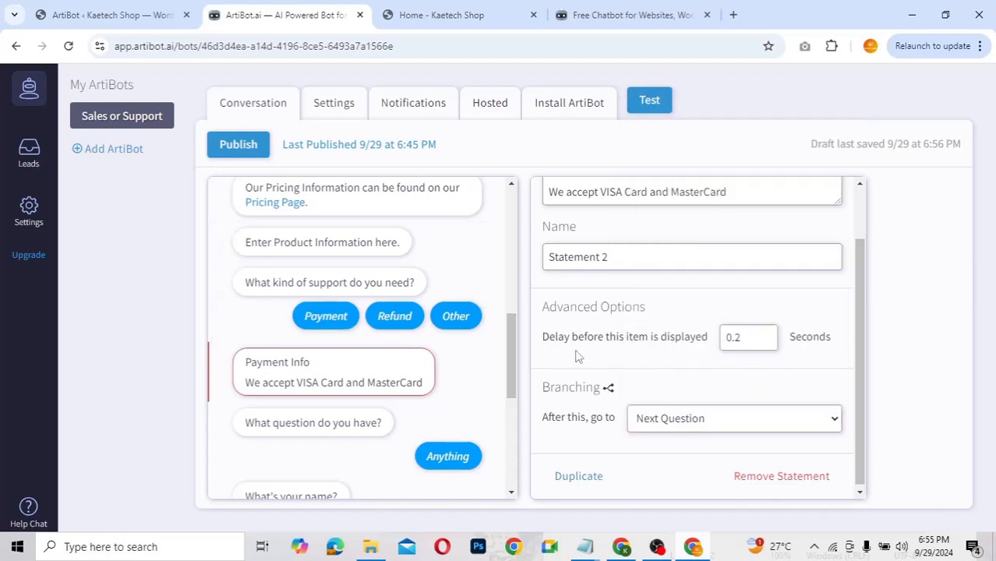
Step: Change the statement's name from Statement 2 to PaymentInfo
{"action": "left_click", "coordinate": [619, 262]}
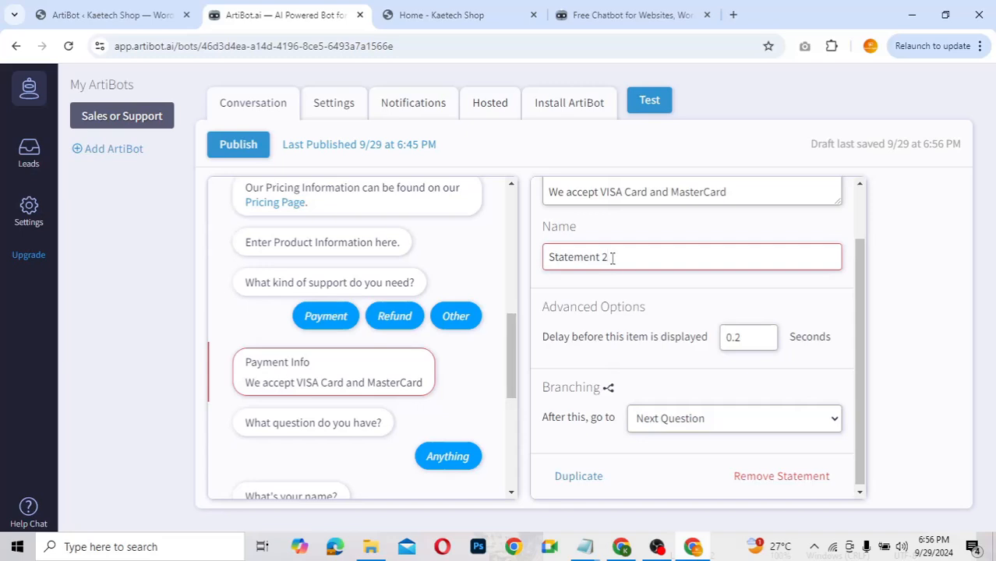
{"action": "triple_click", "coordinate": [568, 260]}
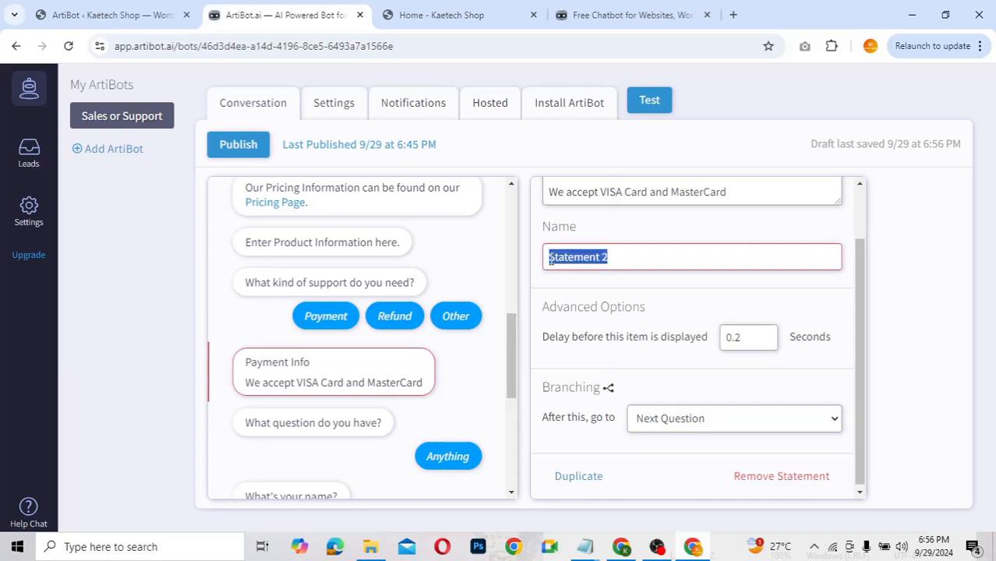
{"action": "type", "text": "P"}
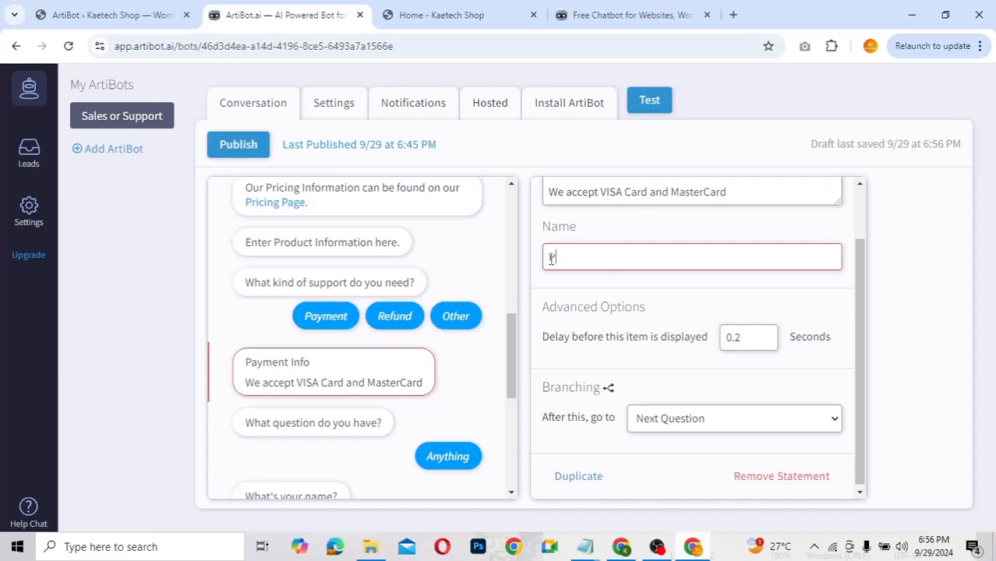
{"action": "type", "text": "aymentInfo"}
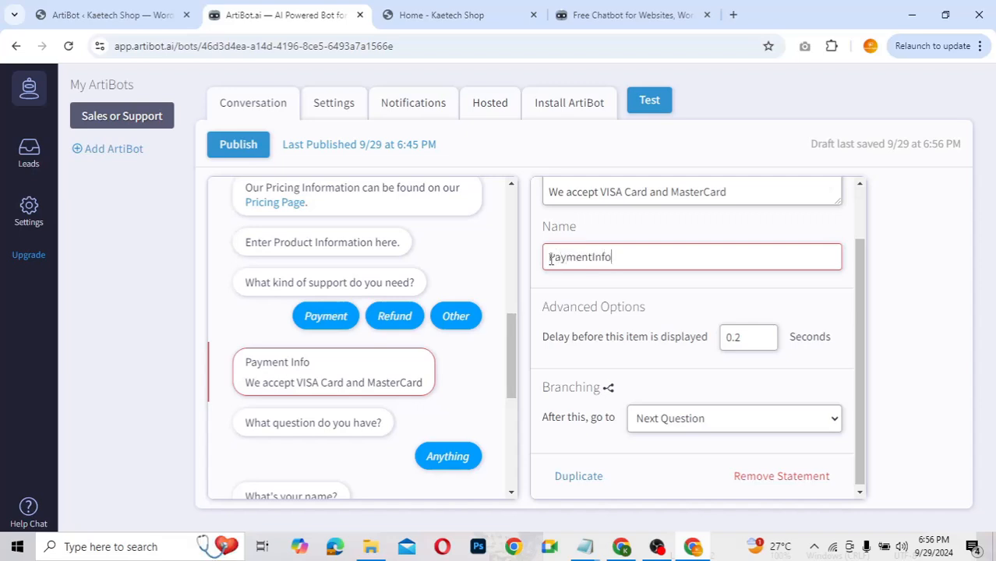
{"action": "left_click", "coordinate": [603, 285]}
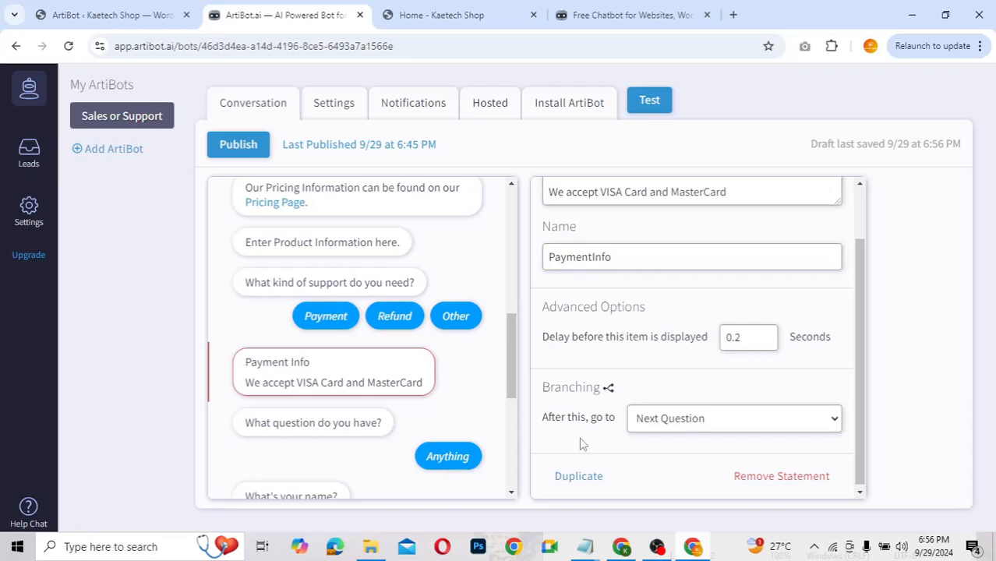
{"action": "scroll", "coordinate": [599, 464], "scroll_direction": "down", "scroll_amount": 1}
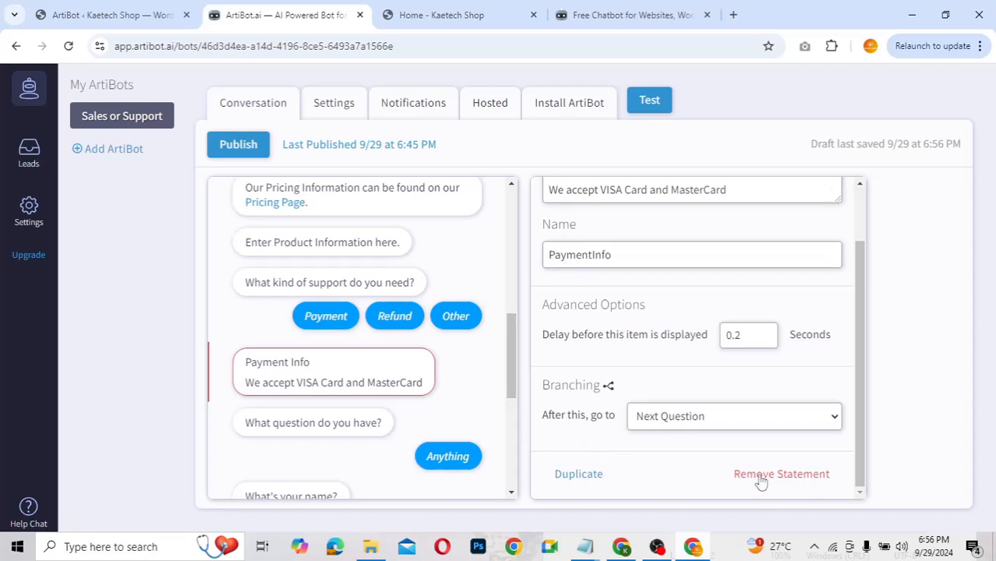
Step: Duplicate the Payment Info statement and name the copy RefundInfo
{"action": "left_click", "coordinate": [587, 482]}
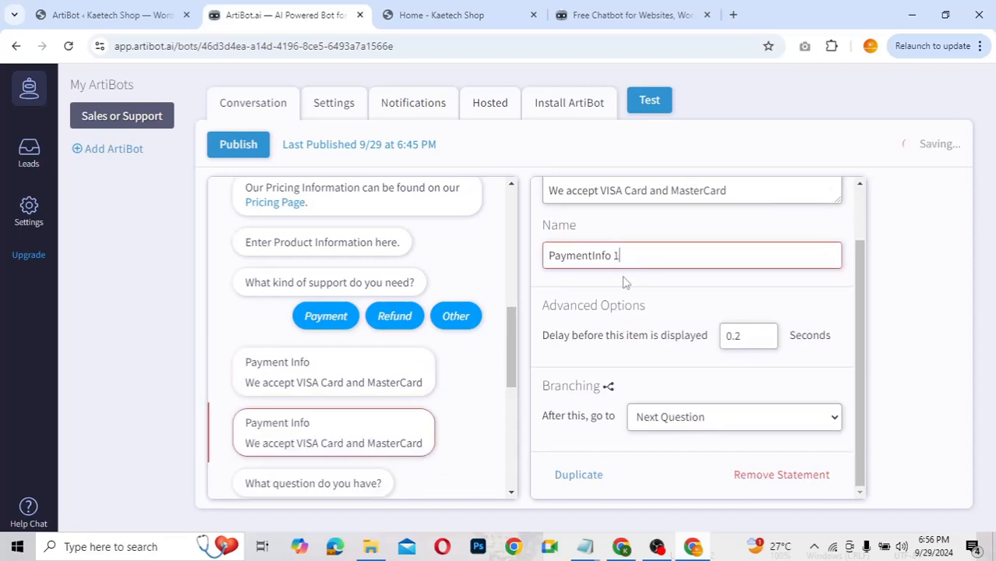
{"action": "triple_click", "coordinate": [628, 252]}
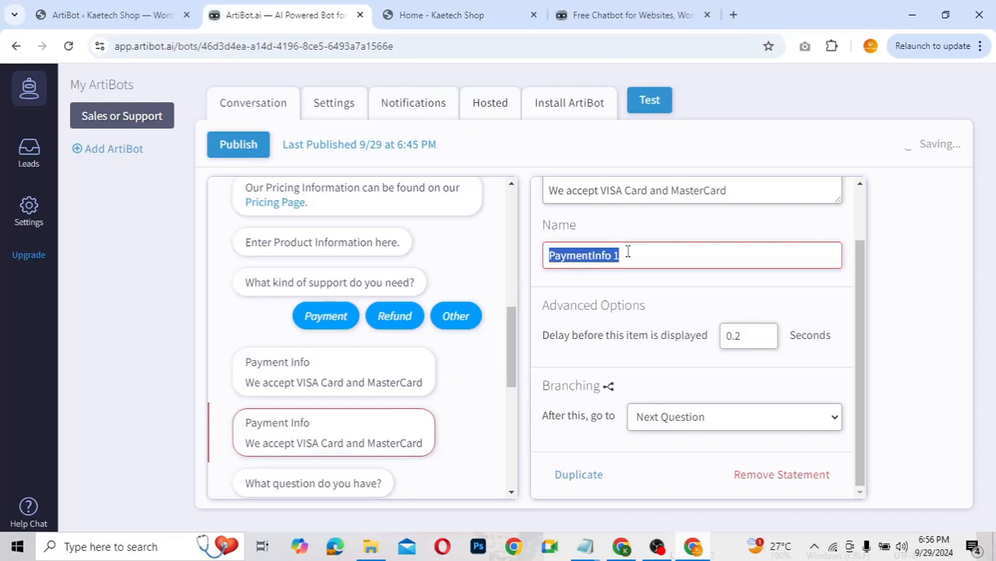
{"action": "type", "text": "Refund"}
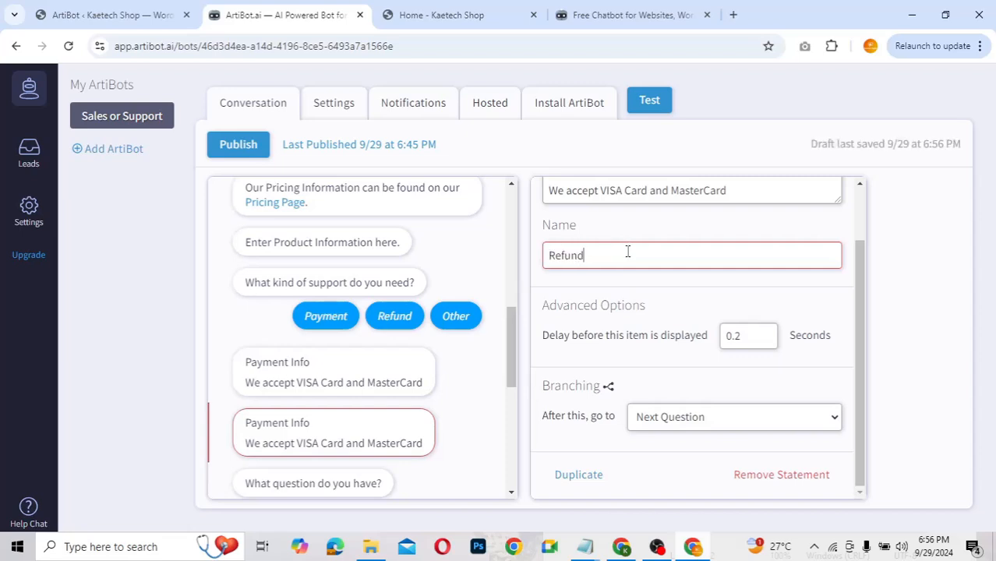
{"action": "type", "text": "Info"}
Step: Replace the copy's text with the no-refunds message ending in a markdown link start '[here]('
{"action": "scroll", "coordinate": [628, 251], "scroll_direction": "up", "scroll_amount": 2}
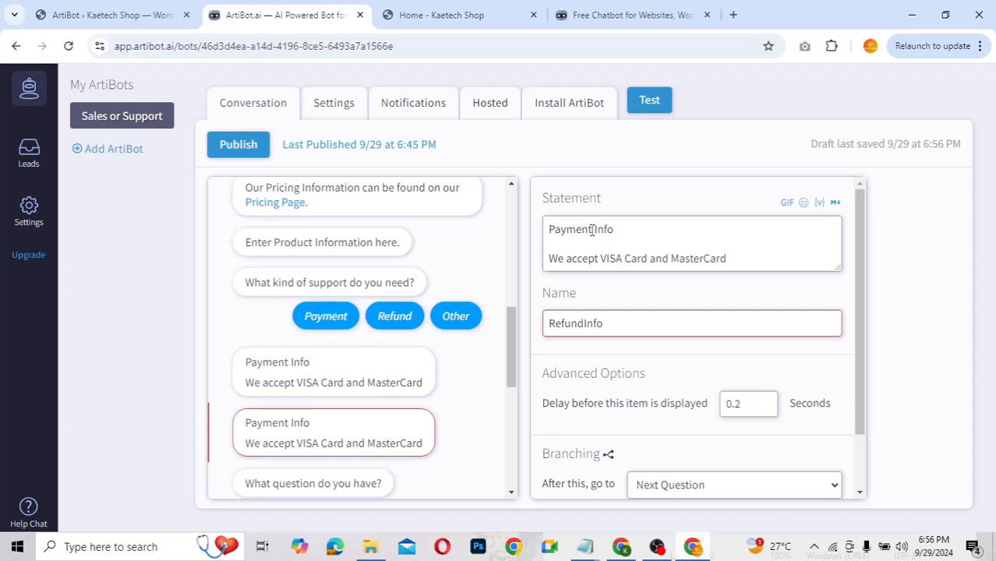
{"action": "double_click", "coordinate": [591, 230]}
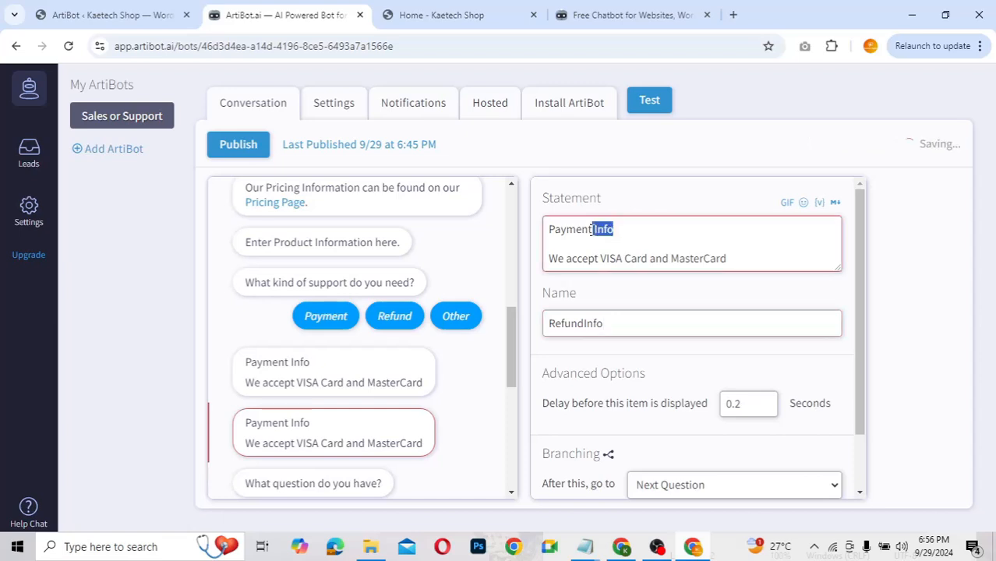
{"action": "left_click", "coordinate": [616, 230]}
{"action": "key", "text": "ctrl+a"}
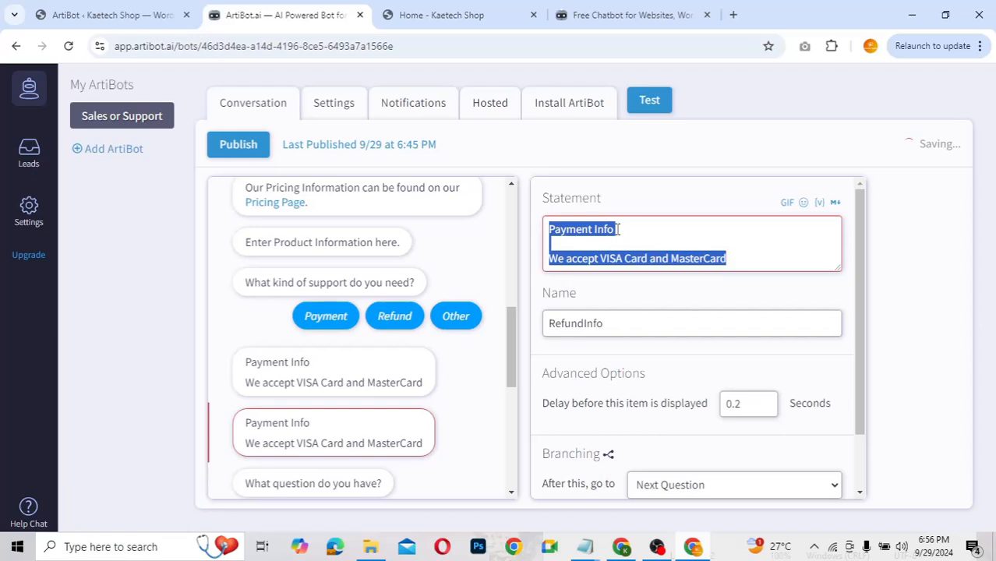
{"action": "type", "text": "We do not"}
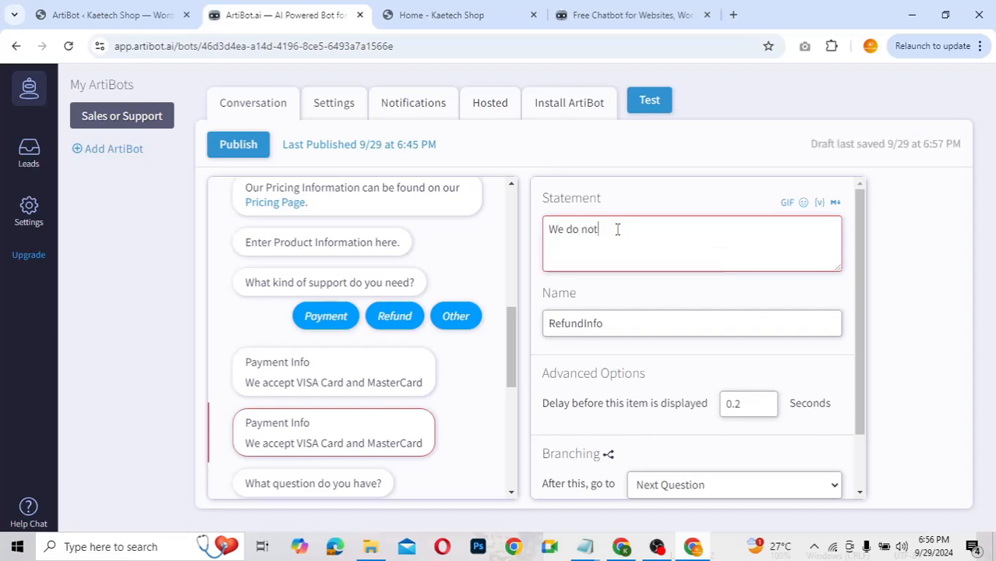
{"action": "type", "text": " accept refunds."}
{"action": "type", "text": "But if your case is"}
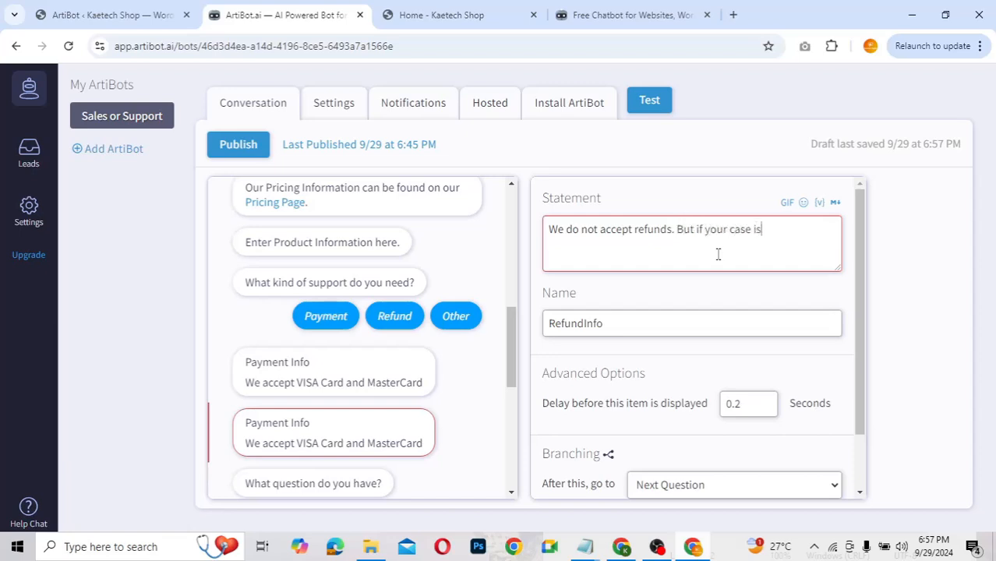
{"action": "type", "text": " exceptional pleas"}
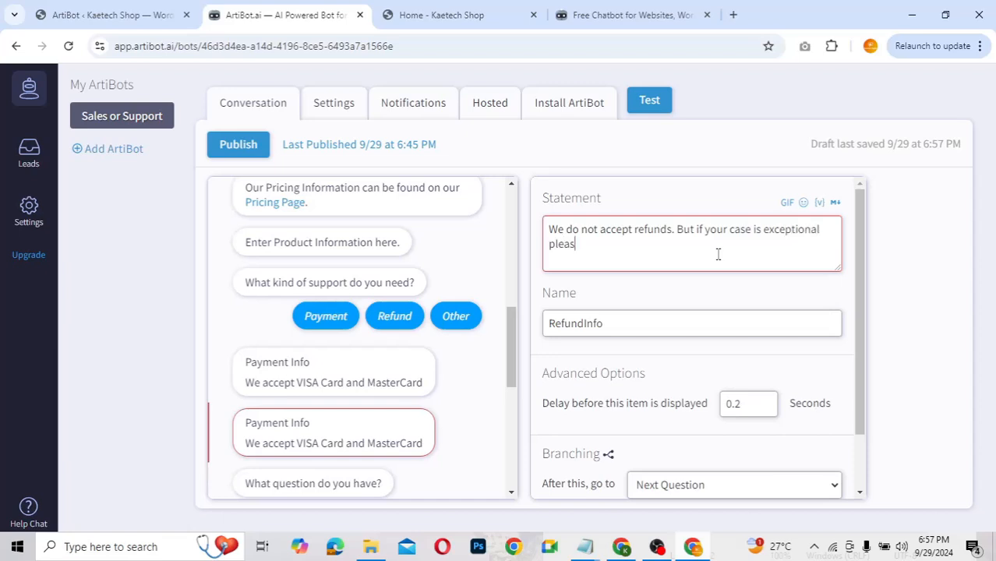
{"action": "type", "text": "e contact our support team here"}
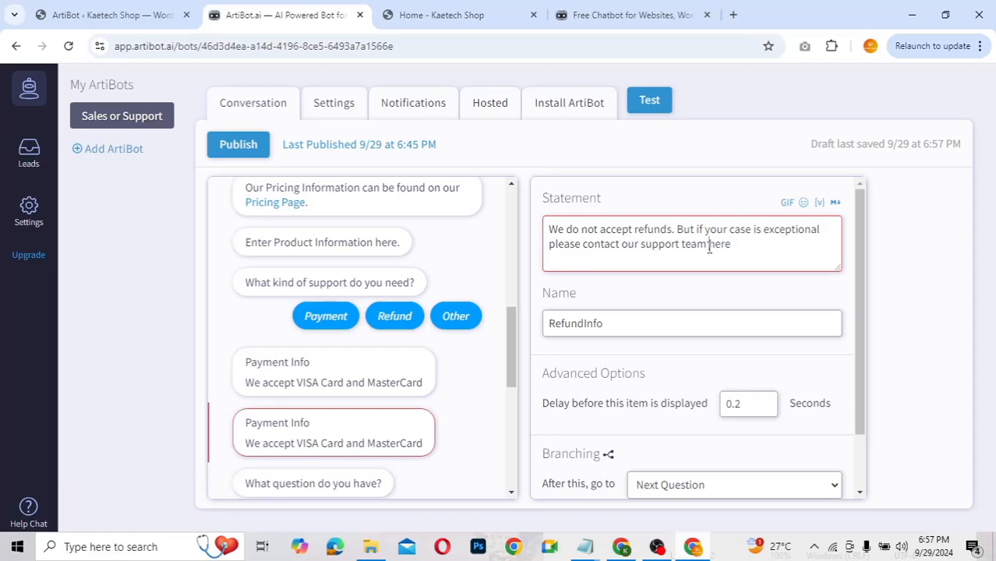
{"action": "type", "text": "["}
{"action": "left_click", "coordinate": [736, 245]}
{"action": "type", "text": "]"}
{"action": "type", "text": "("}
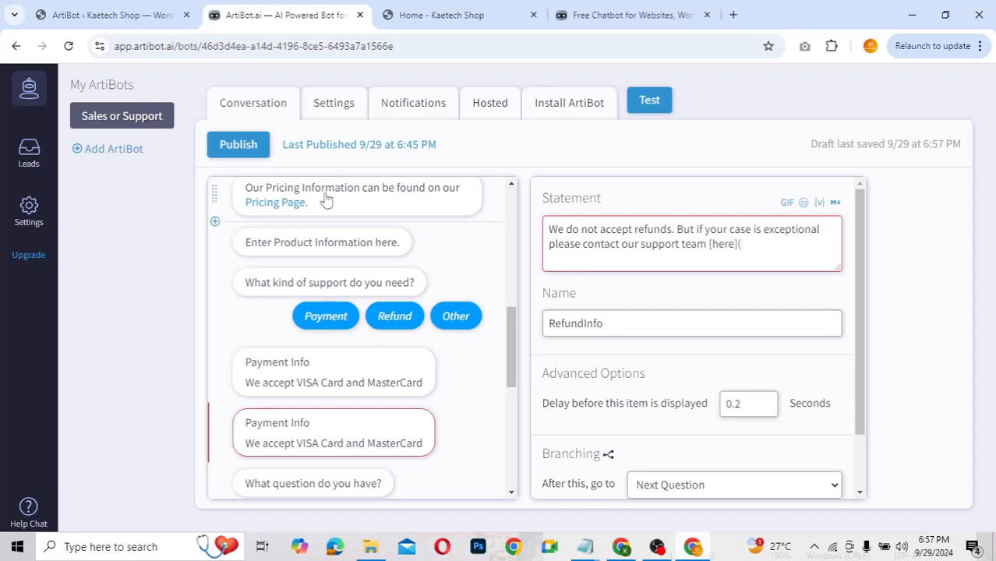
Step: Check the Pricing statement's link format, then return the caret to the end of the refund message
{"action": "left_click", "coordinate": [350, 205]}
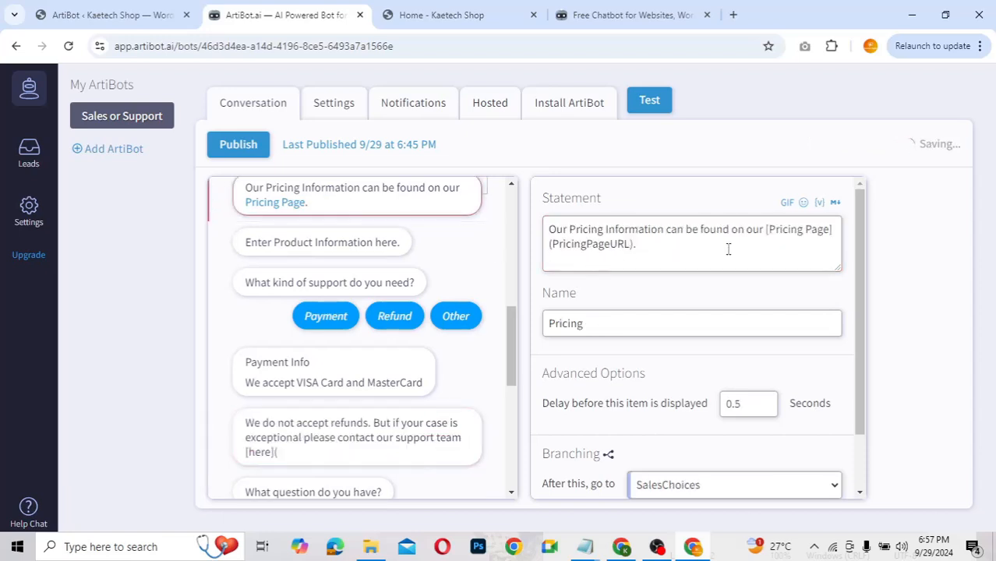
{"action": "left_click", "coordinate": [767, 230]}
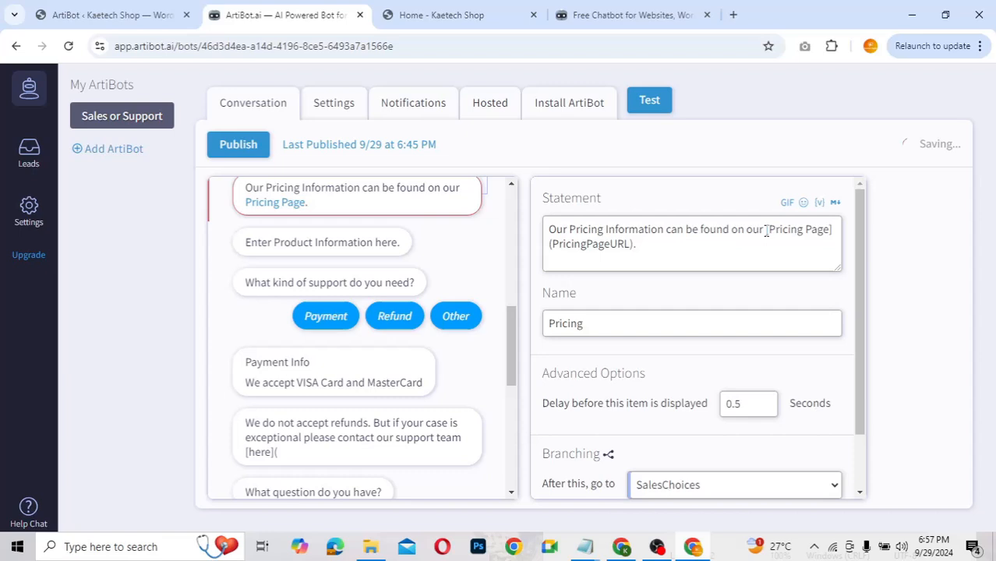
{"action": "left_click", "coordinate": [833, 231]}
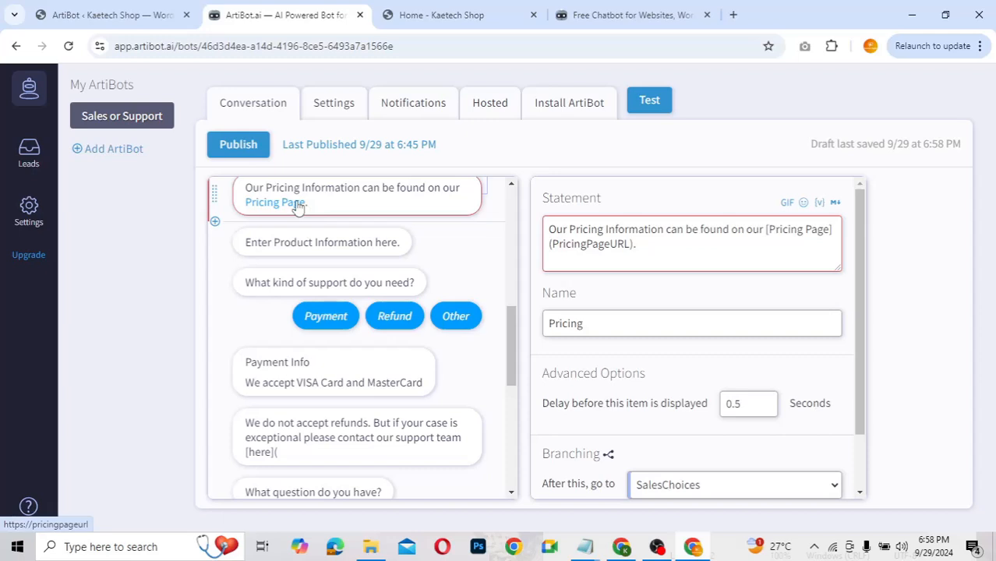
{"action": "left_click", "coordinate": [396, 441]}
{"action": "left_click", "coordinate": [758, 246]}
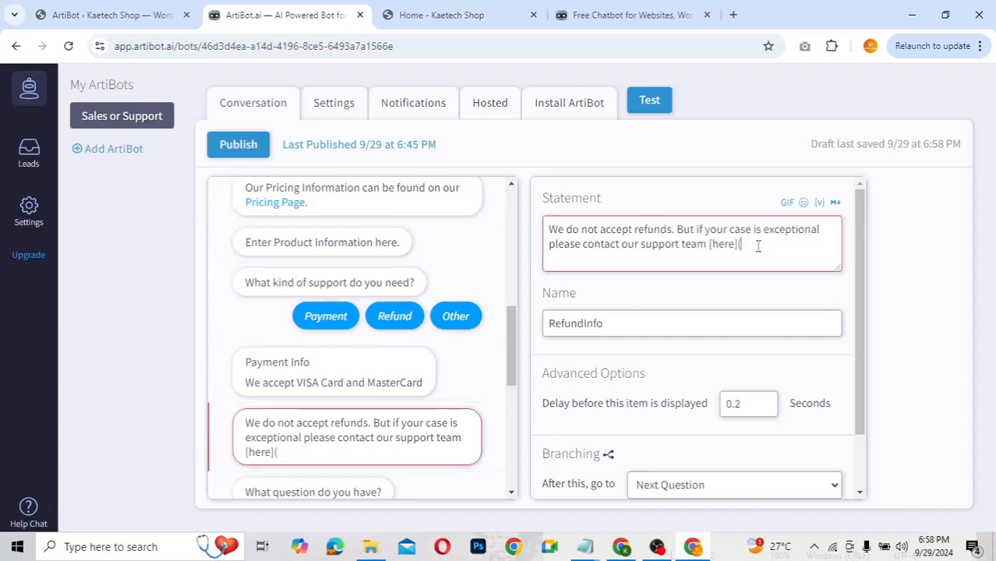
Step: Copy the Contact us link address from the Kaetech Shop page
{"action": "left_click", "coordinate": [443, 14]}
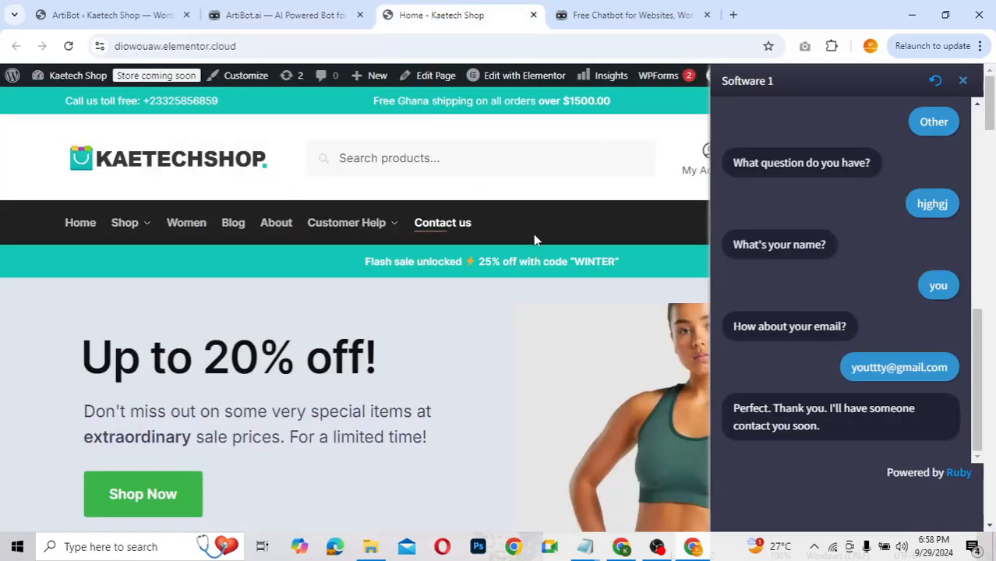
{"action": "right_click", "coordinate": [447, 231]}
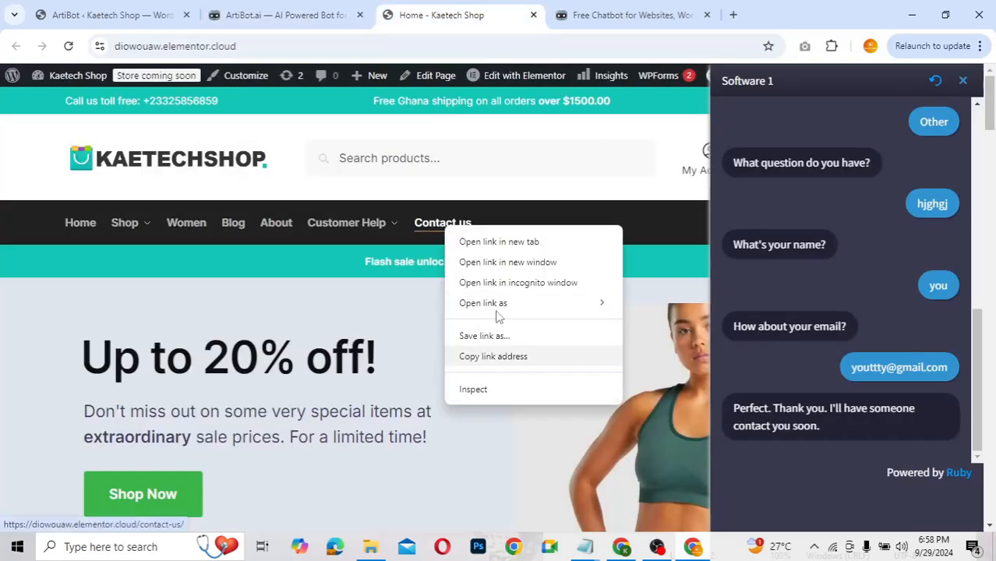
{"action": "left_click", "coordinate": [499, 360]}
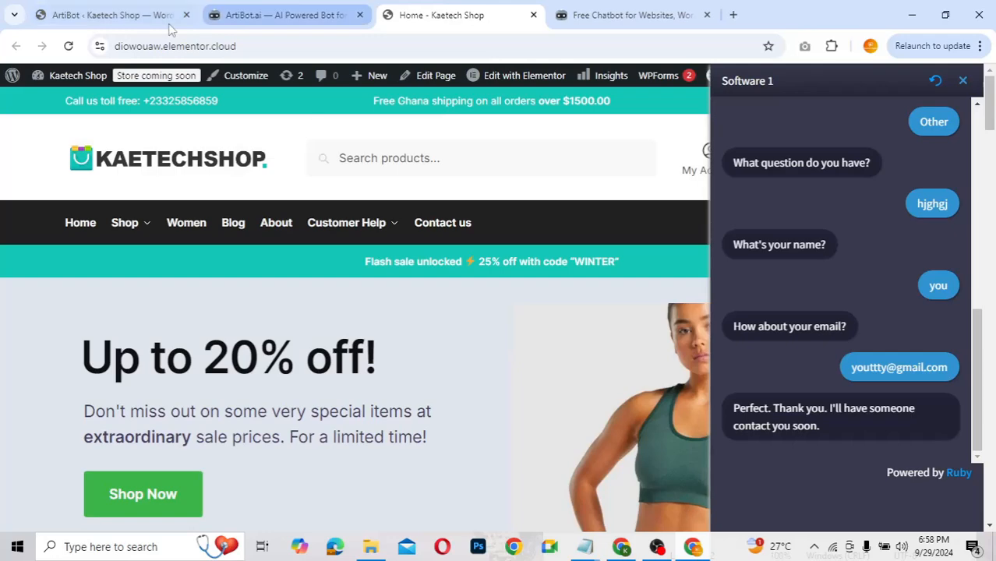
{"action": "left_click", "coordinate": [231, 11]}
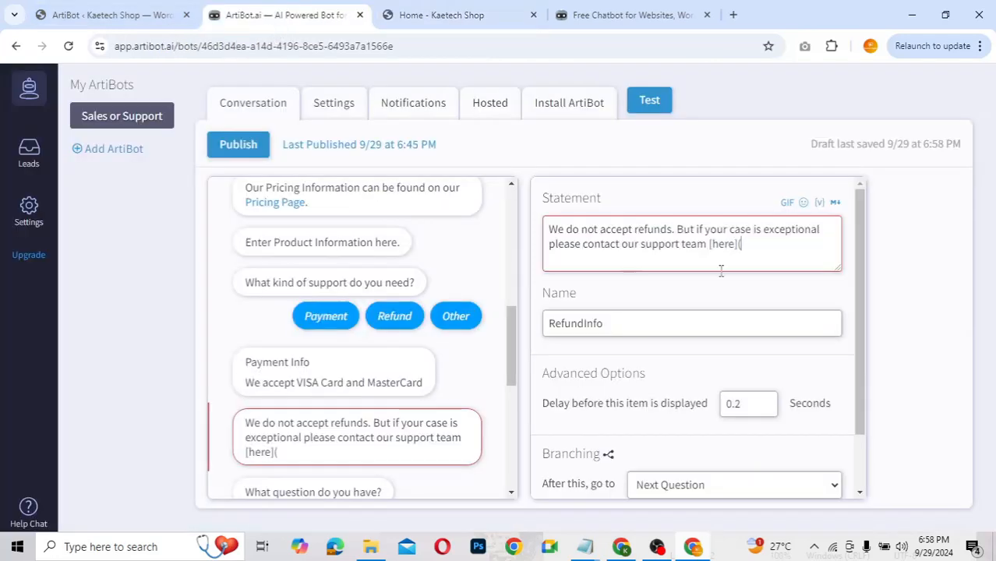
Step: Paste the contact-us URL and close the link with ')' to complete the refund message
{"action": "key", "text": "ctrl+v"}
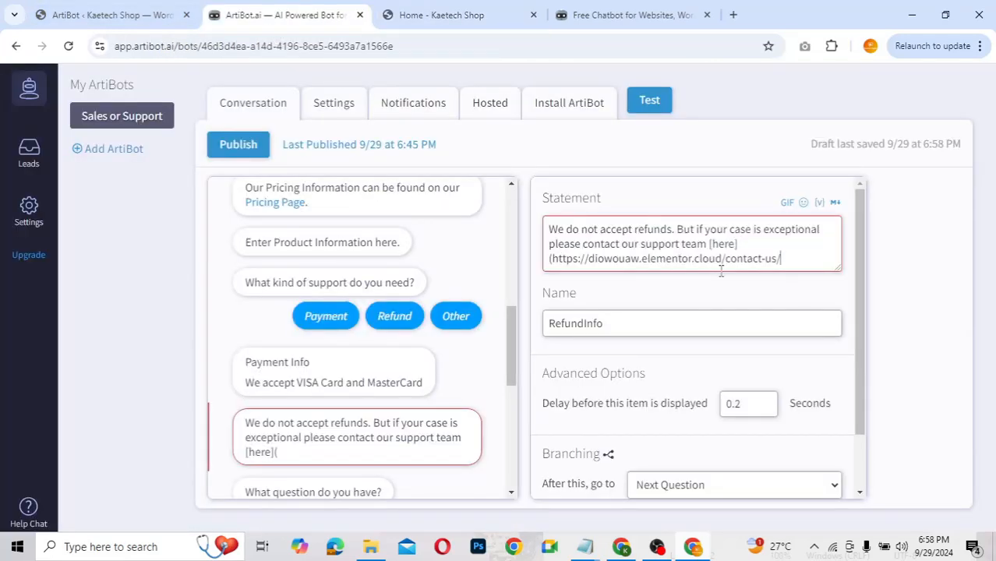
{"action": "type", "text": ")"}
{"action": "left_click", "coordinate": [706, 290]}
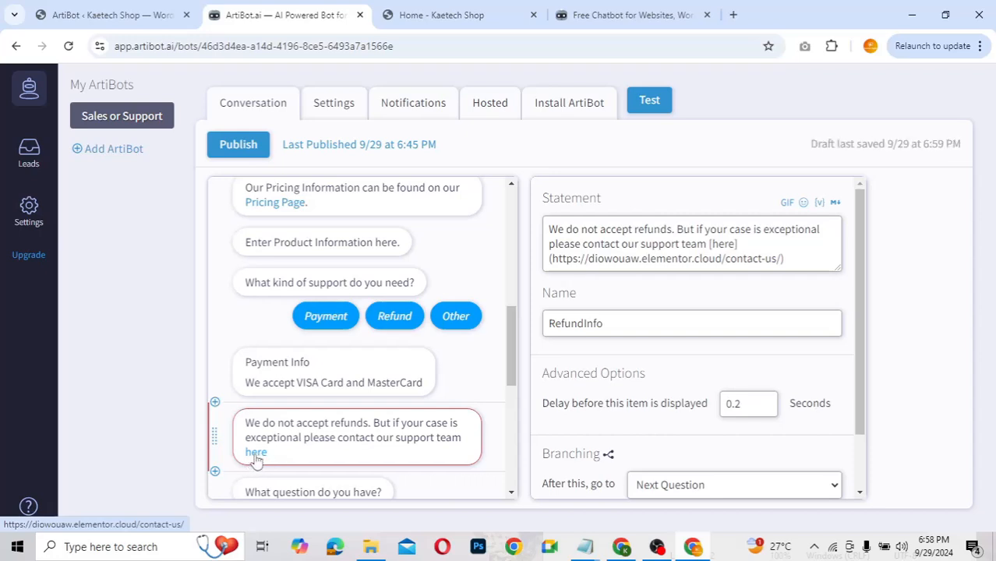
{"action": "scroll", "coordinate": [654, 301], "scroll_direction": "down", "scroll_amount": 2}
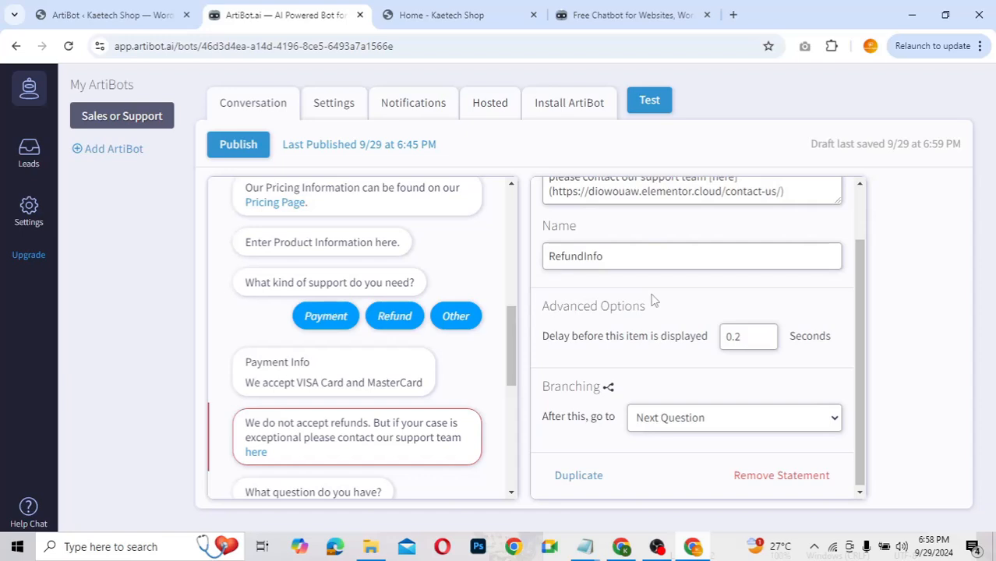
{"action": "scroll", "coordinate": [653, 301], "scroll_direction": "up", "scroll_amount": 2}
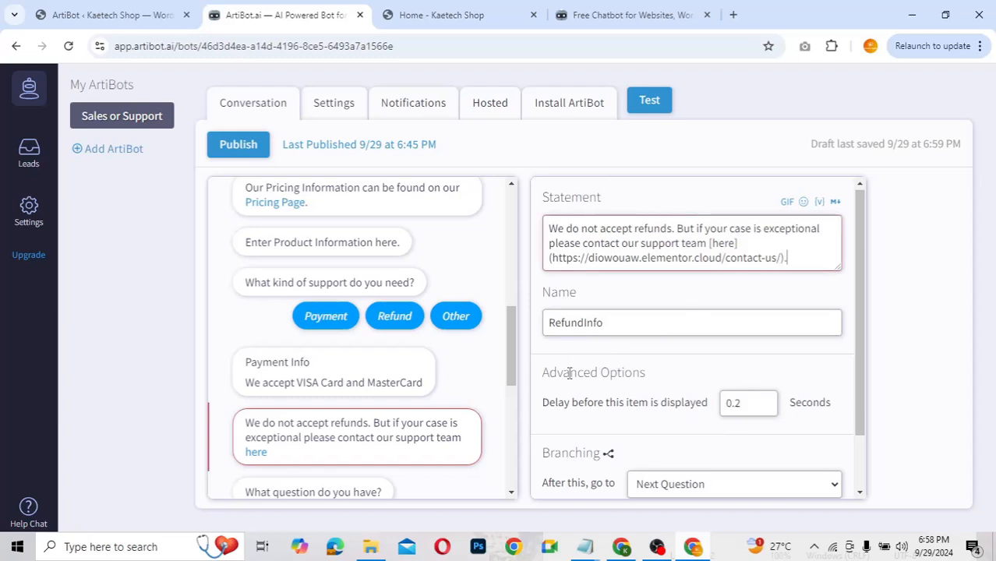
{"action": "left_click", "coordinate": [481, 399]}
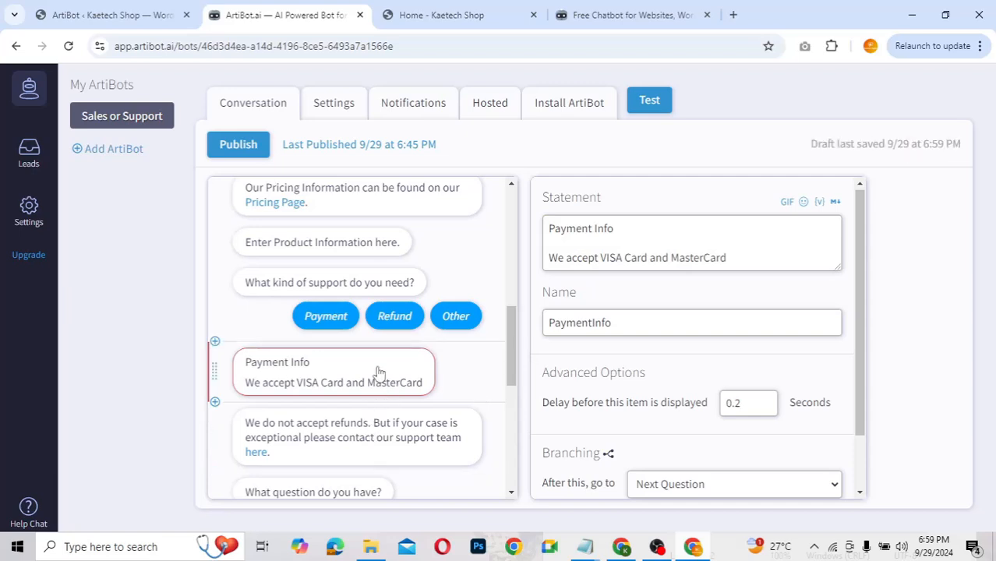
Step: Route Payment to PaymentInfo, Refund to RefundInfo and Other to OtherQuestion
{"action": "left_click", "coordinate": [357, 313]}
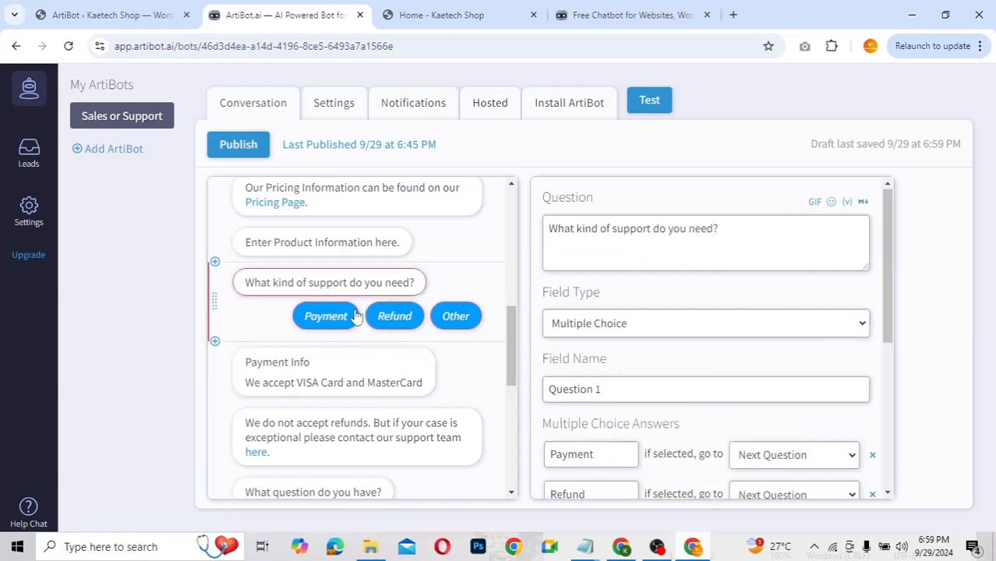
{"action": "scroll", "coordinate": [694, 364], "scroll_direction": "down", "scroll_amount": 2}
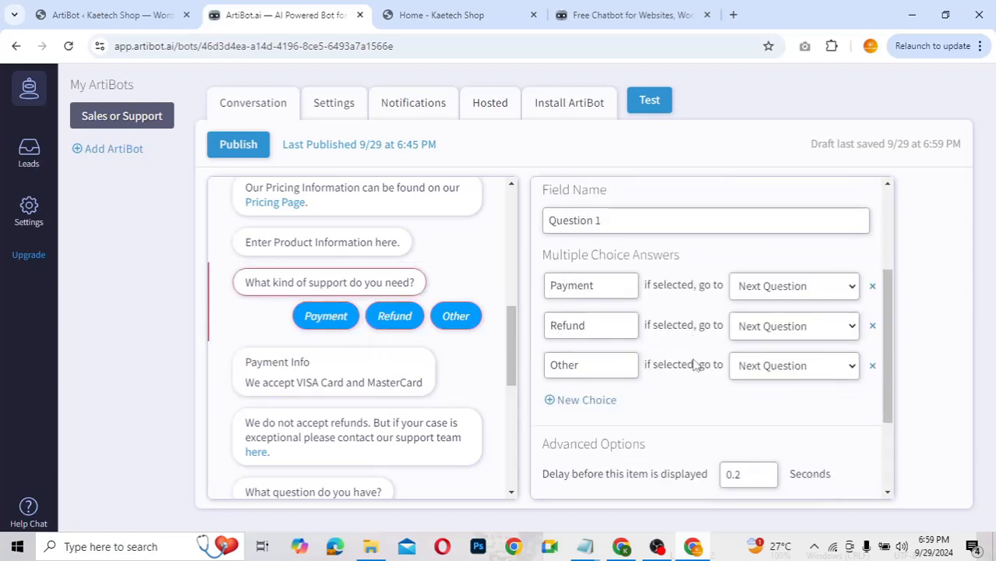
{"action": "left_click", "coordinate": [777, 288]}
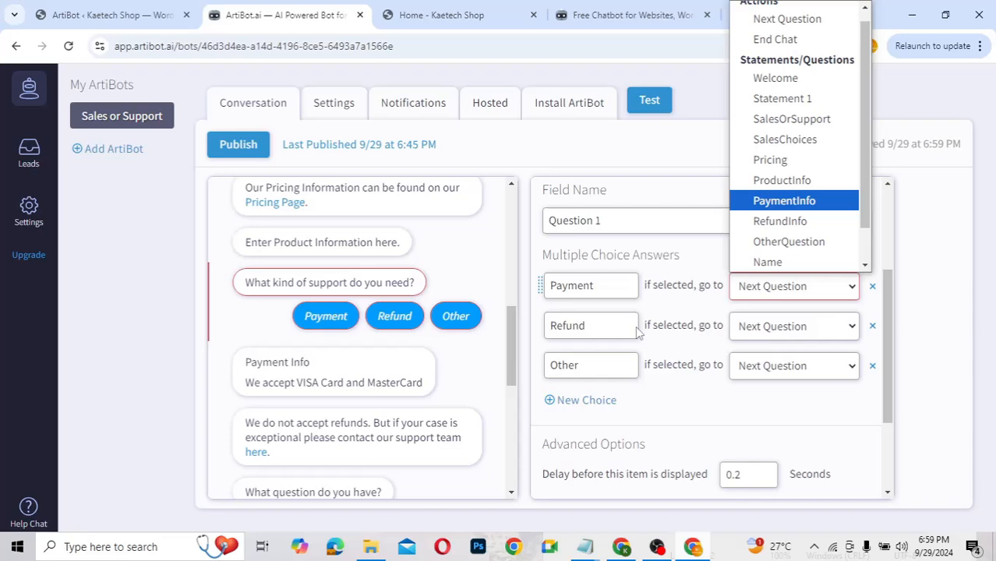
{"action": "left_click", "coordinate": [771, 202]}
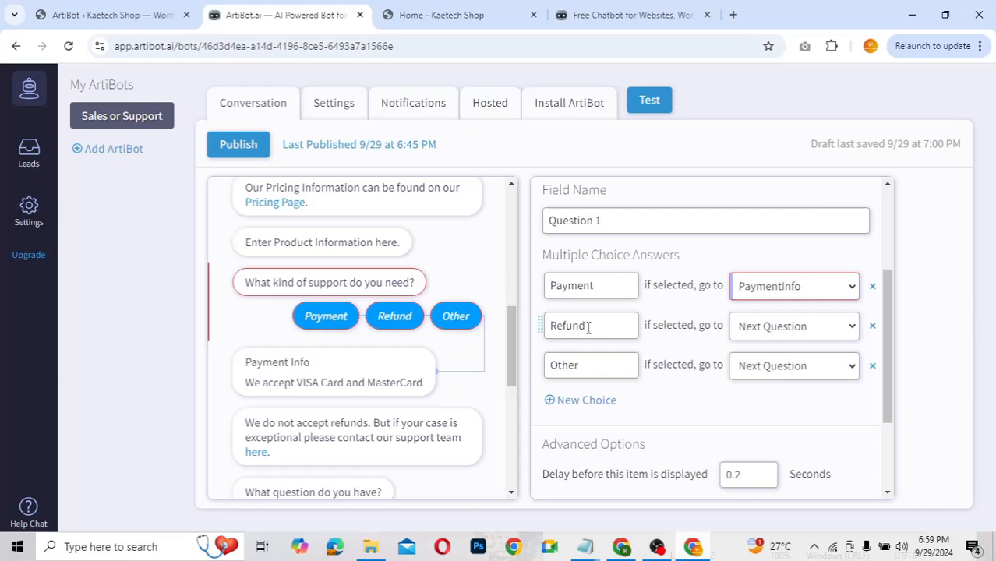
{"action": "left_click", "coordinate": [785, 328]}
{"action": "scroll", "coordinate": [782, 265], "scroll_direction": "down", "scroll_amount": 1}
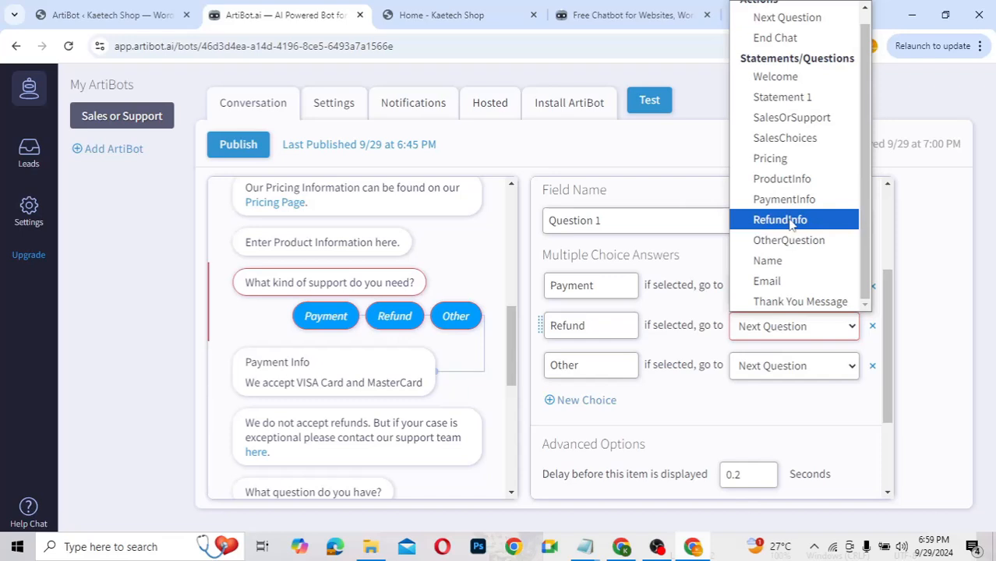
{"action": "left_click", "coordinate": [789, 219]}
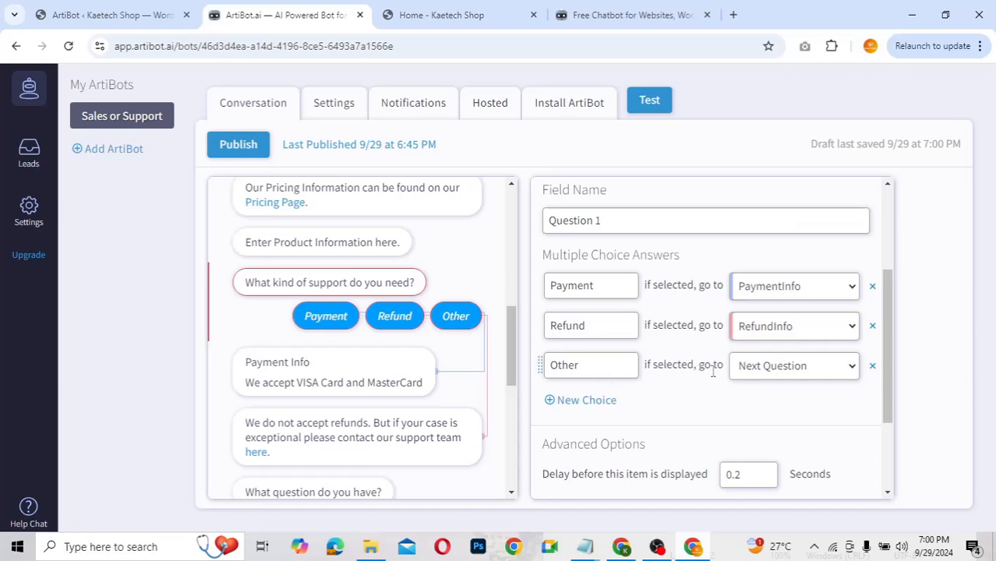
{"action": "left_click", "coordinate": [786, 371]}
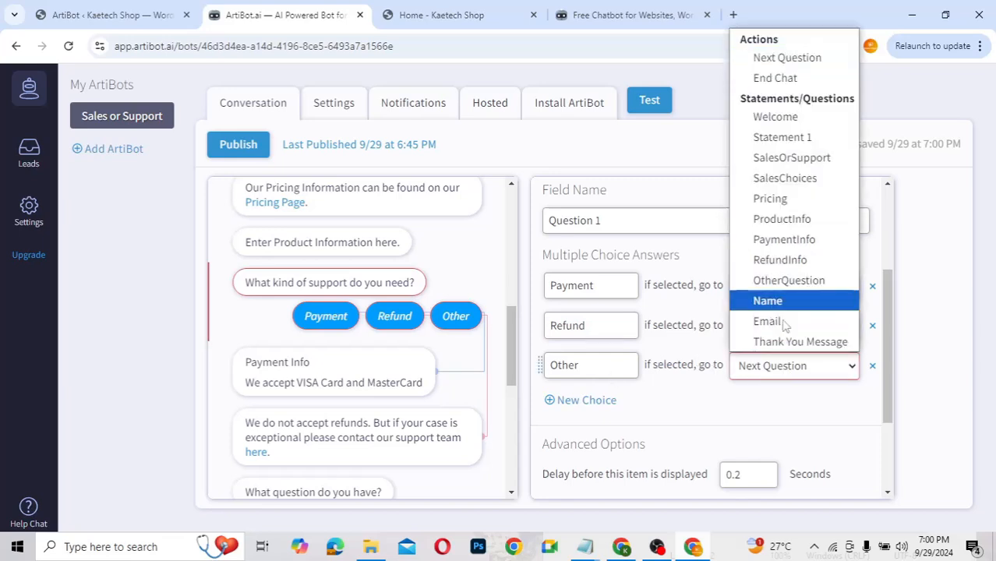
{"action": "key", "text": "Escape"}
{"action": "left_click", "coordinate": [778, 293]}
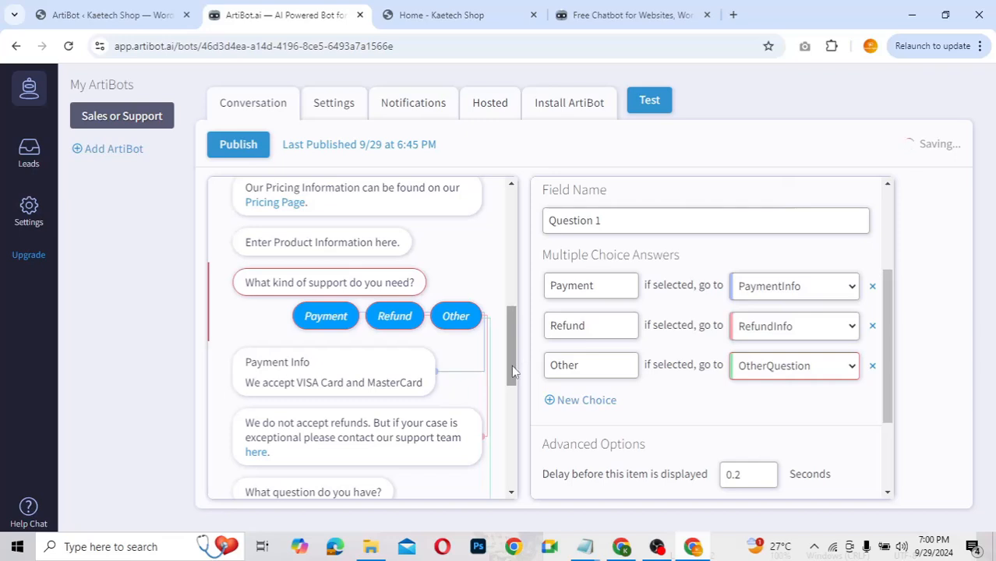
{"action": "left_click_drag", "start_coordinate": [511, 365], "coordinate": [506, 399]}
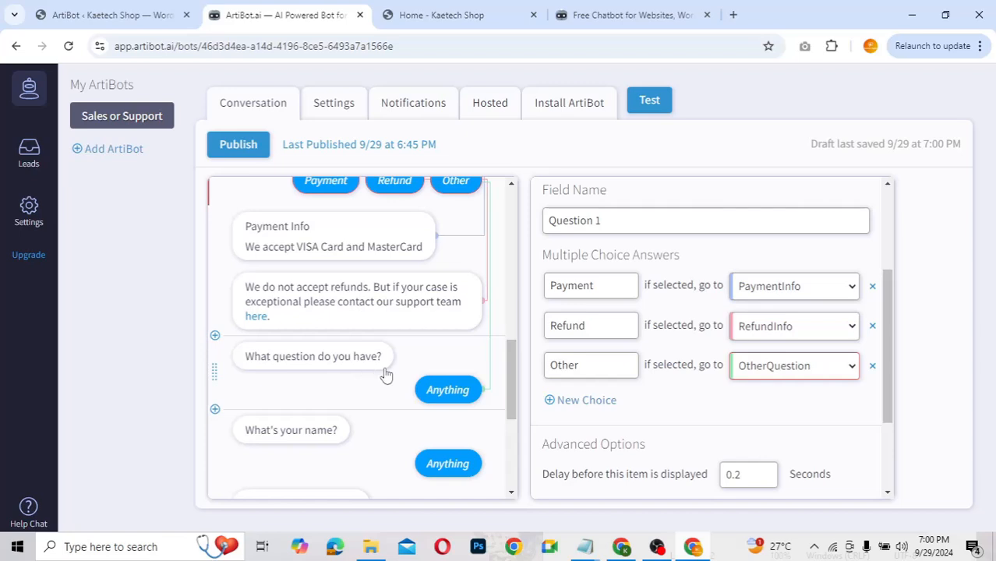
{"action": "left_click_drag", "start_coordinate": [513, 375], "coordinate": [510, 440]}
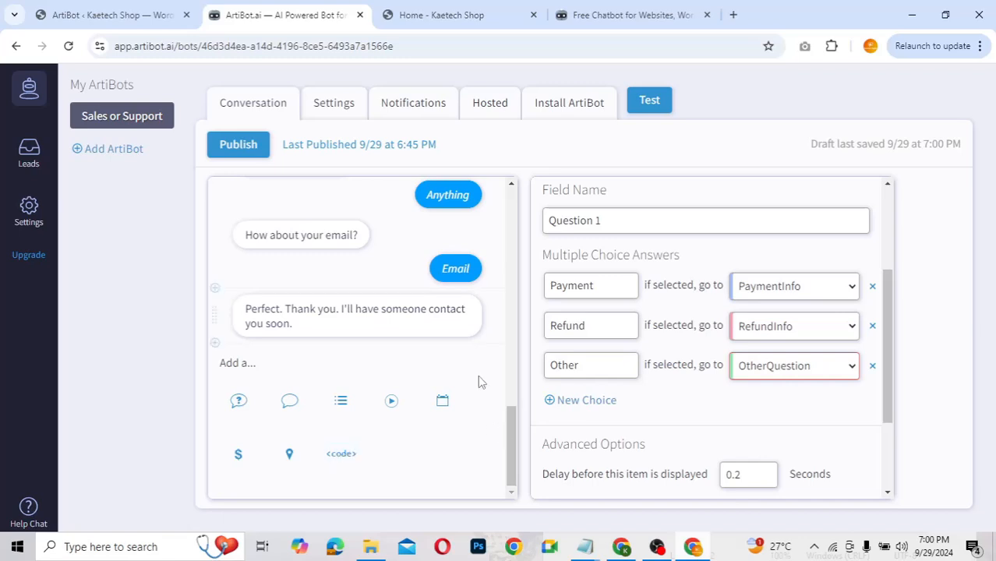
Step: Try publishing, dismiss the '3 unreachable' warning, and find the pink-flagged support messages
{"action": "scroll", "coordinate": [462, 332], "scroll_direction": "up", "scroll_amount": 3}
{"action": "scroll", "coordinate": [461, 333], "scroll_direction": "down", "scroll_amount": 3}
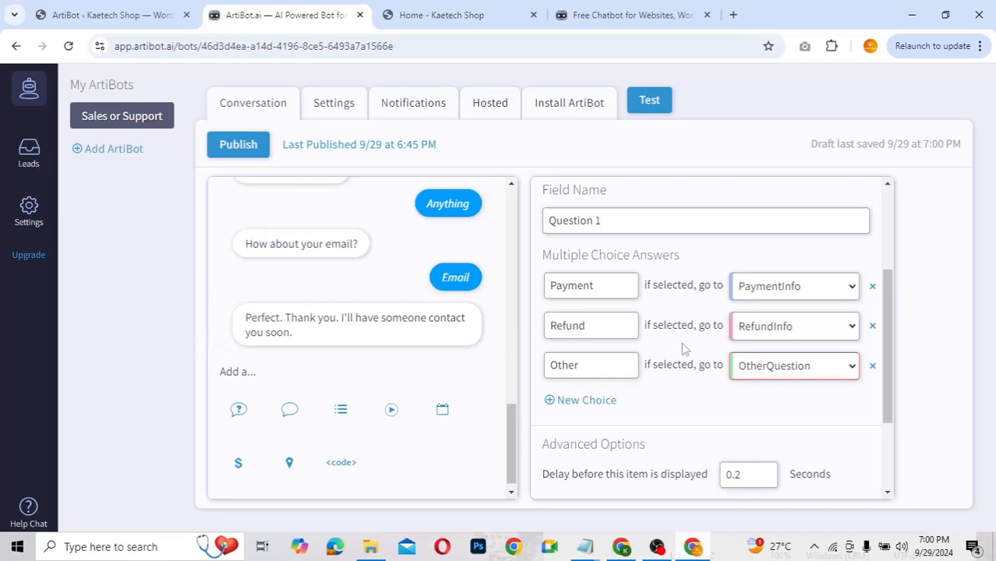
{"action": "scroll", "coordinate": [685, 350], "scroll_direction": "up", "scroll_amount": 2}
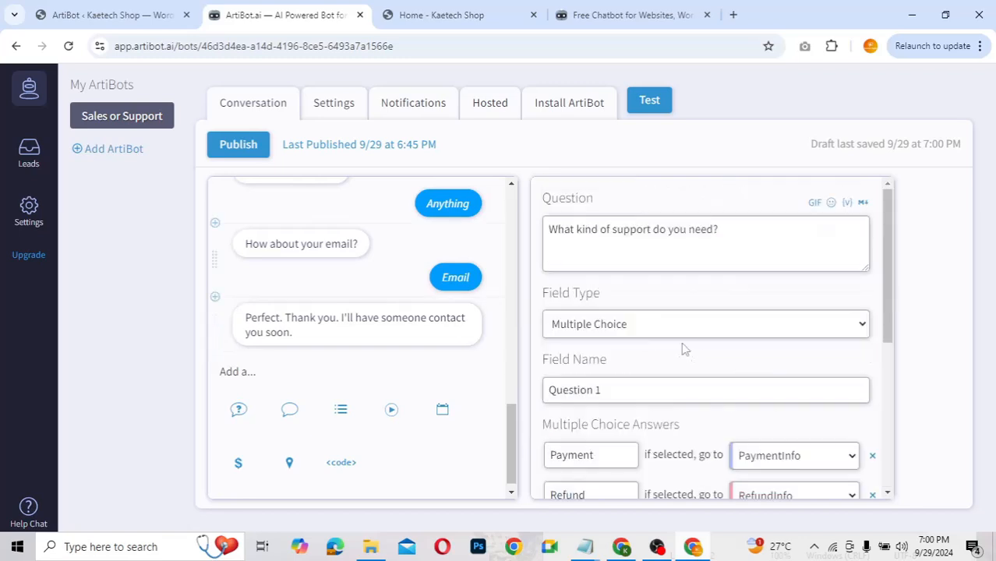
{"action": "left_click", "coordinate": [230, 147]}
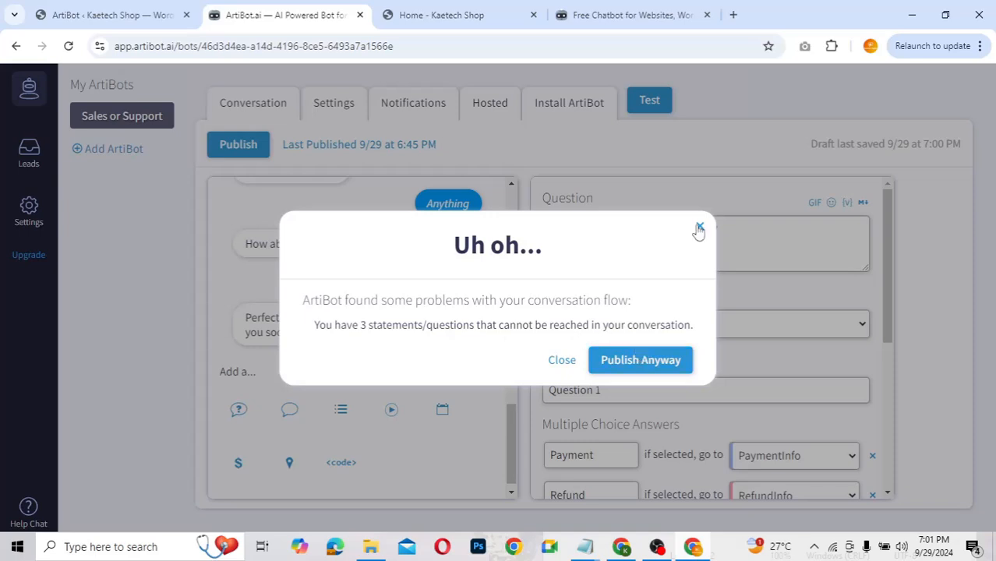
{"action": "left_click", "coordinate": [694, 226]}
{"action": "scroll", "coordinate": [380, 290], "scroll_direction": "up", "scroll_amount": 4}
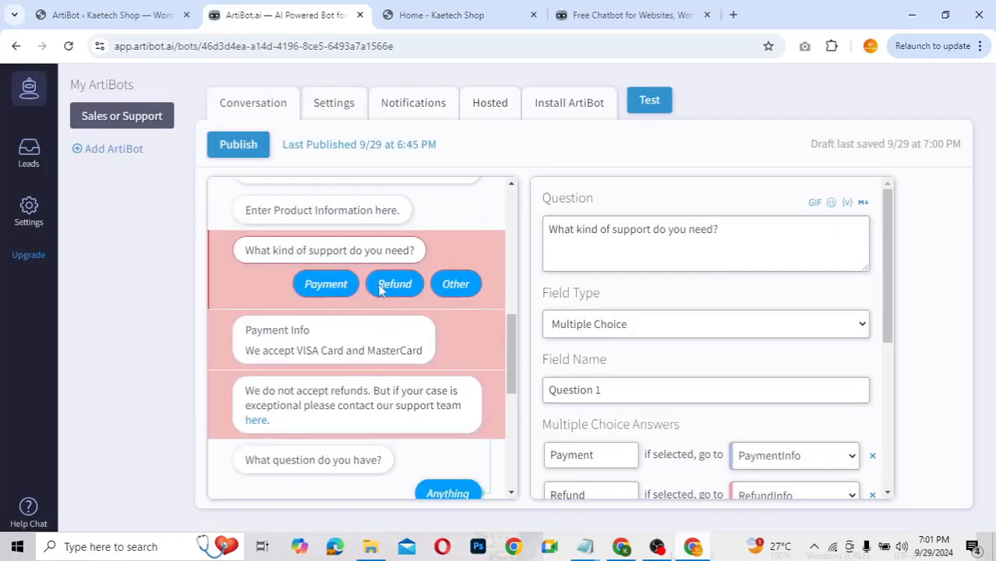
{"action": "scroll", "coordinate": [381, 290], "scroll_direction": "down", "scroll_amount": 1}
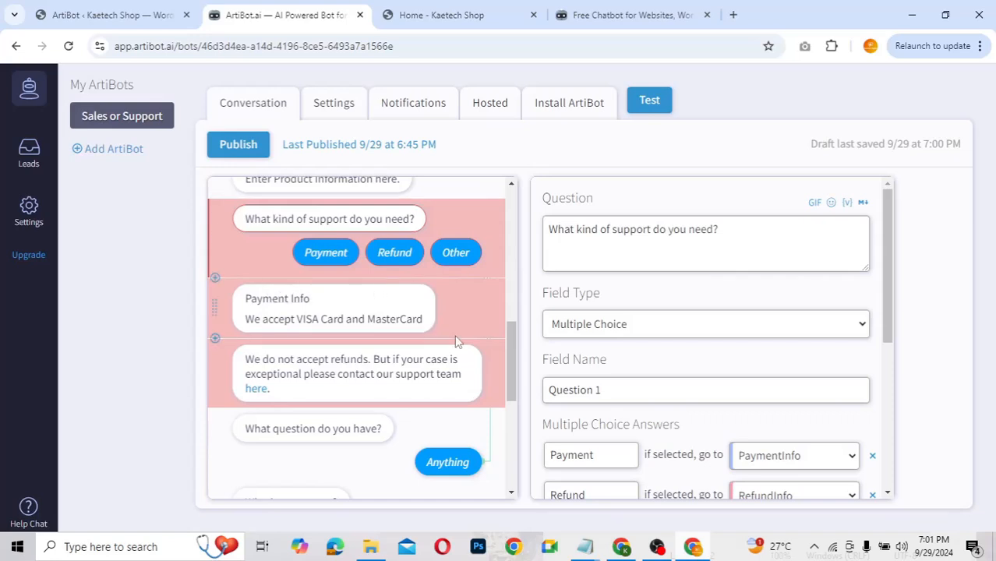
{"action": "scroll", "coordinate": [457, 341], "scroll_direction": "up", "scroll_amount": 3}
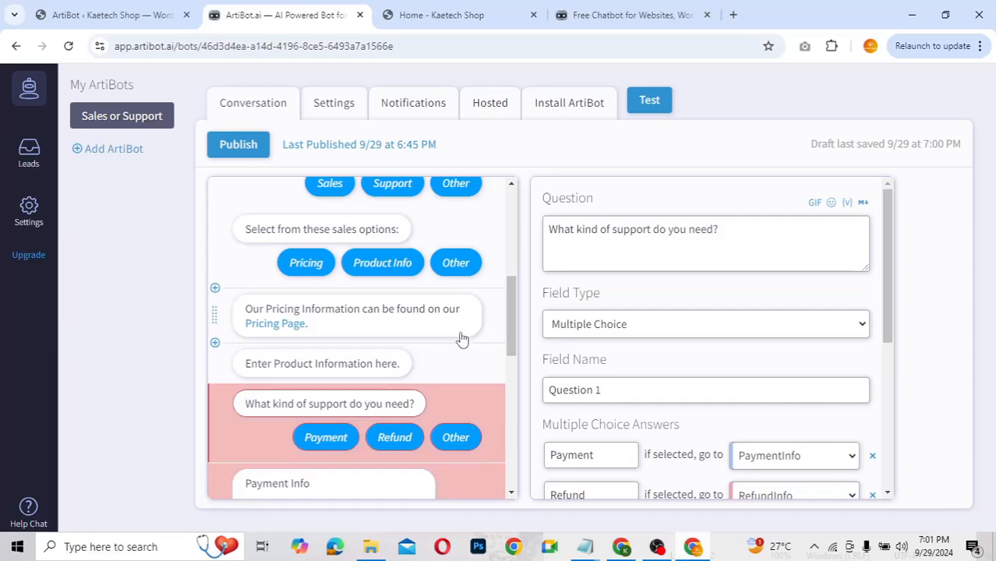
{"action": "scroll", "coordinate": [461, 339], "scroll_direction": "up", "scroll_amount": 2}
{"action": "scroll", "coordinate": [461, 339], "scroll_direction": "down", "scroll_amount": 2}
{"action": "scroll", "coordinate": [460, 337], "scroll_direction": "up", "scroll_amount": 1}
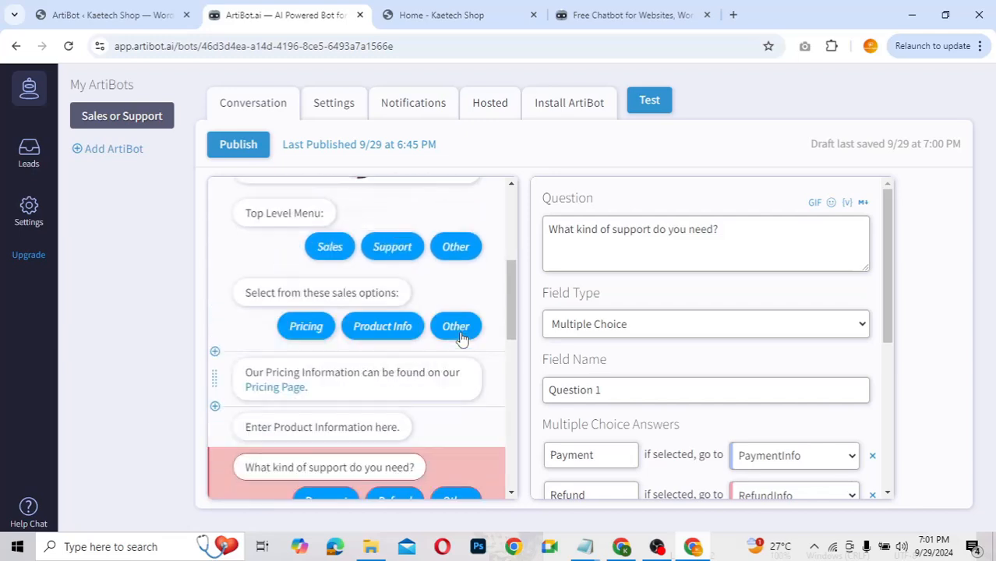
Step: Check the Top Level Menu's Support destinations, then open the 'What kind of support do you need?' question
{"action": "left_click", "coordinate": [400, 252]}
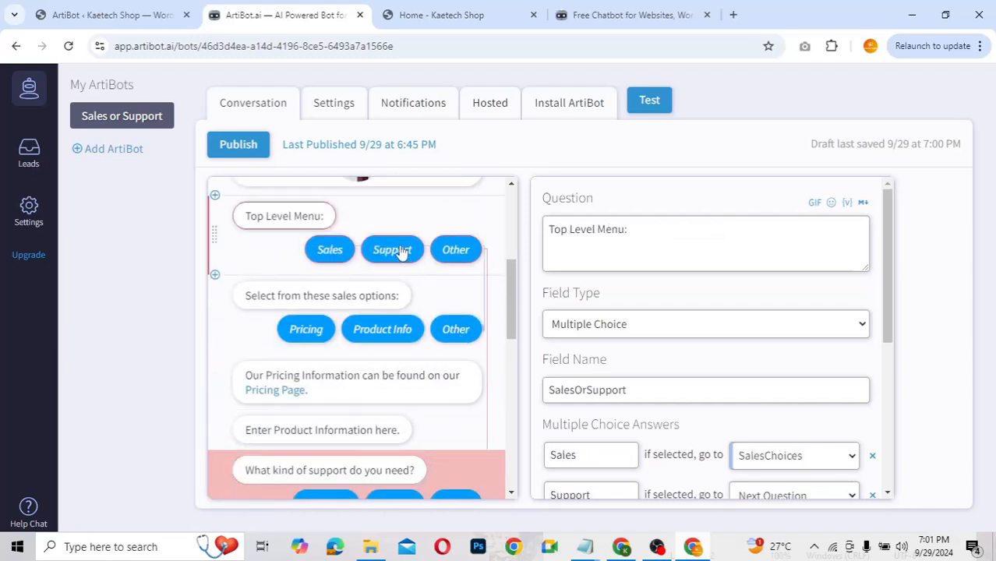
{"action": "scroll", "coordinate": [652, 371], "scroll_direction": "down", "scroll_amount": 2}
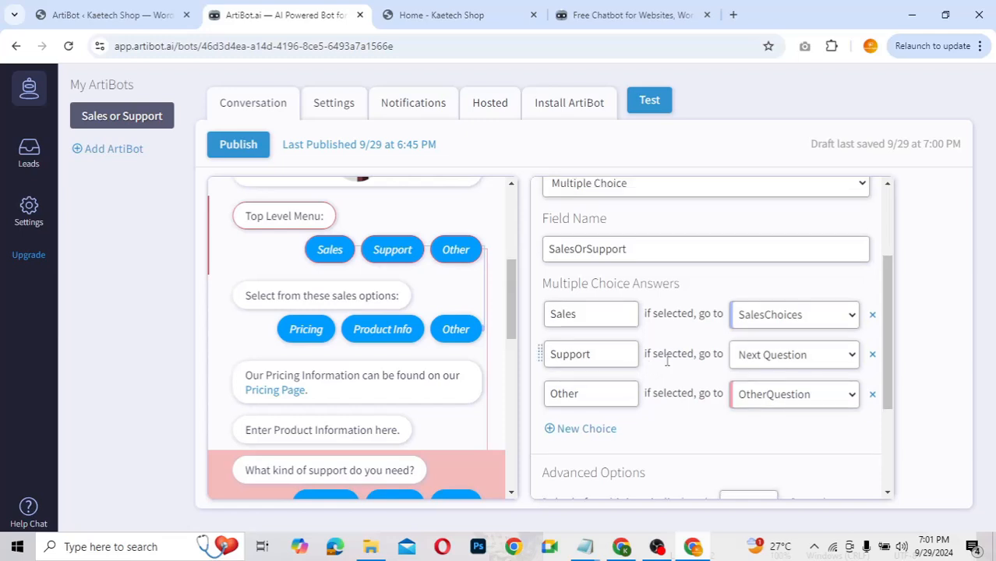
{"action": "left_click", "coordinate": [776, 356]}
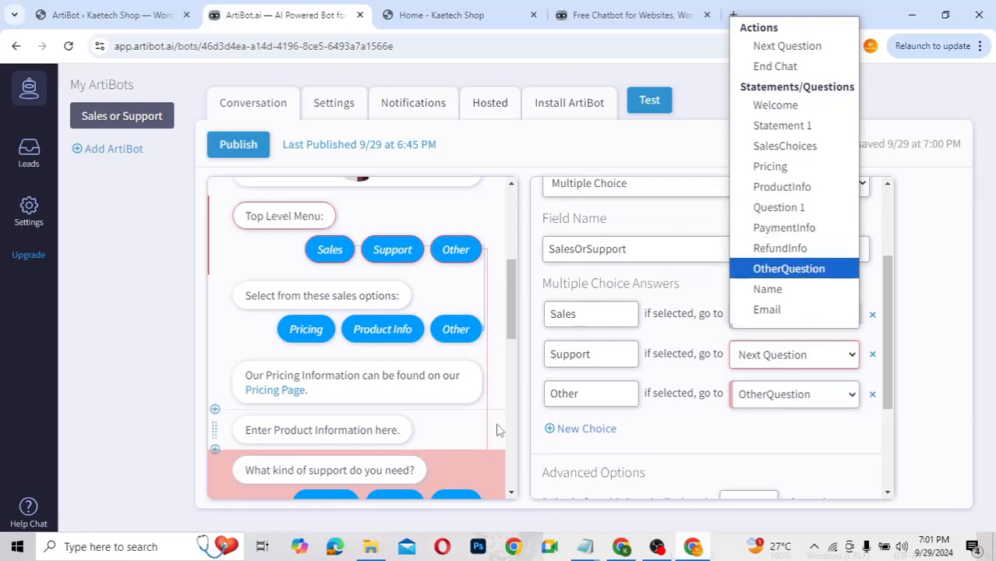
{"action": "scroll", "coordinate": [471, 441], "scroll_direction": "down", "scroll_amount": 2}
{"action": "left_click", "coordinate": [462, 356]}
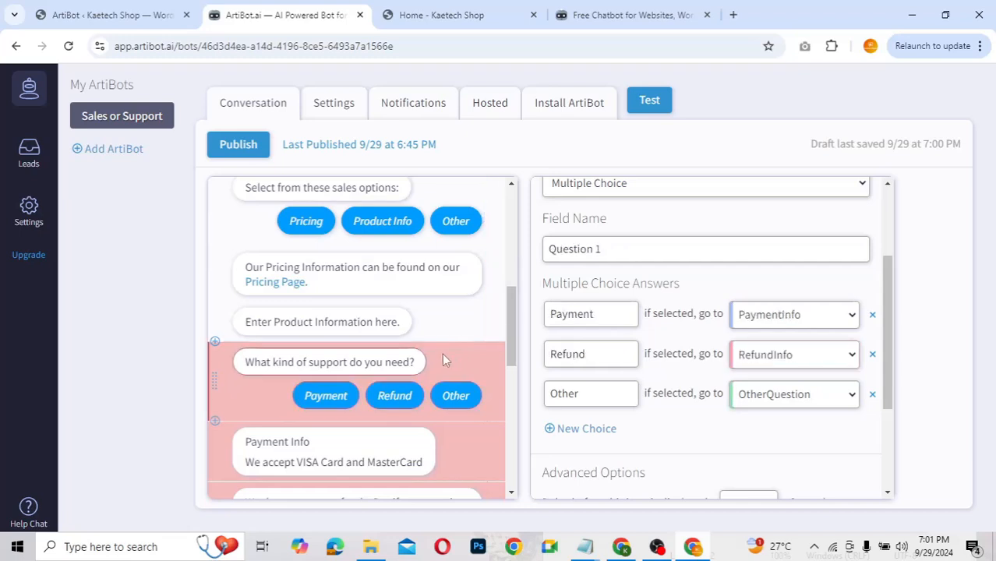
Step: Rename the support question's field name from Question 1 to supportinfo
{"action": "left_click", "coordinate": [603, 249]}
{"action": "triple_click", "coordinate": [603, 249]}
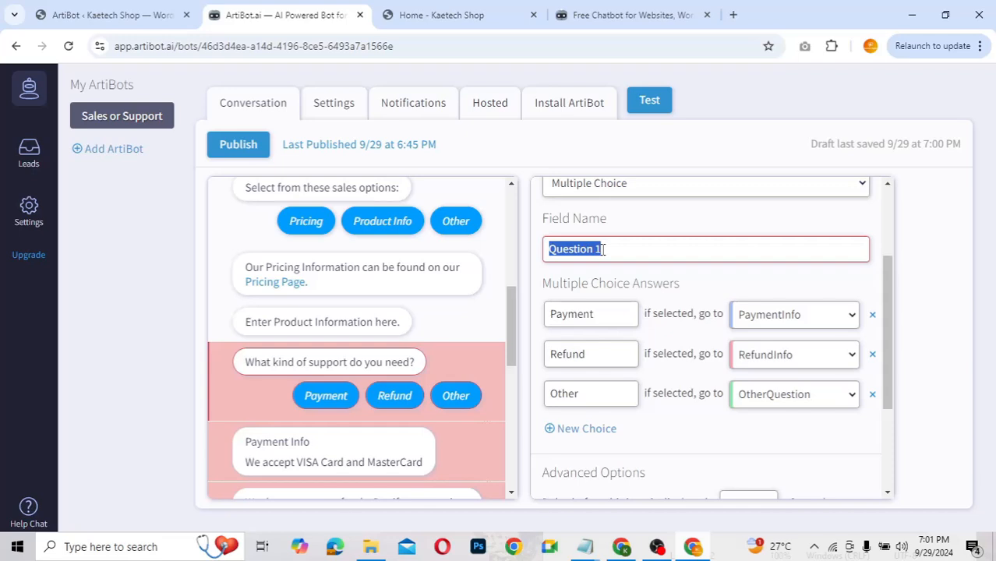
{"action": "type", "text": "supportinfo"}
{"action": "left_click", "coordinate": [467, 318]}
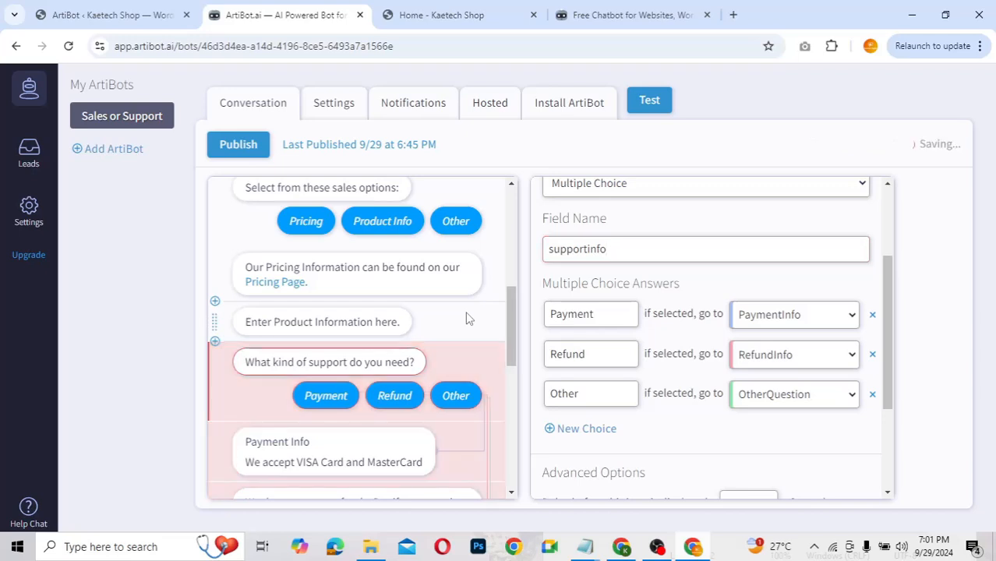
Step: Set the Top Level Menu's Support answer to go to supportinfo
{"action": "scroll", "coordinate": [467, 318], "scroll_direction": "up", "scroll_amount": 2}
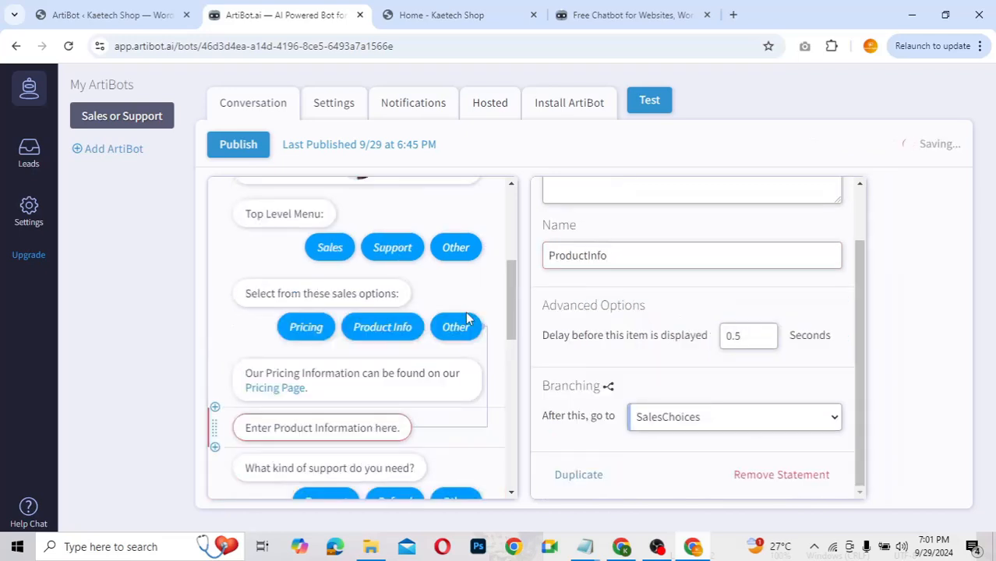
{"action": "scroll", "coordinate": [467, 317], "scroll_direction": "up", "scroll_amount": 2}
{"action": "scroll", "coordinate": [436, 322], "scroll_direction": "down", "scroll_amount": 1}
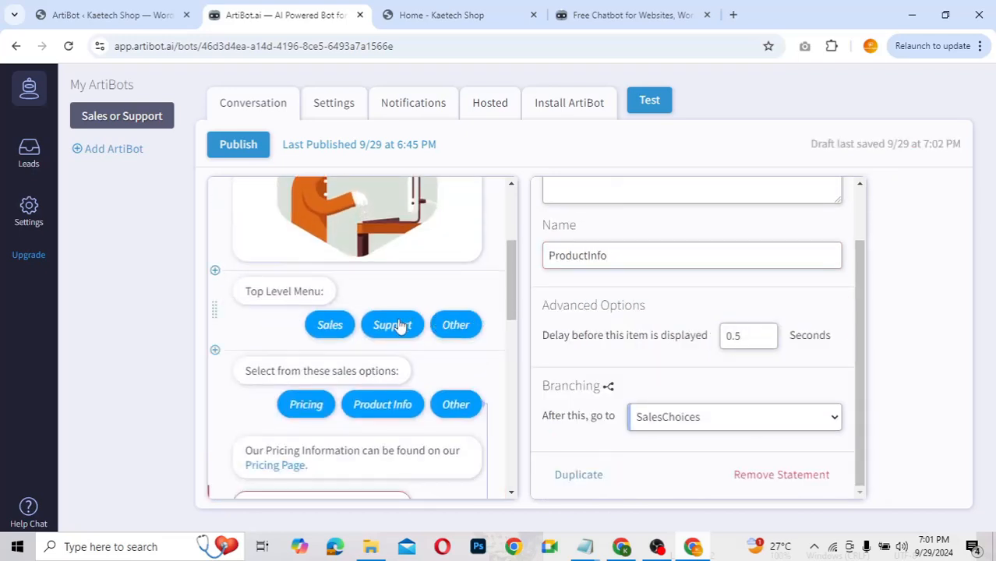
{"action": "left_click", "coordinate": [398, 324]}
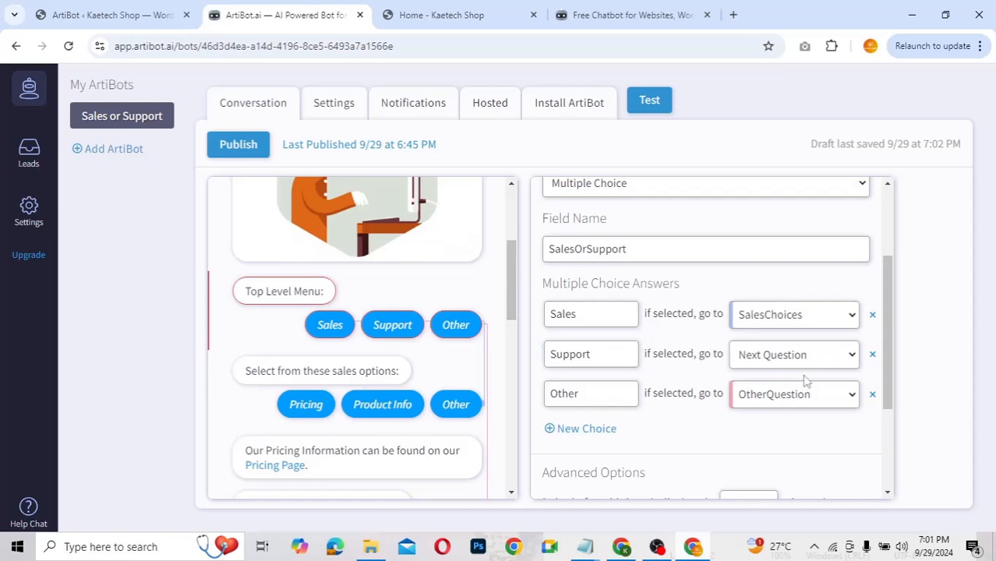
{"action": "left_click", "coordinate": [791, 354]}
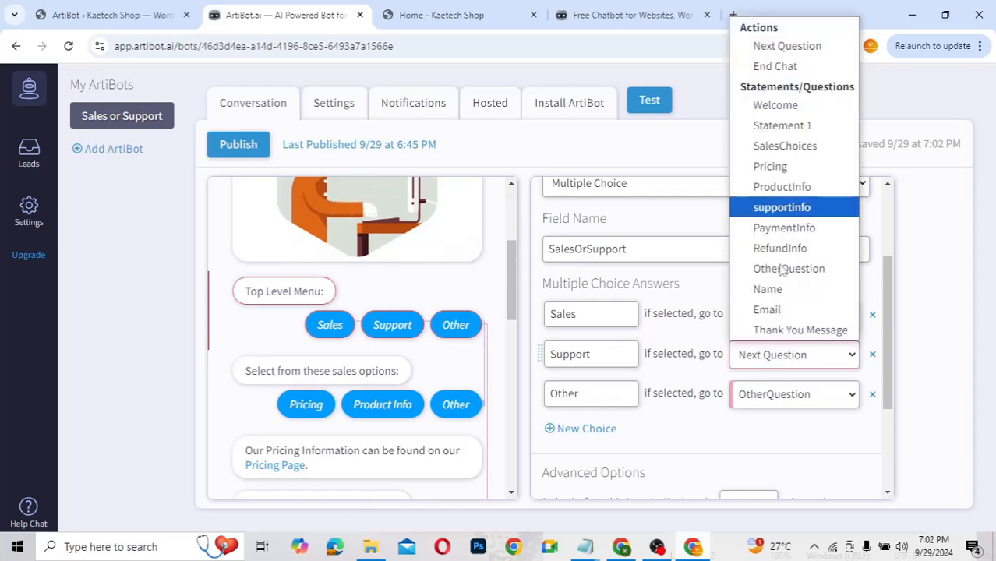
{"action": "key", "text": "Return"}
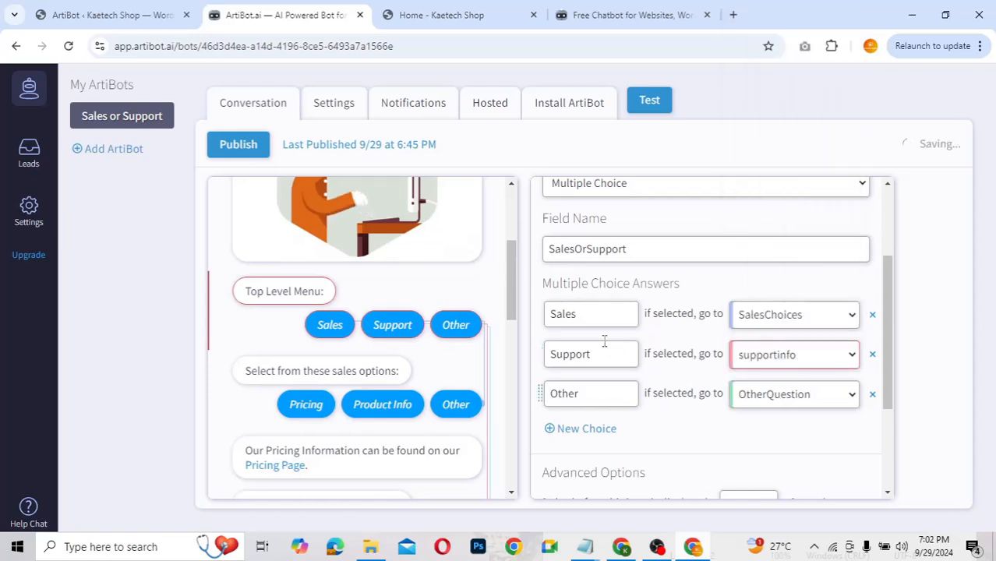
{"action": "scroll", "coordinate": [490, 296], "scroll_direction": "down", "scroll_amount": 3}
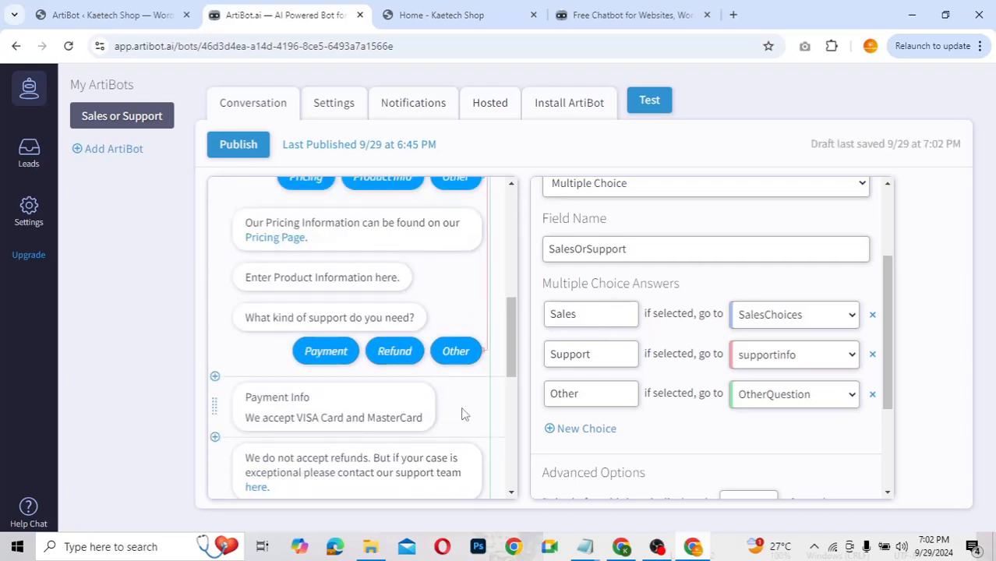
Step: Publish the corrected Sales or Support bot until all changes are saved
{"action": "left_click", "coordinate": [235, 146]}
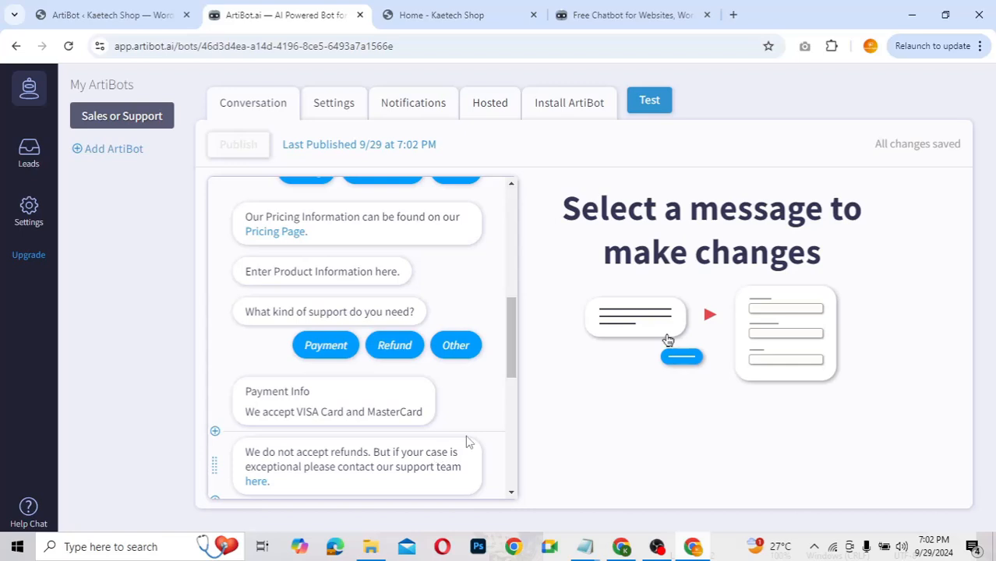
{"action": "scroll", "coordinate": [468, 442], "scroll_direction": "up", "scroll_amount": 3}
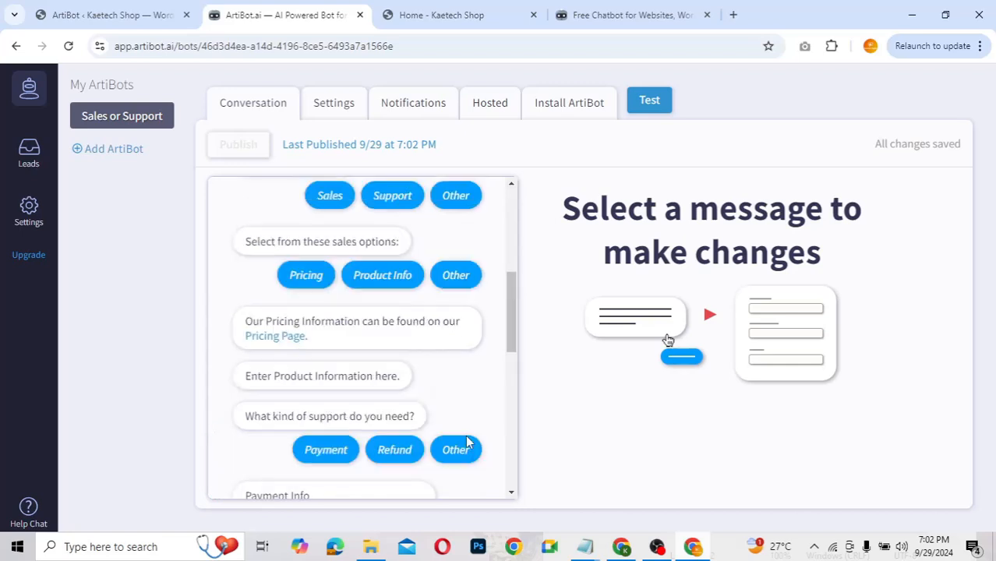
{"action": "scroll", "coordinate": [468, 442], "scroll_direction": "down", "scroll_amount": 4}
{"action": "scroll", "coordinate": [468, 442], "scroll_direction": "up", "scroll_amount": 1}
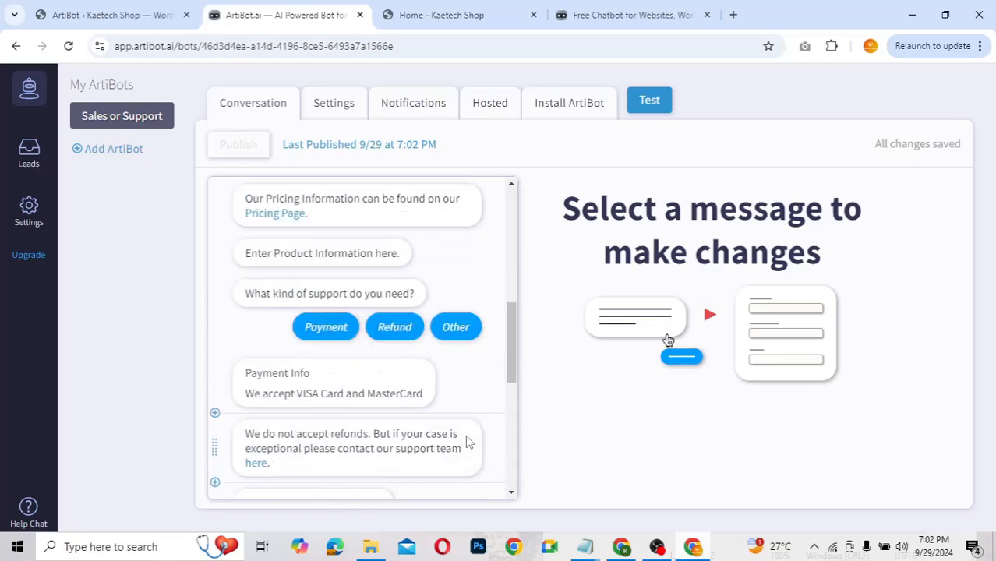
Step: Close the old chat and reload the Kaetech Shop page to load the updated bot
{"action": "left_click", "coordinate": [419, 17]}
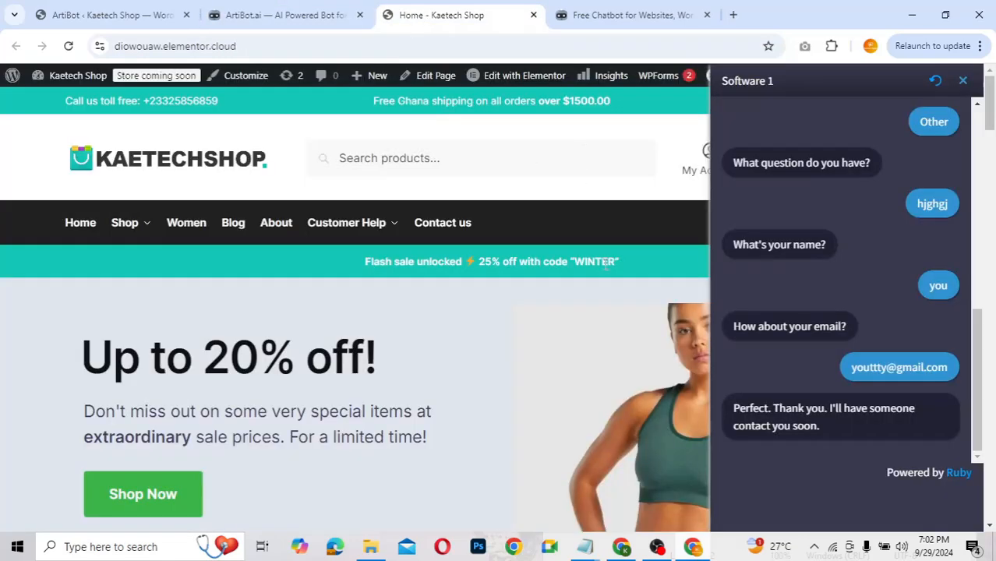
{"action": "left_click", "coordinate": [963, 80]}
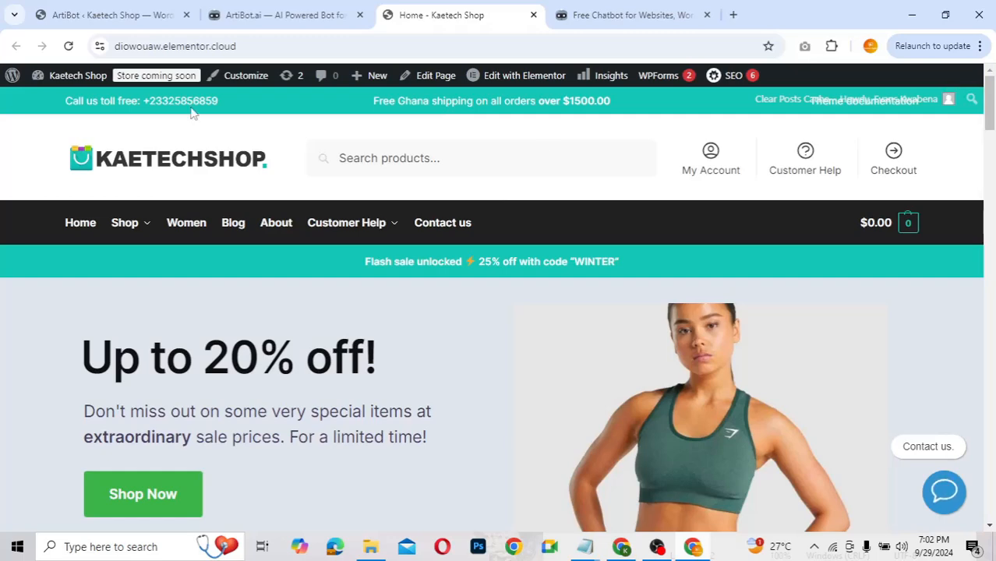
{"action": "left_click", "coordinate": [67, 48]}
Step: Test the live chat's Support → Payment path, then return to the ArtiBot editor
{"action": "left_click", "coordinate": [946, 491]}
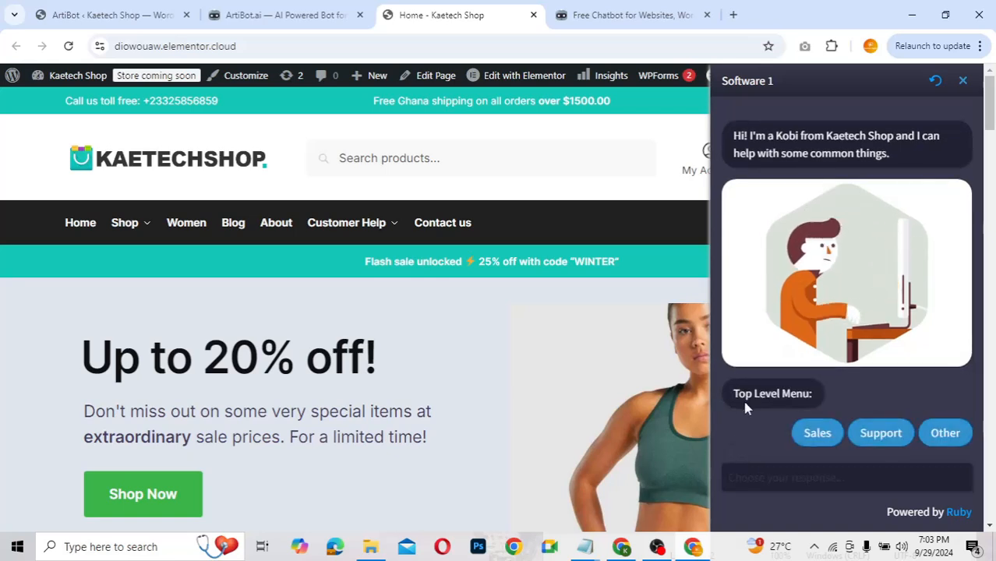
{"action": "left_click", "coordinate": [889, 441]}
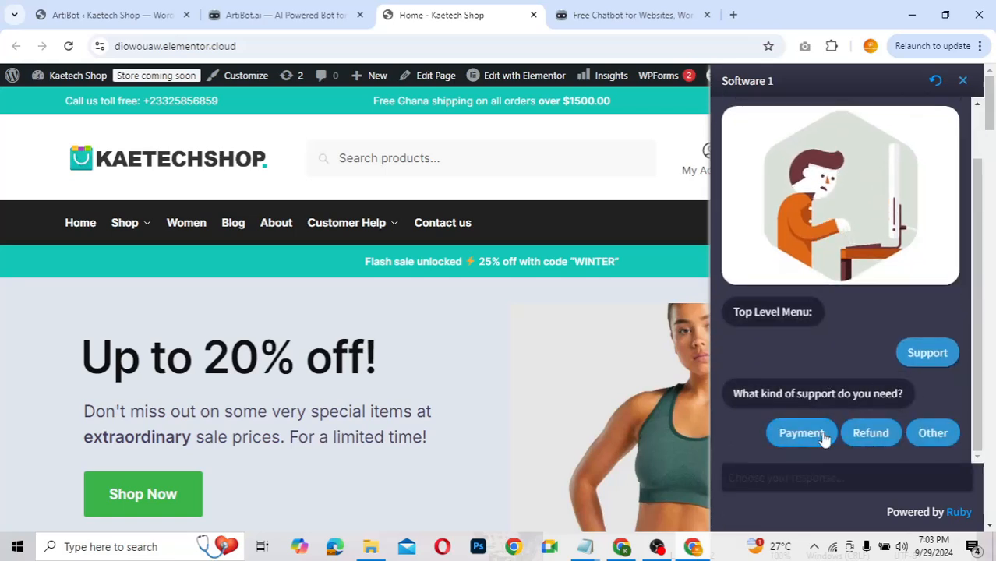
{"action": "left_click", "coordinate": [795, 439]}
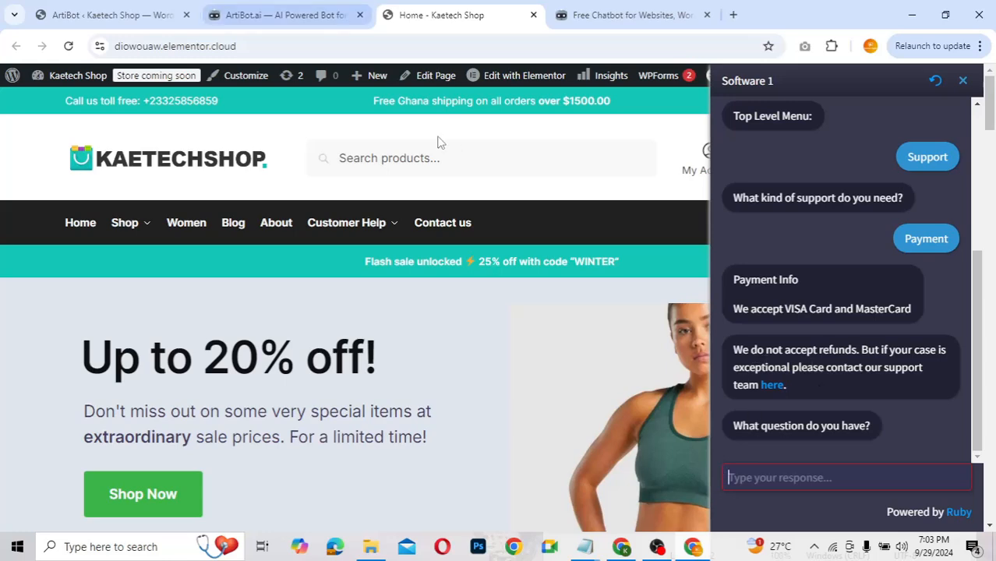
{"action": "left_click", "coordinate": [261, 11]}
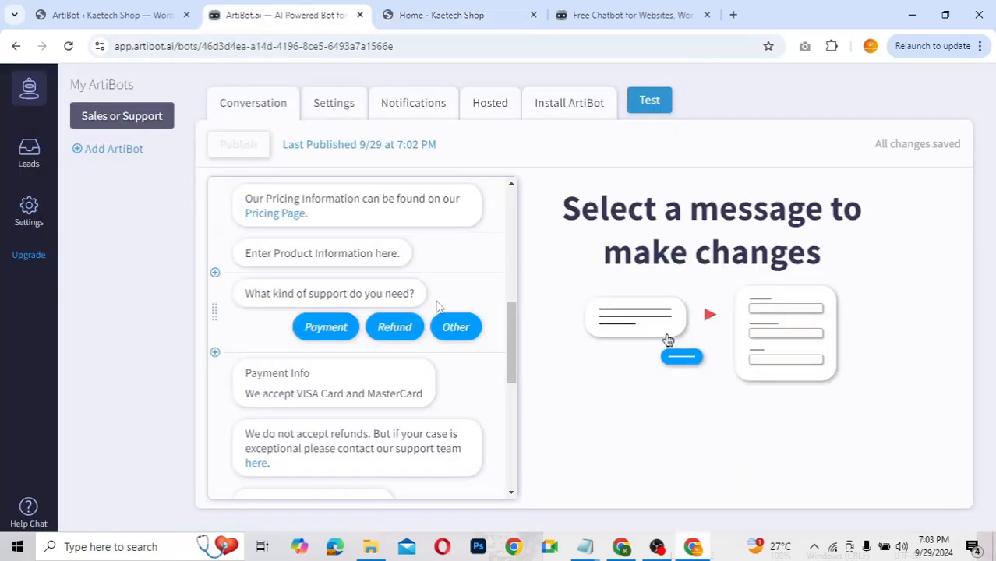
Step: Make both Payment Info and RefundInfo continue to the Name question afterwards
{"action": "scroll", "coordinate": [436, 306], "scroll_direction": "up", "scroll_amount": 3}
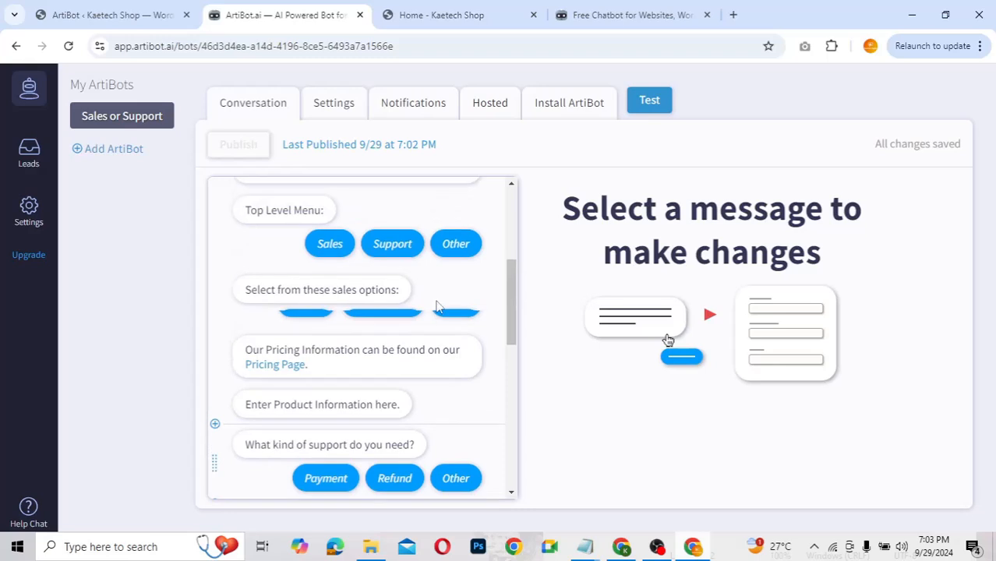
{"action": "scroll", "coordinate": [437, 306], "scroll_direction": "down", "scroll_amount": 1}
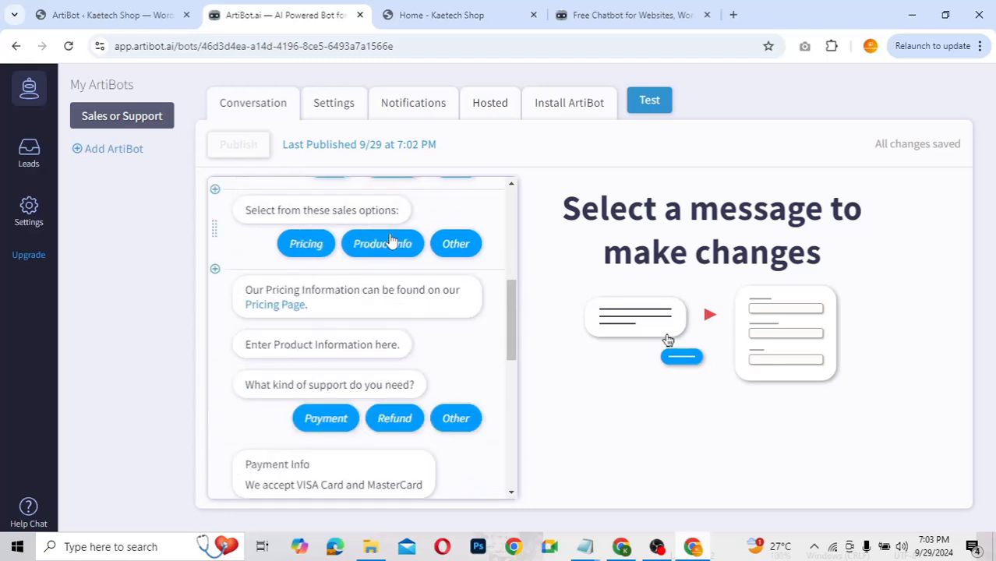
{"action": "scroll", "coordinate": [431, 243], "scroll_direction": "up", "scroll_amount": 2}
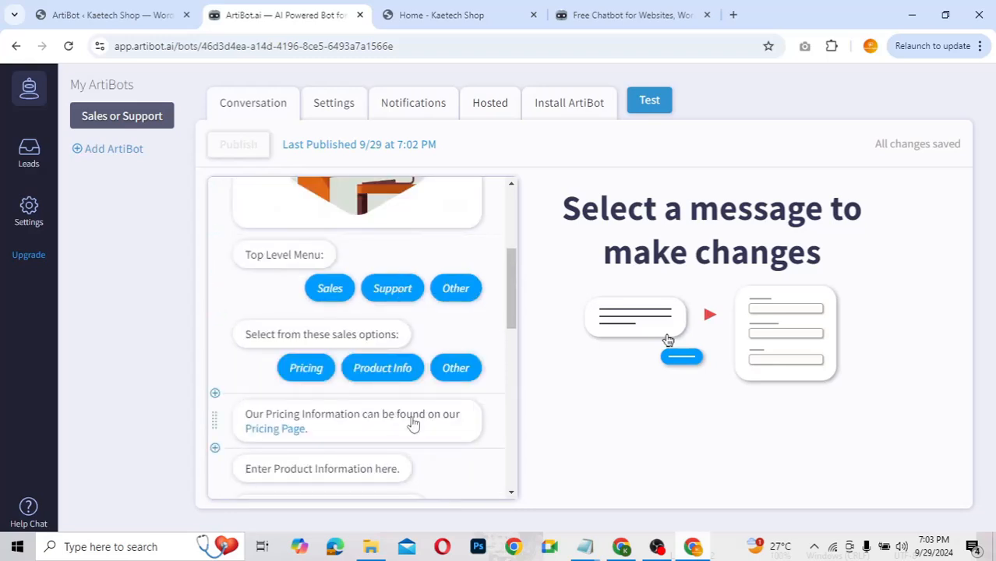
{"action": "scroll", "coordinate": [424, 371], "scroll_direction": "down", "scroll_amount": 3}
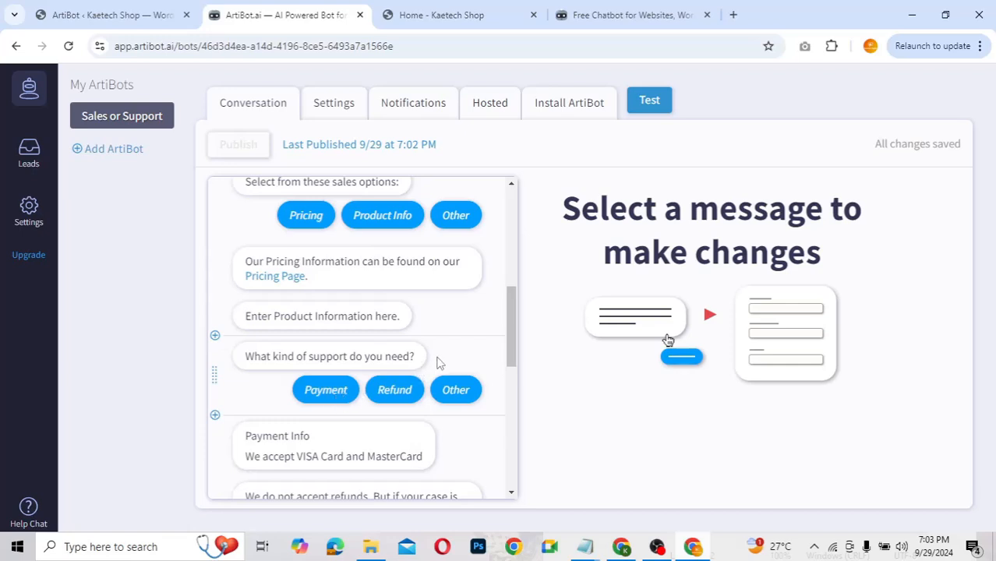
{"action": "left_click", "coordinate": [449, 362]}
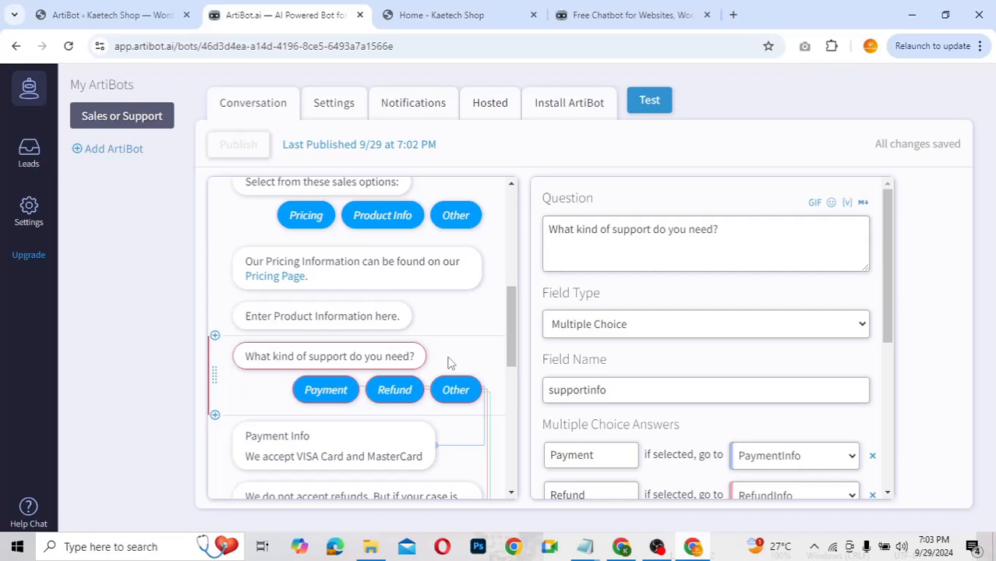
{"action": "scroll", "coordinate": [591, 418], "scroll_direction": "down", "scroll_amount": 2}
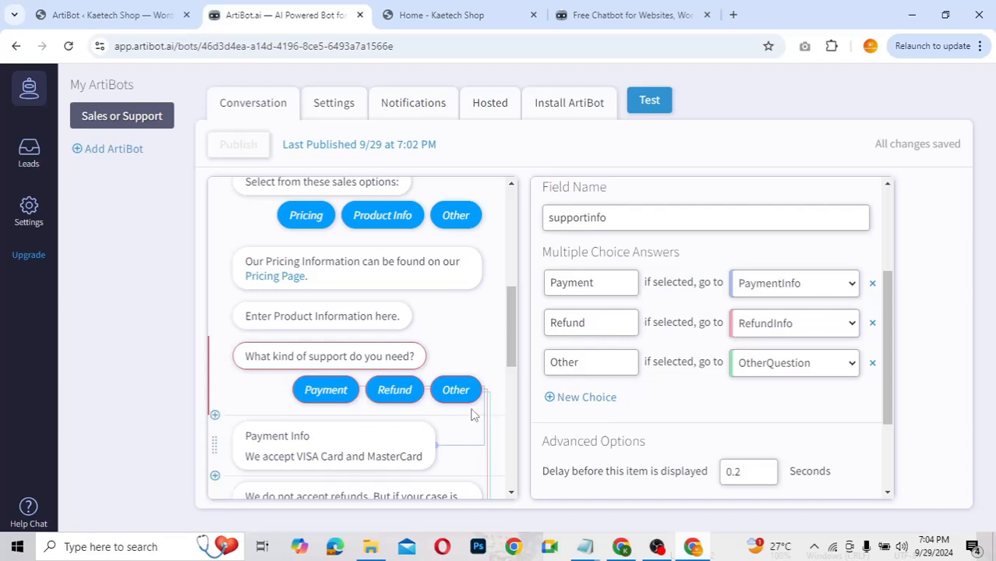
{"action": "scroll", "coordinate": [471, 417], "scroll_direction": "down", "scroll_amount": 2}
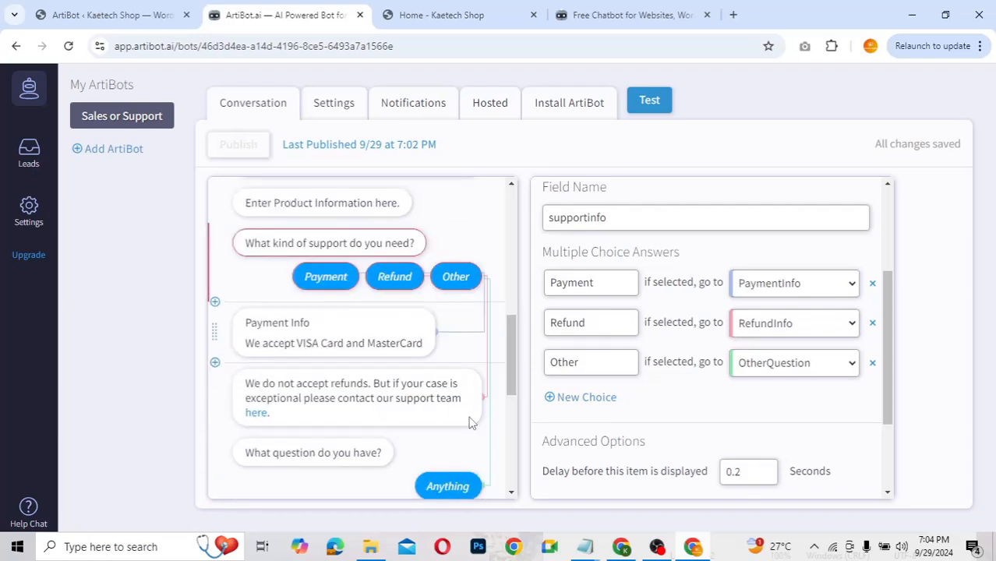
{"action": "left_click", "coordinate": [426, 349]}
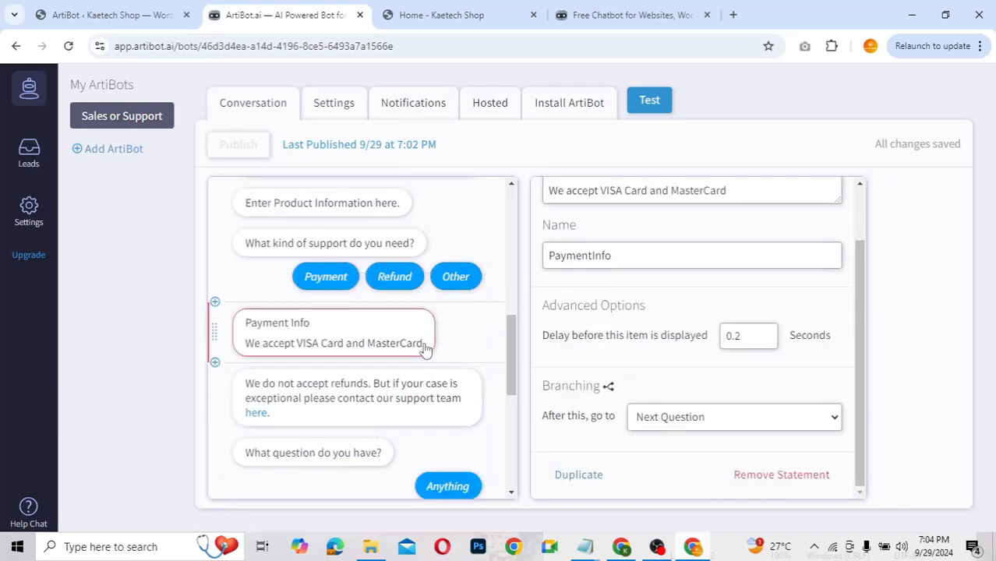
{"action": "left_click", "coordinate": [682, 419]}
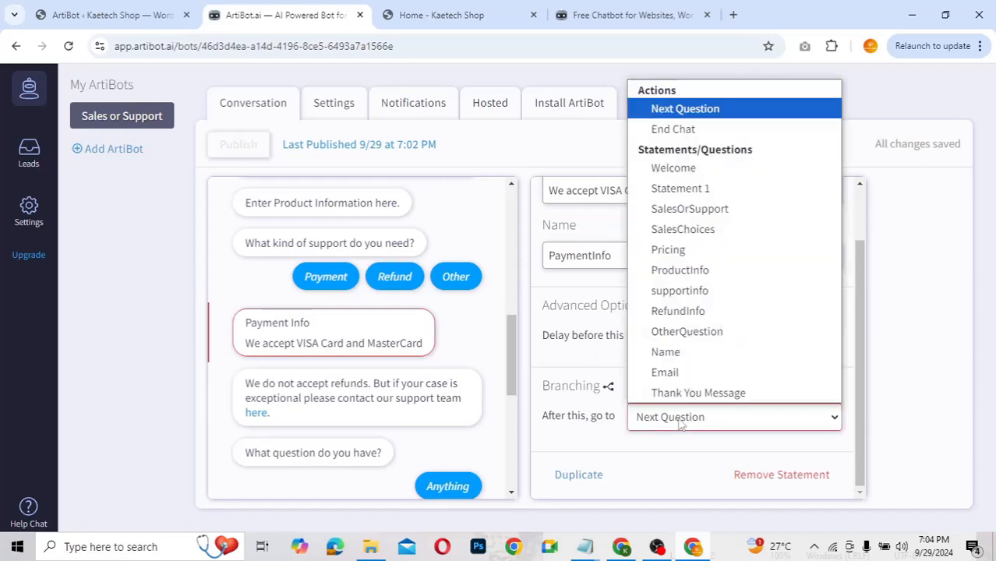
{"action": "left_click", "coordinate": [670, 354]}
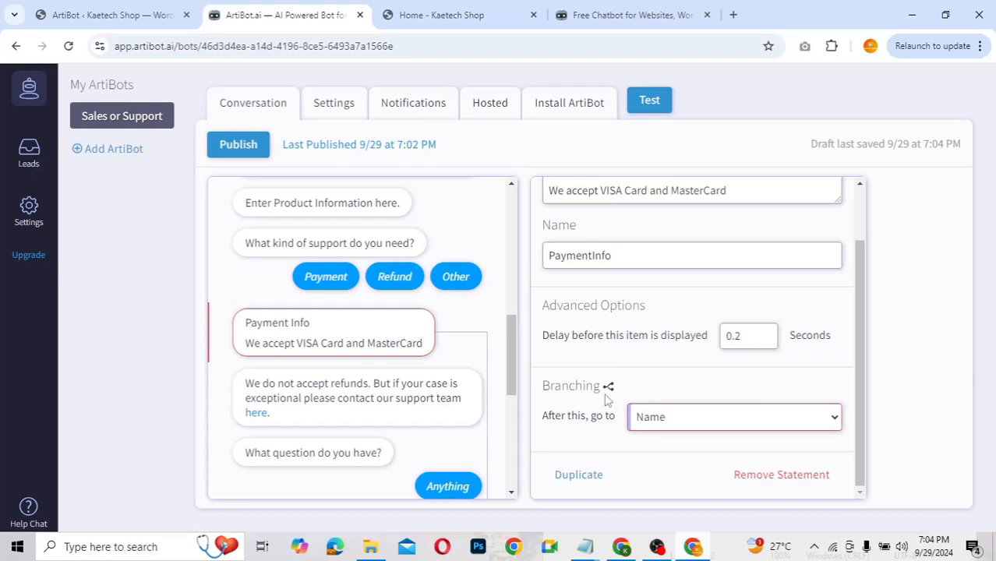
{"action": "left_click", "coordinate": [382, 404]}
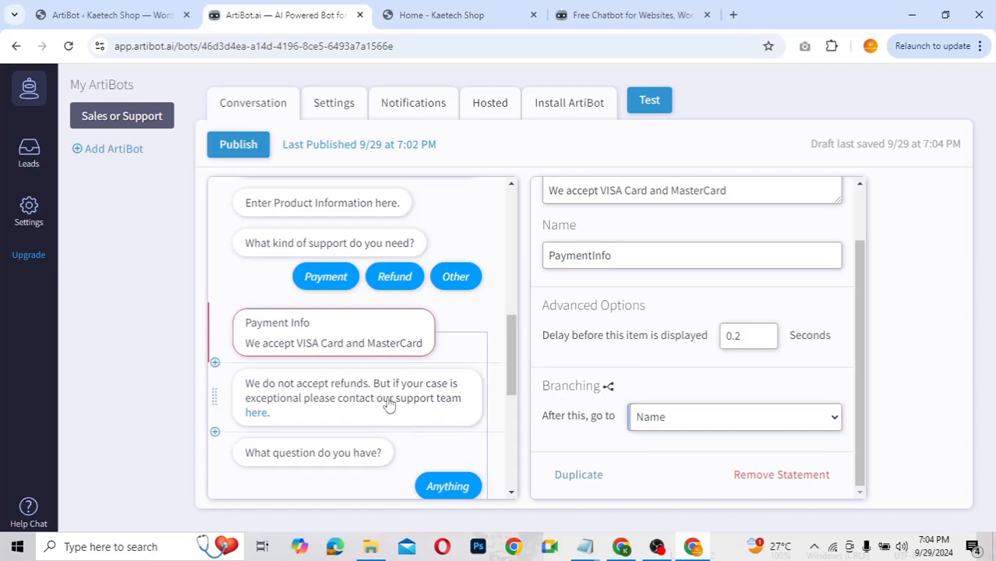
{"action": "left_click", "coordinate": [718, 422]}
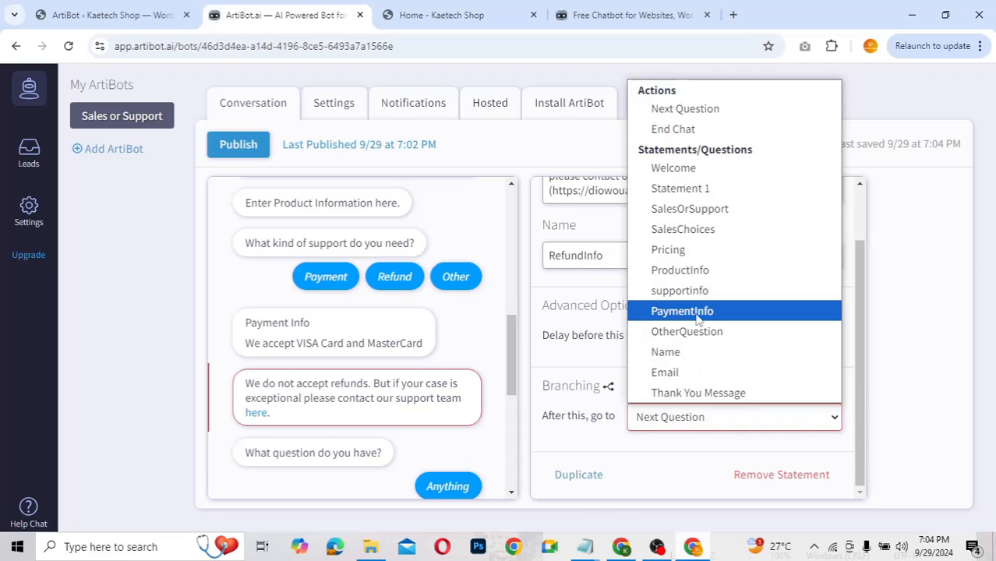
{"action": "left_click", "coordinate": [676, 358]}
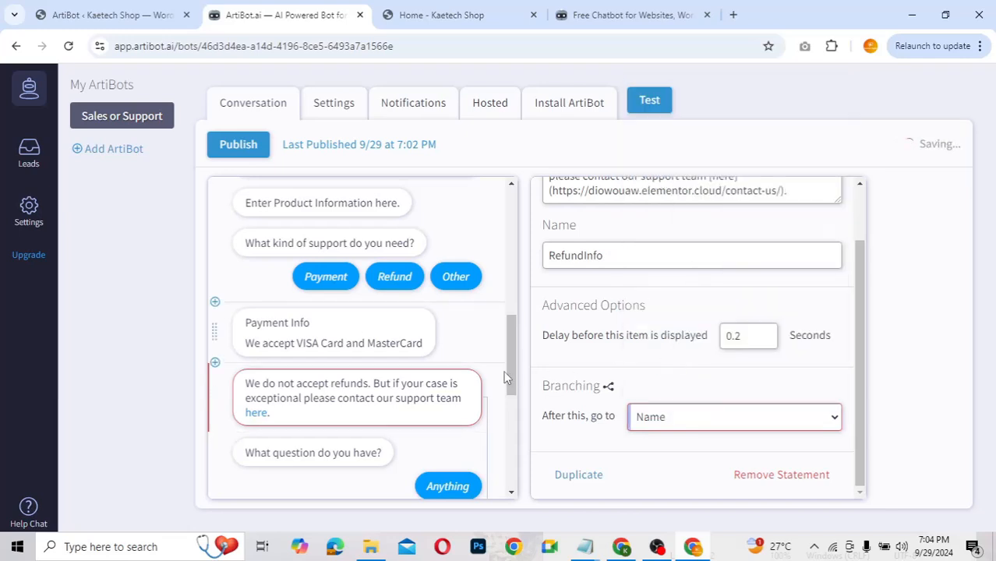
Step: Review the name and email questions, then publish the updated bot
{"action": "scroll", "coordinate": [436, 361], "scroll_direction": "down", "scroll_amount": 2}
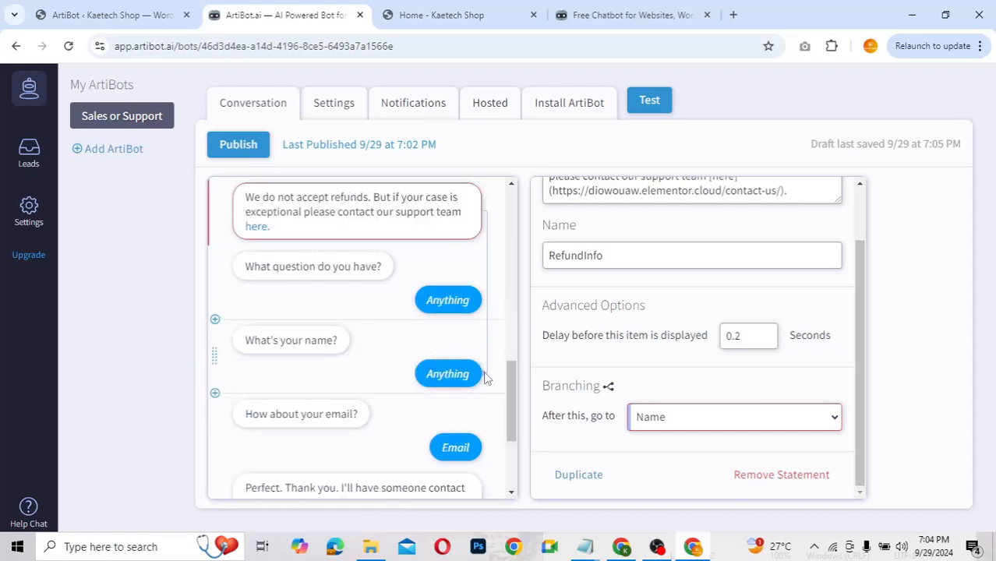
{"action": "scroll", "coordinate": [375, 344], "scroll_direction": "up", "scroll_amount": 1}
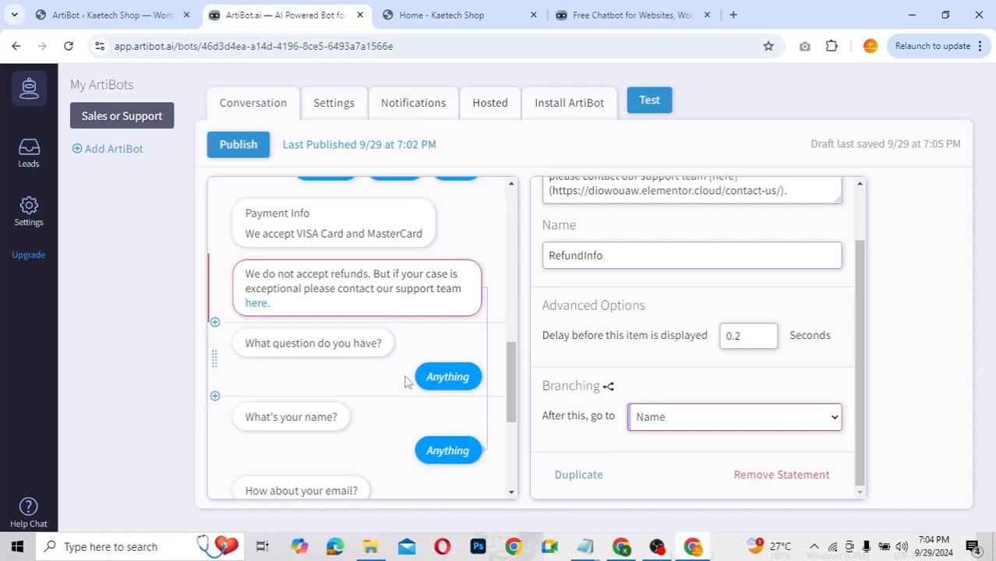
{"action": "scroll", "coordinate": [405, 382], "scroll_direction": "down", "scroll_amount": 1}
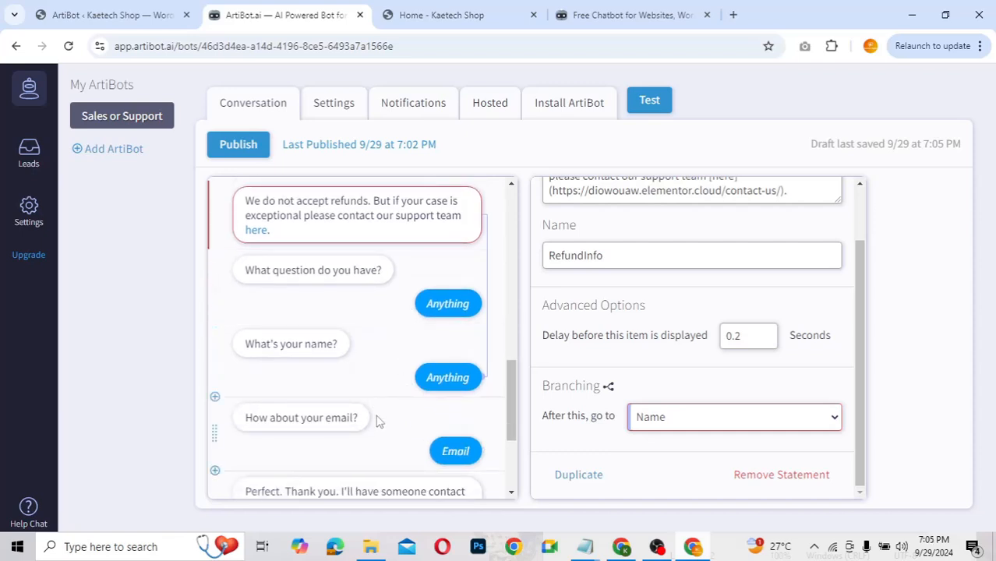
{"action": "scroll", "coordinate": [376, 421], "scroll_direction": "down", "scroll_amount": 1}
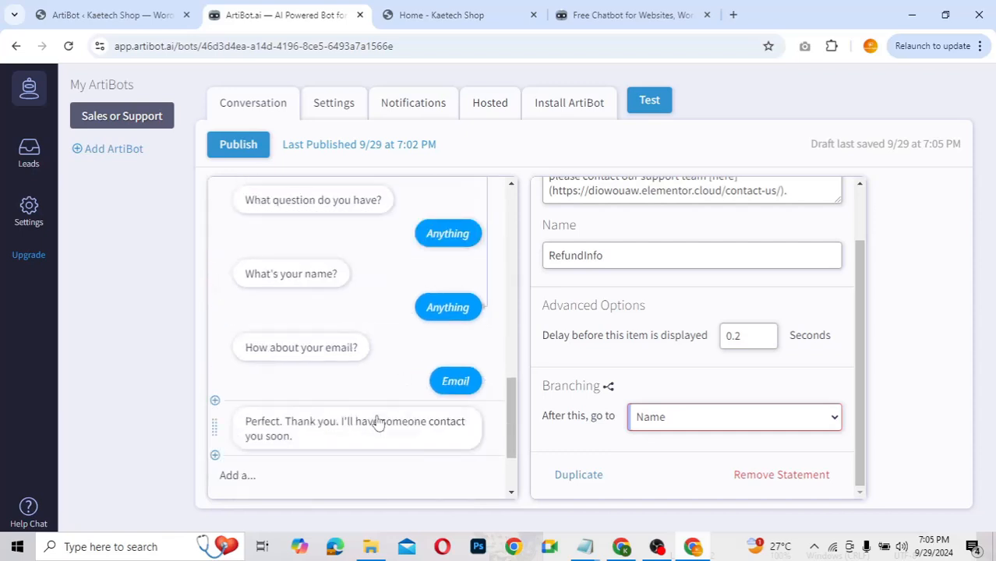
{"action": "left_click", "coordinate": [369, 277]}
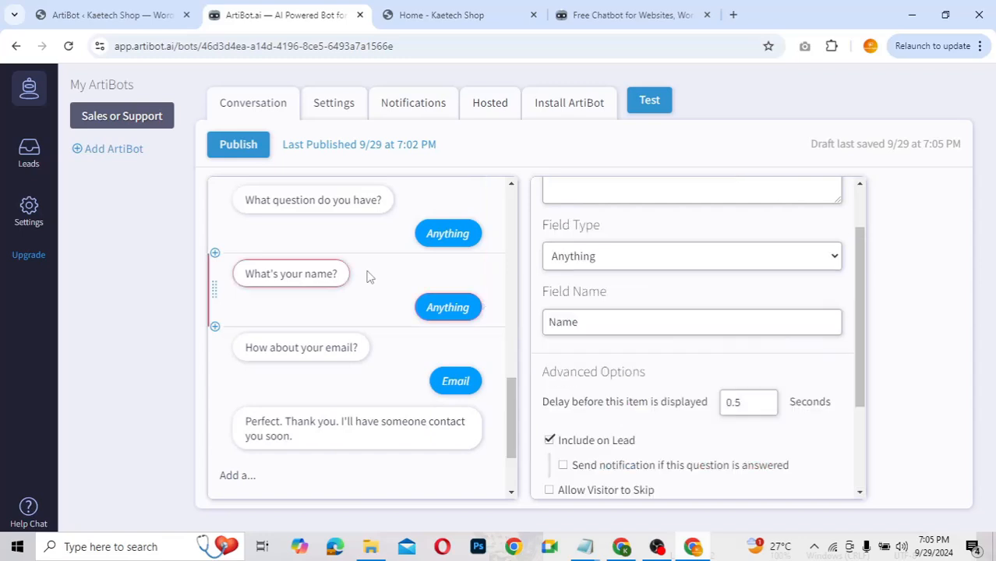
{"action": "scroll", "coordinate": [650, 388], "scroll_direction": "down", "scroll_amount": 1}
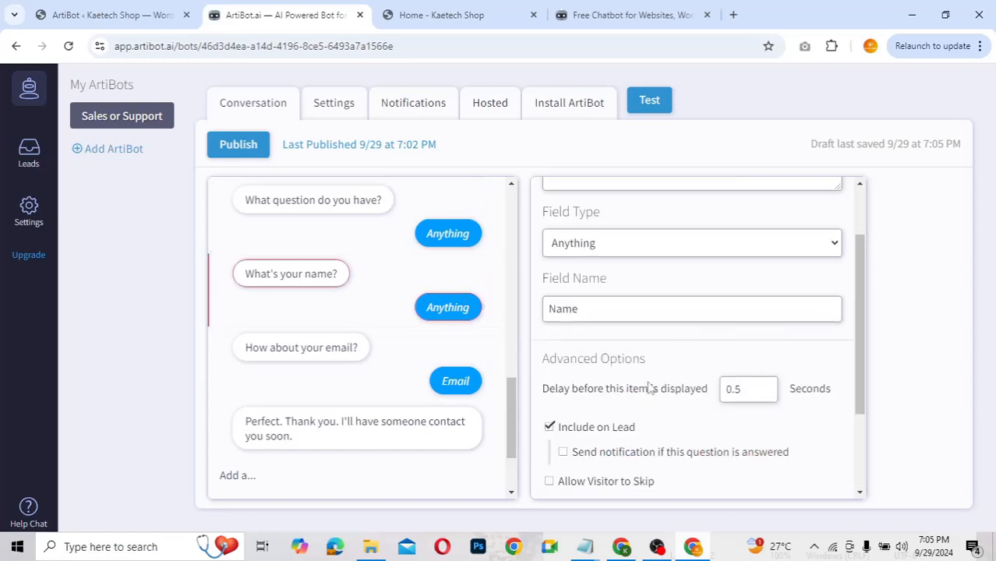
{"action": "scroll", "coordinate": [649, 388], "scroll_direction": "down", "scroll_amount": 2}
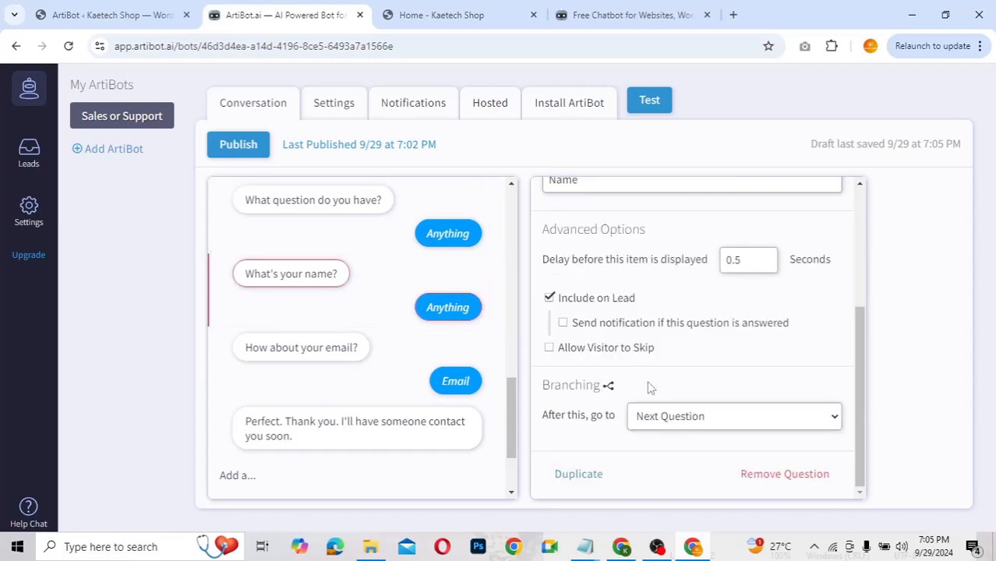
{"action": "left_click", "coordinate": [394, 359]}
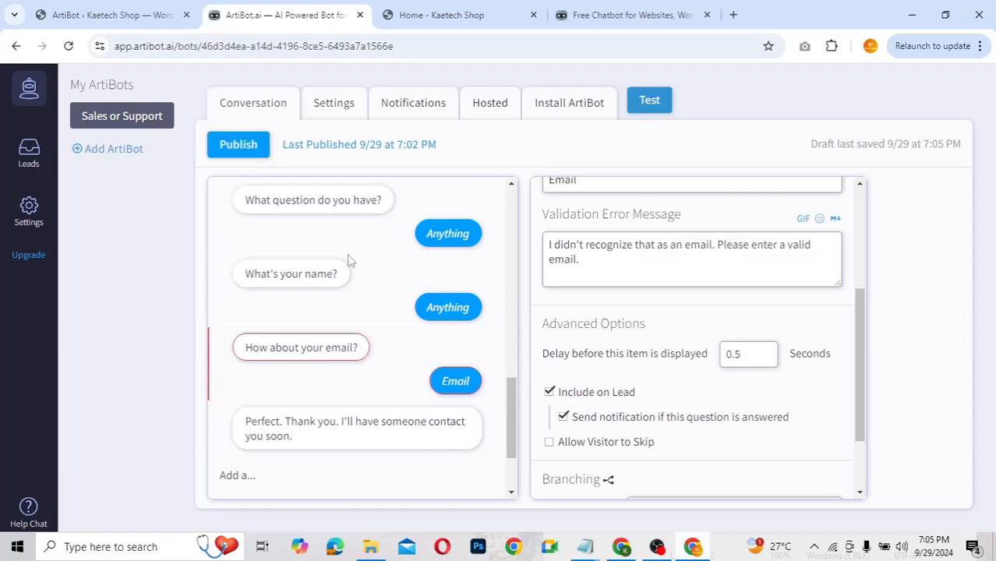
{"action": "left_click", "coordinate": [241, 147]}
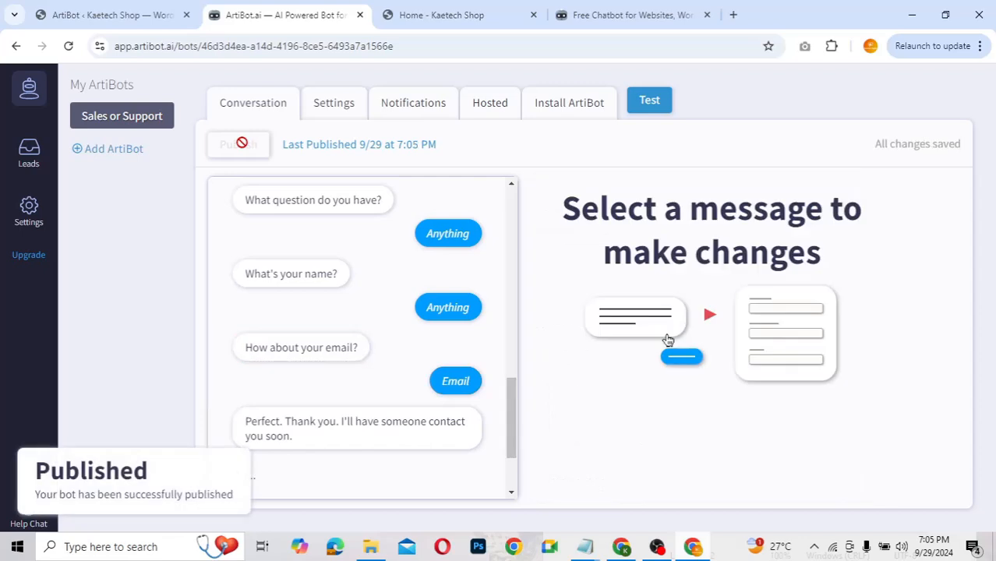
Step: Reload the Kaetech Shop page and restart the chat so it opens with the greeting
{"action": "left_click", "coordinate": [423, 23]}
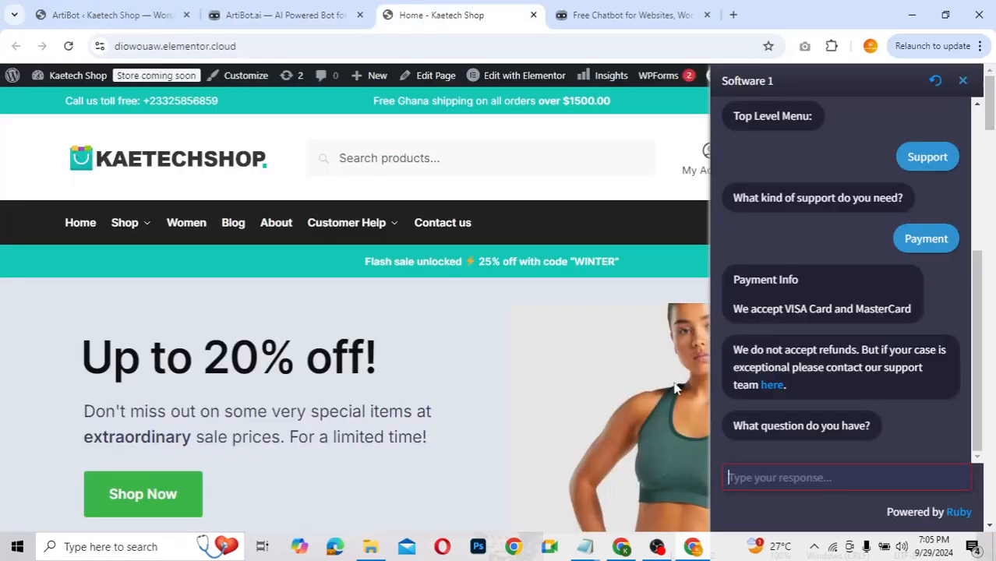
{"action": "left_click", "coordinate": [964, 80]}
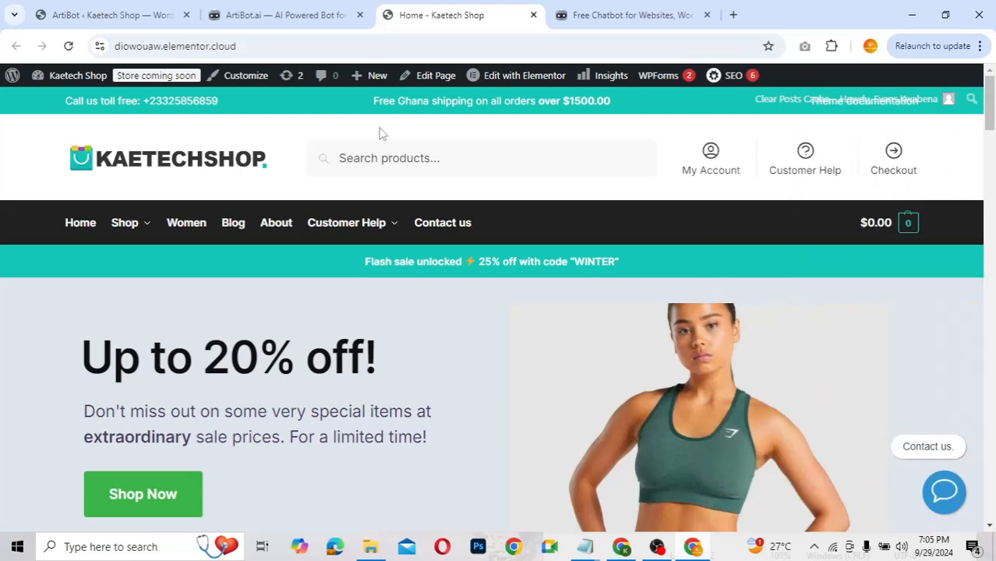
{"action": "left_click", "coordinate": [69, 46]}
{"action": "left_click", "coordinate": [944, 492]}
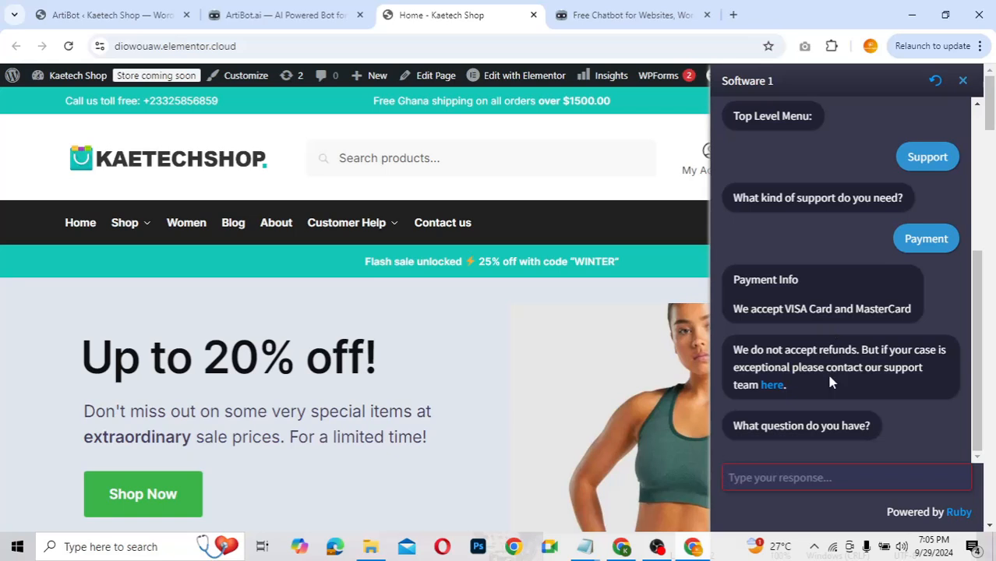
{"action": "left_click", "coordinate": [935, 82]}
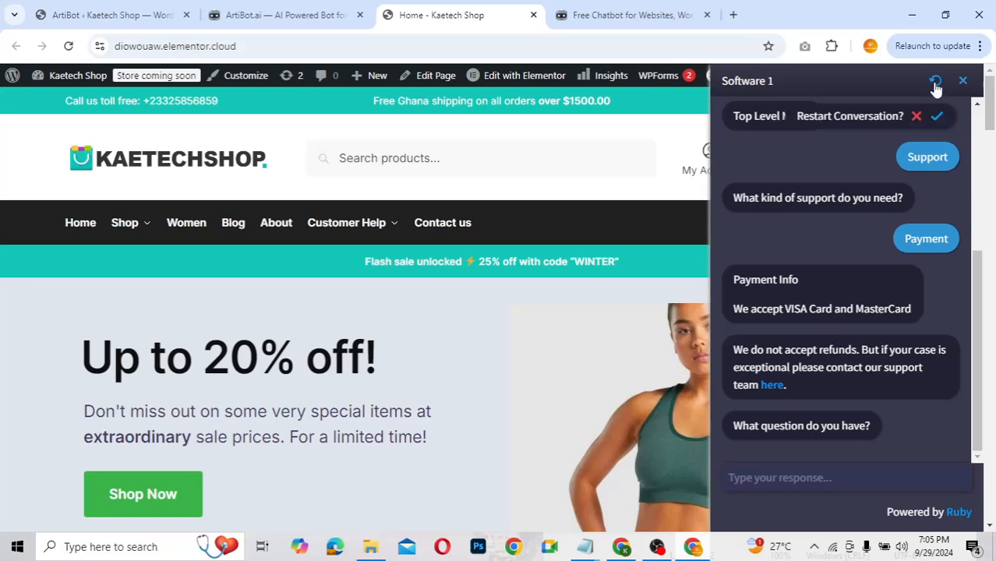
{"action": "left_click", "coordinate": [937, 116]}
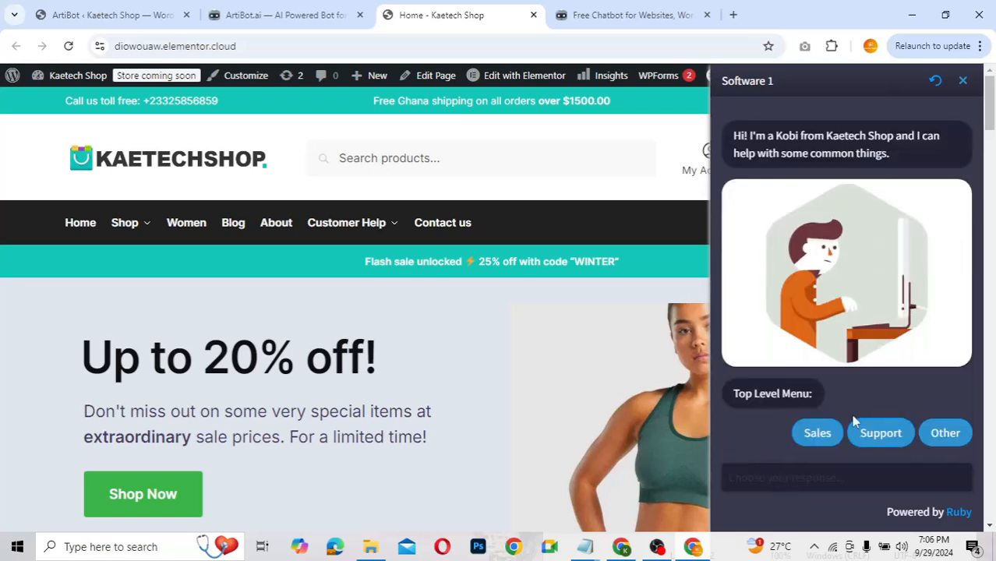
Step: Choose Support, then Payment, and enter a test visitor name in the chat
{"action": "left_click", "coordinate": [896, 437]}
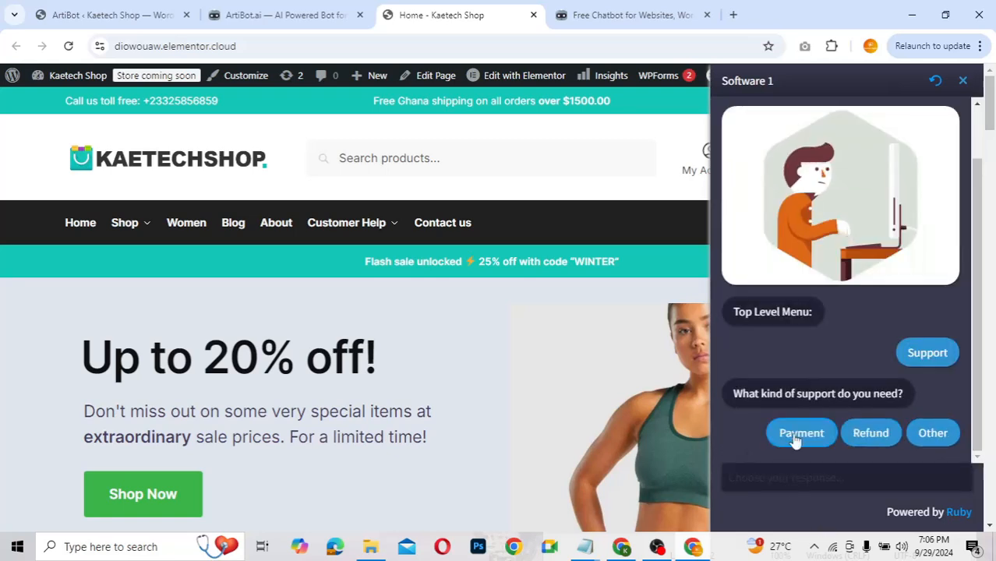
{"action": "left_click", "coordinate": [810, 439]}
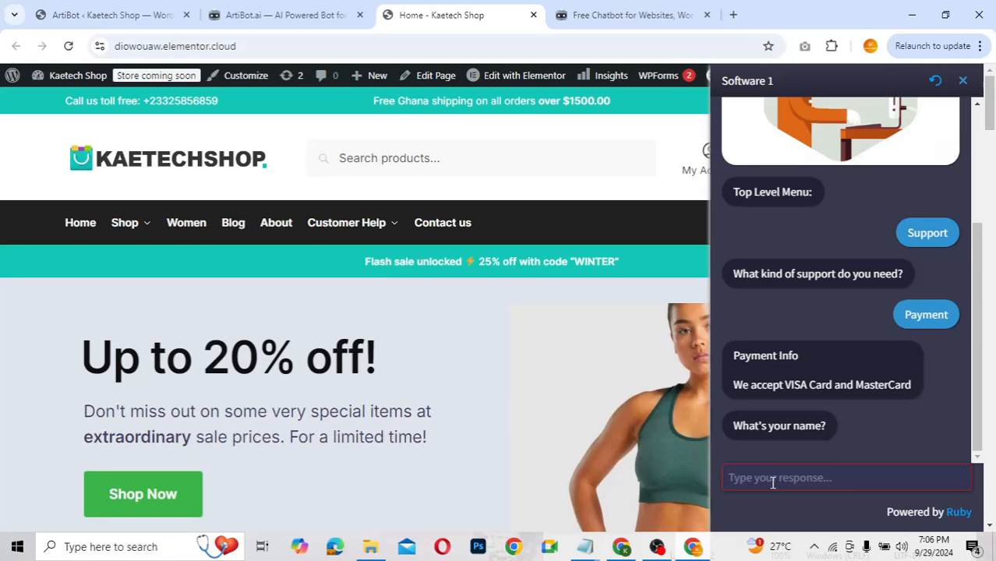
{"action": "type", "text": "Kobi"}
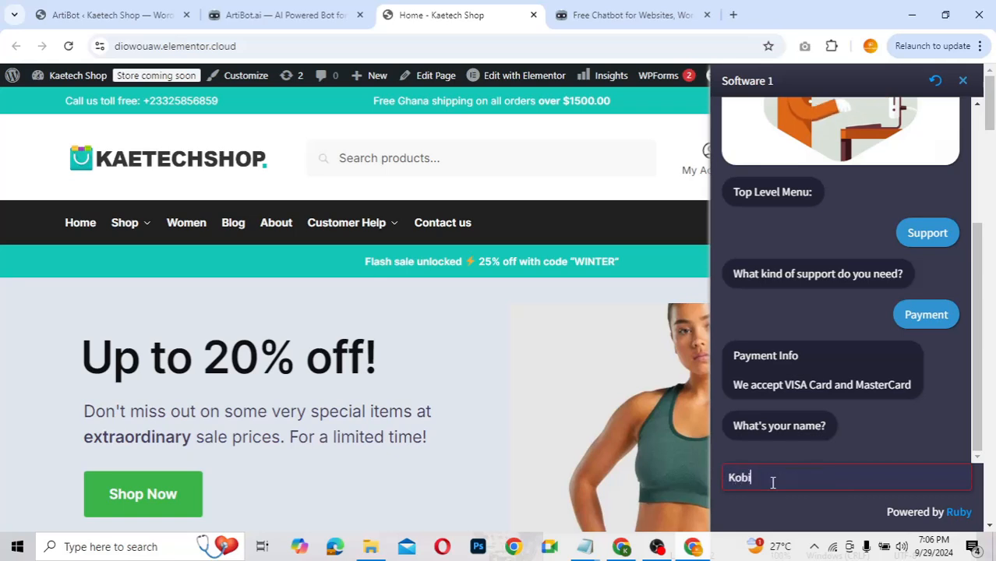
{"action": "key", "text": "Return"}
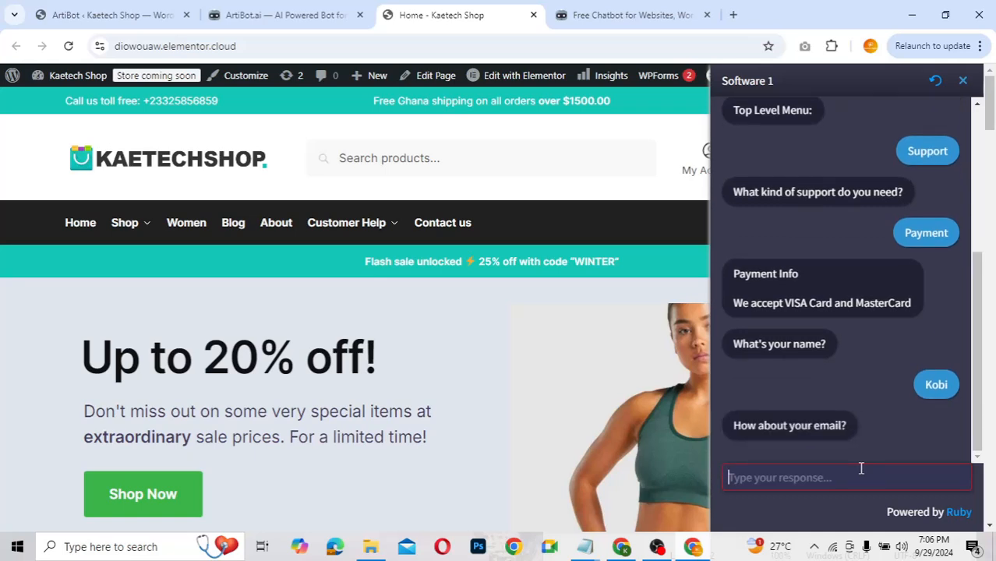
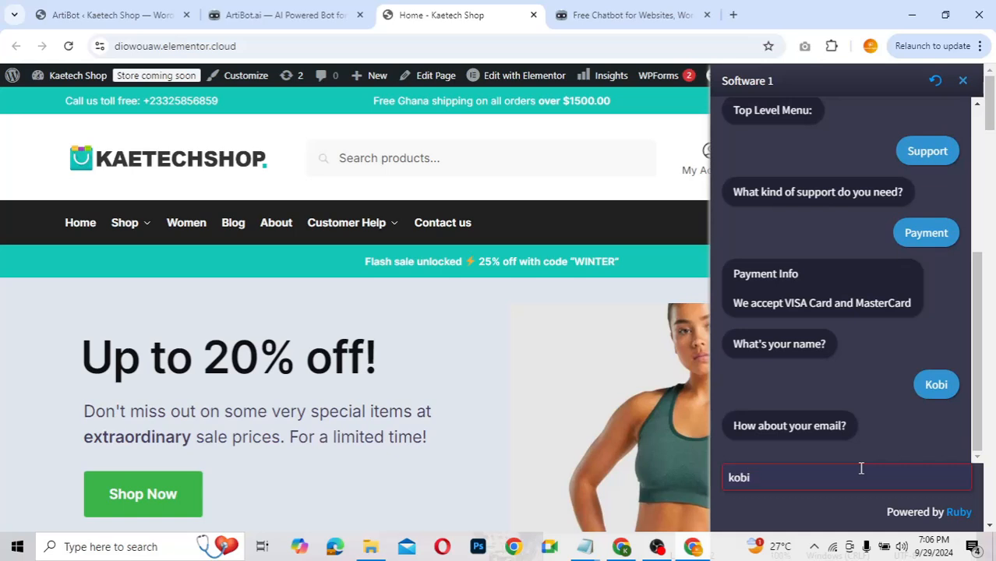
Step: Submit a test email address so the bot promises contact, then return to the editor
{"action": "key", "text": "Return"}
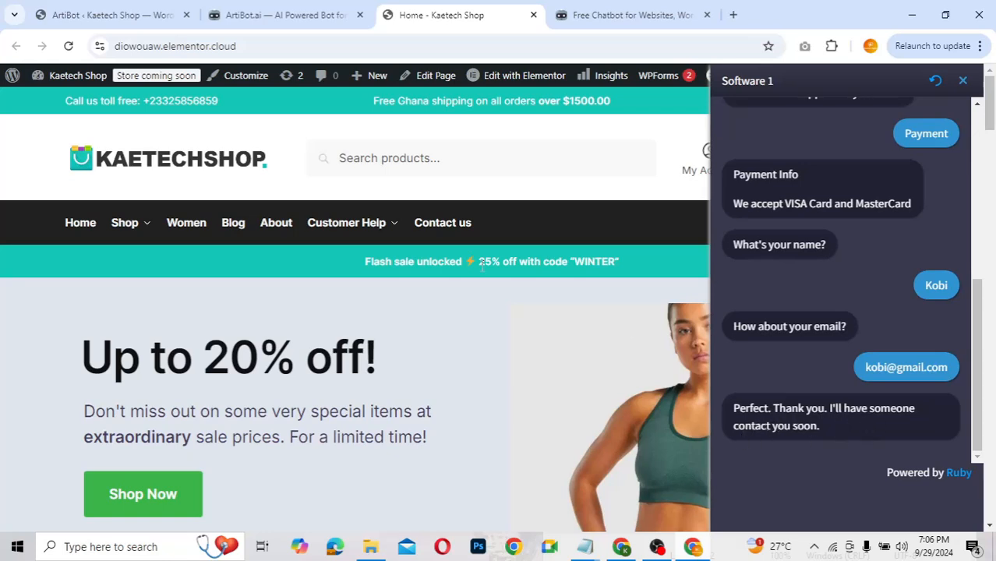
{"action": "left_click", "coordinate": [260, 17]}
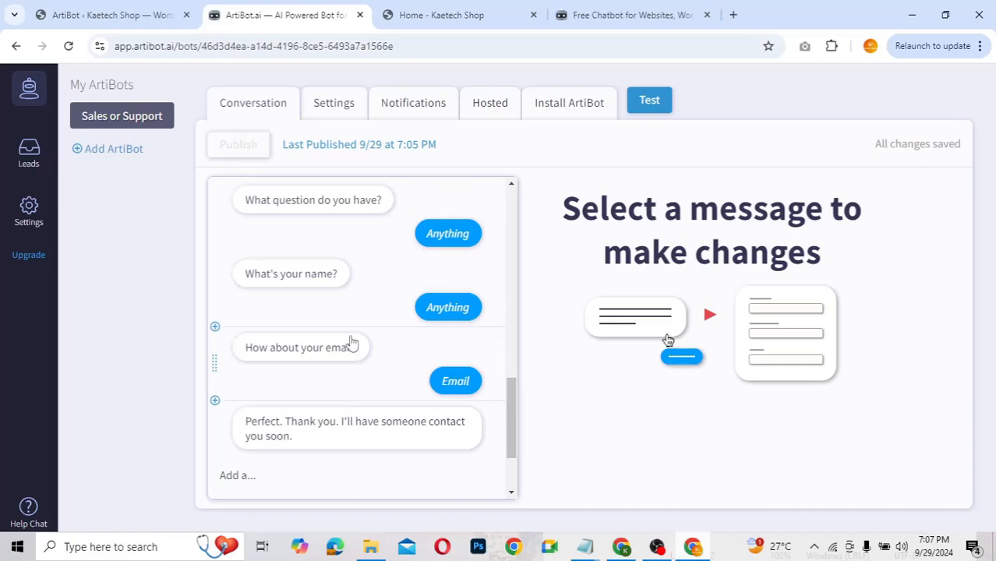
Step: Glance at the live shop chatbot, then open the bot's Settings customization page
{"action": "scroll", "coordinate": [352, 343], "scroll_direction": "up", "scroll_amount": 10}
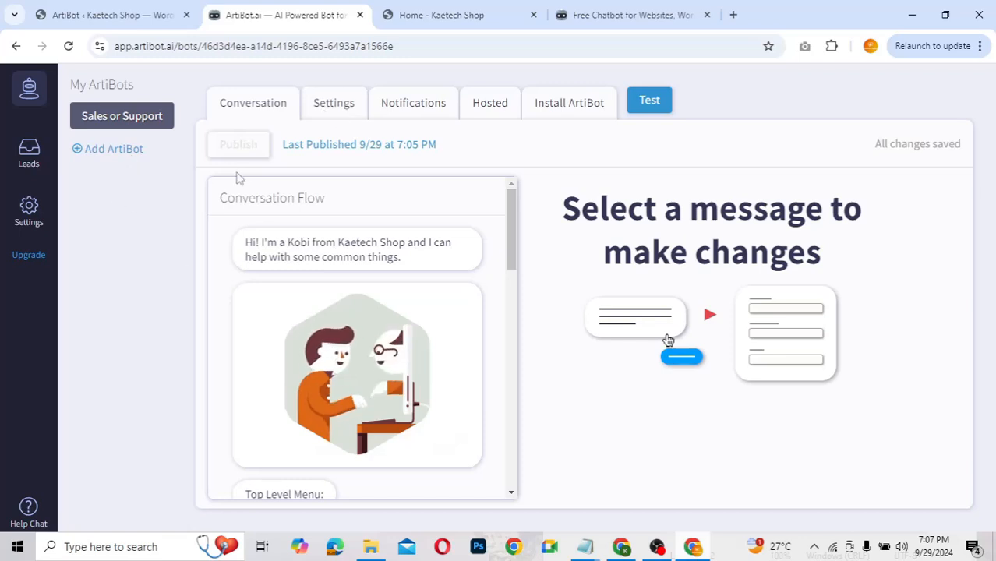
{"action": "left_click", "coordinate": [422, 21]}
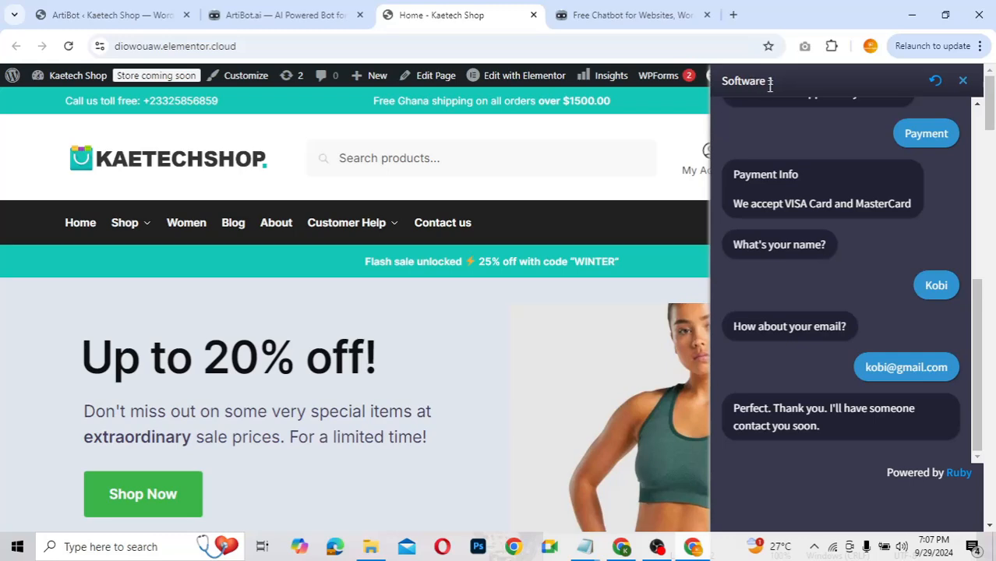
{"action": "left_click", "coordinate": [288, 17]}
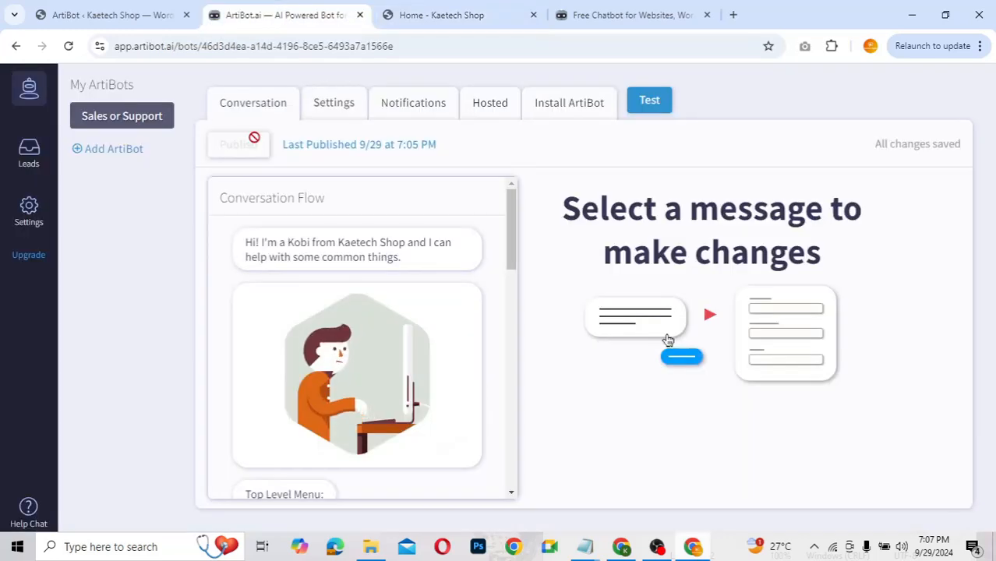
{"action": "left_click", "coordinate": [349, 104]}
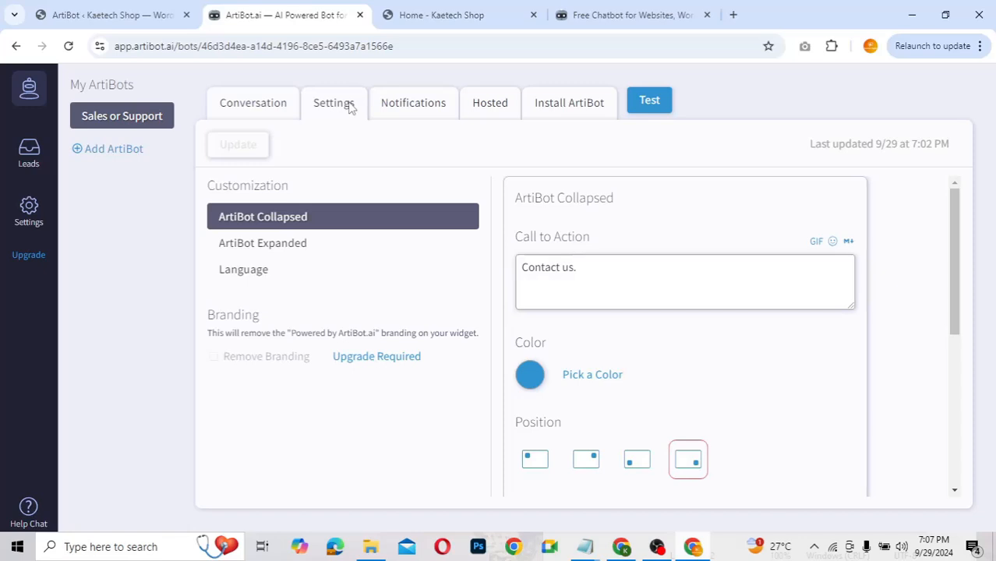
Step: Replace the 'Contact us' call to action with 'Talk to us'
{"action": "left_click", "coordinate": [573, 267]}
{"action": "key", "text": "BackSpace"}
{"action": "key", "text": "BackSpace"}
{"action": "key", "text": "BackSpace"}
{"action": "key", "text": "BackSpace"}
{"action": "key", "text": "BackSpace"}
{"action": "key", "text": "BackSpace"}
{"action": "key", "text": "BackSpace"}
{"action": "key", "text": "BackSpace"}
{"action": "key", "text": "BackSpace"}
{"action": "key", "text": "BackSpace"}
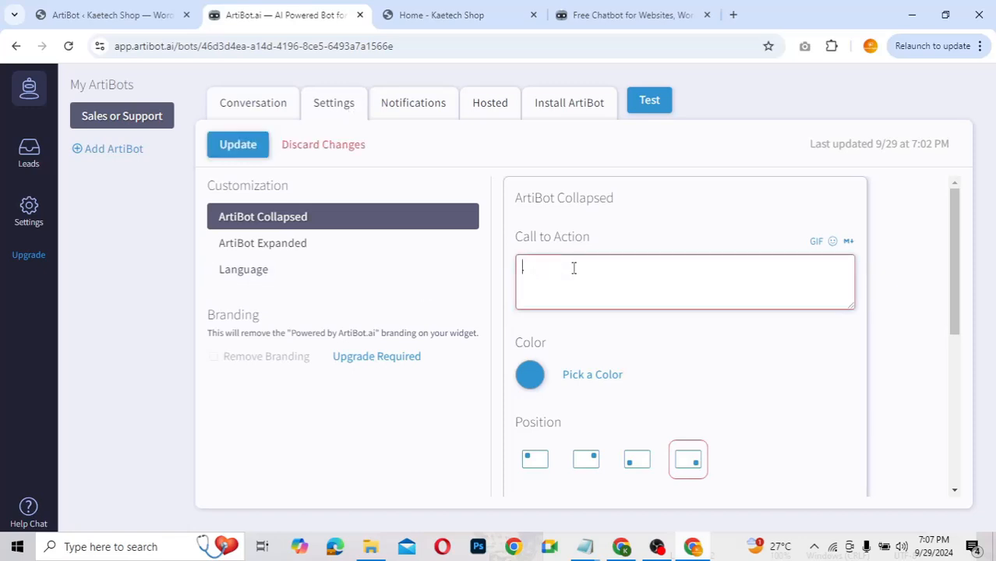
{"action": "type", "text": "Talk to us."}
{"action": "left_click", "coordinate": [568, 266]}
Step: Replace the expanded chat window title 'Software 1' with 'Chatting with Kobi'
{"action": "left_click", "coordinate": [278, 255]}
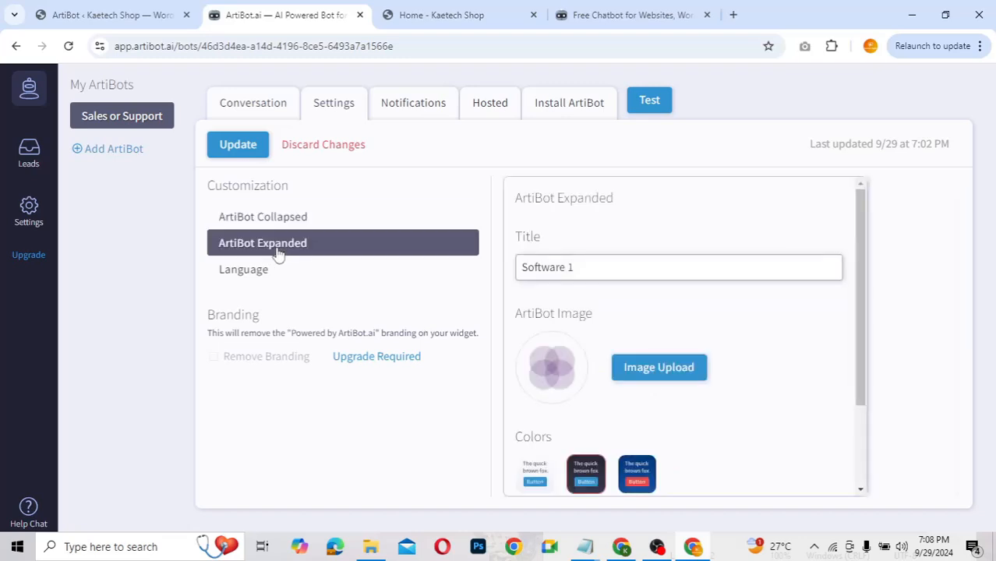
{"action": "left_click", "coordinate": [582, 272]}
{"action": "left_click_drag", "start_coordinate": [583, 272], "coordinate": [512, 273]}
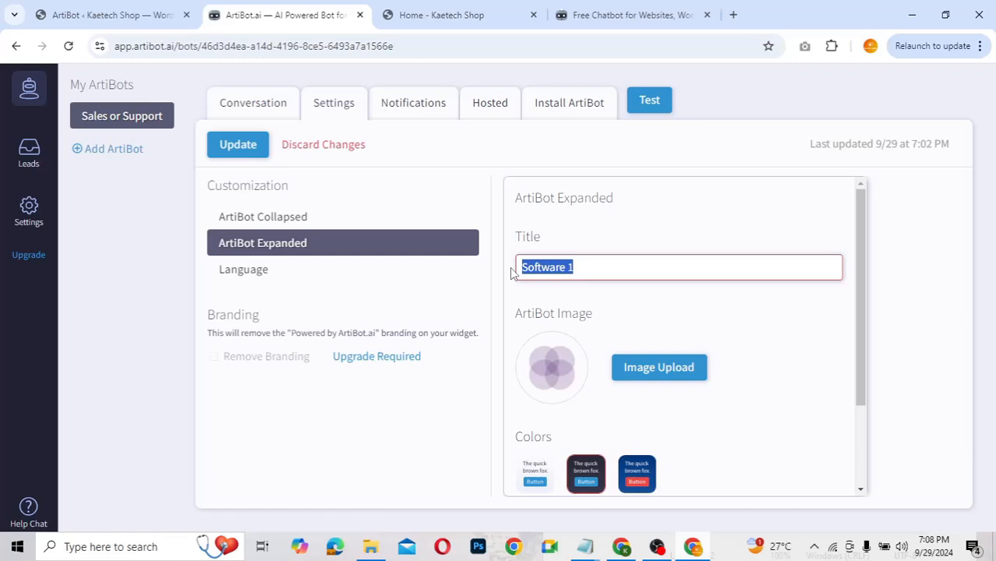
{"action": "type", "text": "Chatting with Kobi"}
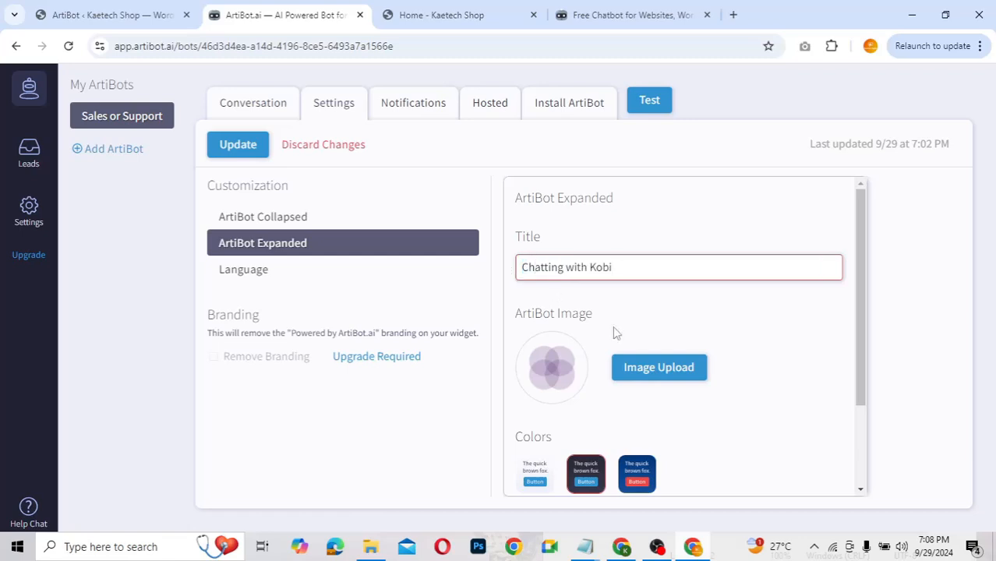
{"action": "left_click", "coordinate": [653, 370]}
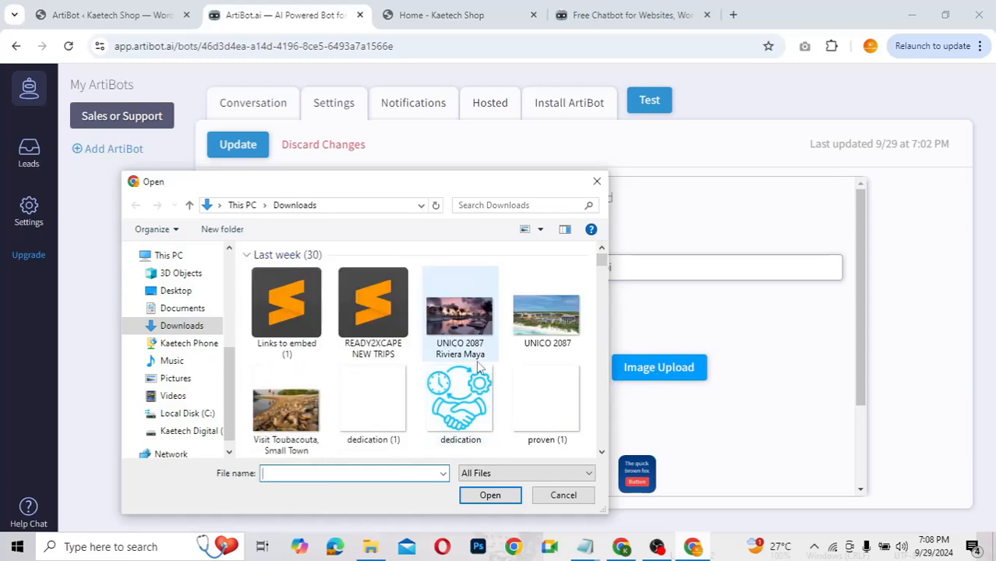
Step: Upload image_4_-removebg-preview, the man-in-suit photo, as the expanded chat's avatar
{"action": "scroll", "coordinate": [480, 368], "scroll_direction": "down", "scroll_amount": 10}
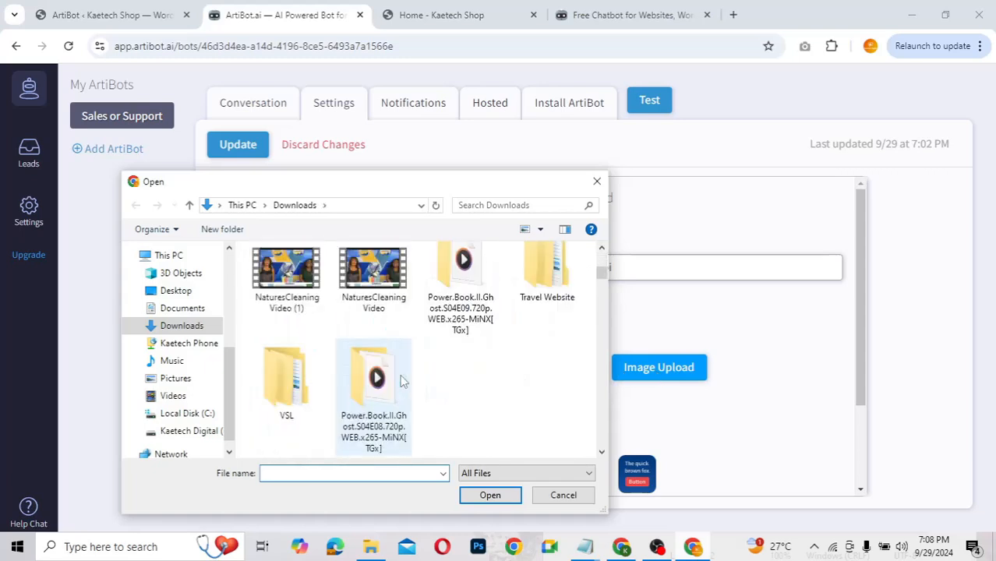
{"action": "scroll", "coordinate": [403, 381], "scroll_direction": "down", "scroll_amount": 6}
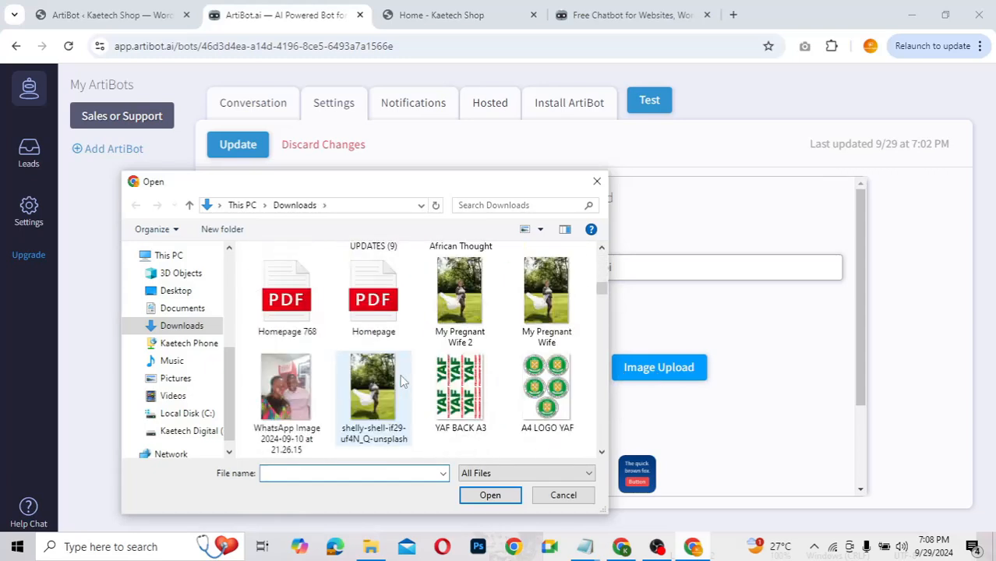
{"action": "scroll", "coordinate": [403, 381], "scroll_direction": "down", "scroll_amount": 2}
{"action": "scroll", "coordinate": [403, 380], "scroll_direction": "up", "scroll_amount": 4}
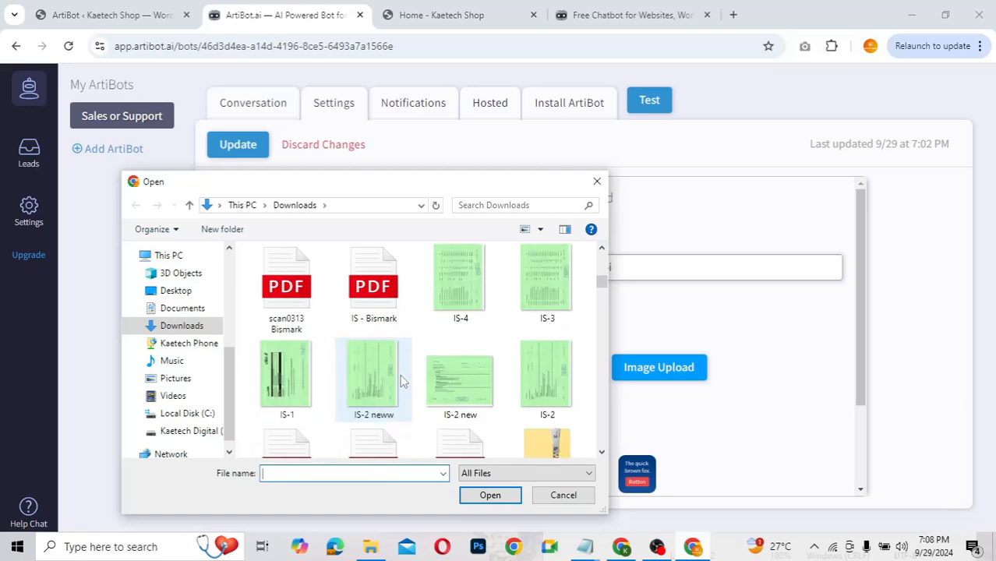
{"action": "scroll", "coordinate": [403, 381], "scroll_direction": "up", "scroll_amount": 2}
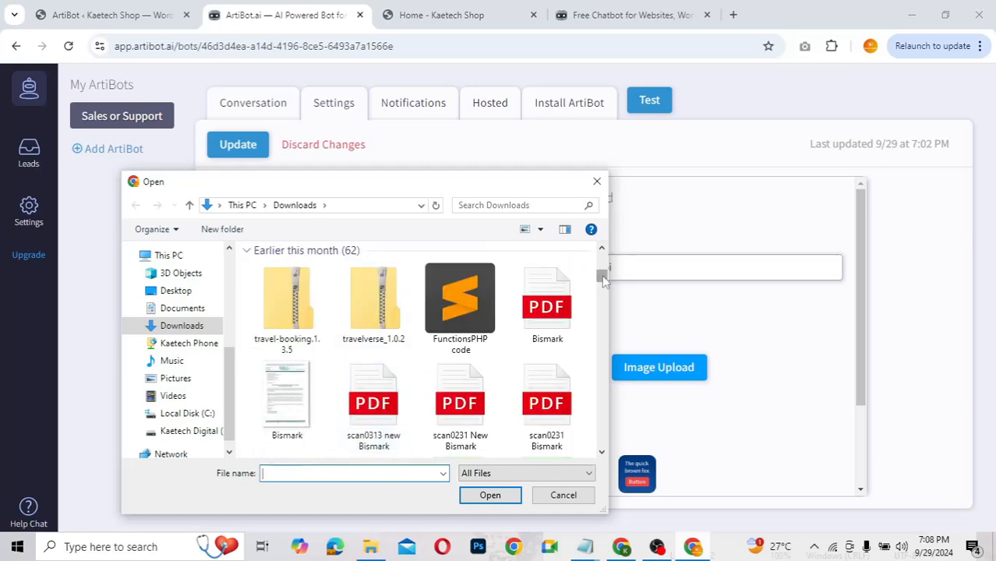
{"action": "left_click_drag", "start_coordinate": [603, 278], "coordinate": [603, 303]}
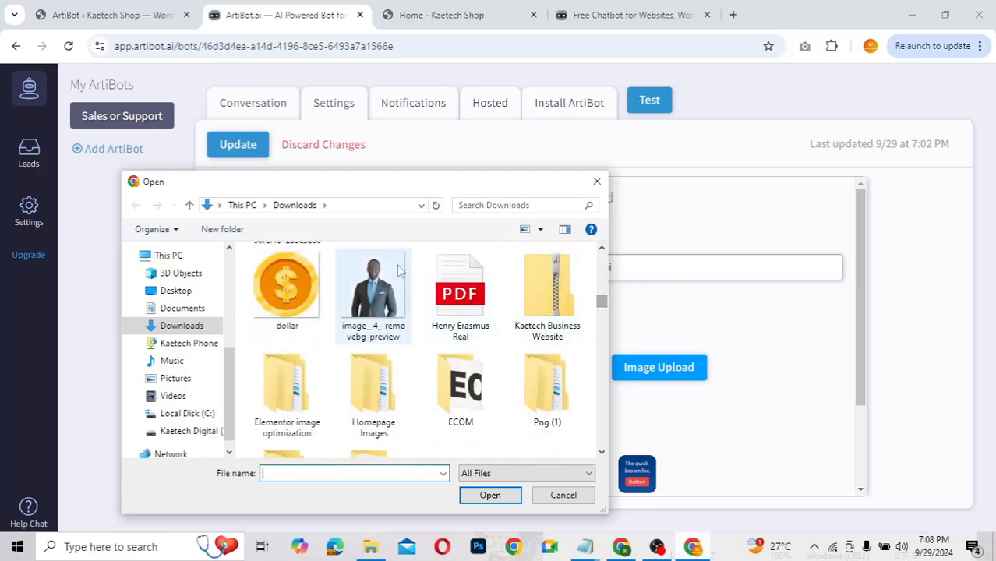
{"action": "left_click", "coordinate": [397, 263]}
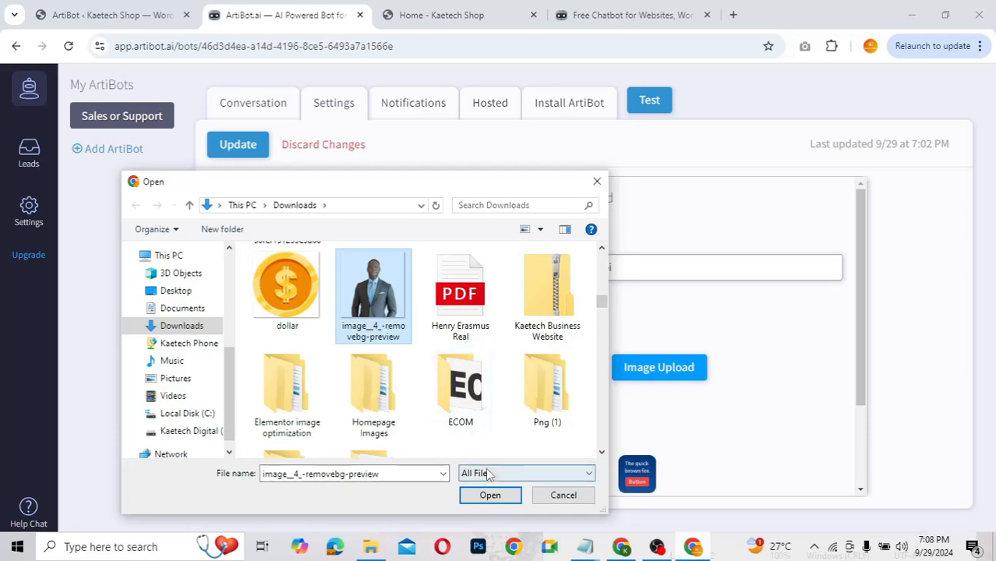
{"action": "left_click", "coordinate": [488, 496]}
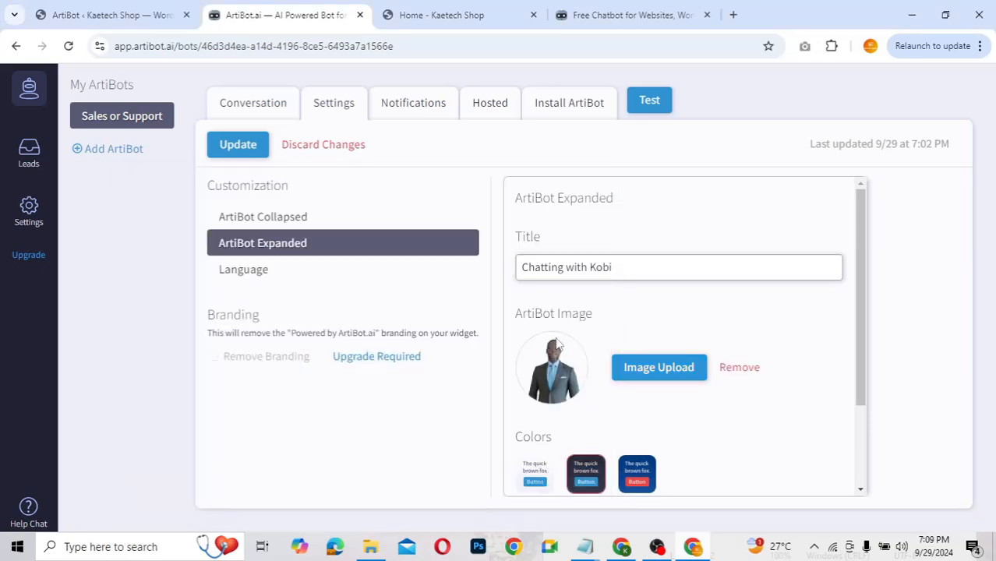
Step: Save the updated chat customization with Update
{"action": "scroll", "coordinate": [733, 456], "scroll_direction": "down", "scroll_amount": 1}
{"action": "scroll", "coordinate": [729, 463], "scroll_direction": "down", "scroll_amount": 1}
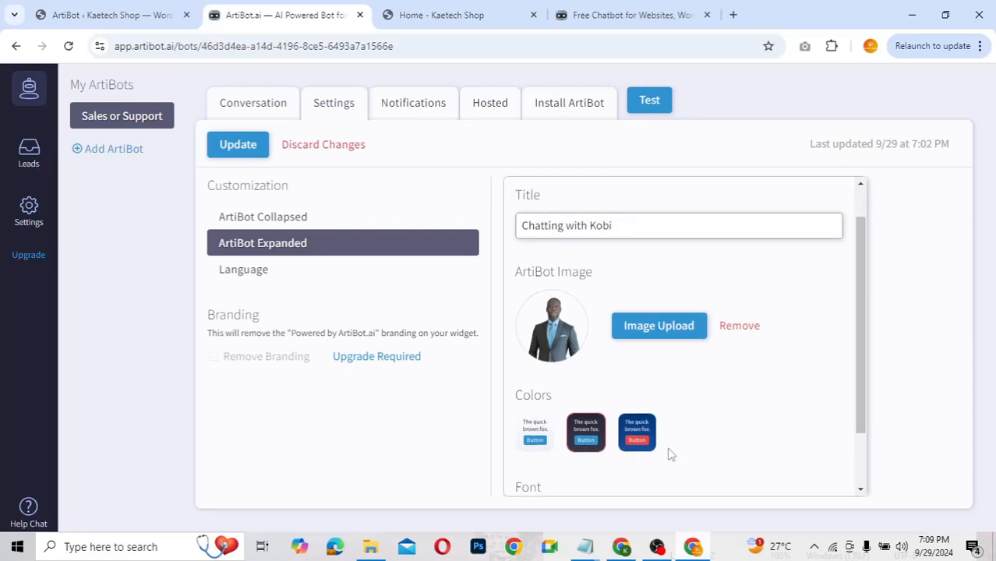
{"action": "scroll", "coordinate": [688, 408], "scroll_direction": "down", "scroll_amount": 1}
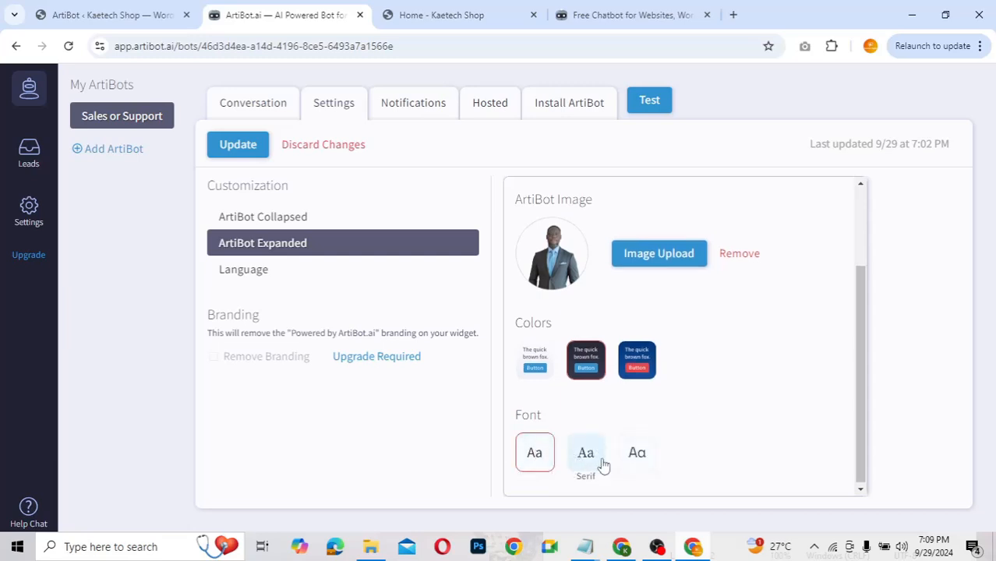
{"action": "scroll", "coordinate": [734, 418], "scroll_direction": "up", "scroll_amount": 1}
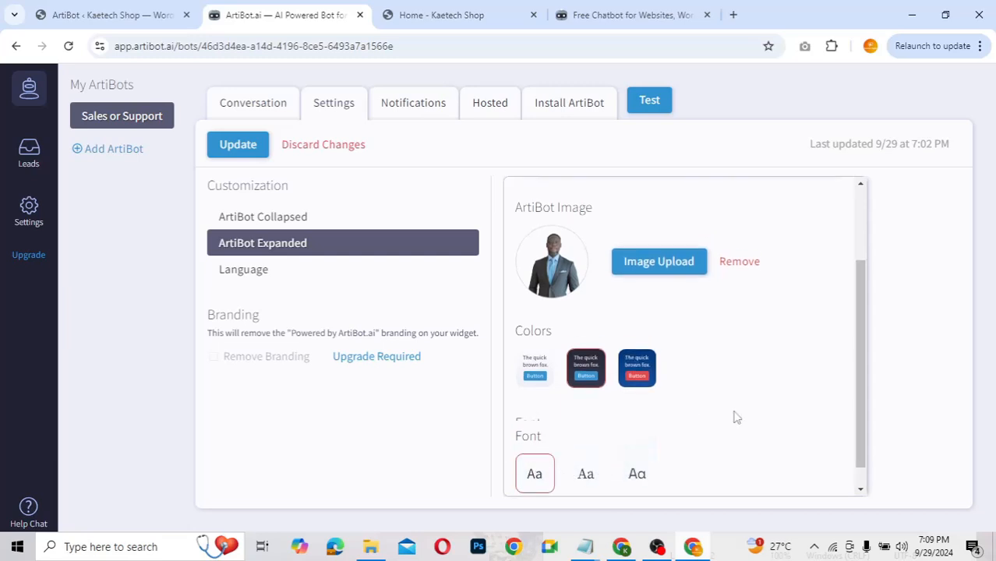
{"action": "scroll", "coordinate": [733, 418], "scroll_direction": "up", "scroll_amount": 2}
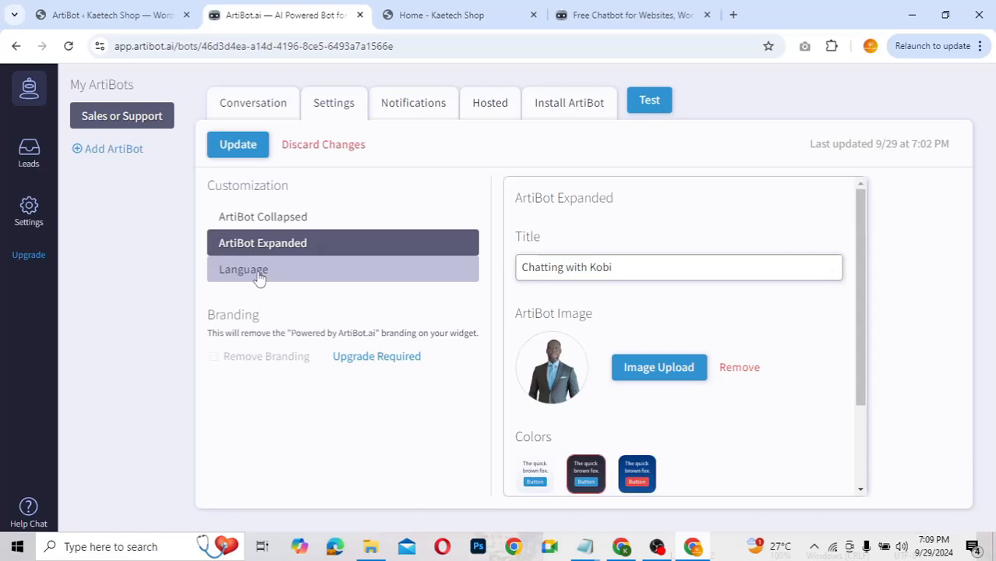
{"action": "left_click", "coordinate": [250, 145]}
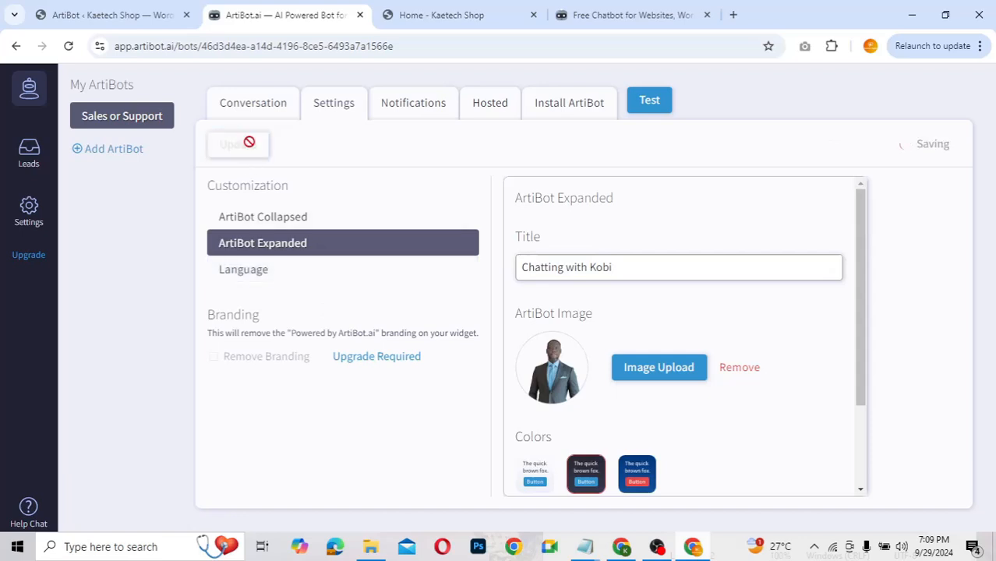
{"action": "left_click", "coordinate": [245, 284]}
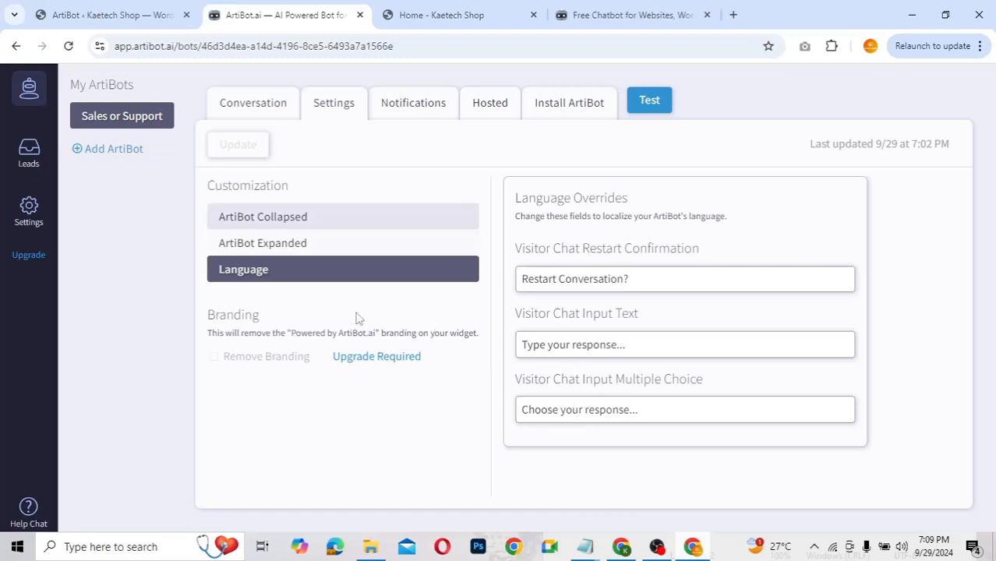
Step: Check the Notifications page to confirm the lead recipient is Verified
{"action": "left_click", "coordinate": [411, 109]}
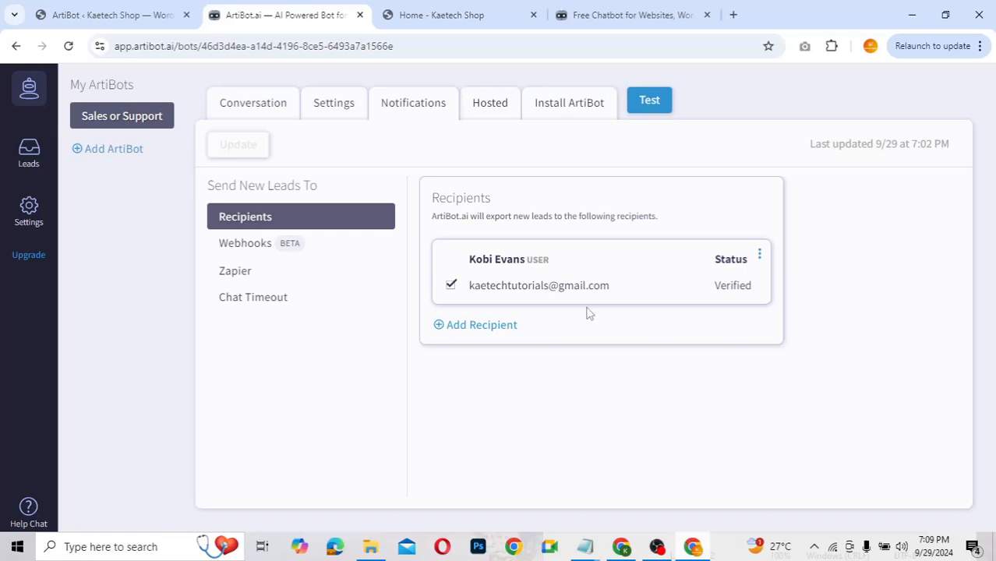
Step: In Gmail, open the 'New Bot Lead for Sales or Support' email
{"action": "left_click", "coordinate": [624, 550]}
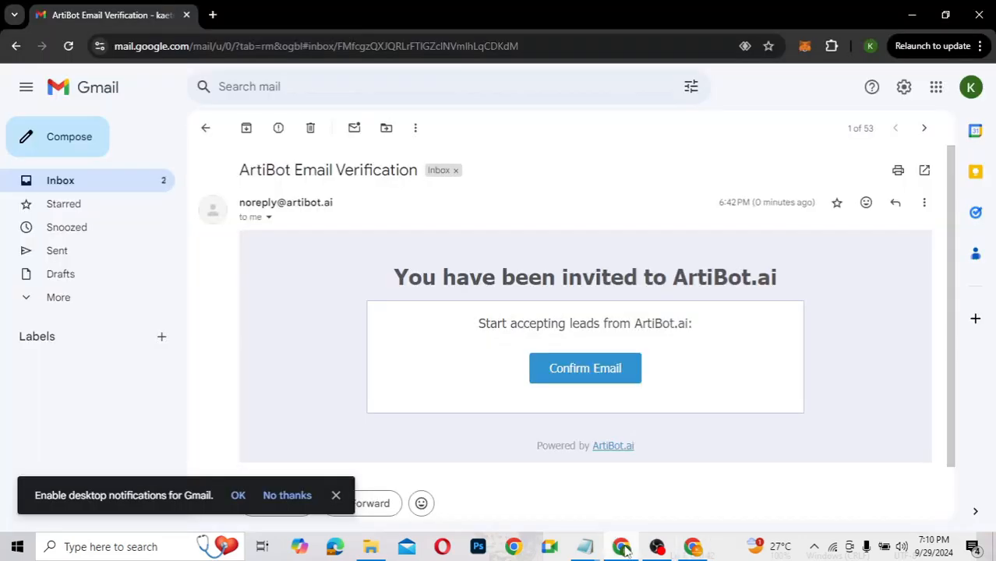
{"action": "left_click", "coordinate": [137, 188]}
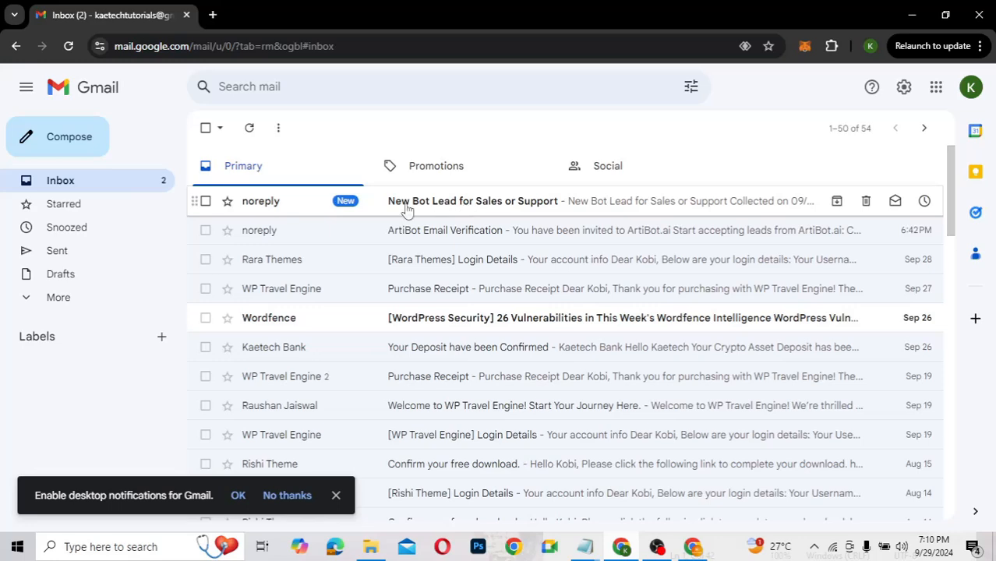
{"action": "left_click", "coordinate": [526, 214]}
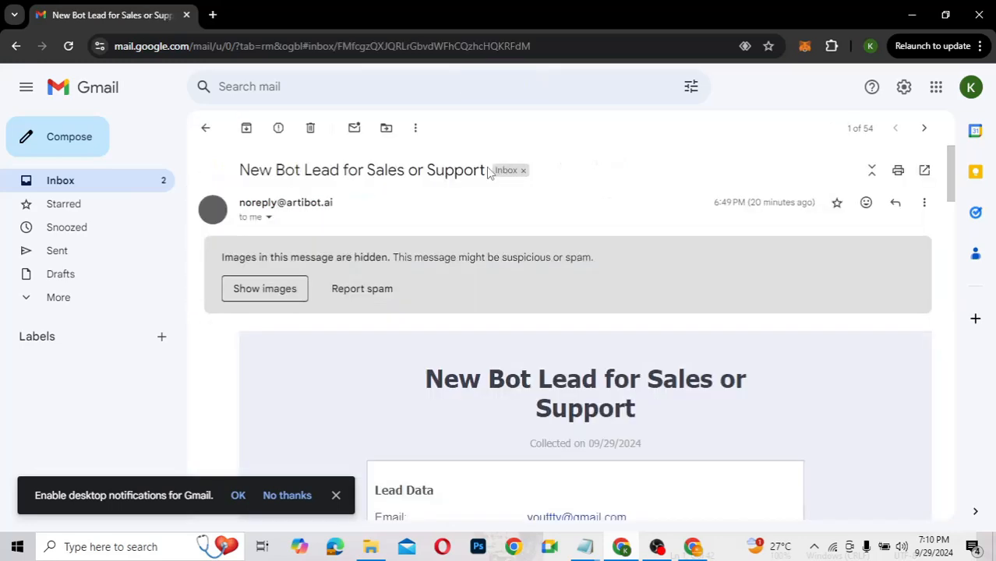
Step: Read through the captured lead details, then return to ArtiBot's Notifications page
{"action": "scroll", "coordinate": [429, 340], "scroll_direction": "down", "scroll_amount": 3}
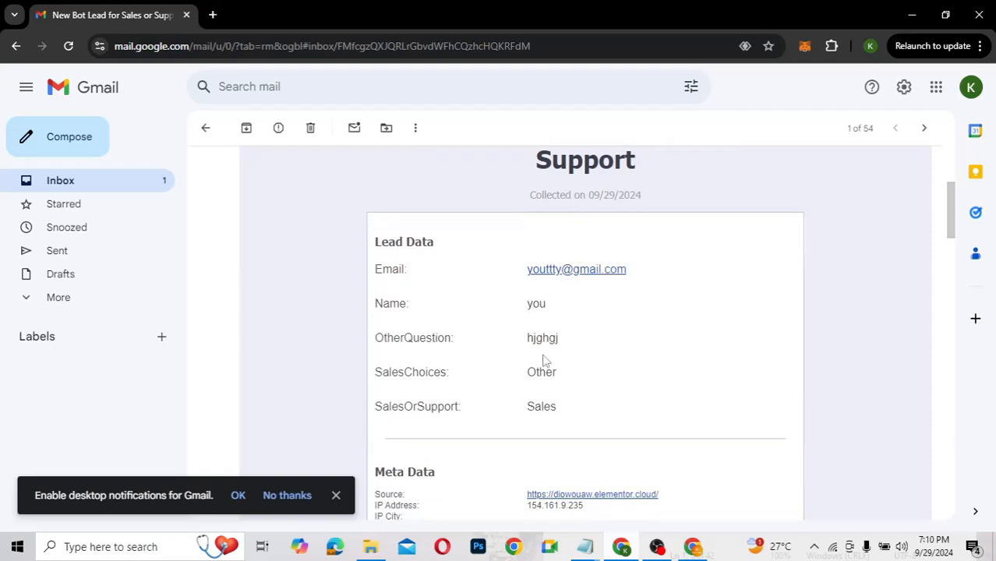
{"action": "scroll", "coordinate": [543, 359], "scroll_direction": "down", "scroll_amount": 2}
{"action": "scroll", "coordinate": [538, 398], "scroll_direction": "down", "scroll_amount": 6}
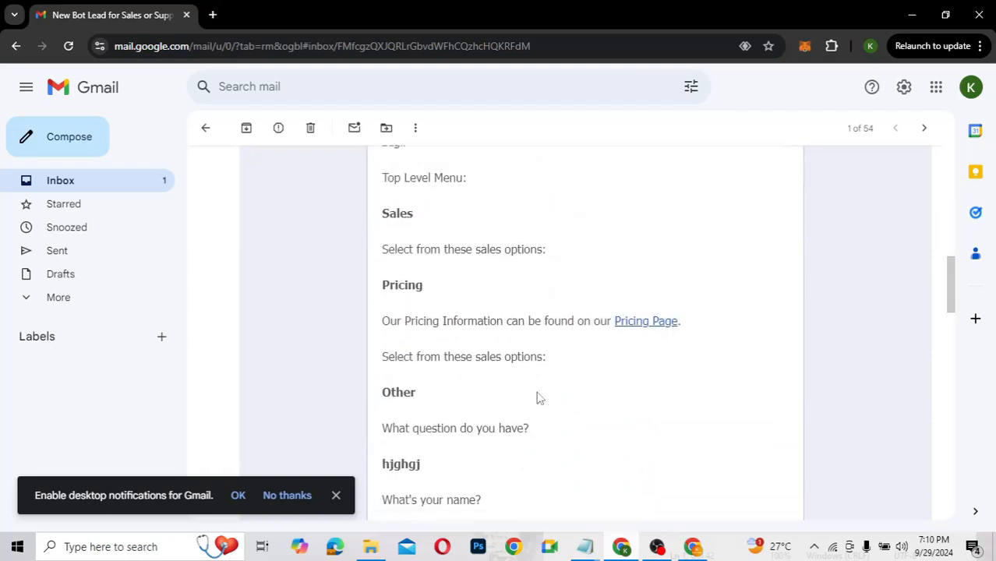
{"action": "scroll", "coordinate": [538, 398], "scroll_direction": "down", "scroll_amount": 9}
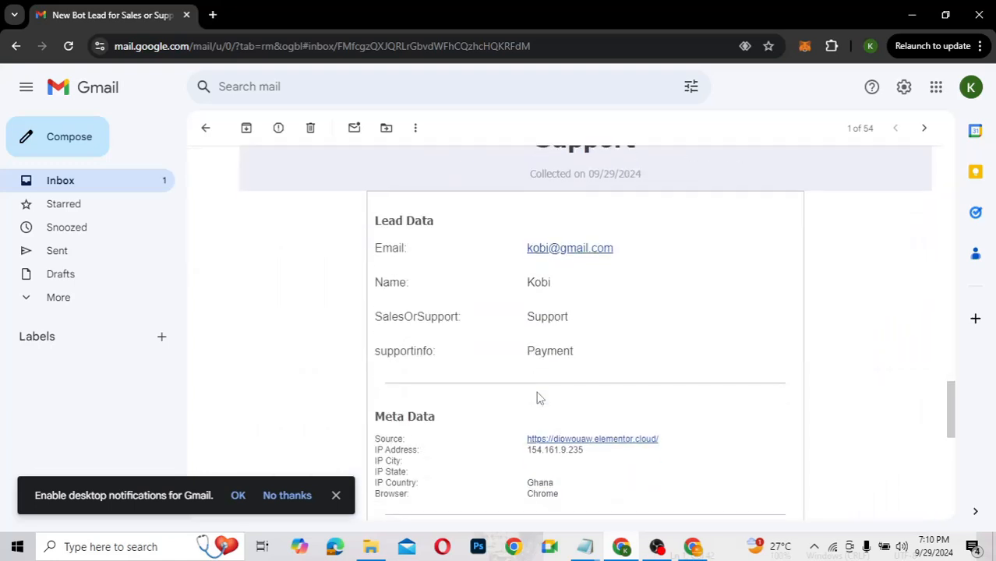
{"action": "scroll", "coordinate": [564, 391], "scroll_direction": "down", "scroll_amount": 3}
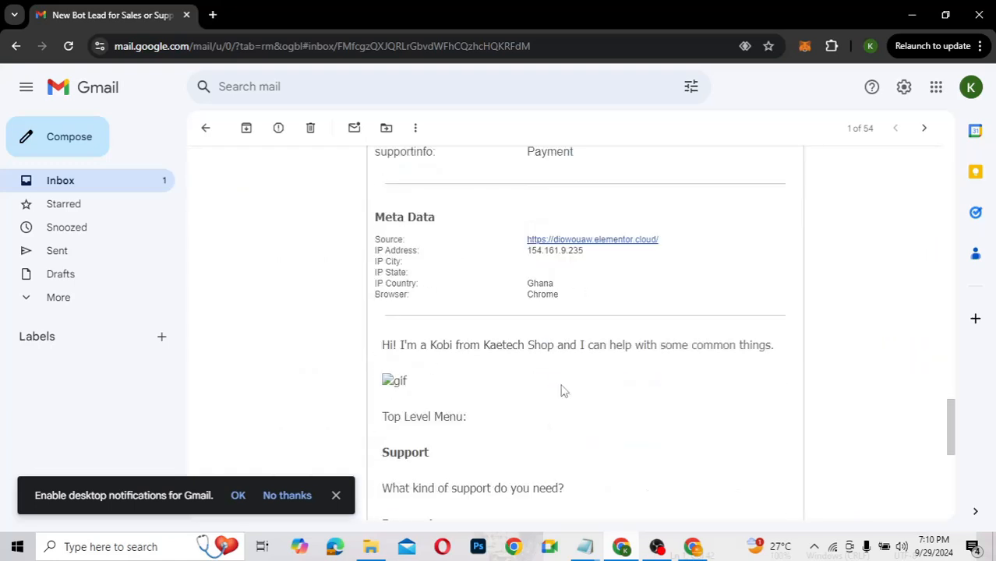
{"action": "scroll", "coordinate": [563, 389], "scroll_direction": "down", "scroll_amount": 2}
{"action": "scroll", "coordinate": [563, 389], "scroll_direction": "up", "scroll_amount": 8}
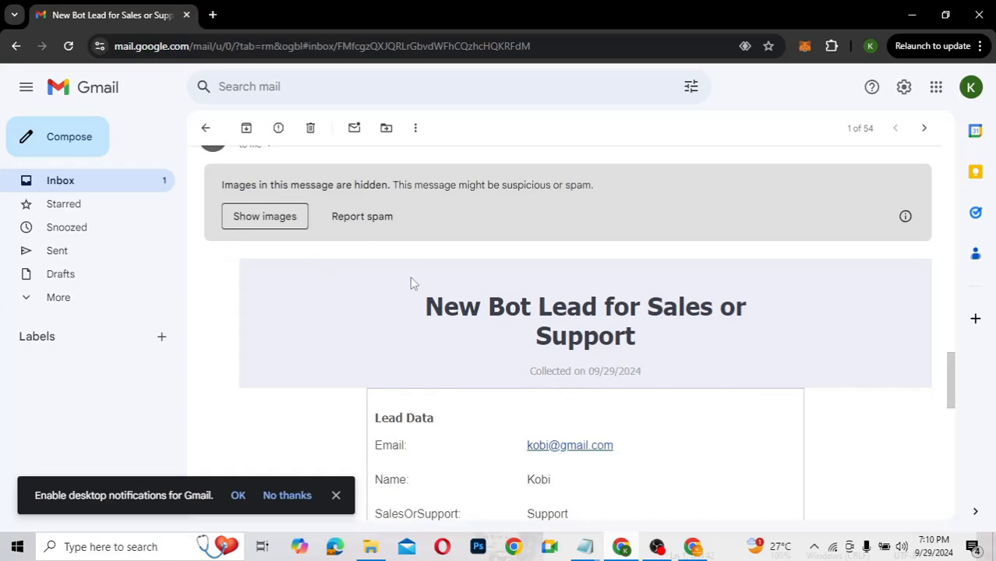
{"action": "scroll", "coordinate": [410, 281], "scroll_direction": "down", "scroll_amount": 6}
{"action": "scroll", "coordinate": [410, 281], "scroll_direction": "up", "scroll_amount": 8}
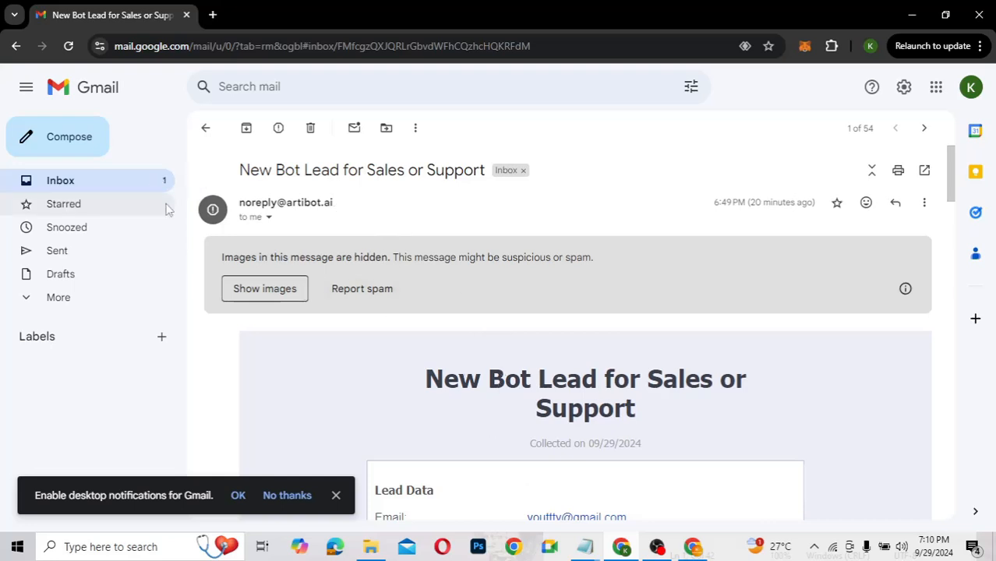
{"action": "left_click", "coordinate": [145, 188]}
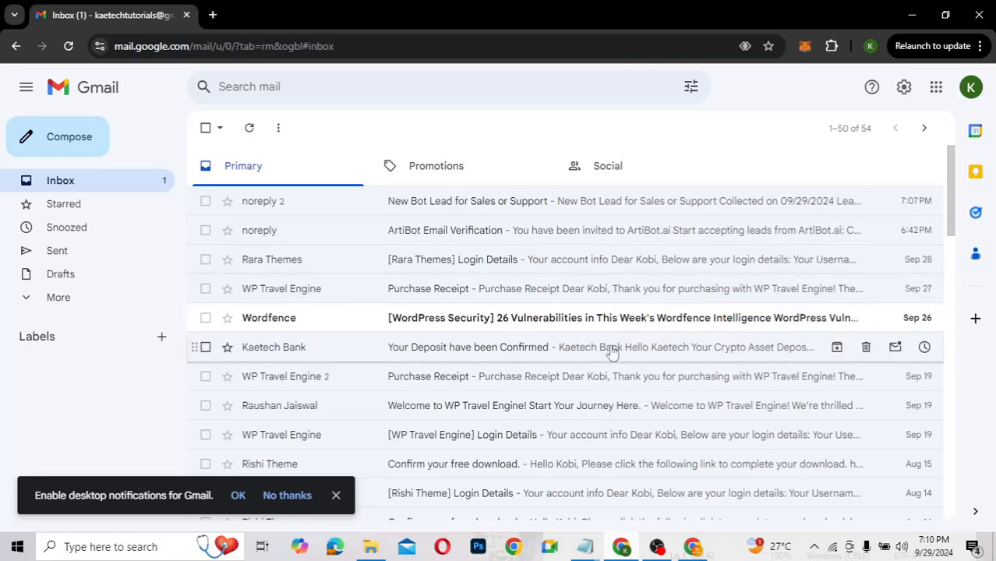
{"action": "left_click", "coordinate": [693, 547]}
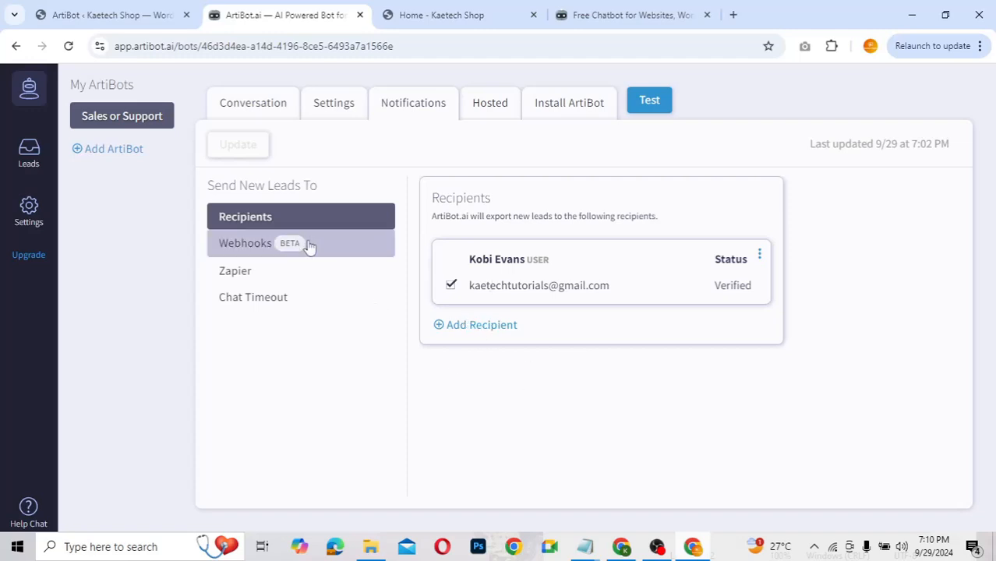
Step: Review the Webhooks and Zapier lead-export workflows, then bring up the Hosted page settings
{"action": "left_click", "coordinate": [344, 252]}
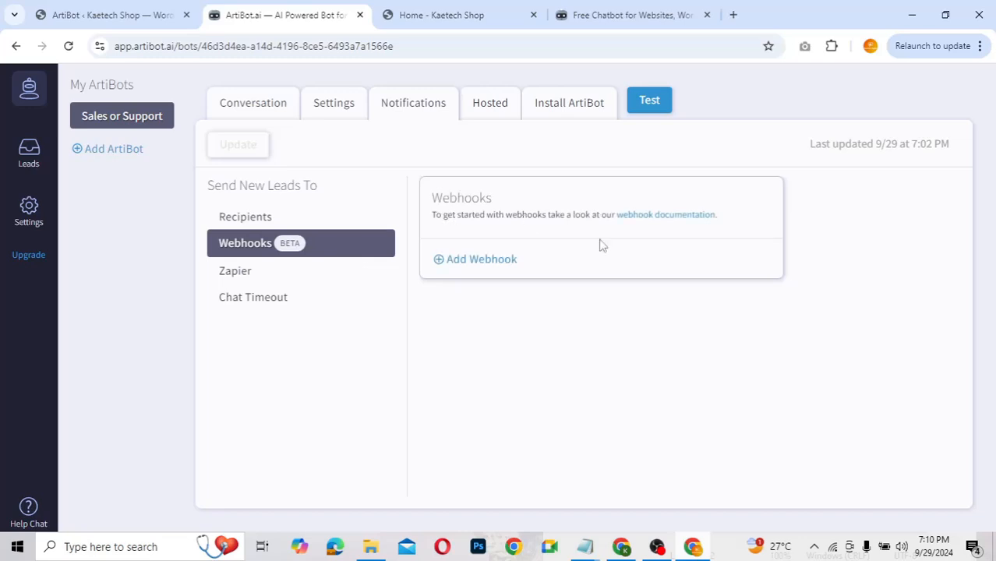
{"action": "left_click", "coordinate": [335, 282]}
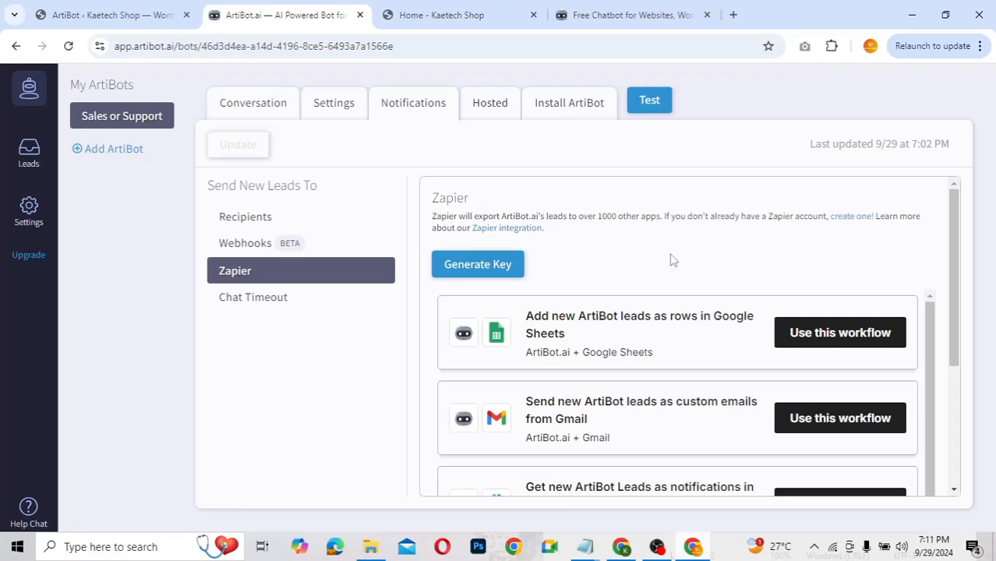
{"action": "scroll", "coordinate": [649, 273], "scroll_direction": "down", "scroll_amount": 3}
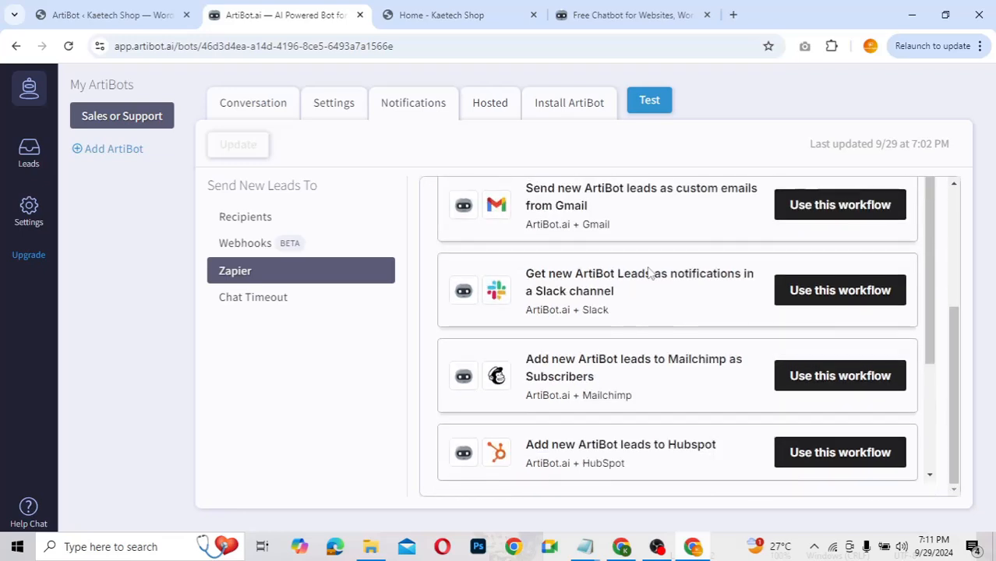
{"action": "scroll", "coordinate": [649, 273], "scroll_direction": "down", "scroll_amount": 1}
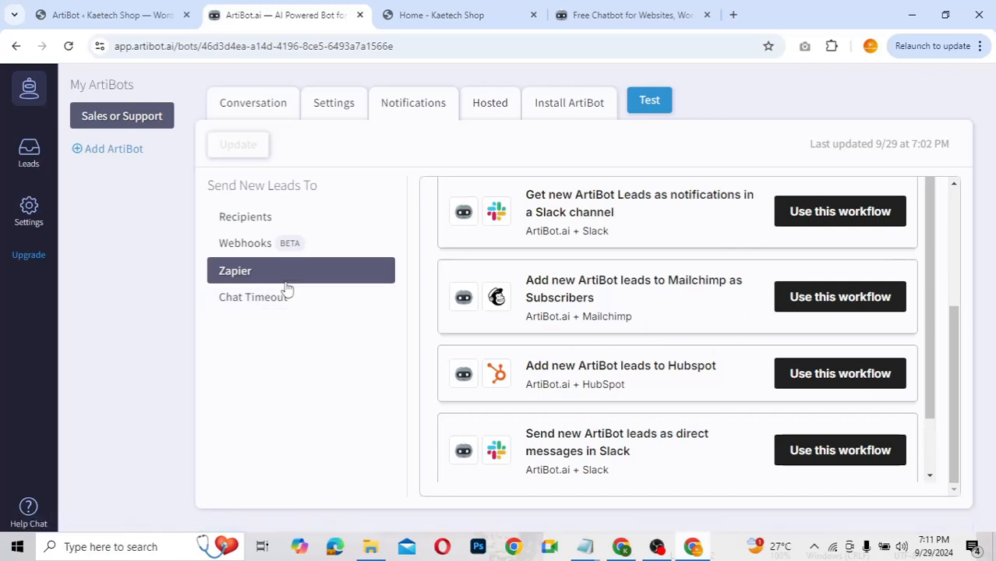
{"action": "left_click", "coordinate": [492, 113]}
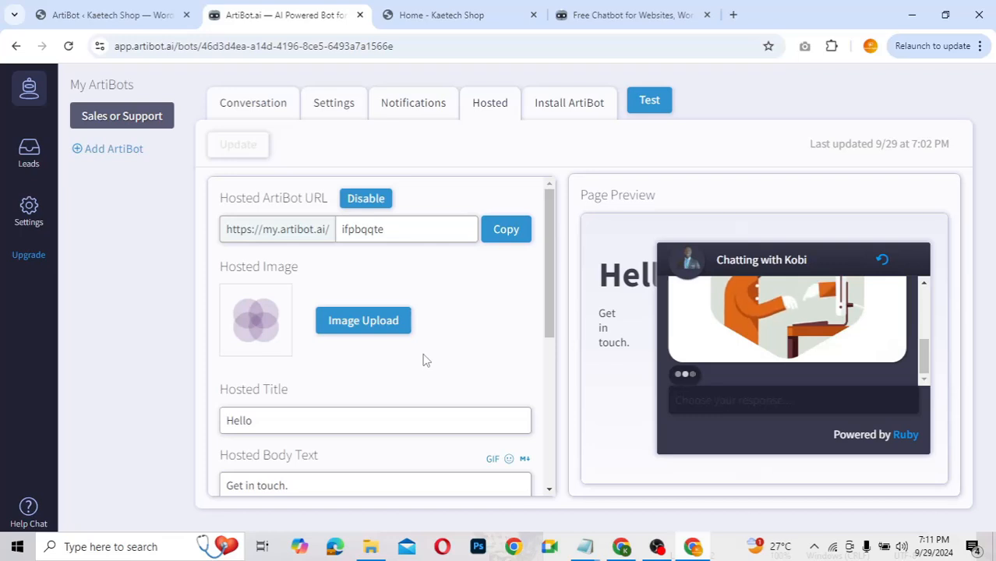
Step: Look over the Hosted settings, install snippet and conversation flow, then go to the Kaetech Shop tab
{"action": "scroll", "coordinate": [425, 361], "scroll_direction": "down", "scroll_amount": 3}
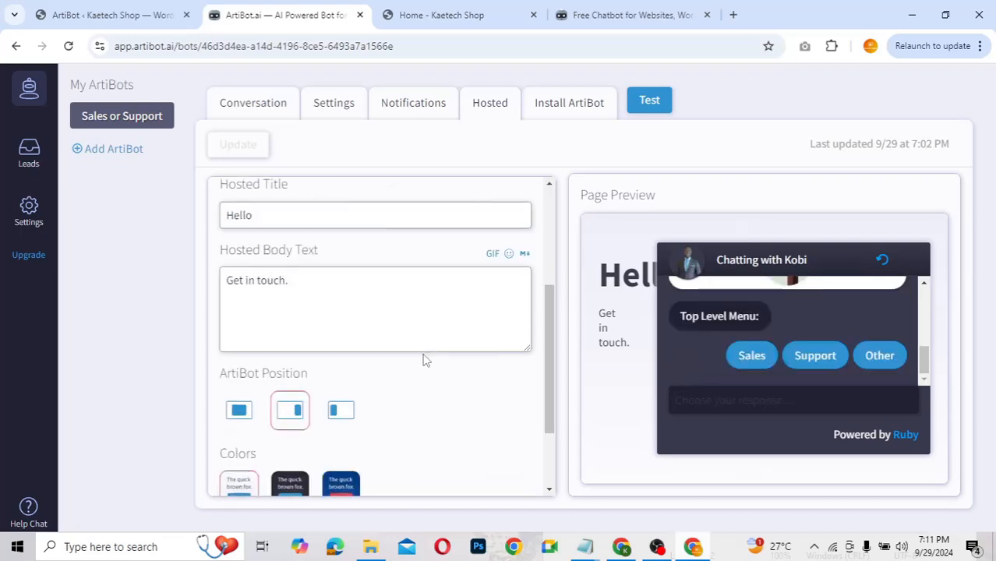
{"action": "scroll", "coordinate": [424, 354], "scroll_direction": "down", "scroll_amount": 2}
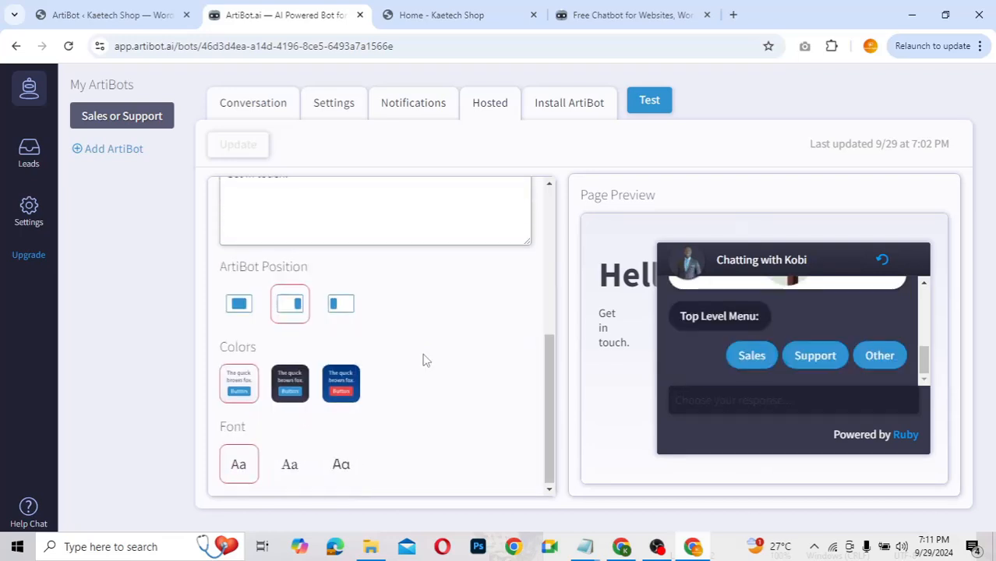
{"action": "scroll", "coordinate": [425, 359], "scroll_direction": "up", "scroll_amount": 1}
{"action": "scroll", "coordinate": [425, 360], "scroll_direction": "up", "scroll_amount": 4}
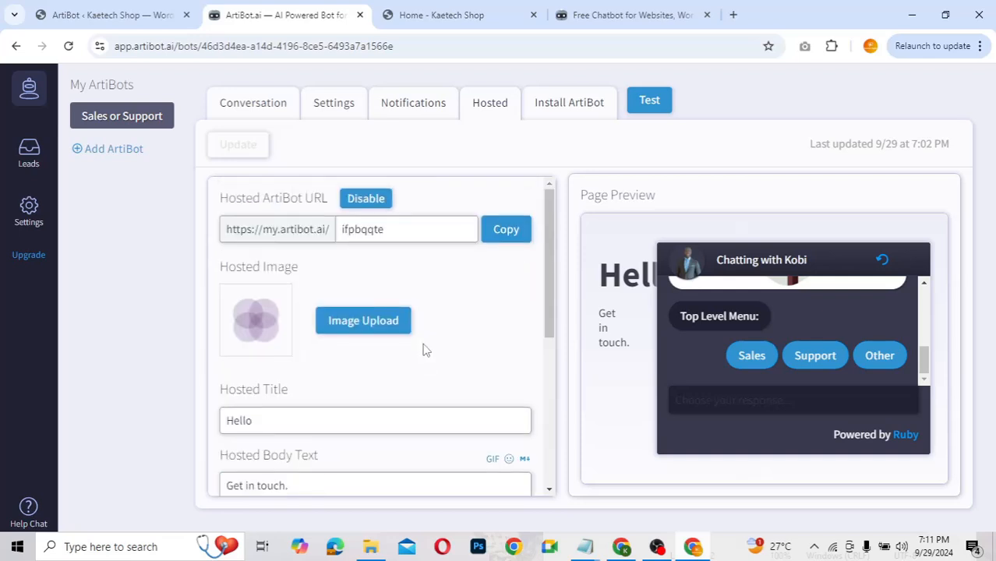
{"action": "left_click", "coordinate": [552, 109]}
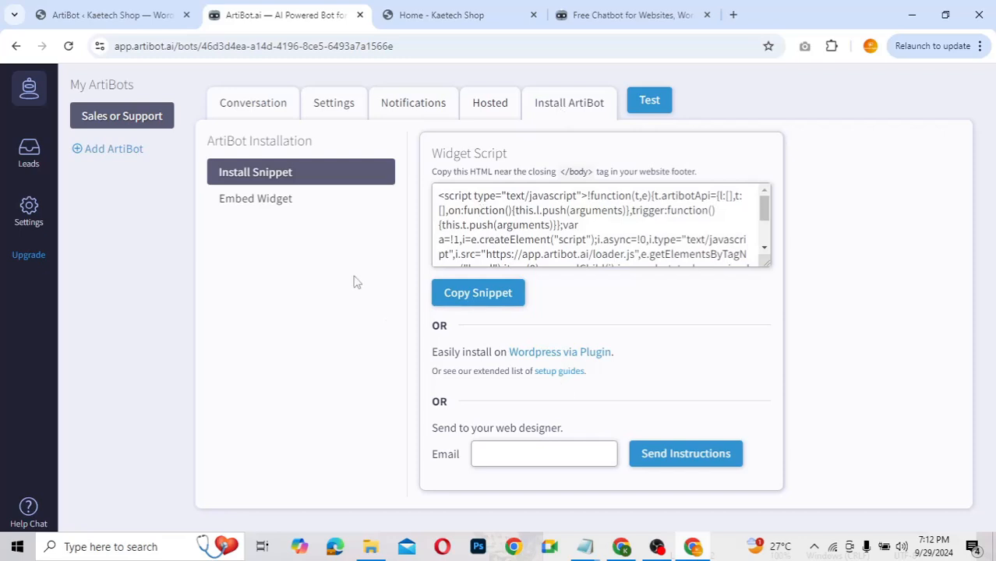
{"action": "left_click", "coordinate": [229, 99]}
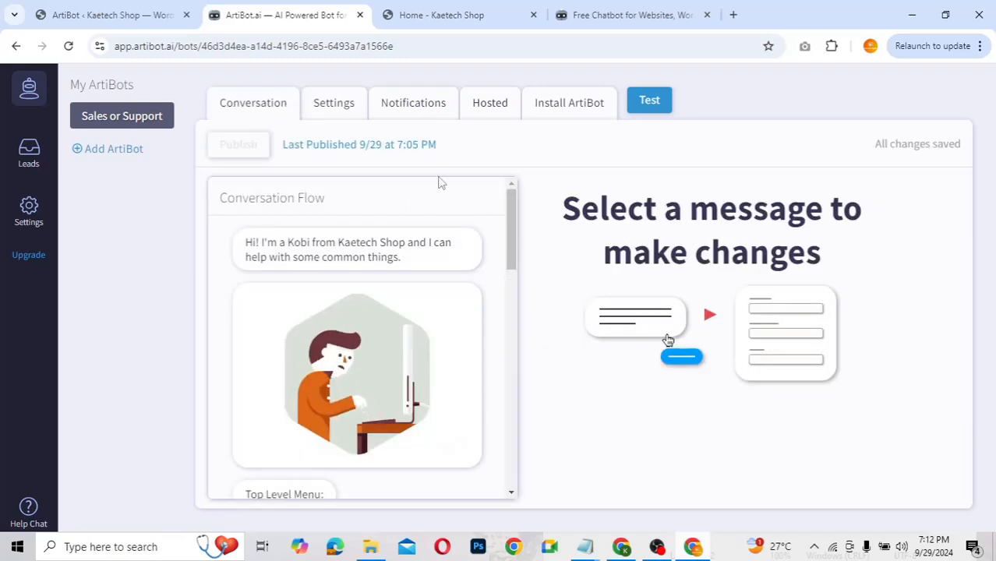
{"action": "left_click", "coordinate": [450, 26]}
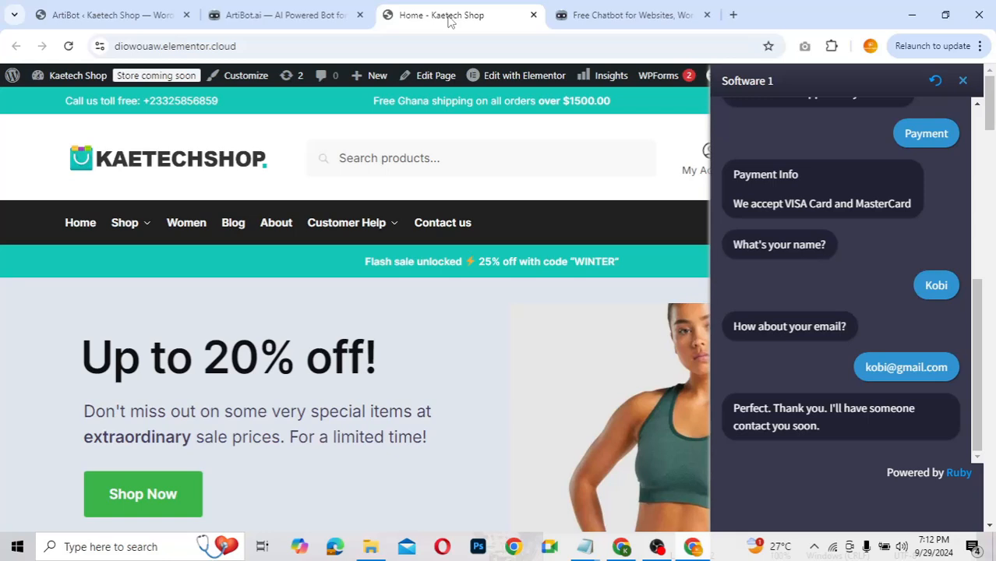
Step: Restart and confirm clearing the 'Software 1' chat, close the panel, and reload the shop page
{"action": "left_click", "coordinate": [936, 82]}
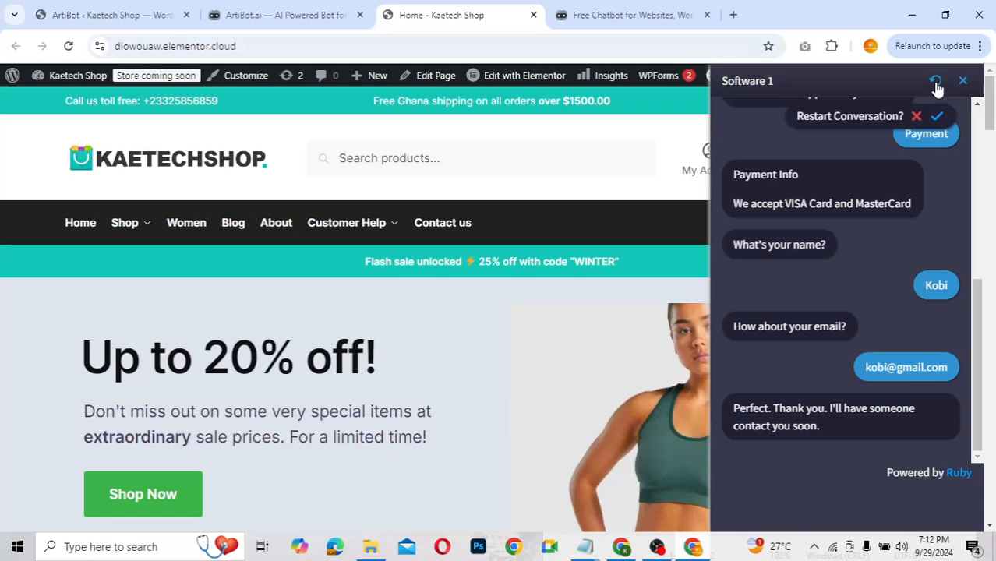
{"action": "left_click", "coordinate": [937, 118]}
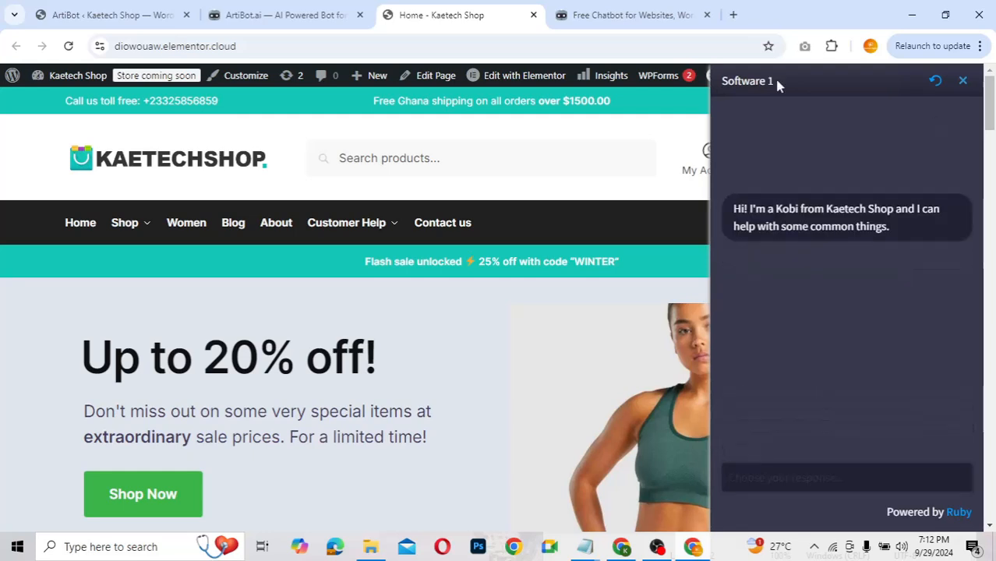
{"action": "left_click", "coordinate": [965, 82]}
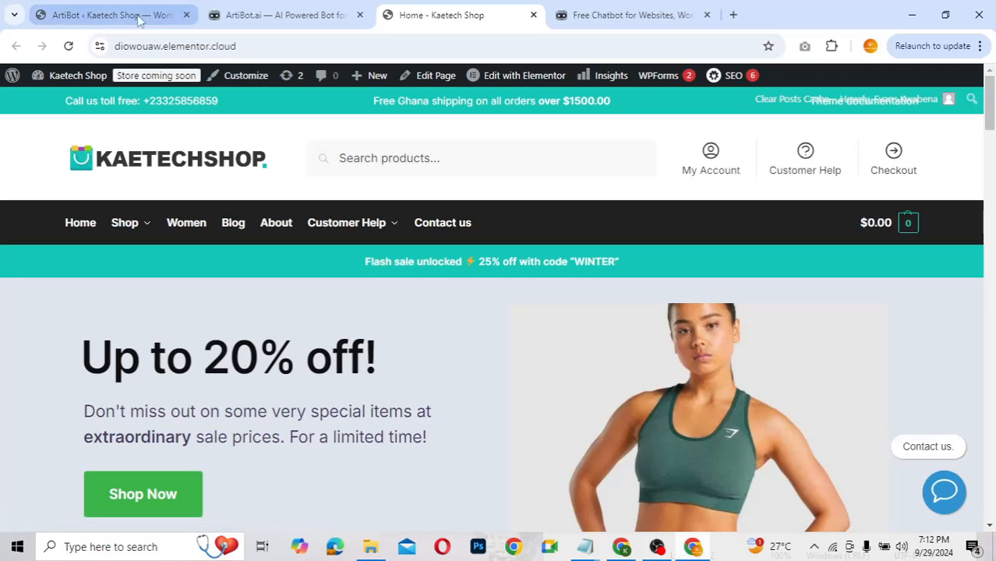
{"action": "left_click", "coordinate": [68, 46]}
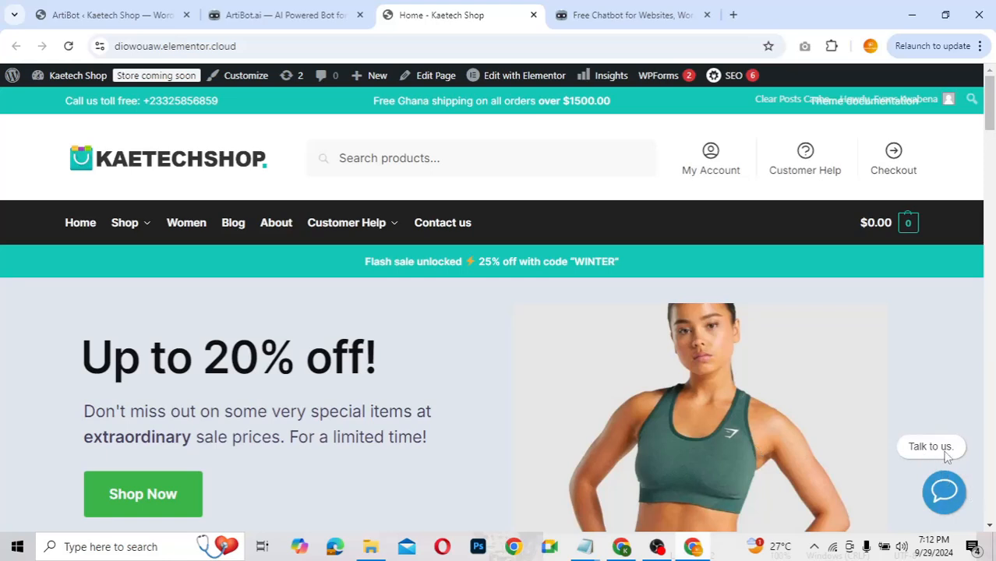
Step: Open the 'Chatting with Kobi' chat, choose Support, then restart after 'Sorry, I didn't catch that'
{"action": "left_click", "coordinate": [945, 496]}
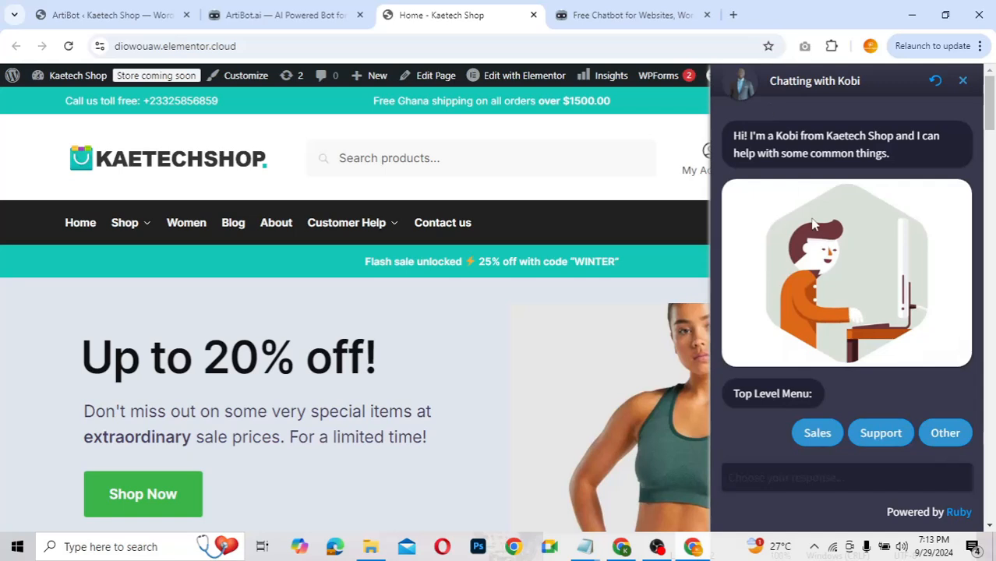
{"action": "scroll", "coordinate": [780, 456], "scroll_direction": "down", "scroll_amount": 1}
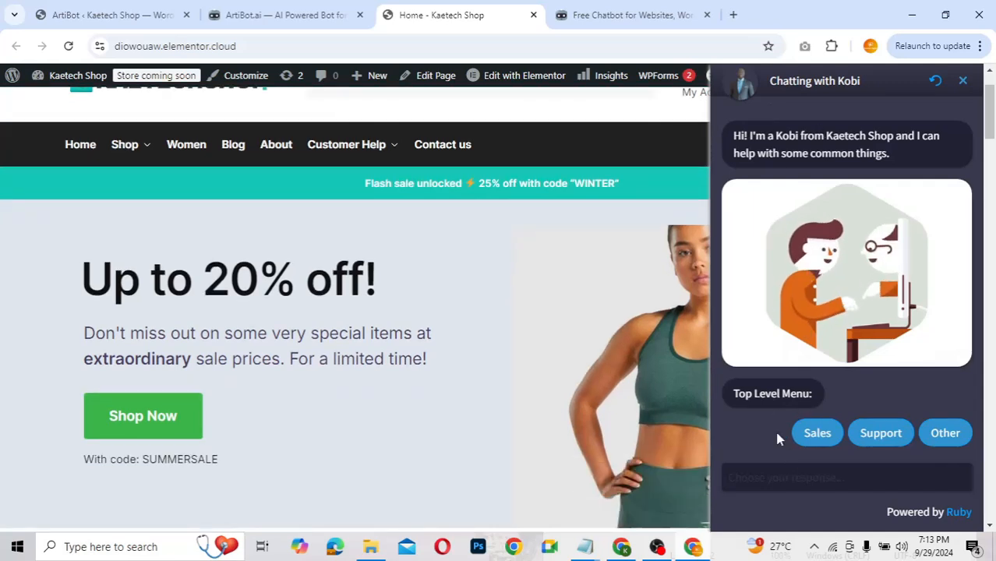
{"action": "left_click", "coordinate": [884, 435]}
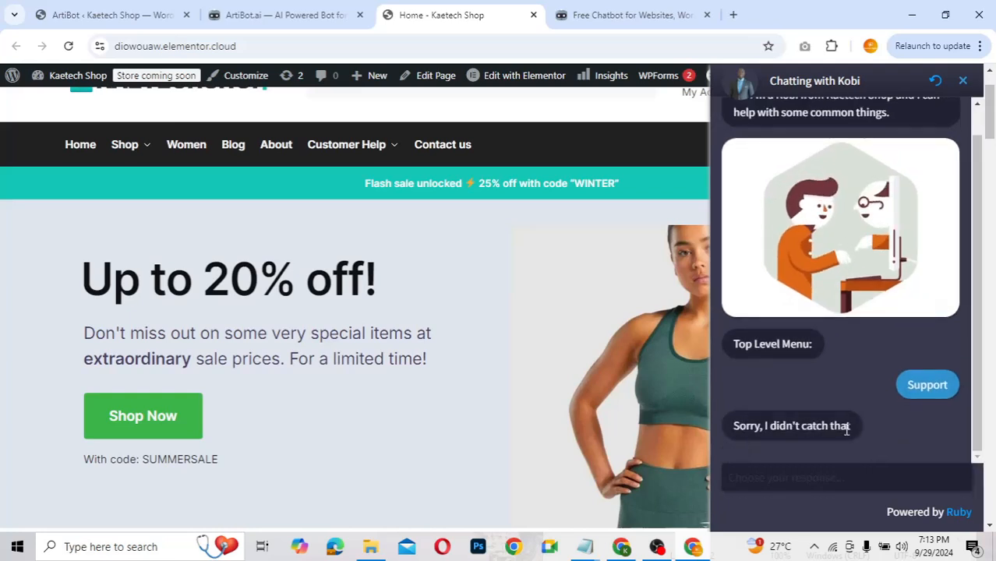
{"action": "left_click", "coordinate": [936, 82]}
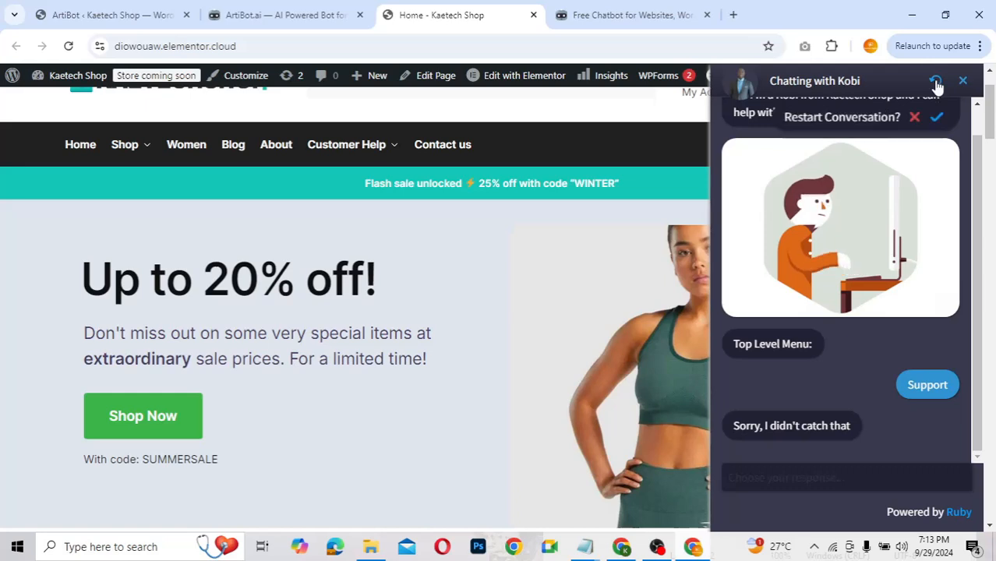
{"action": "left_click", "coordinate": [937, 115]}
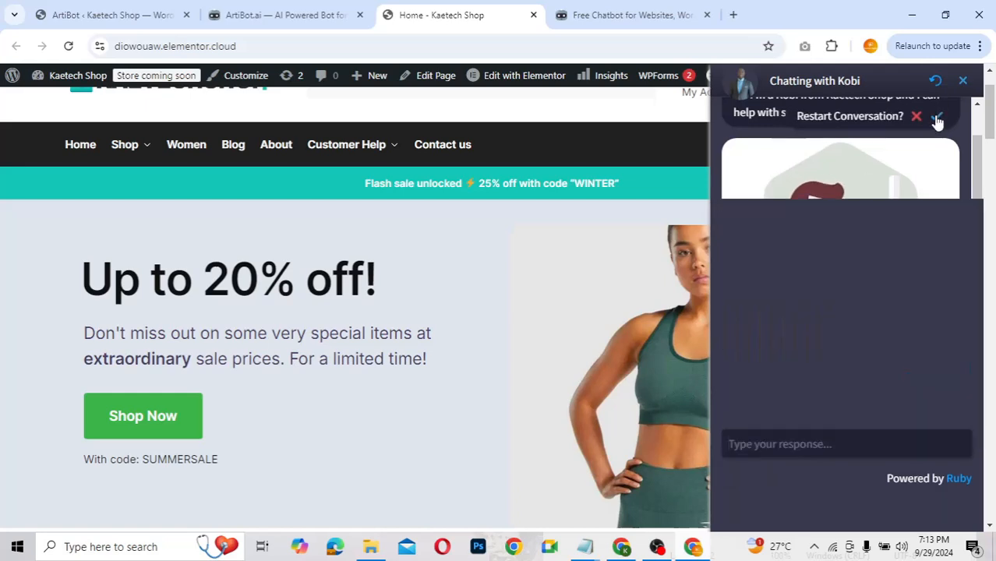